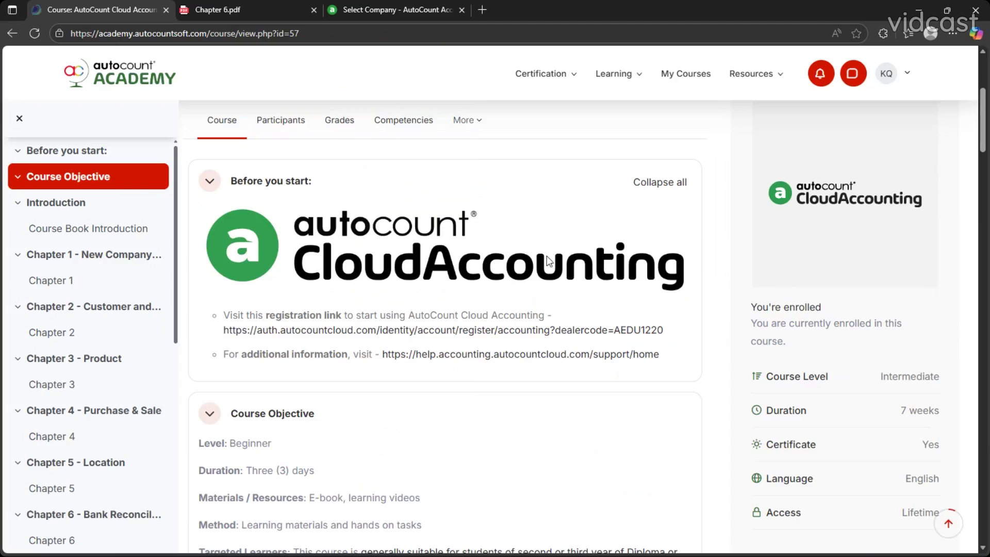
Look through the course's chapter list, from Chapter 6 - Bank Reconciliation to the Chapter 10 assignment
scroll(555, 255, down, 3)
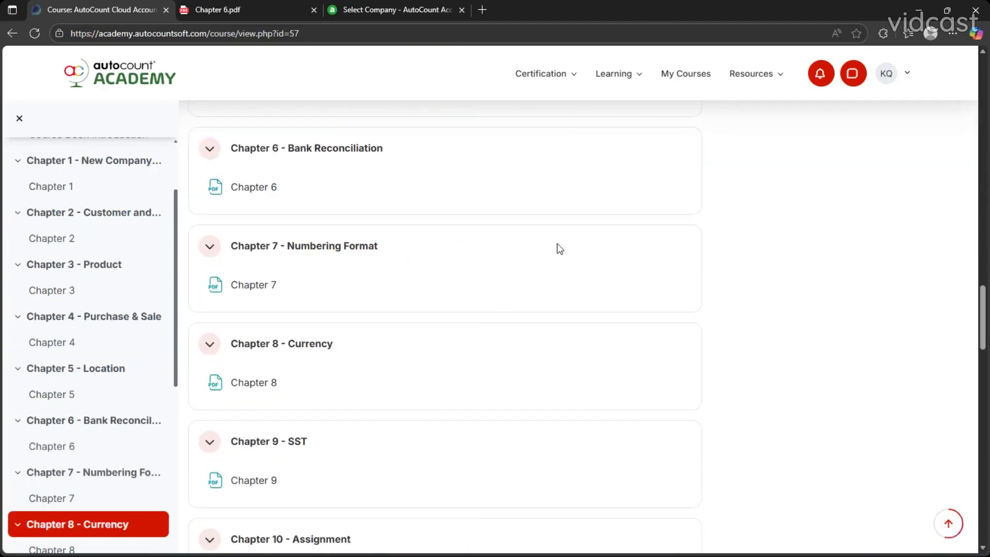
scroll(515, 263, down, 2)
scroll(398, 302, up, 3)
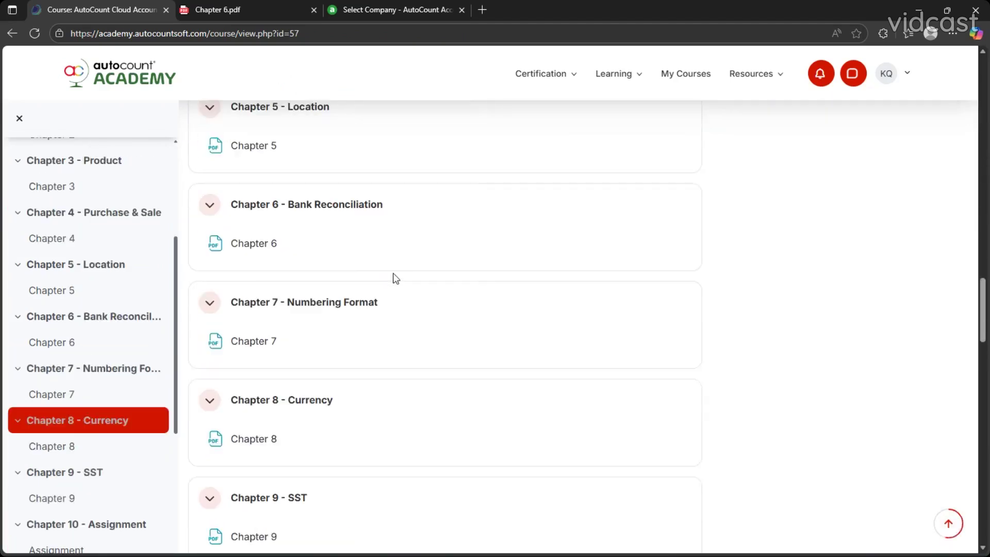
triple_click(285, 211)
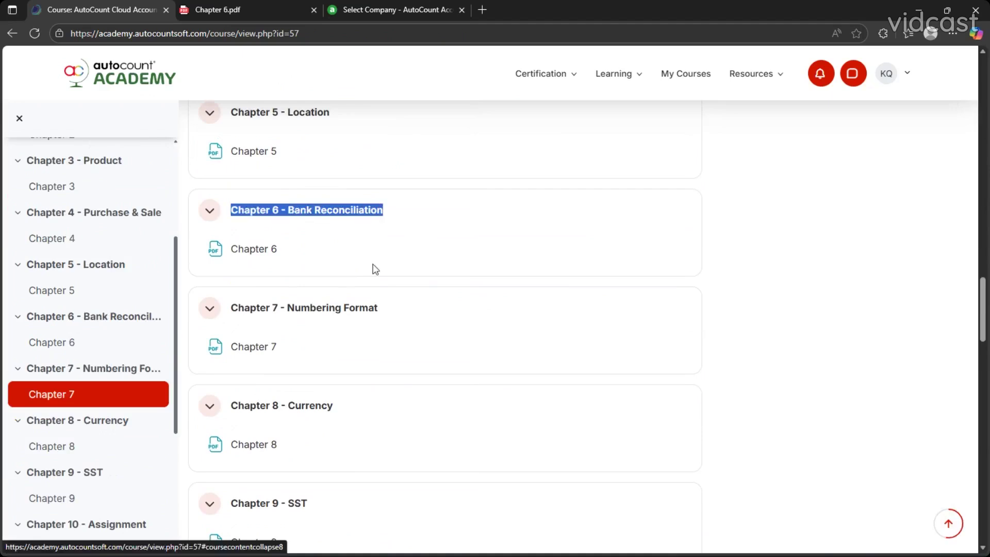
drag(415, 312, 209, 312)
drag(375, 416, 208, 405)
click(395, 449)
scroll(397, 443, down, 3)
drag(234, 316, 436, 354)
click(432, 365)
scroll(443, 360, up, 4)
scroll(446, 355, up, 1)
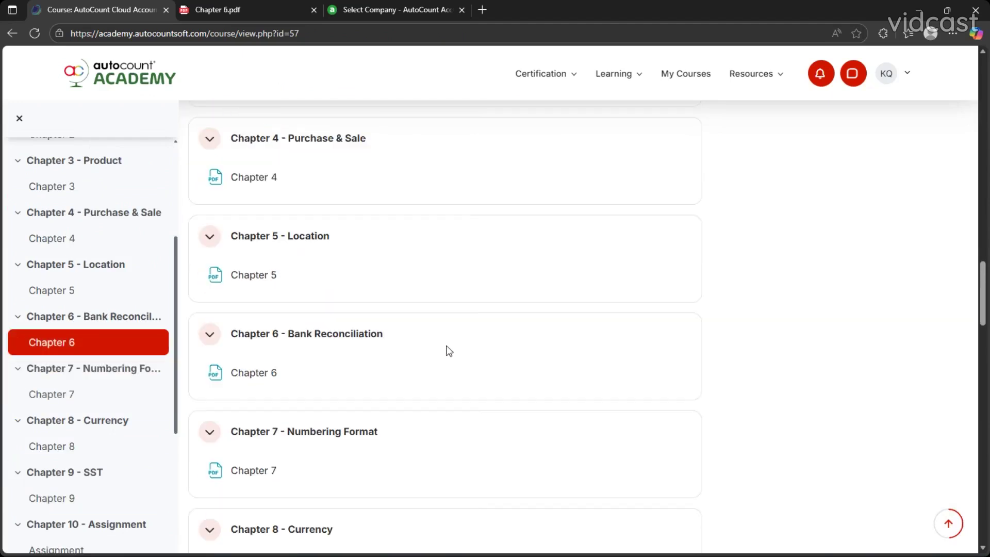
scroll(447, 353, down, 1)
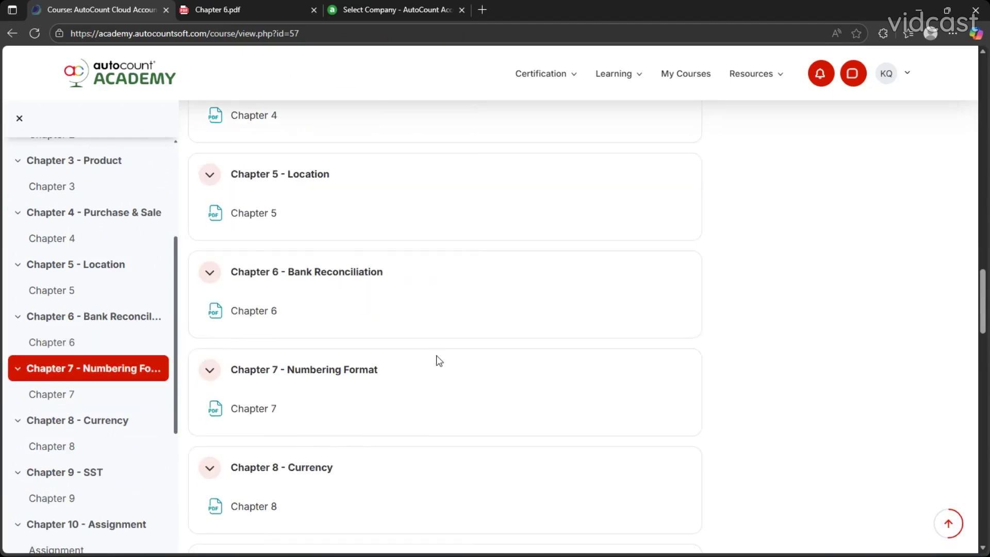
scroll(413, 368, down, 2)
scroll(408, 331, up, 3)
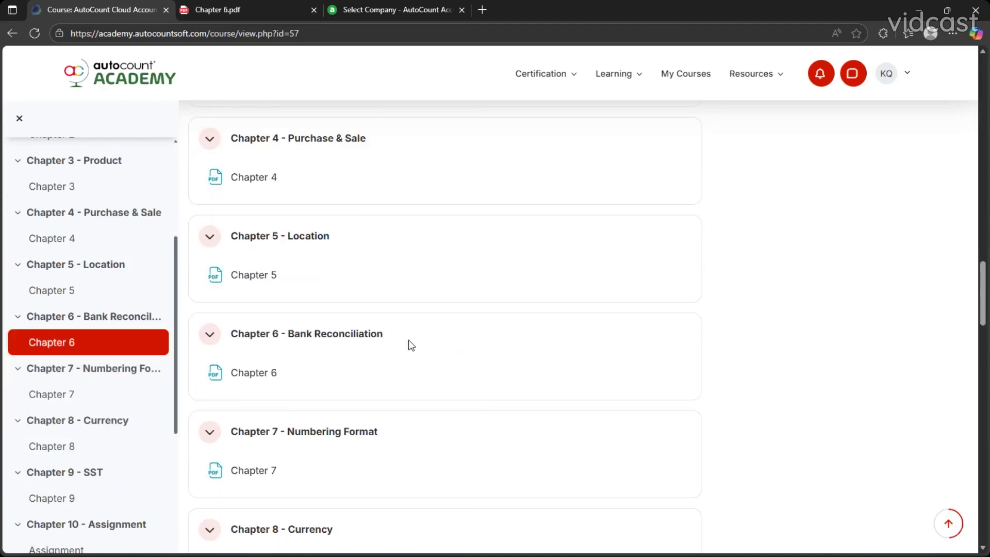
scroll(407, 350, down, 4)
scroll(380, 206, up, 2)
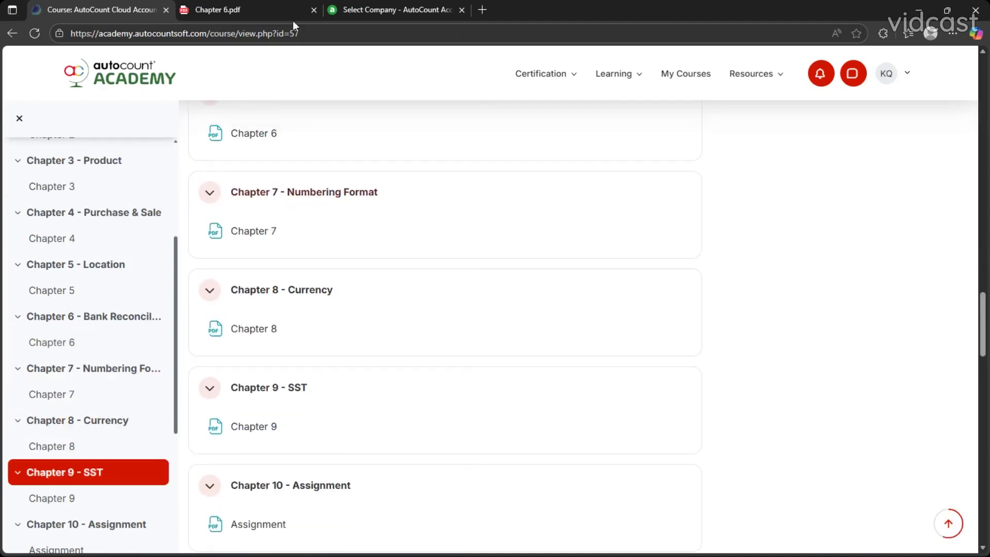
Consult the account book instructions in Chapter 6.pdf and start a new company in AutoCount Cloud Accounting with Malaysia as the country
click(264, 4)
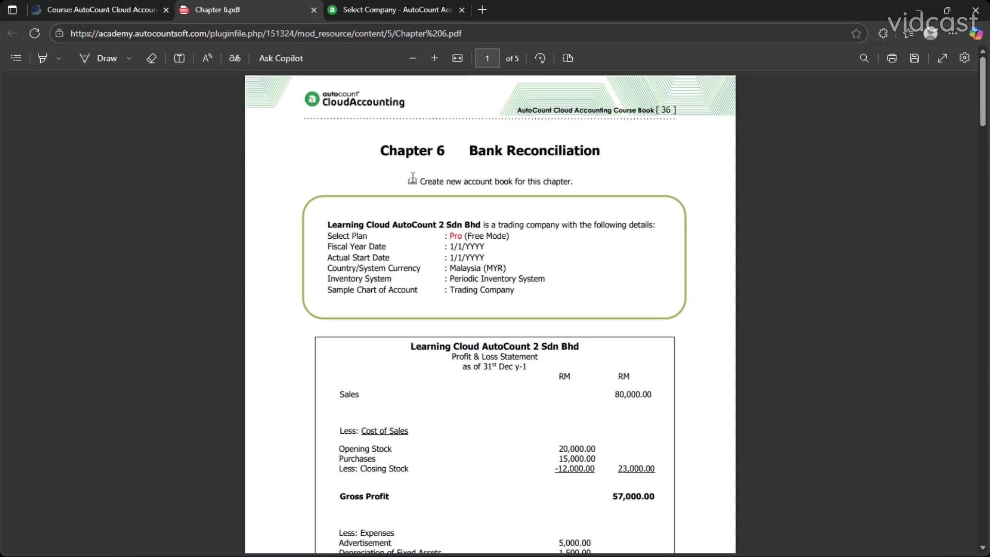
drag(407, 178, 580, 191)
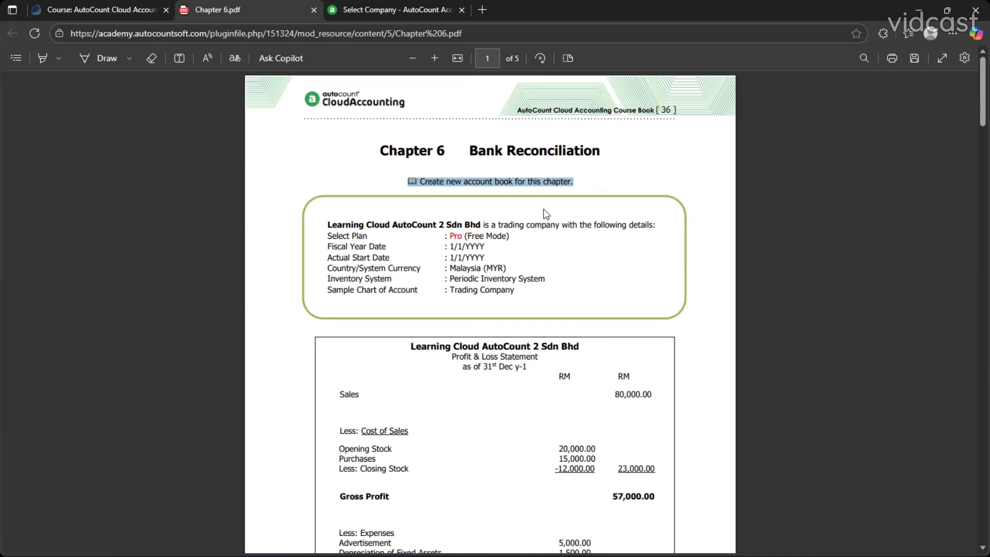
click(426, 9)
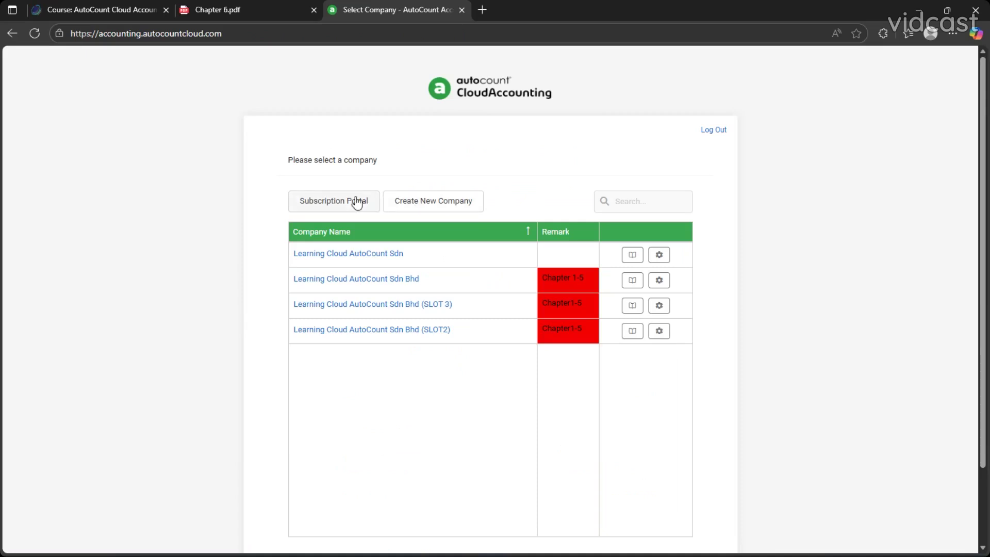
click(432, 209)
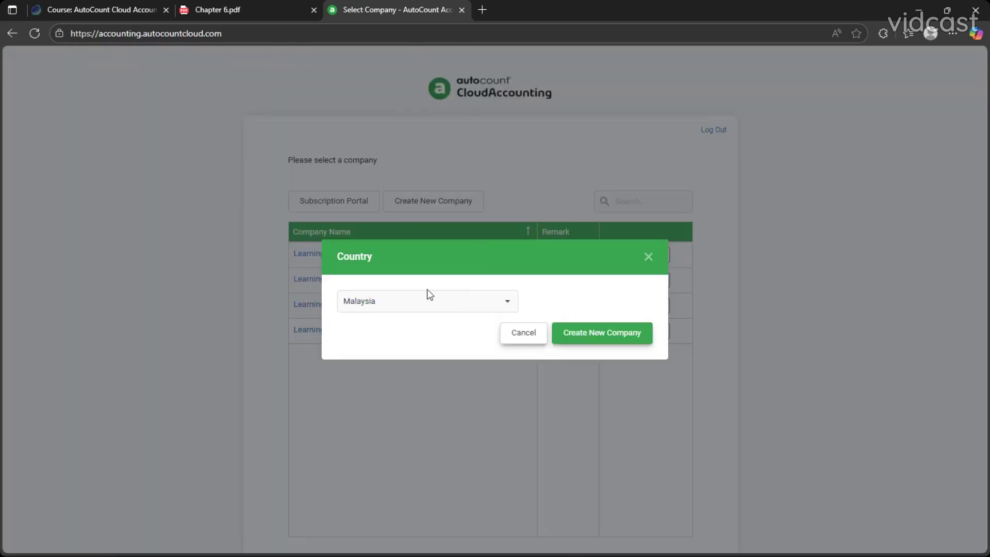
click(284, 6)
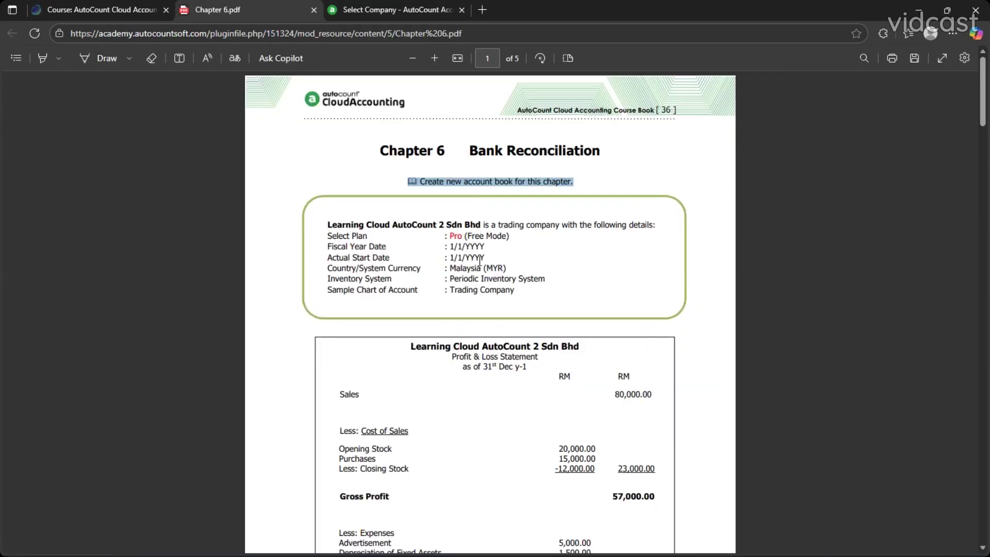
click(443, 265)
click(390, 7)
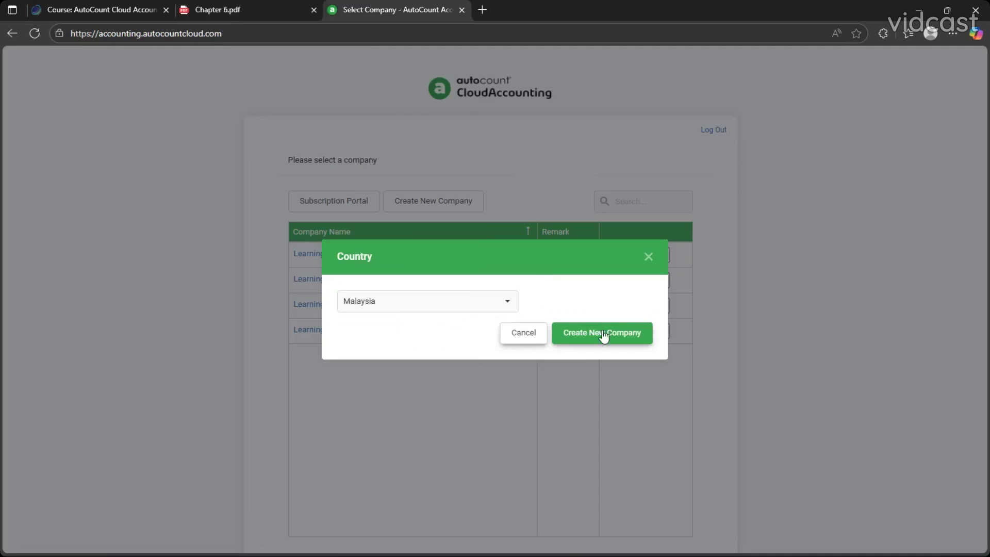
click(606, 339)
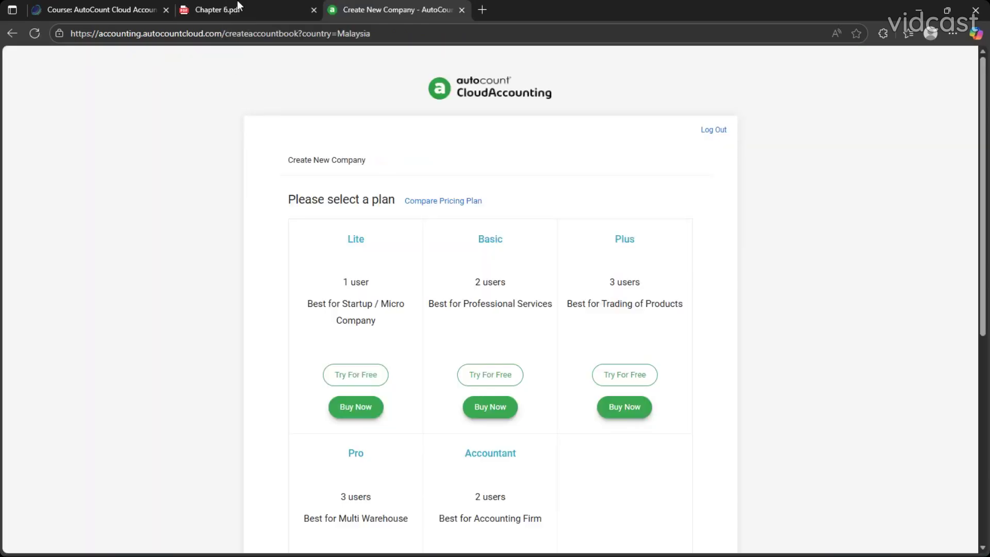
Check the required plan in Chapter 6.pdf and choose the free trial of the Pro plan for the new company
click(241, 9)
drag(448, 238, 463, 238)
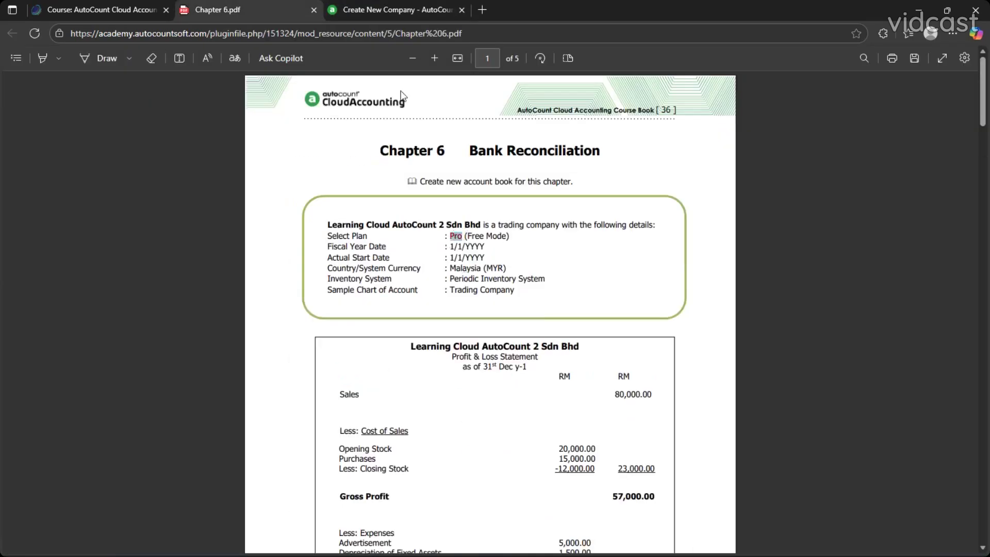
key(ctrl+Tab)
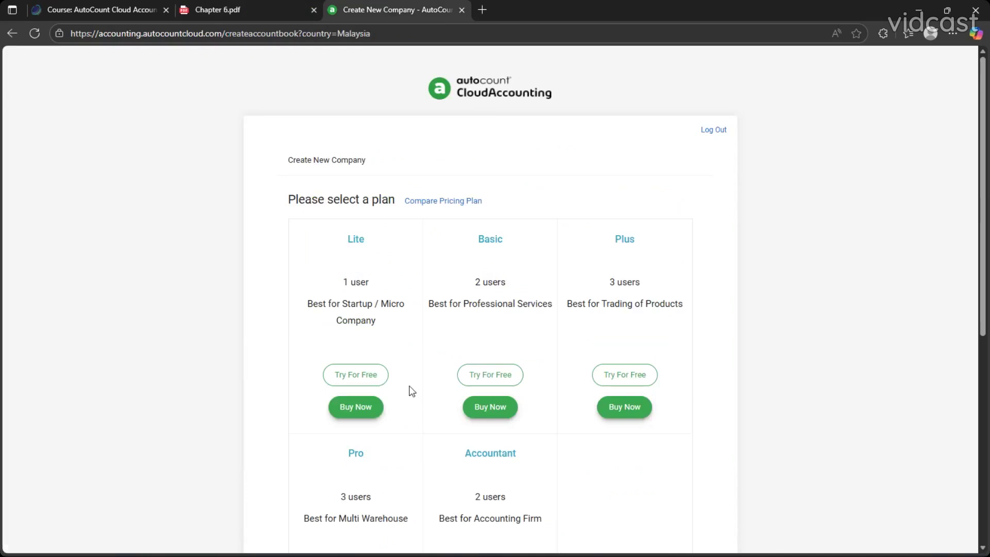
scroll(411, 391, down, 2)
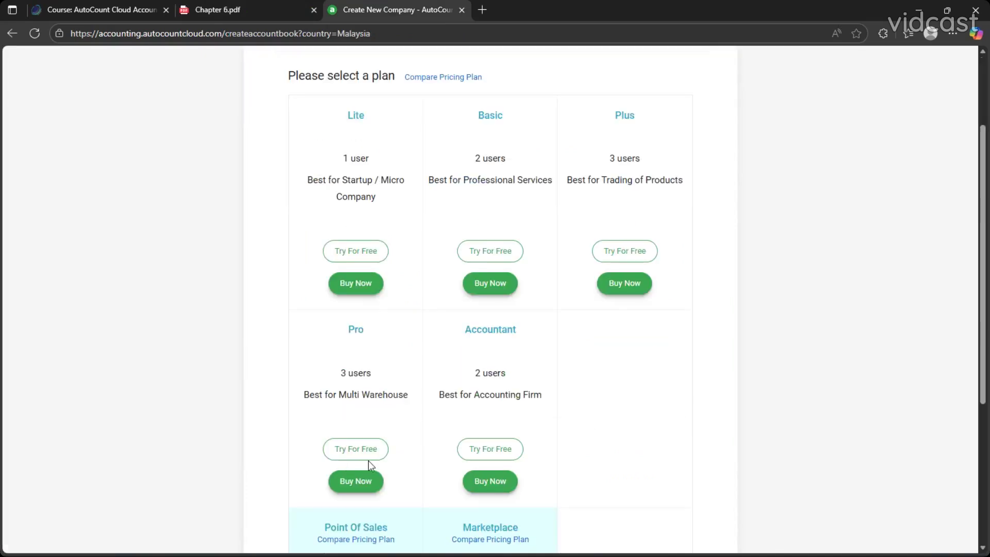
scroll(368, 464, down, 2)
click(350, 328)
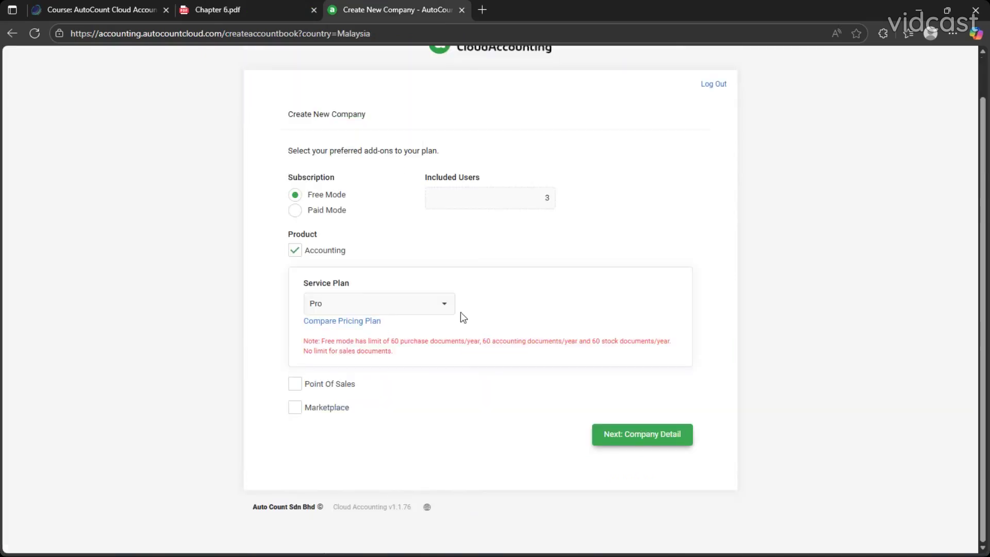
Compare the Free Mode, Accounting and Pro selections with Chapter 6.pdf and proceed to the company details
click(216, 10)
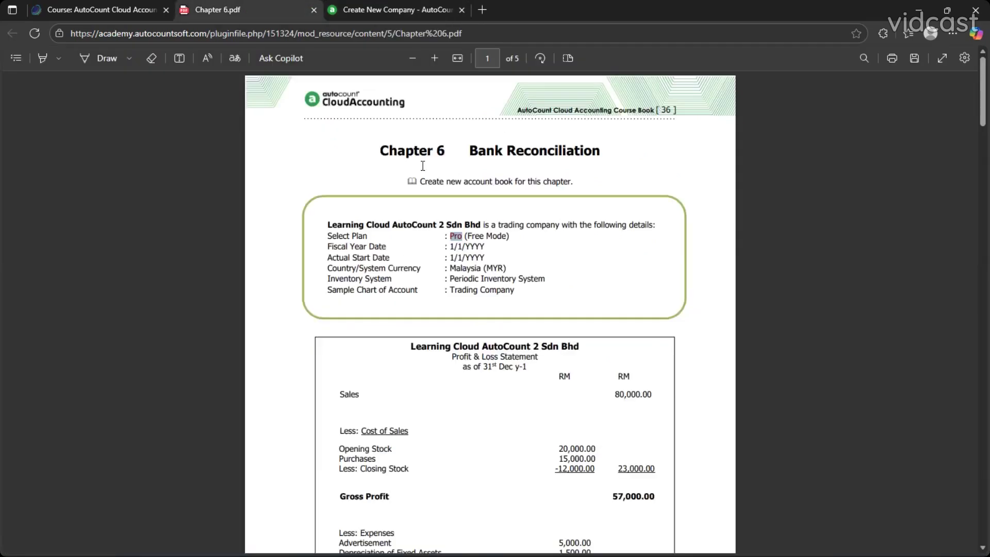
click(392, 12)
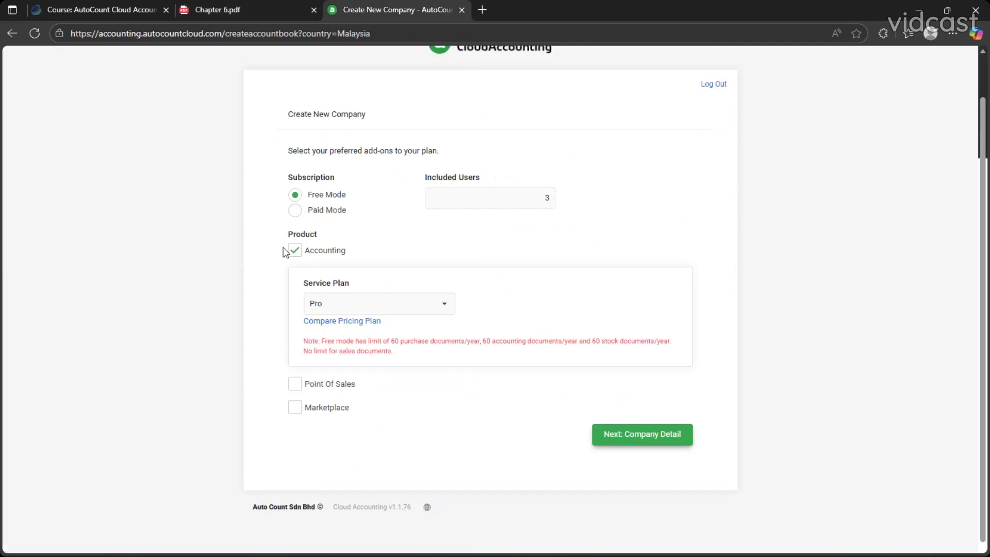
click(241, 7)
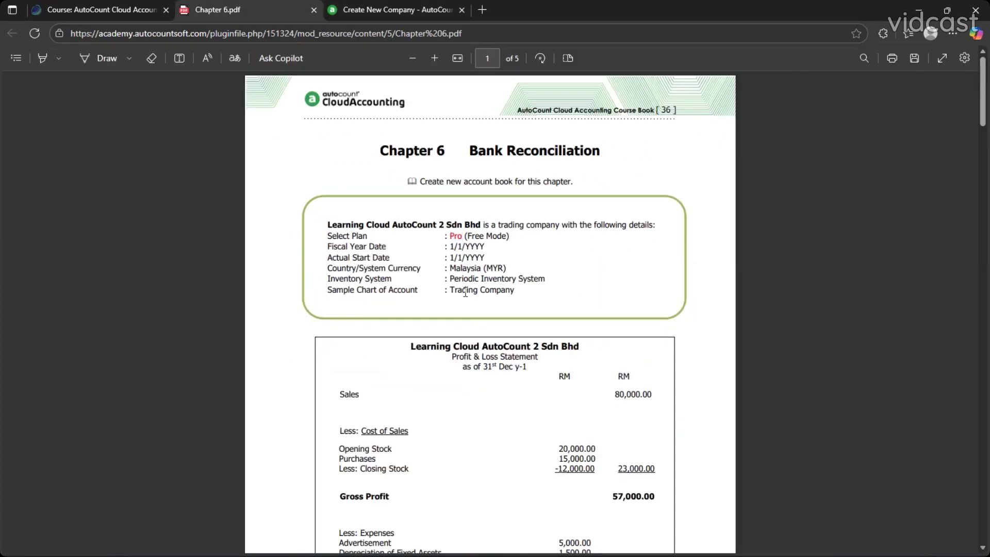
click(390, 4)
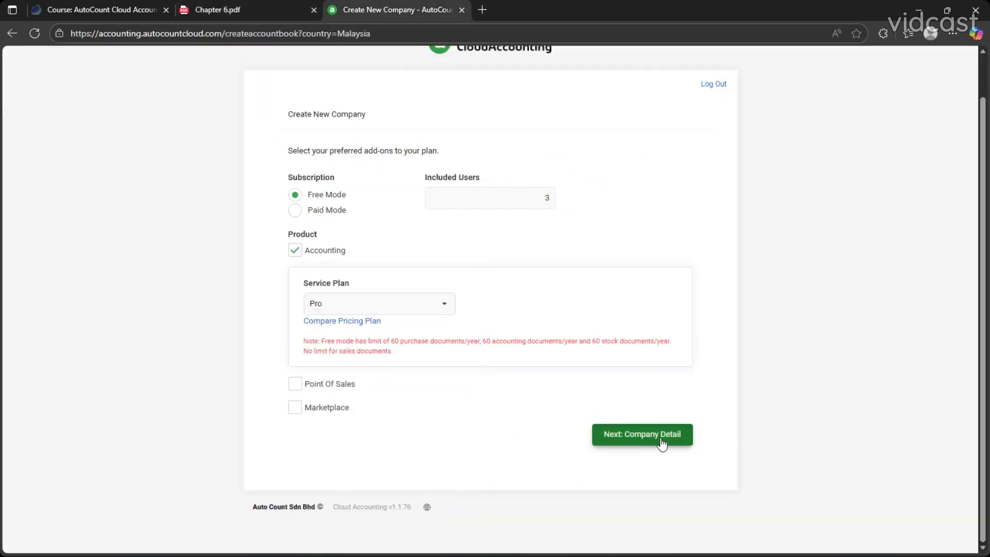
scroll(662, 442, up, 1)
click(643, 479)
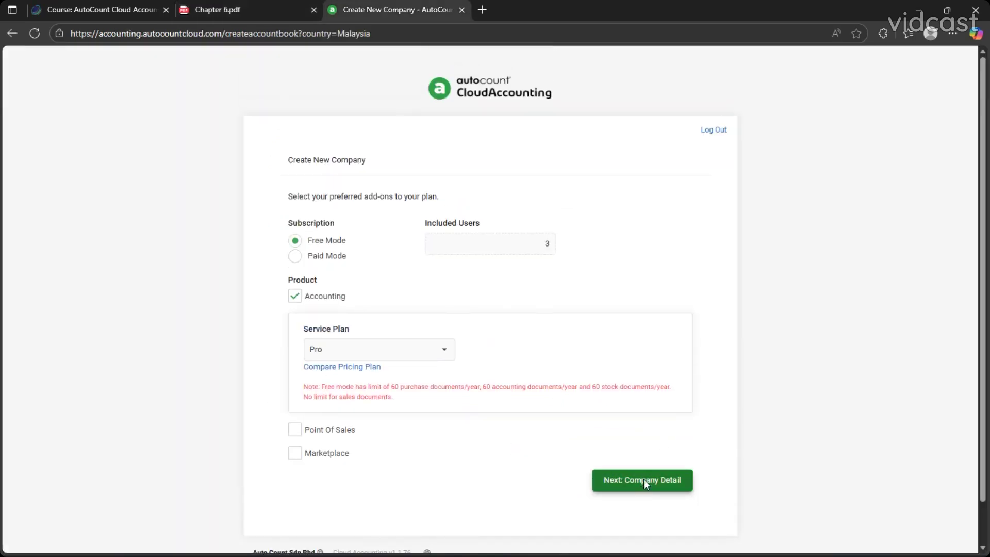
Copy the company name from Chapter 6.pdf and enter Learning Cloud AutoCount 2 Sdn Bhd as the new company's name
click(246, 6)
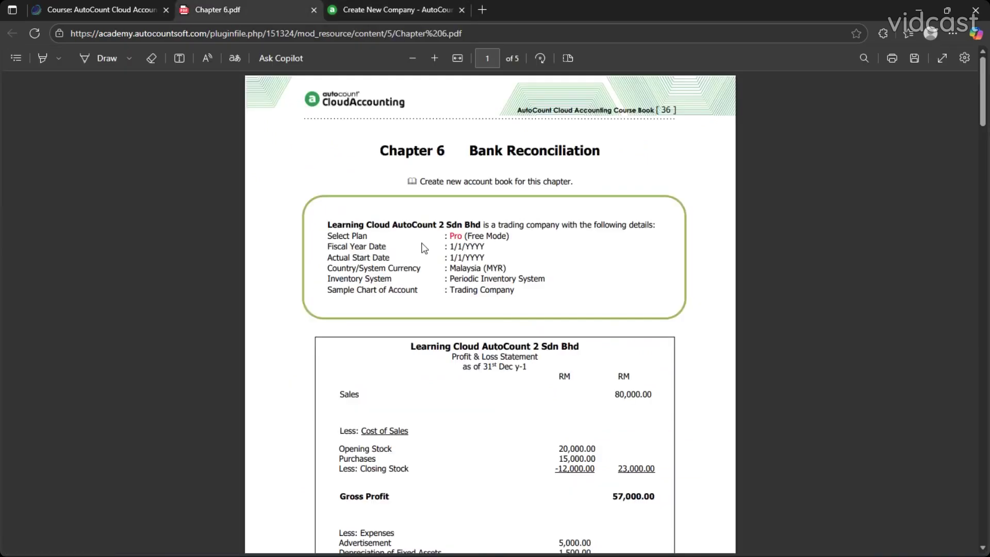
drag(325, 223, 481, 225)
key(ctrl+c)
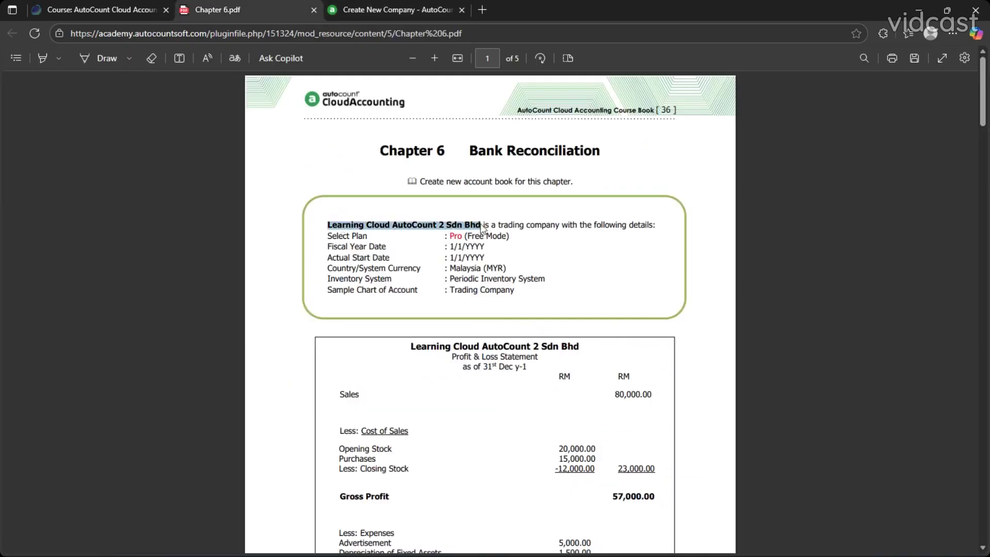
click(398, 10)
key(ctrl+v)
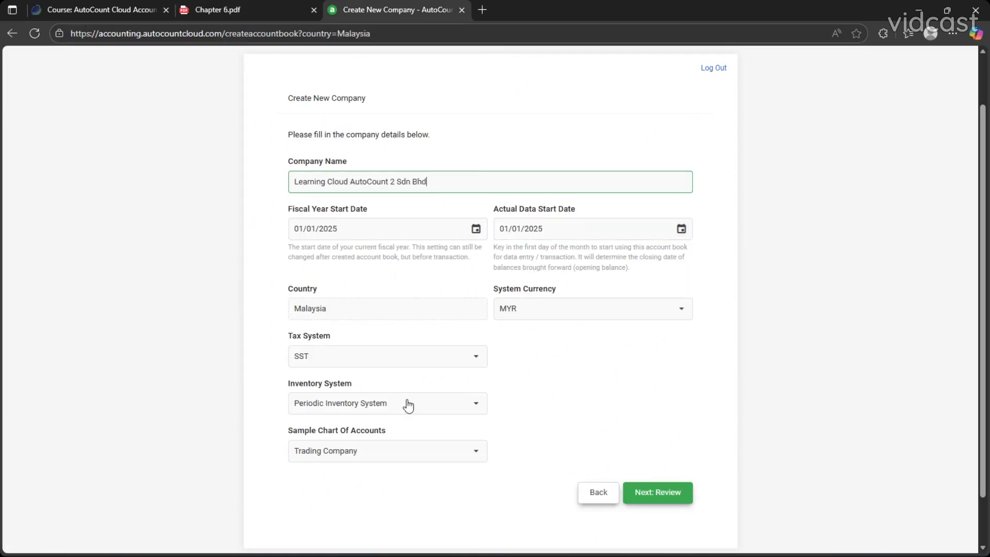
Keep Periodic Inventory System as the inventory system, check the company details against Chapter 6.pdf and proceed to the review
click(321, 412)
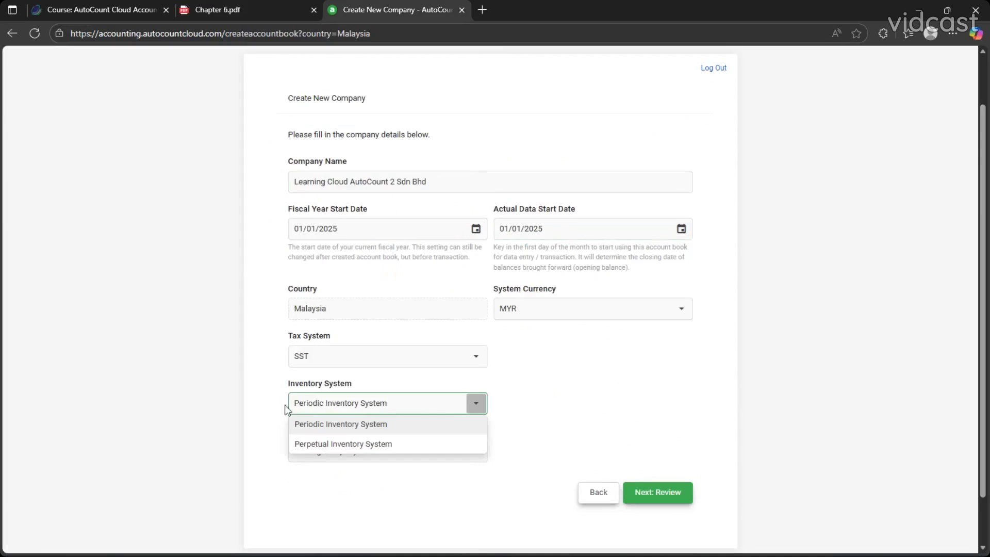
click(477, 421)
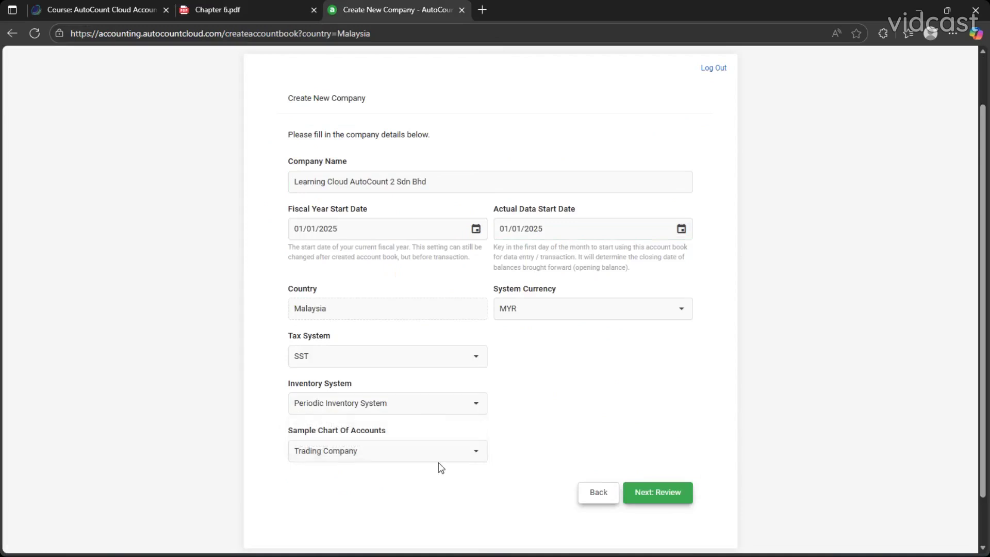
click(226, 9)
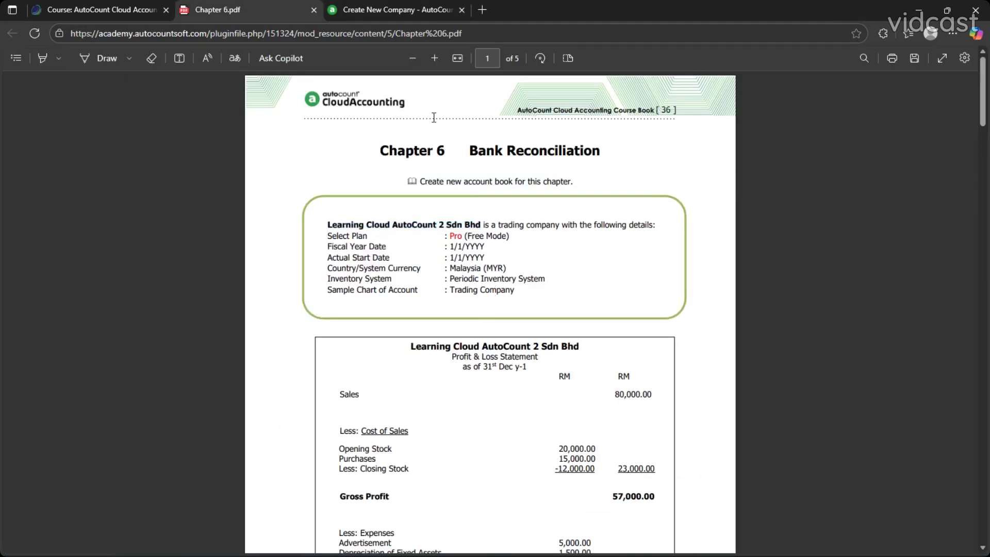
click(412, 10)
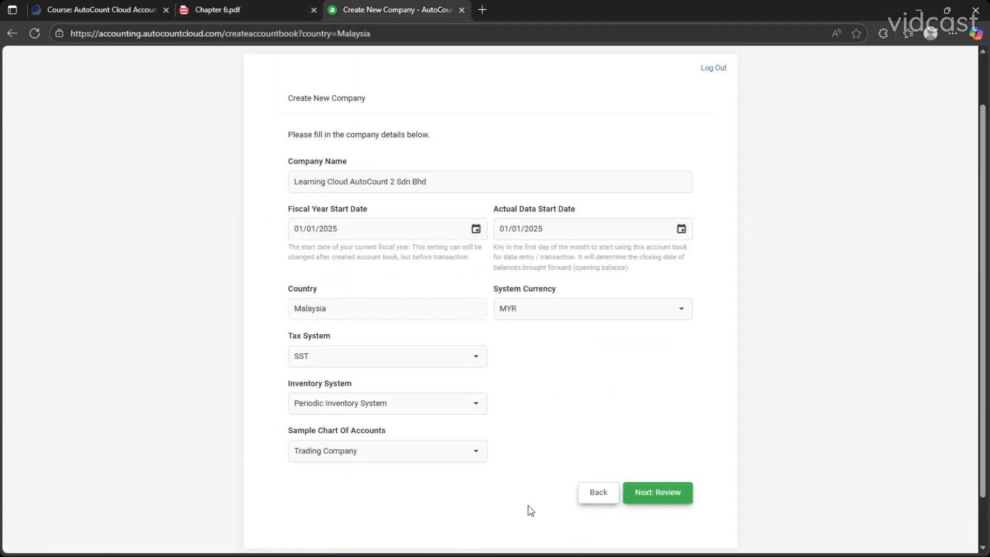
click(663, 491)
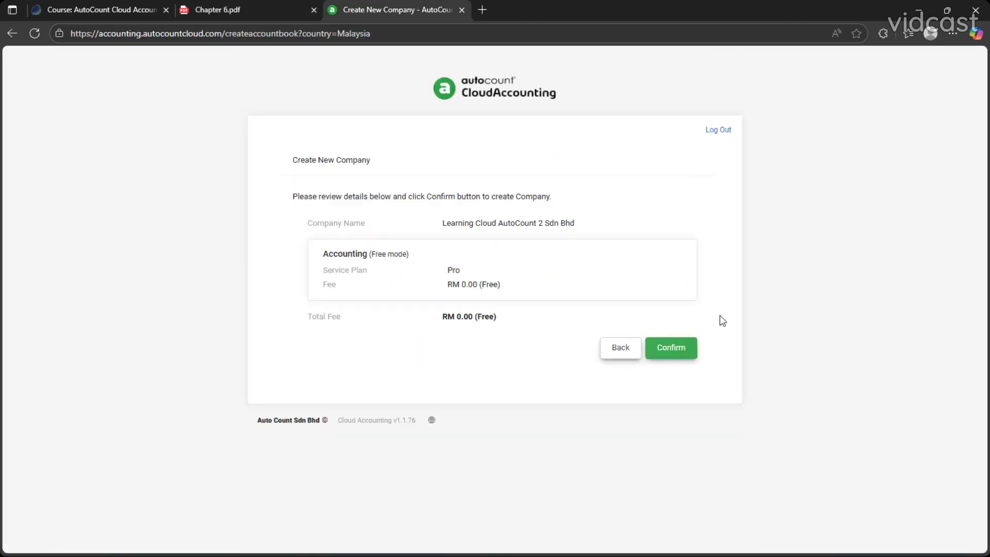
Confirm the creation of the company and open it, dismissing the first-time guide and the notifications
click(672, 348)
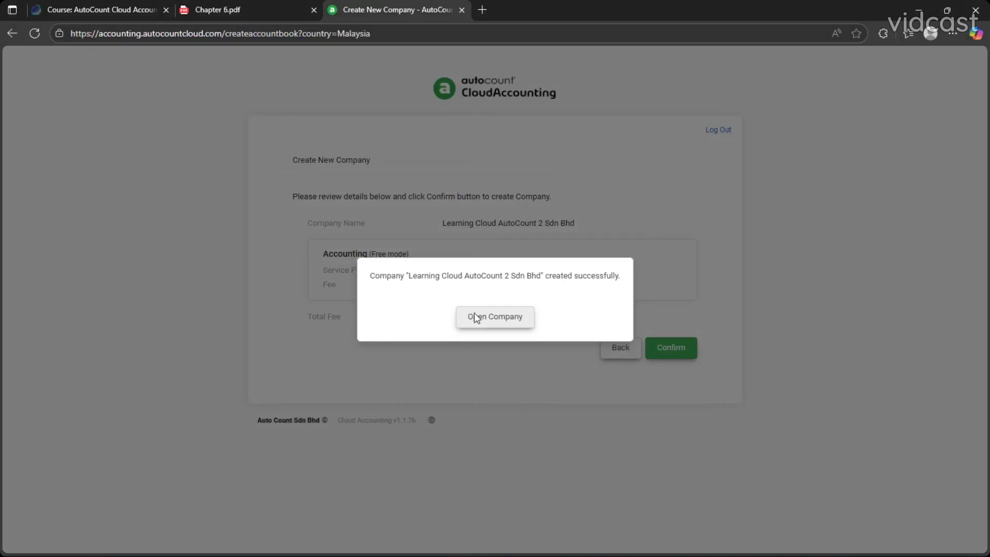
click(476, 319)
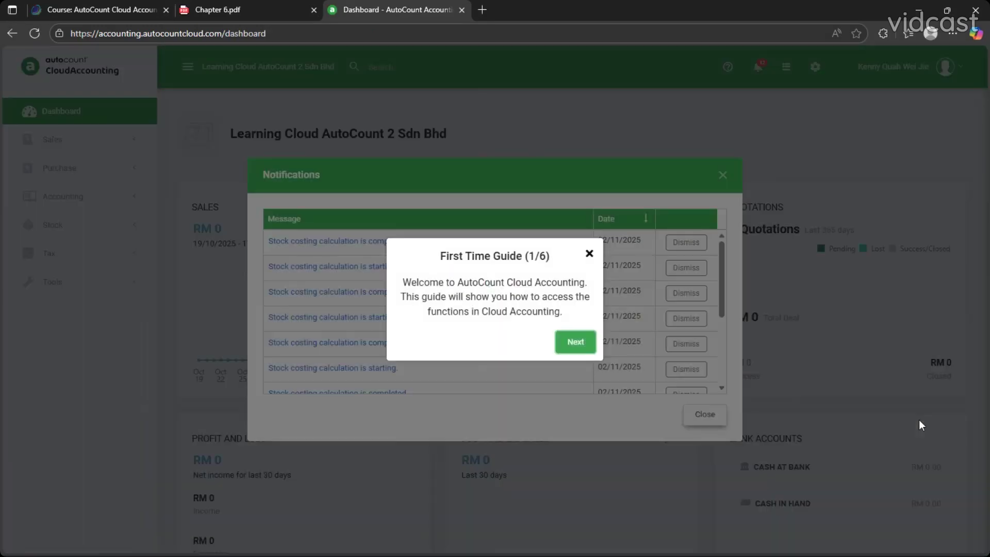
click(589, 253)
click(722, 175)
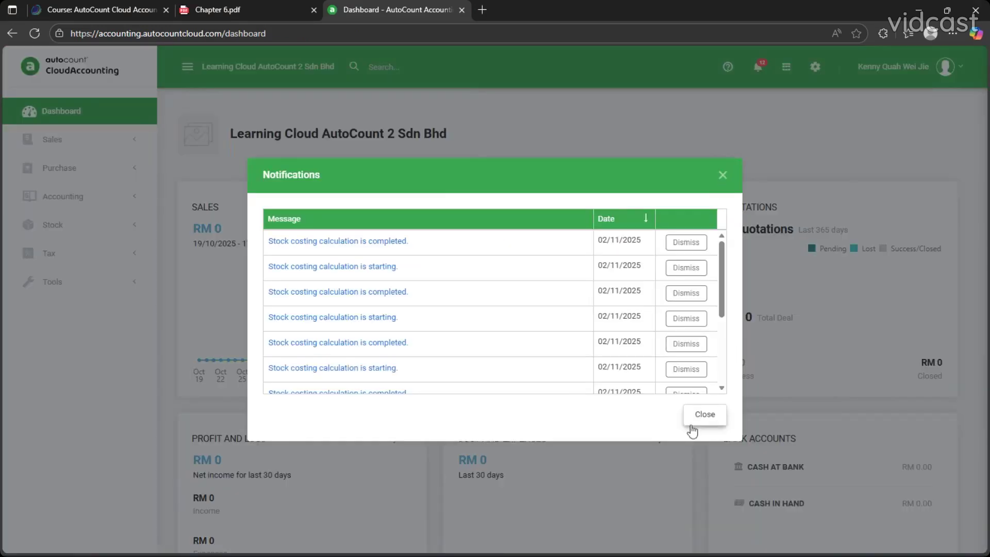
click(701, 414)
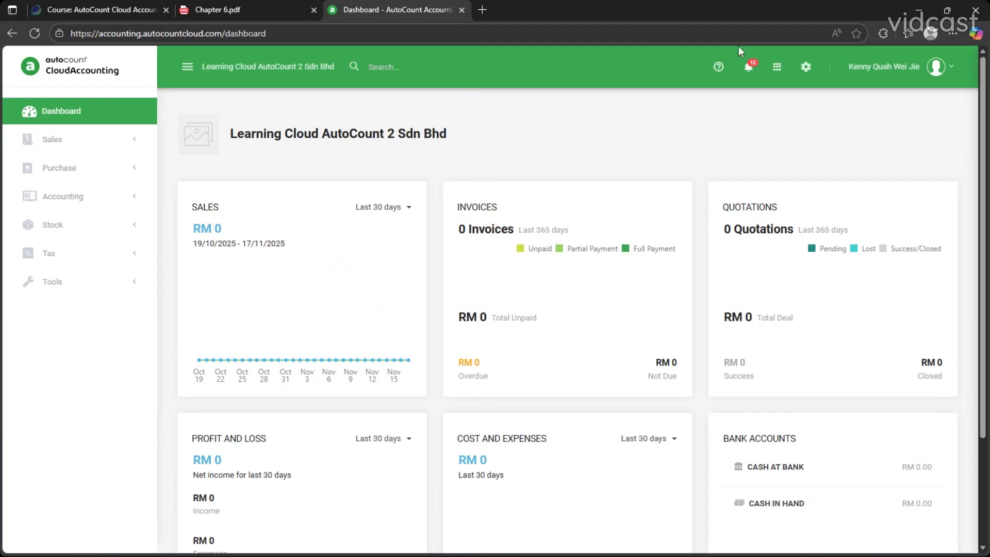
Examine the Profit & Loss Statement and the Balance Sheet as of 31st Dec y-1 in Chapter 6.pdf
click(279, 8)
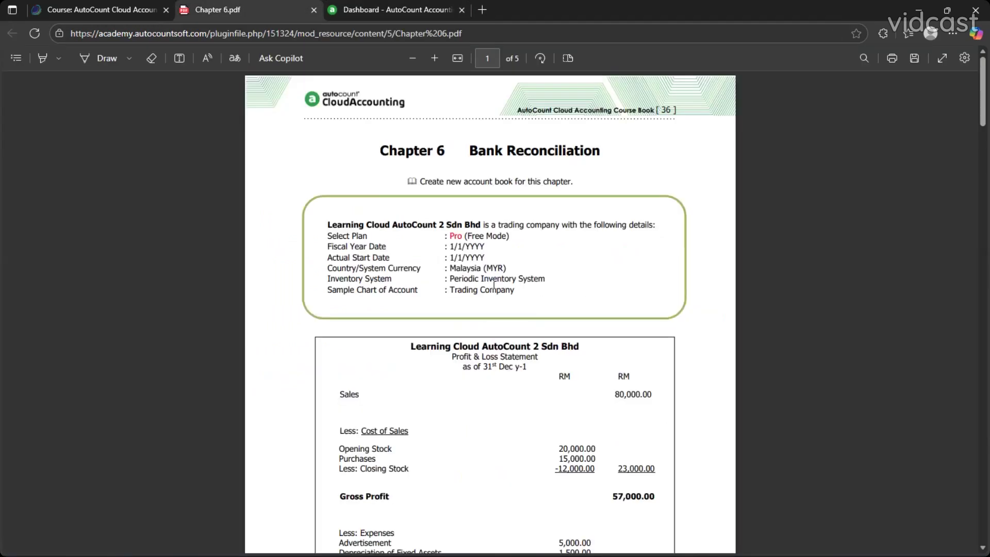
scroll(494, 283, down, 3)
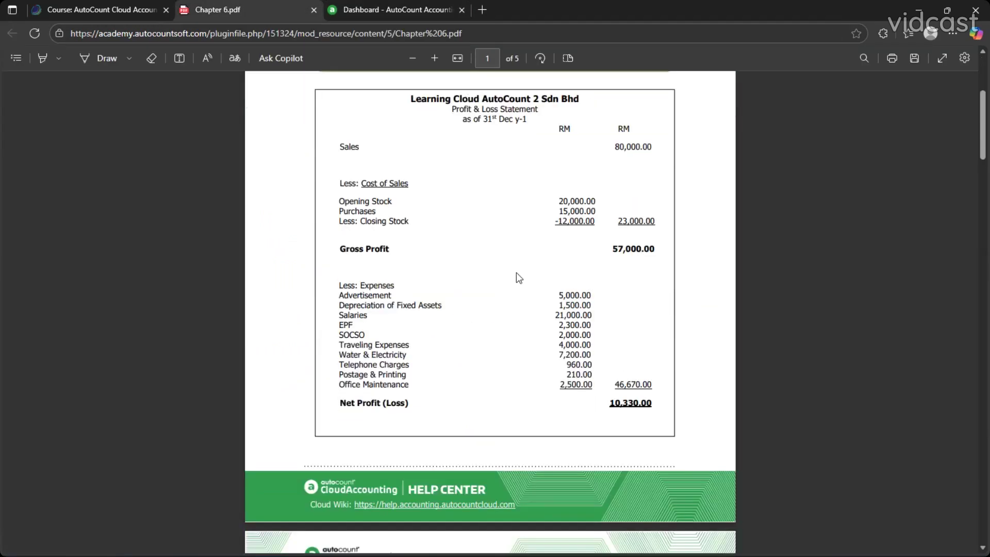
scroll(506, 252, up, 2)
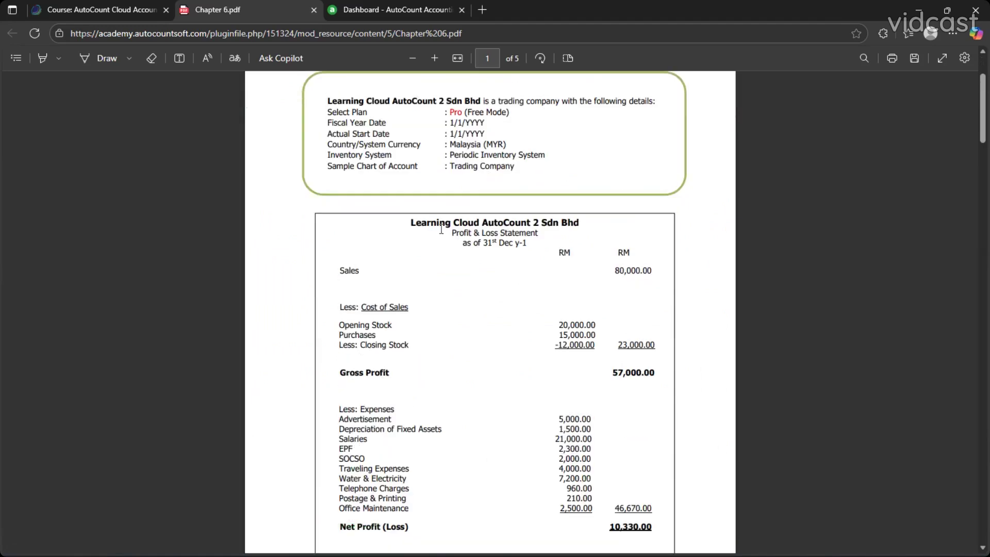
scroll(463, 275, down, 13)
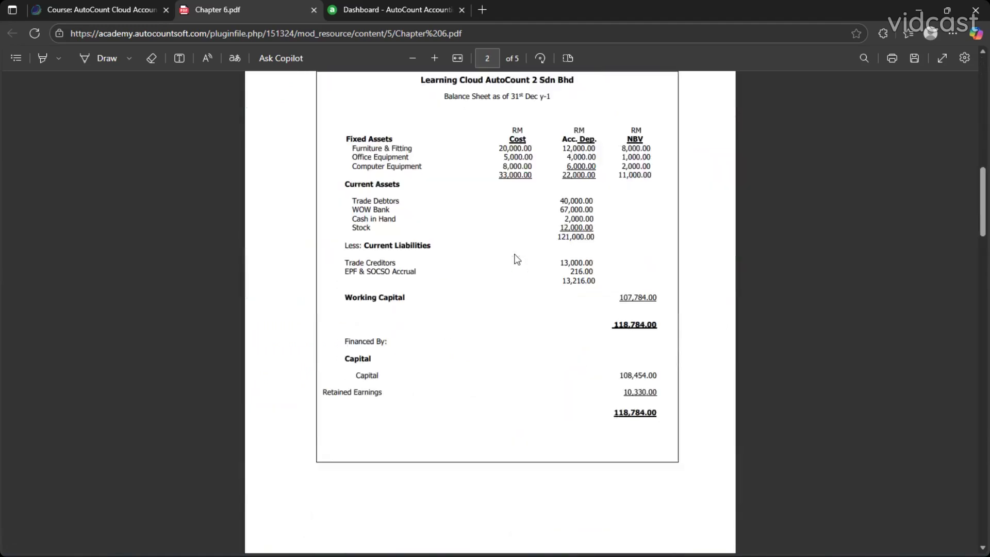
scroll(517, 259, down, 3)
scroll(516, 259, up, 20)
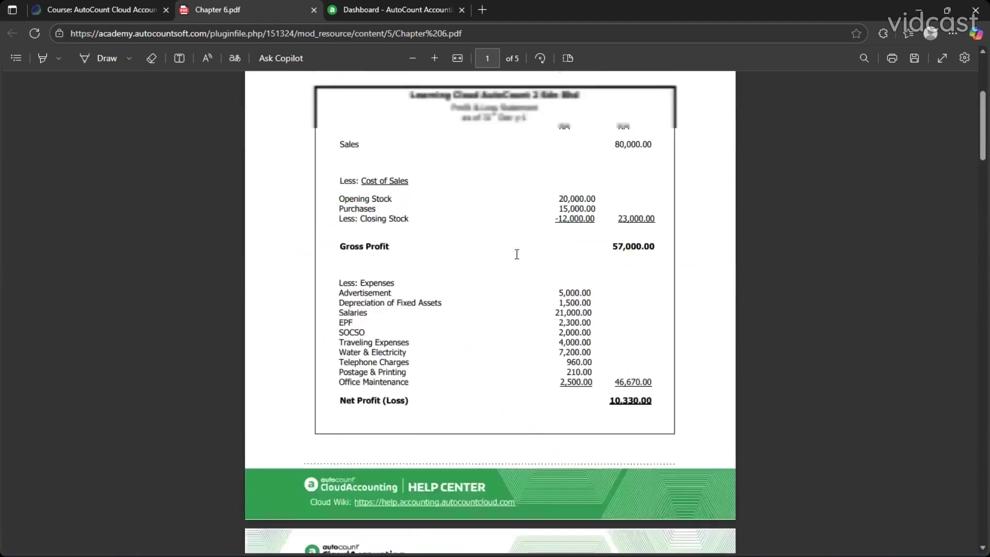
scroll(474, 219, down, 4)
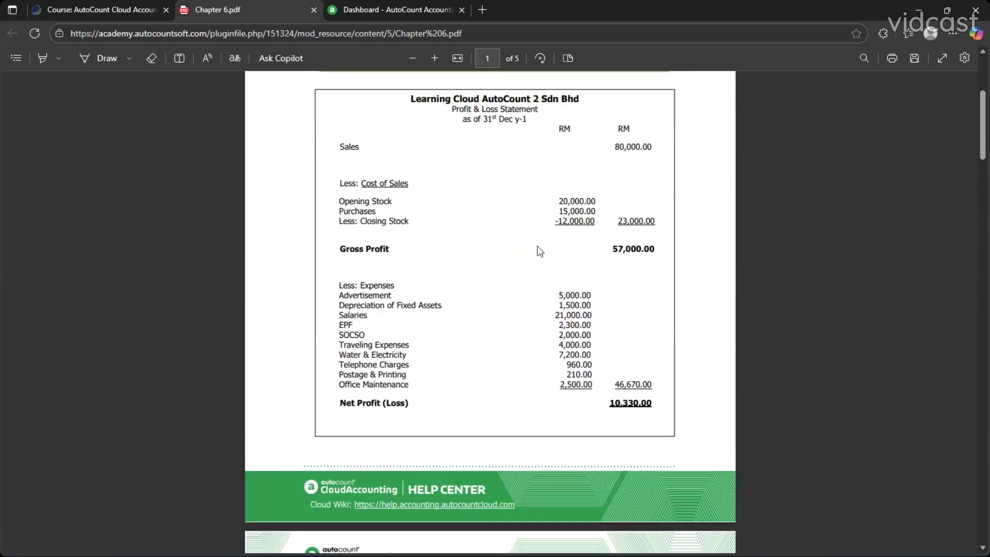
scroll(539, 251, down, 5)
scroll(539, 251, down, 4)
scroll(535, 250, up, 3)
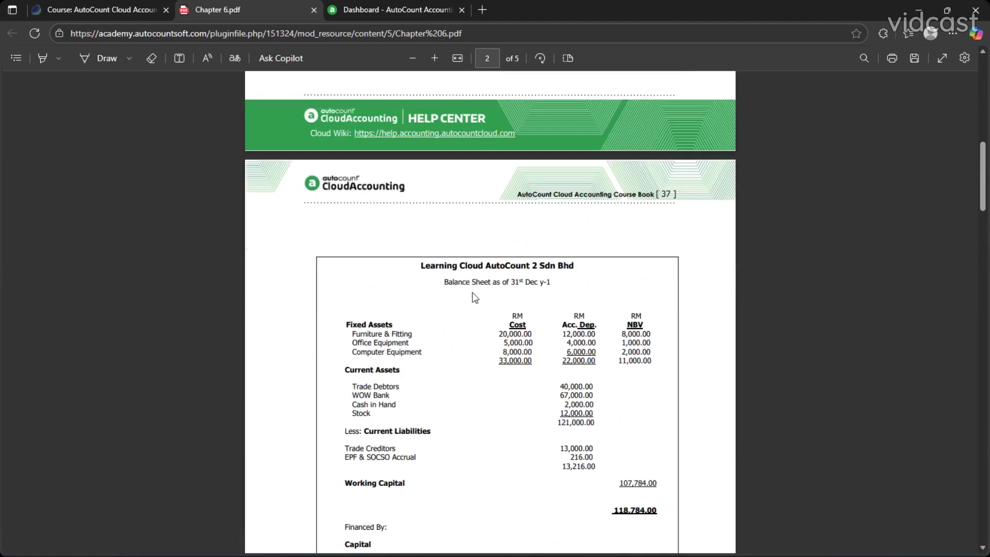
drag(443, 284, 550, 287)
click(534, 291)
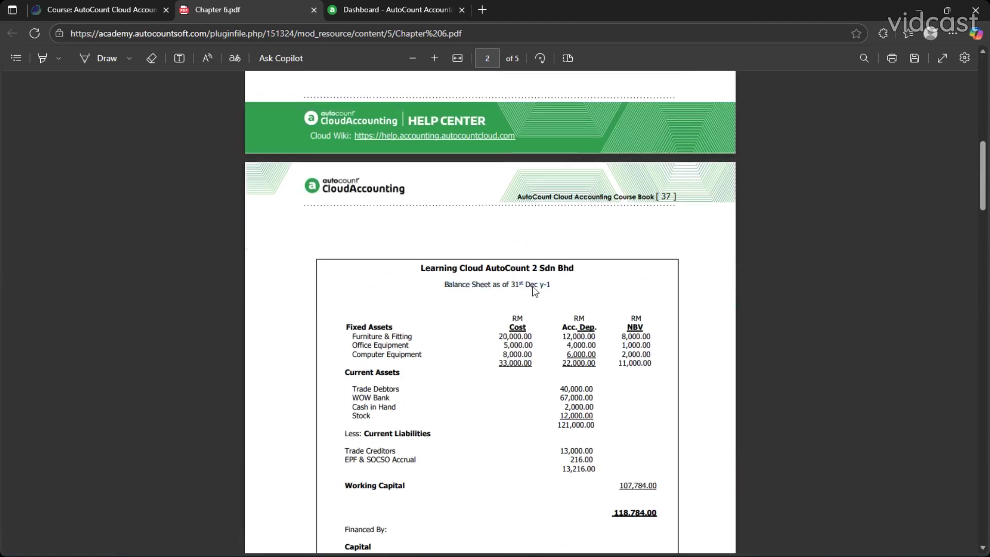
Check the Profit & Loss Statement's title and date, and reread the instruction to create a new account book for the chapter
scroll(535, 291, up, 8)
scroll(484, 296, down, 1)
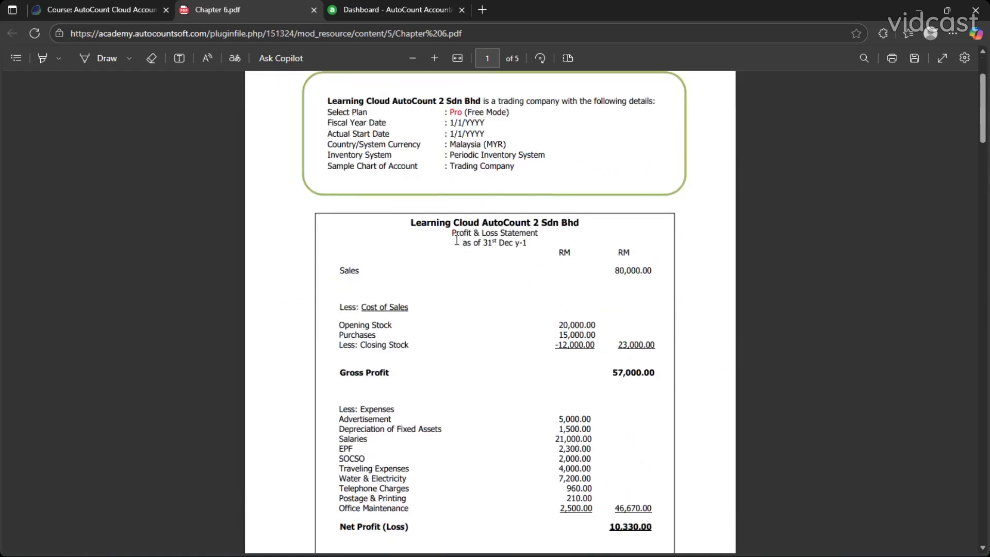
drag(450, 232, 528, 242)
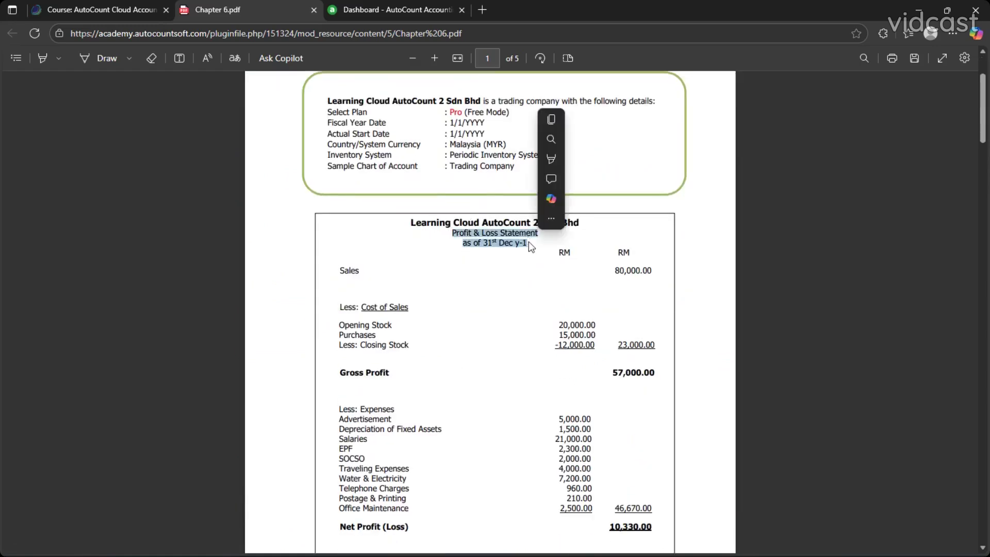
click(548, 270)
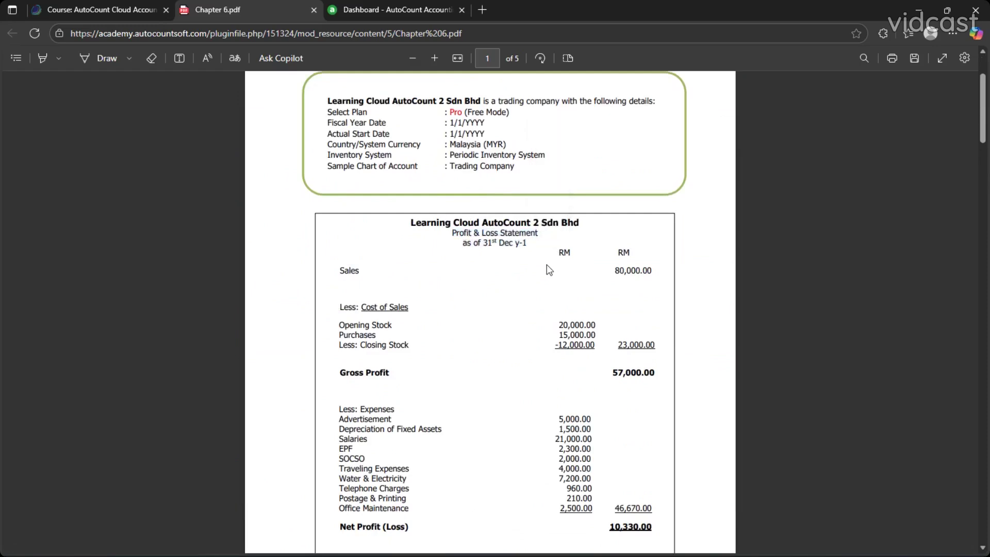
scroll(547, 266, up, 3)
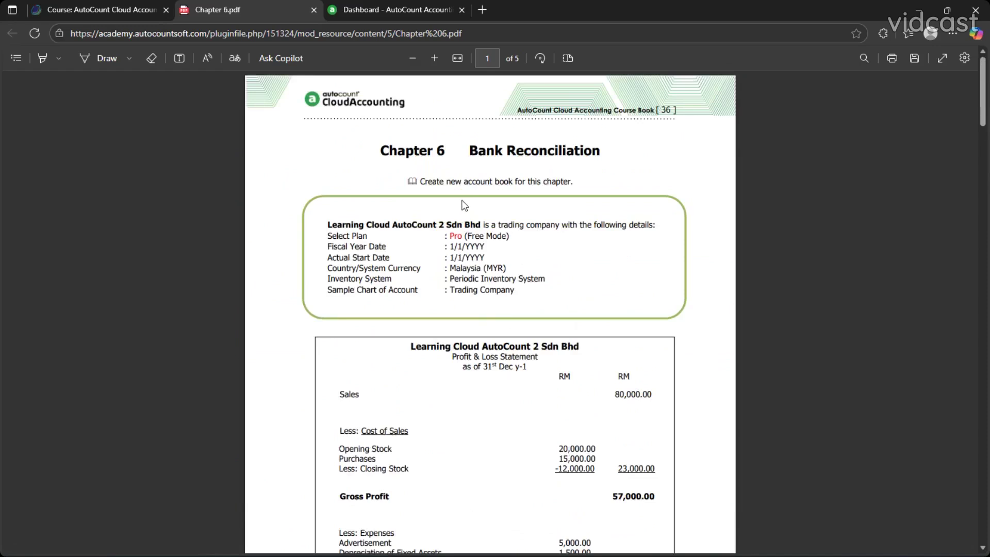
double_click(487, 181)
Compare the company details and opening figures in Chapter 6.pdf with the dashboard of Learning Cloud AutoCount 2 Sdn Bhd
click(369, 9)
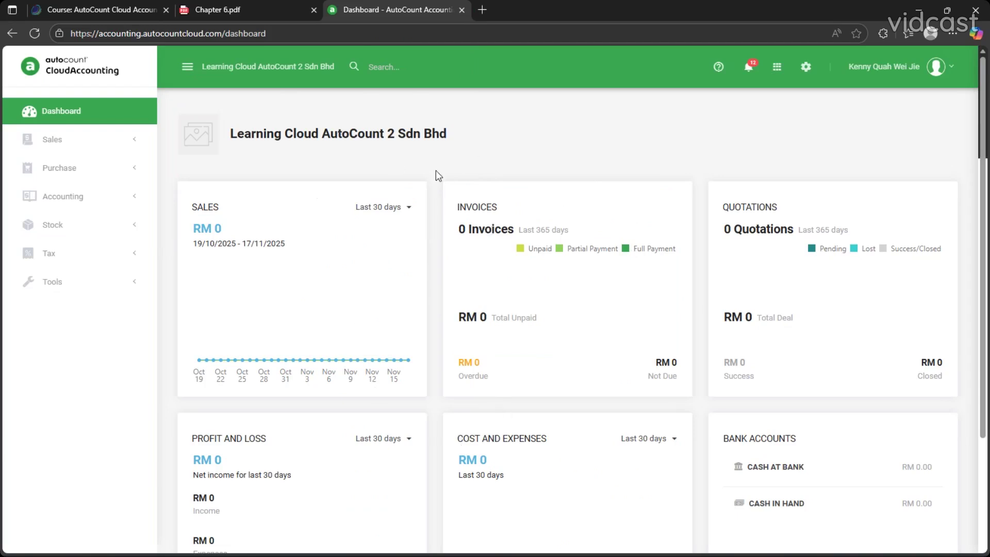
click(274, 9)
click(489, 188)
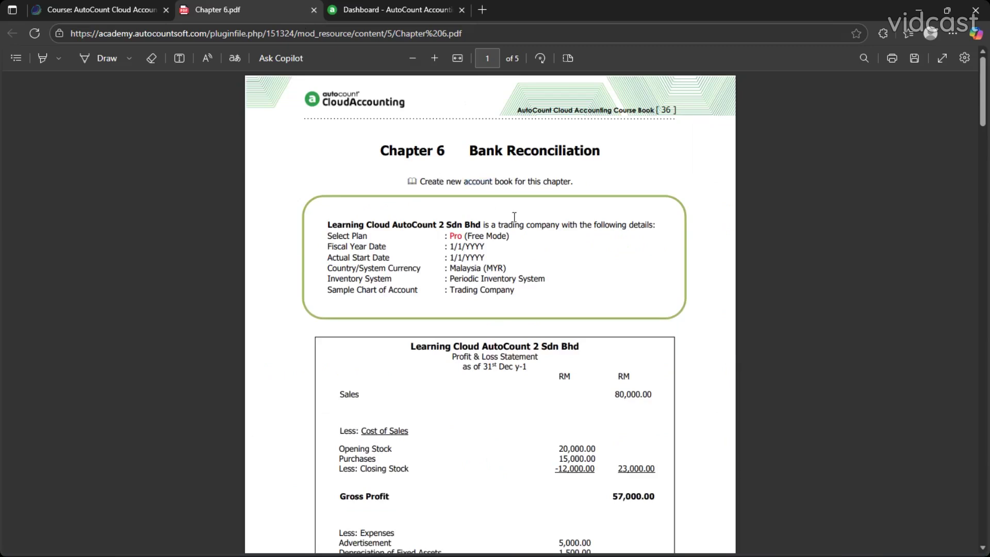
click(378, 8)
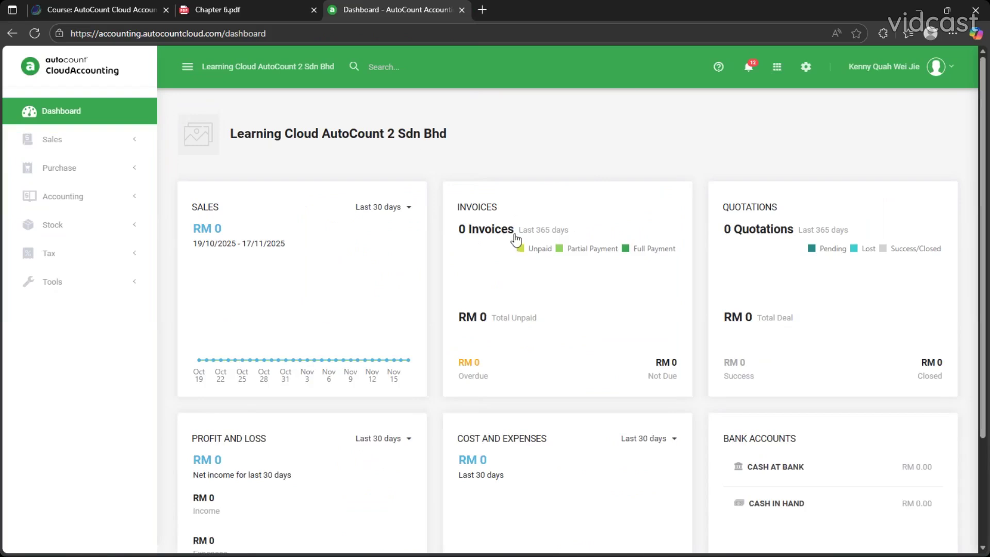
click(249, 7)
click(228, 9)
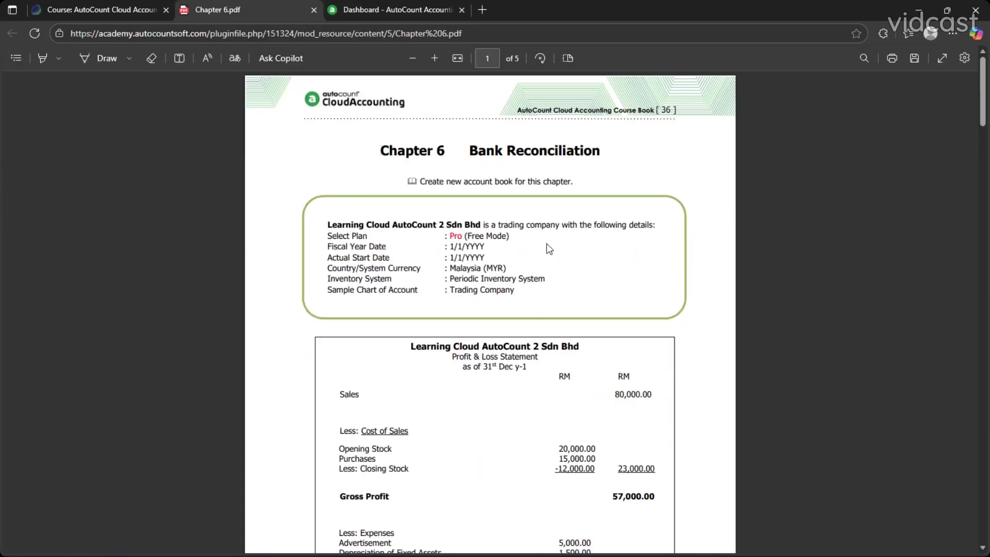
scroll(537, 245, down, 2)
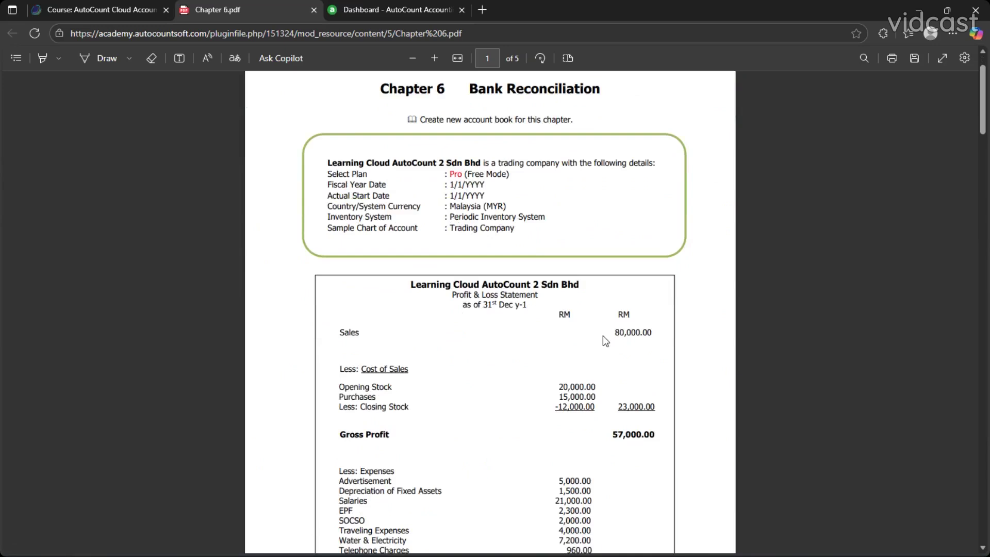
click(398, 10)
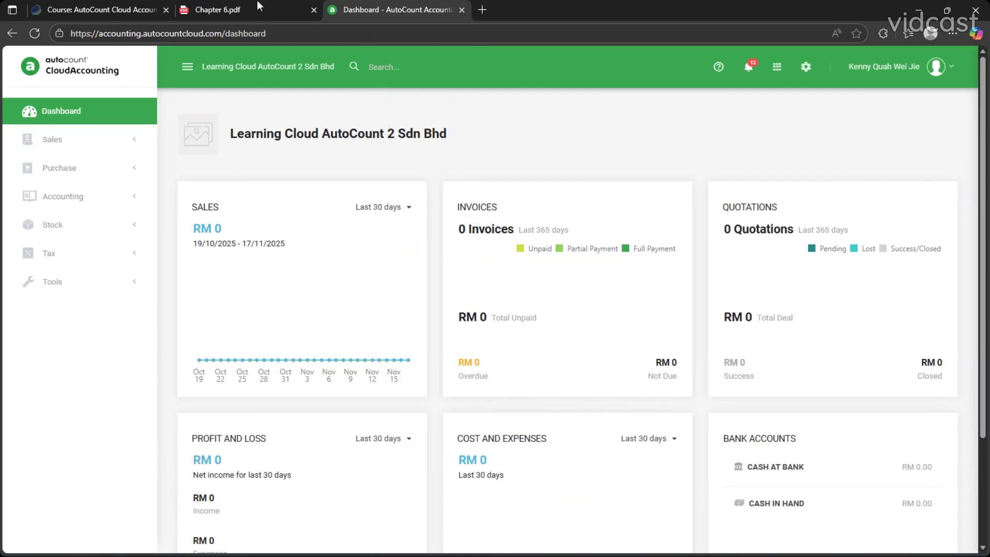
click(260, 15)
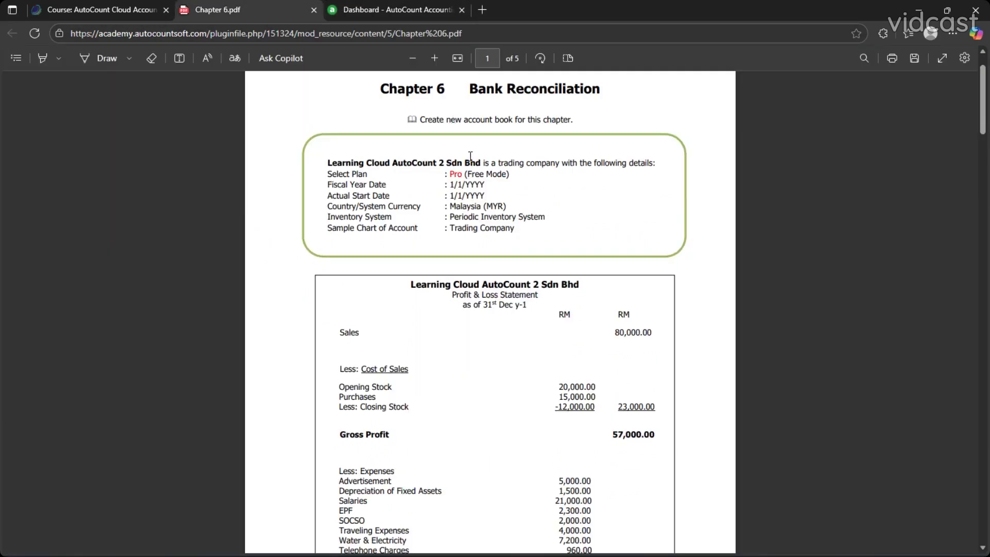
scroll(475, 163, up, 1)
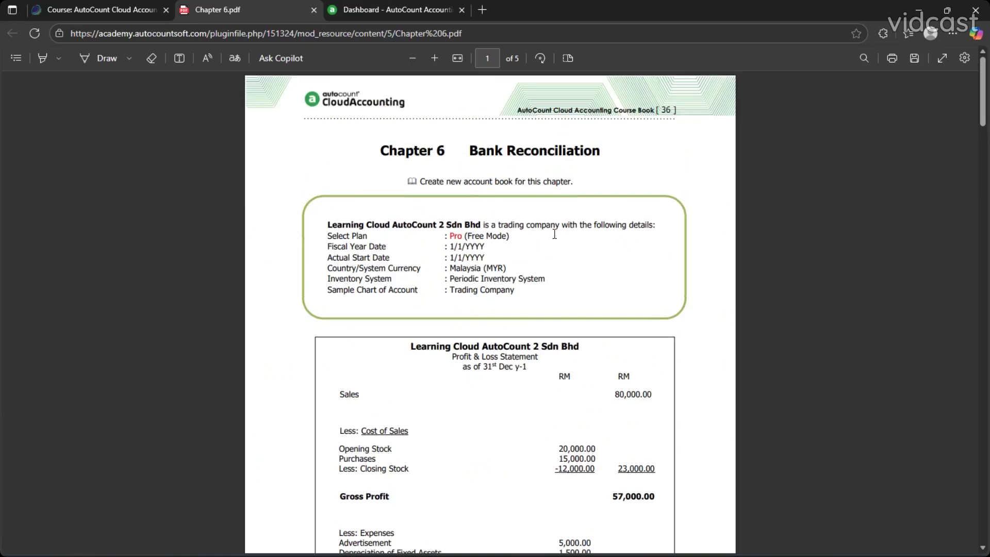
Look over the sales, invoices, quotations, profit and loss, and bank account summaries on the new company's dashboard
click(402, 13)
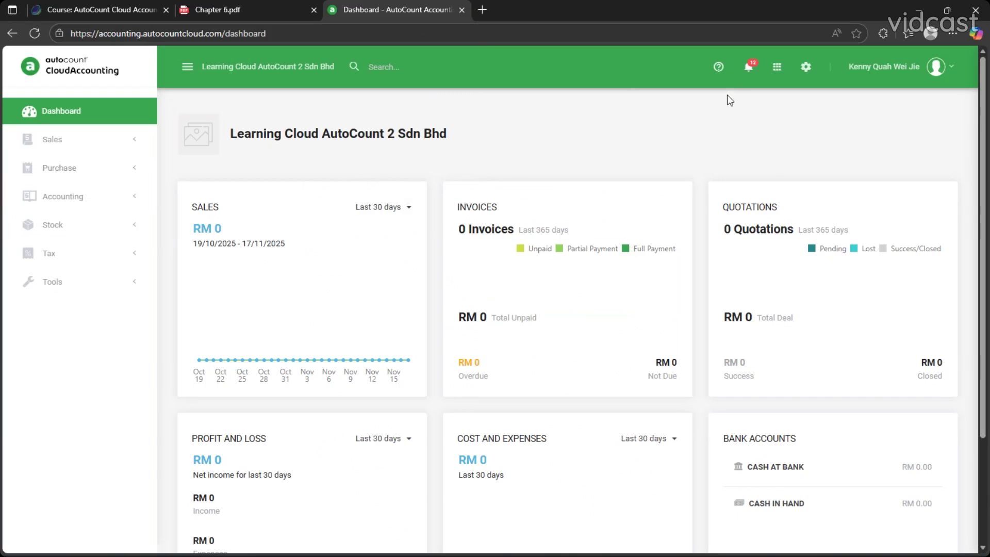
mouse_move(412, 376)
scroll(412, 377, down, 2)
scroll(426, 386, up, 2)
scroll(545, 319, down, 1)
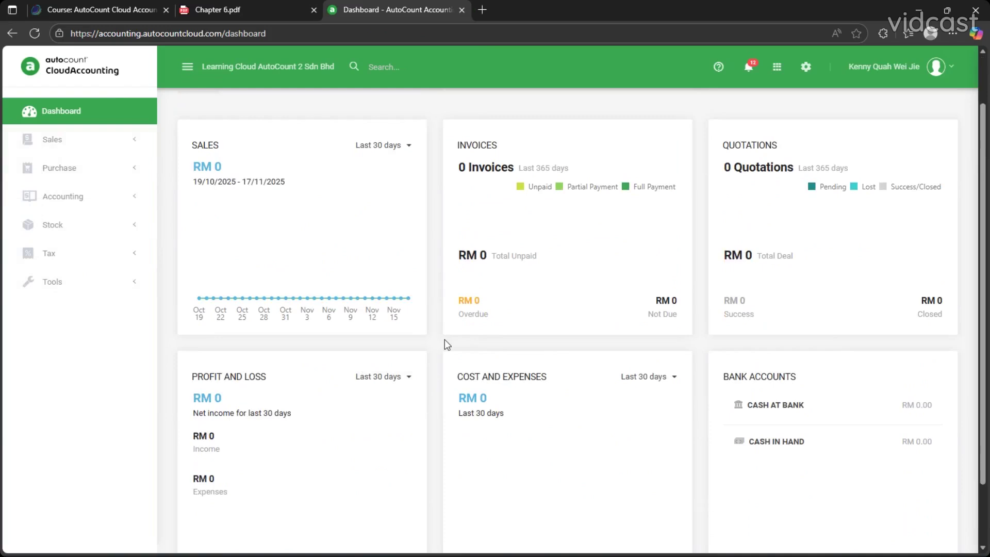
scroll(441, 342, up, 1)
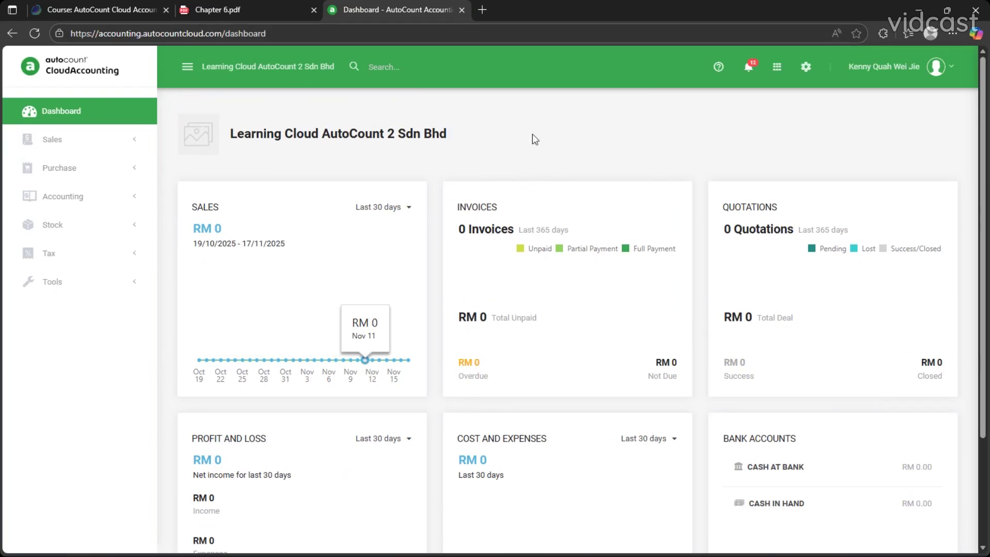
Review the Profit & Loss Statement and Balance Sheet in Chapter 6.pdf again, checking them against the new company's dashboard
click(222, 9)
scroll(474, 272, down, 6)
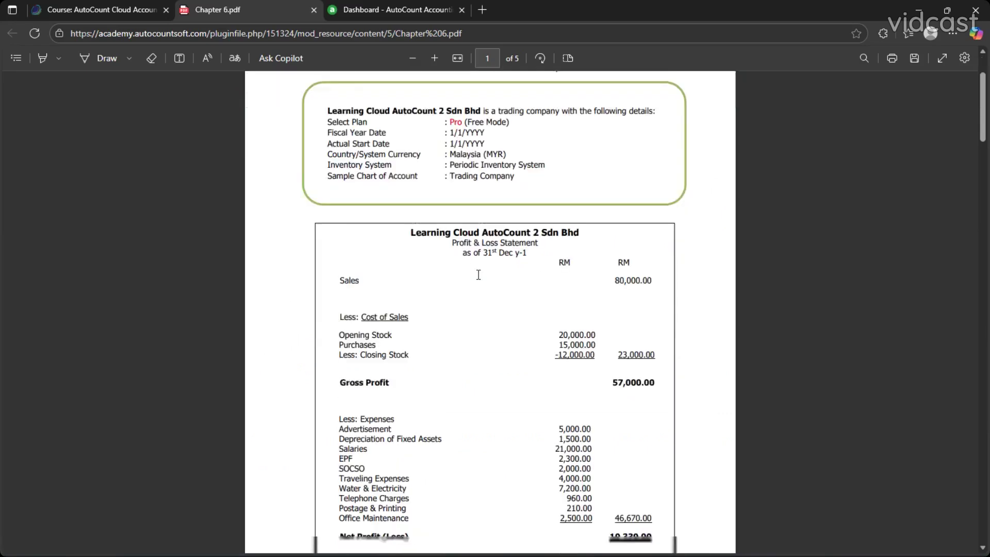
scroll(472, 277, up, 4)
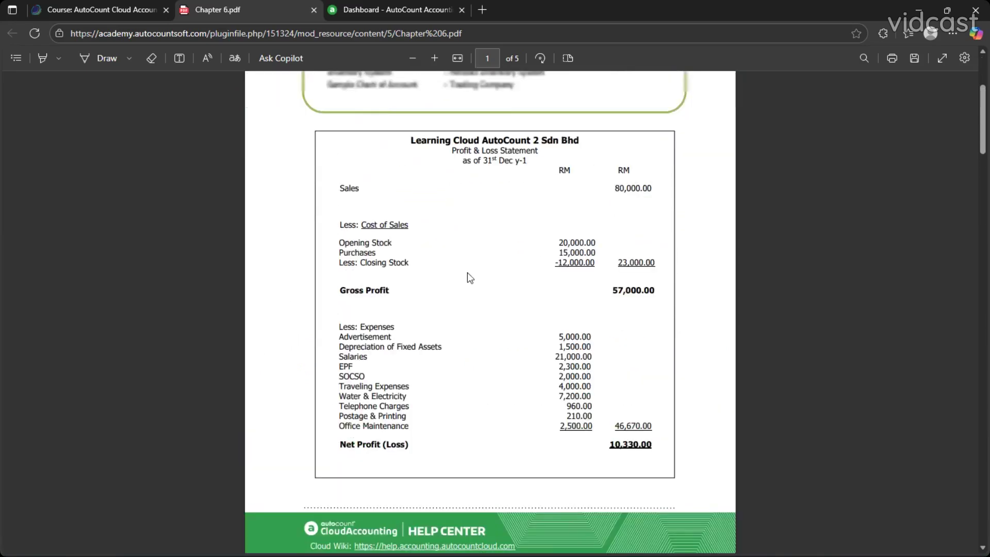
scroll(433, 219, down, 12)
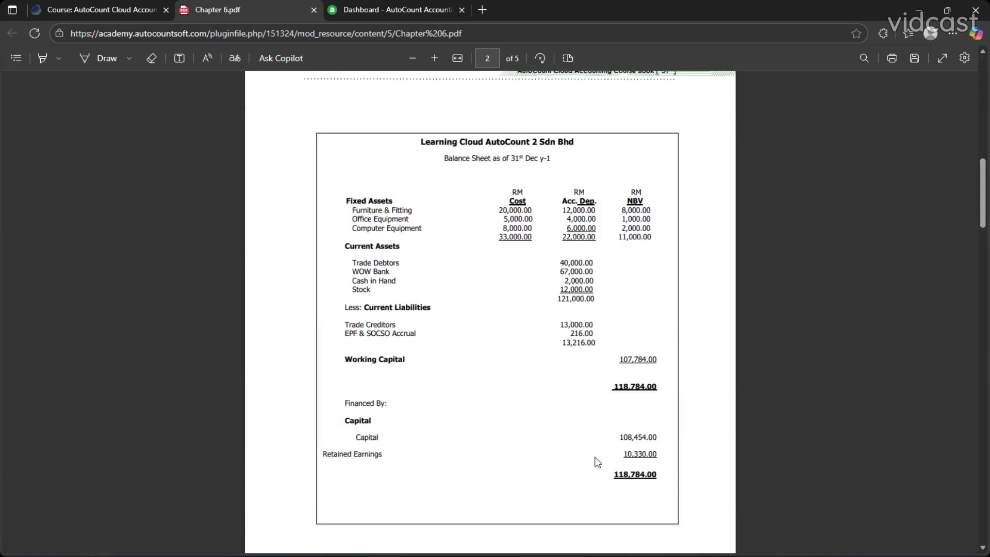
click(392, 10)
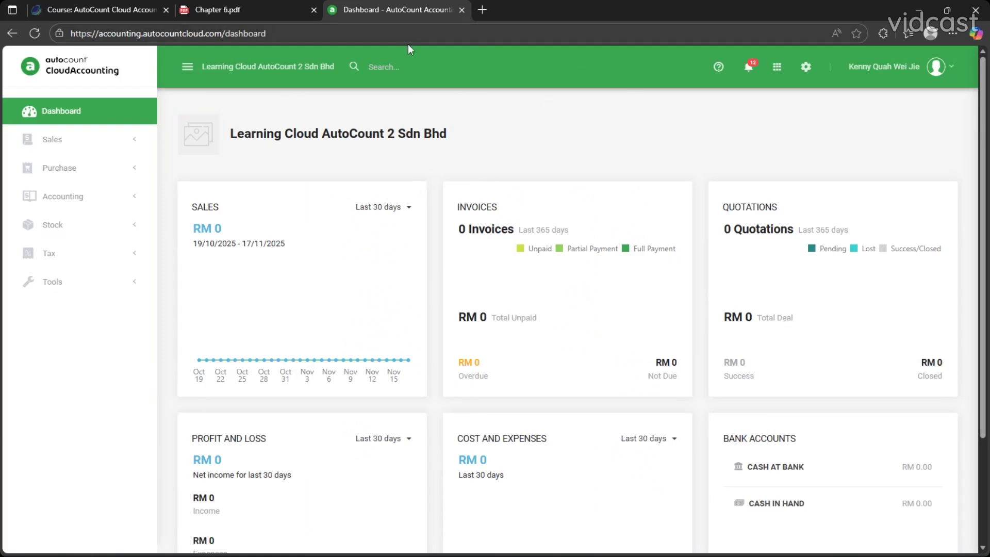
click(269, 4)
scroll(547, 264, up, 10)
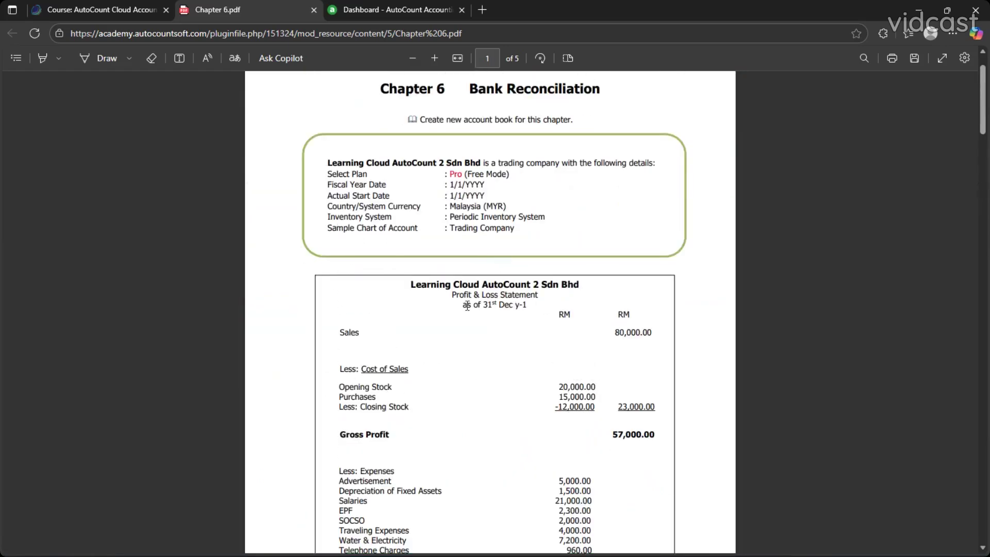
Verify on the dashboard that Learning Cloud AutoCount 2 Sdn Bhd is the open company
click(406, 8)
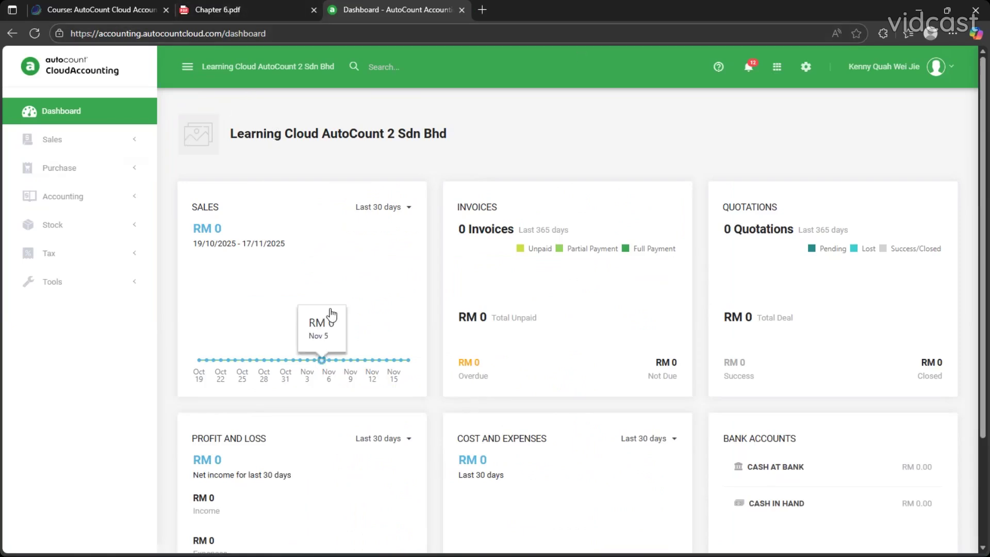
drag(235, 135, 457, 135)
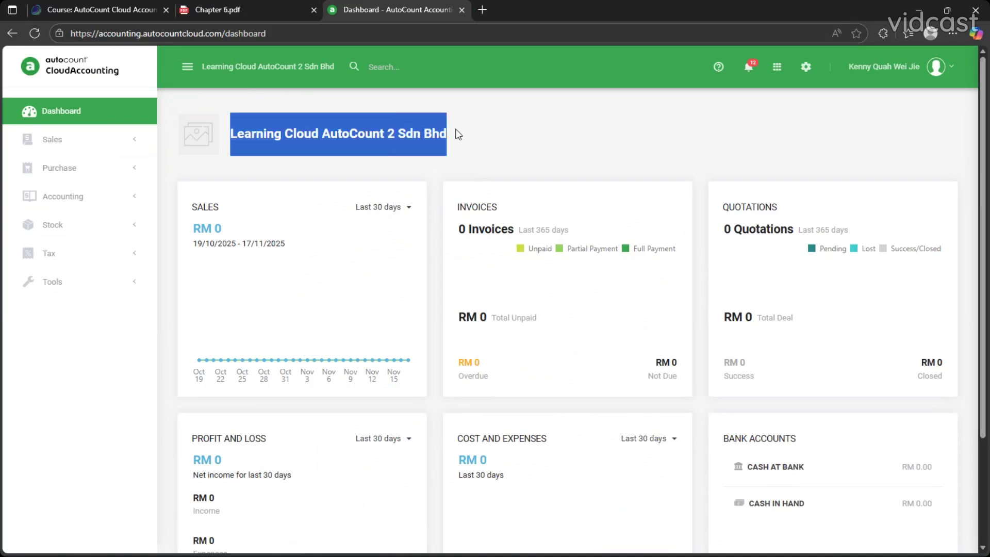
click(429, 77)
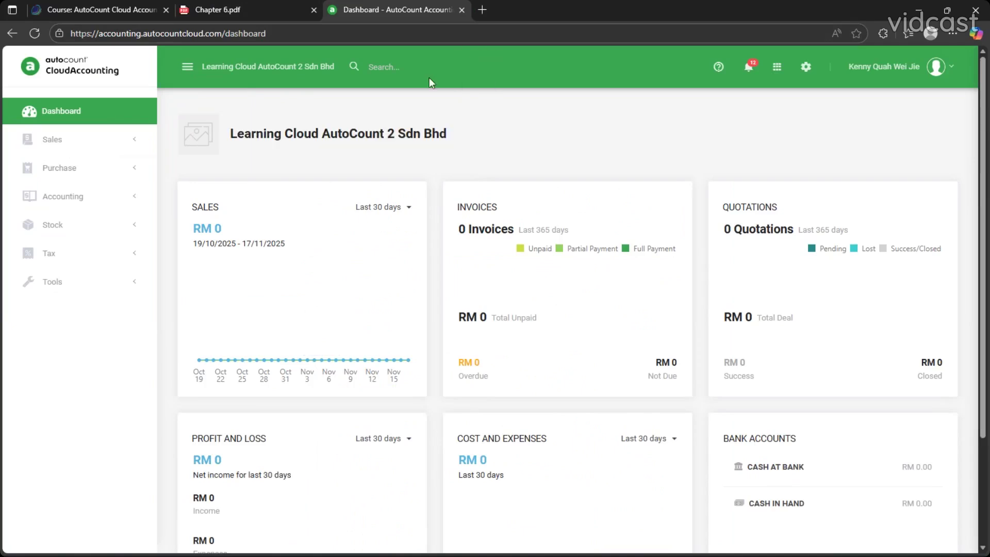
Find Task 6.1 Opening Balance in Chapter 6.pdf and read its instructions and the debtor and creditor balances
click(271, 6)
scroll(557, 343, down, 10)
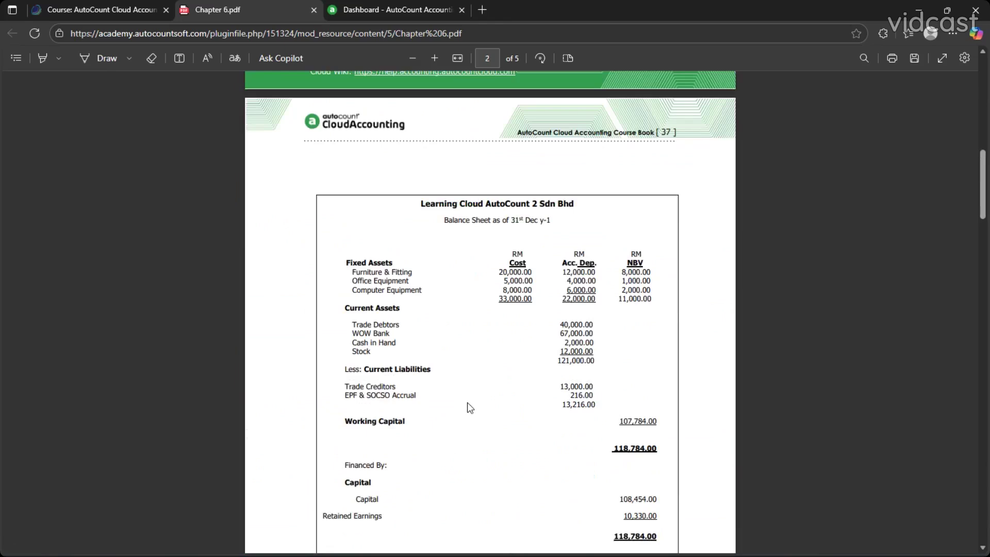
scroll(595, 404, down, 10)
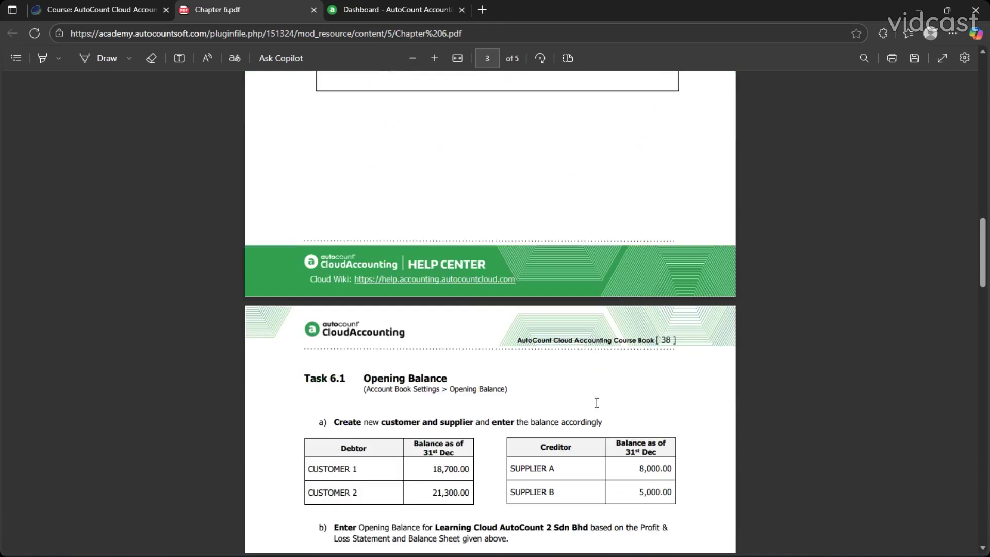
click(394, 9)
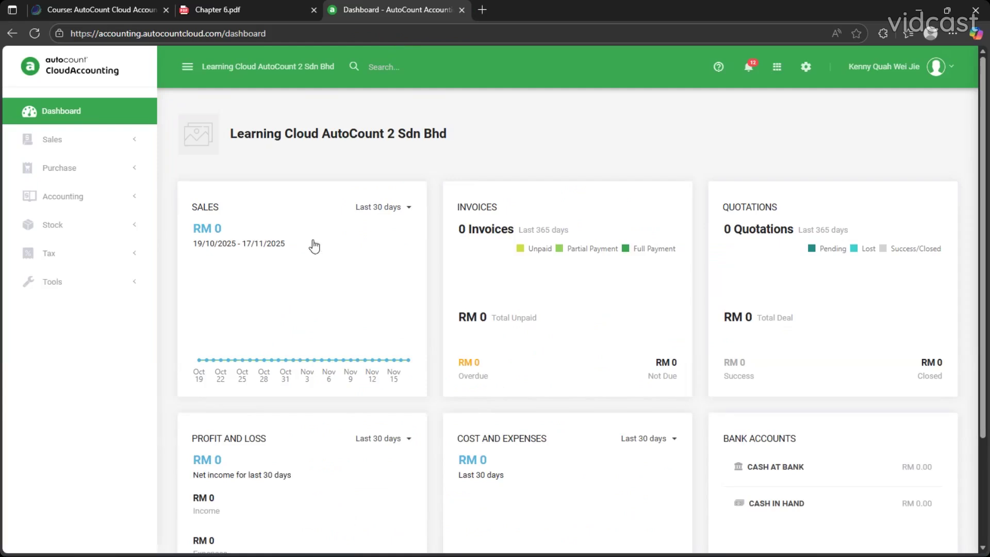
click(245, 6)
scroll(457, 376, down, 1)
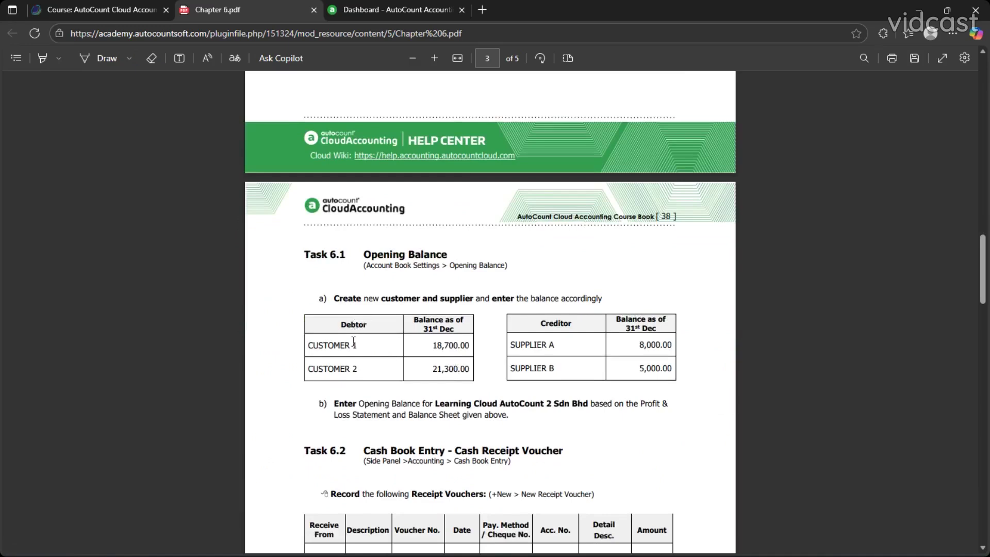
Reread part a of Task 6.1 in Chapter 6.pdf about creating a new customer and supplier and entering their balances
drag(335, 300, 474, 294)
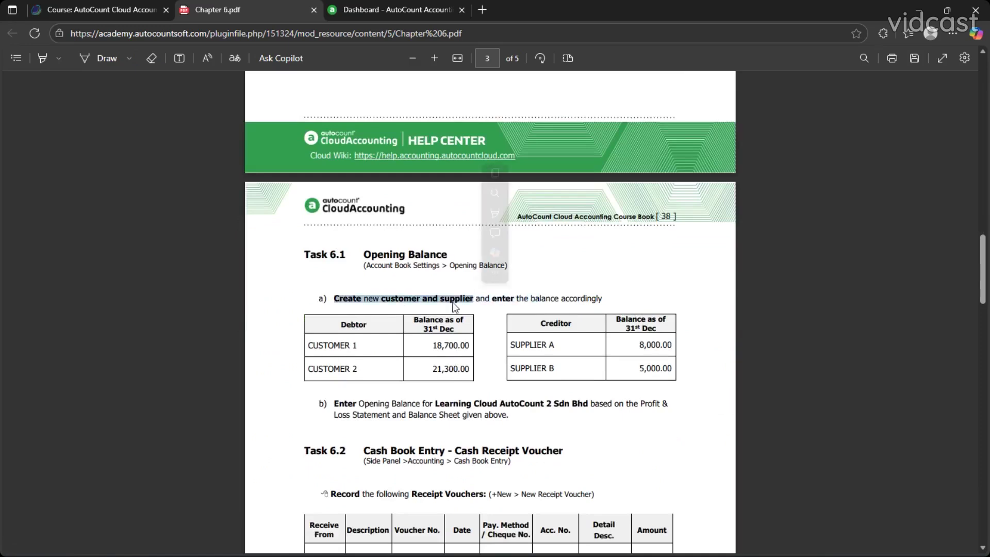
click(396, 298)
drag(376, 298, 477, 299)
click(377, 306)
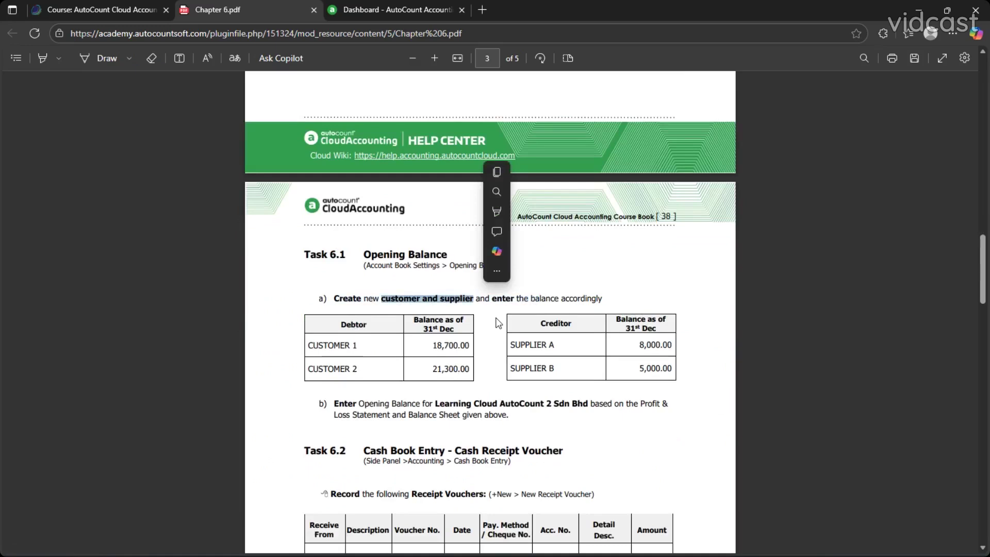
click(474, 350)
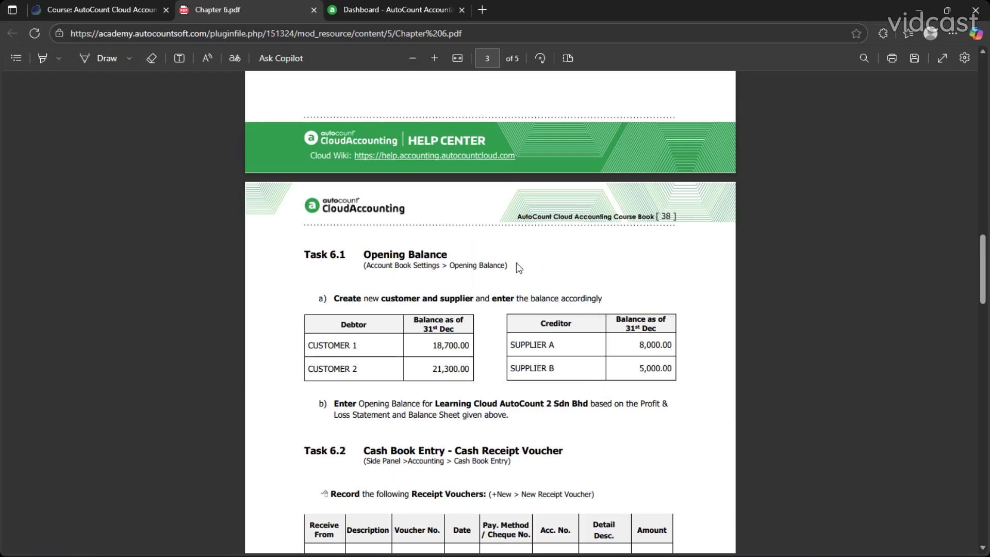
click(397, 8)
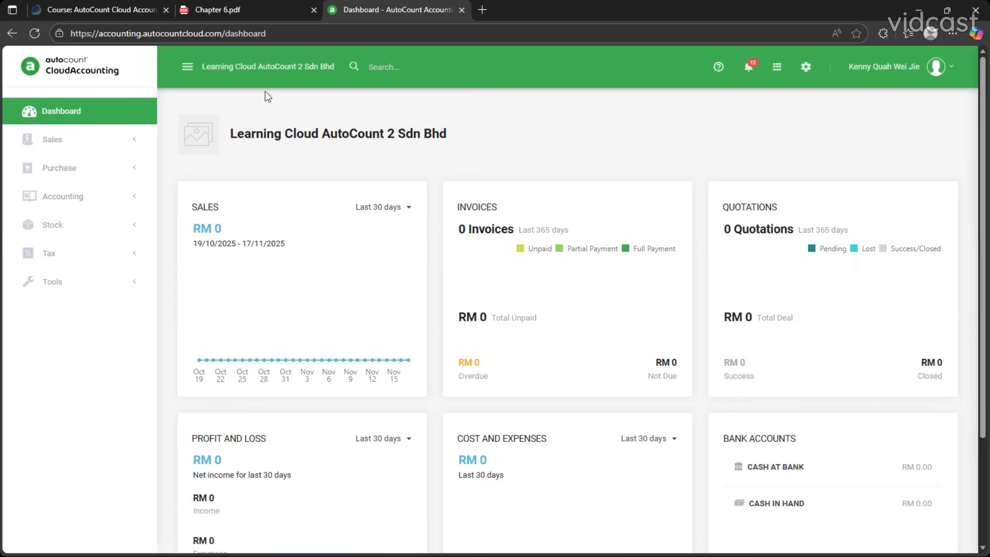
click(240, 8)
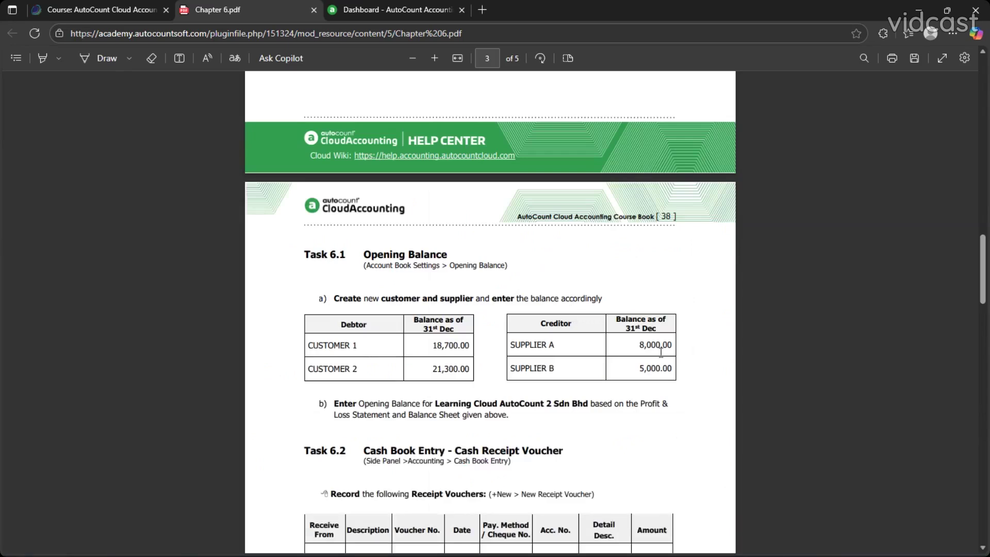
scroll(566, 341, up, 3)
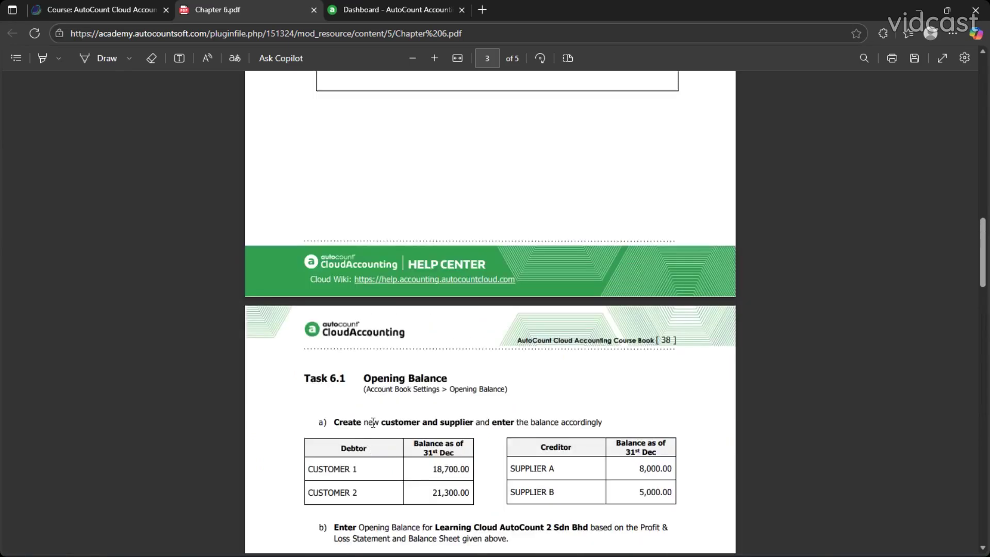
drag(382, 422, 474, 419)
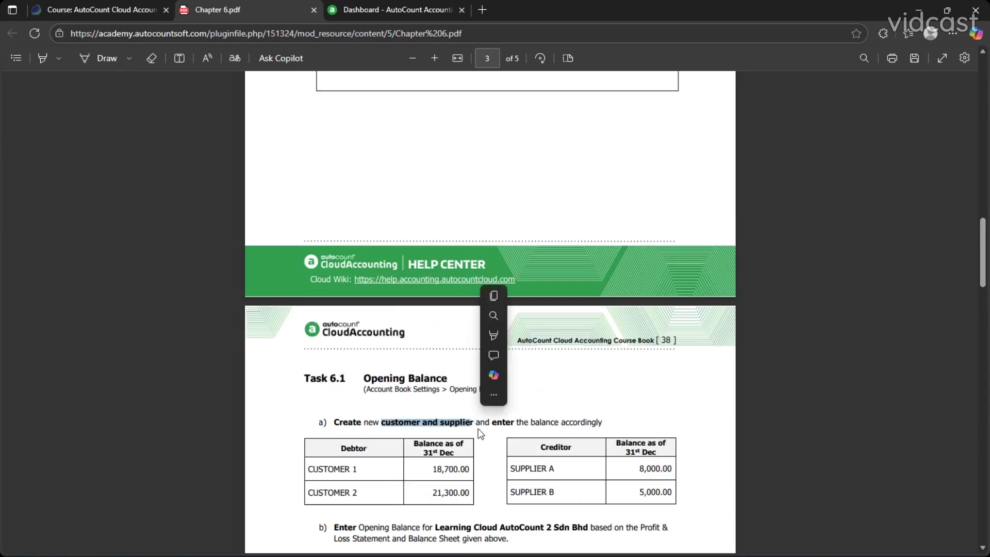
click(475, 428)
double_click(456, 422)
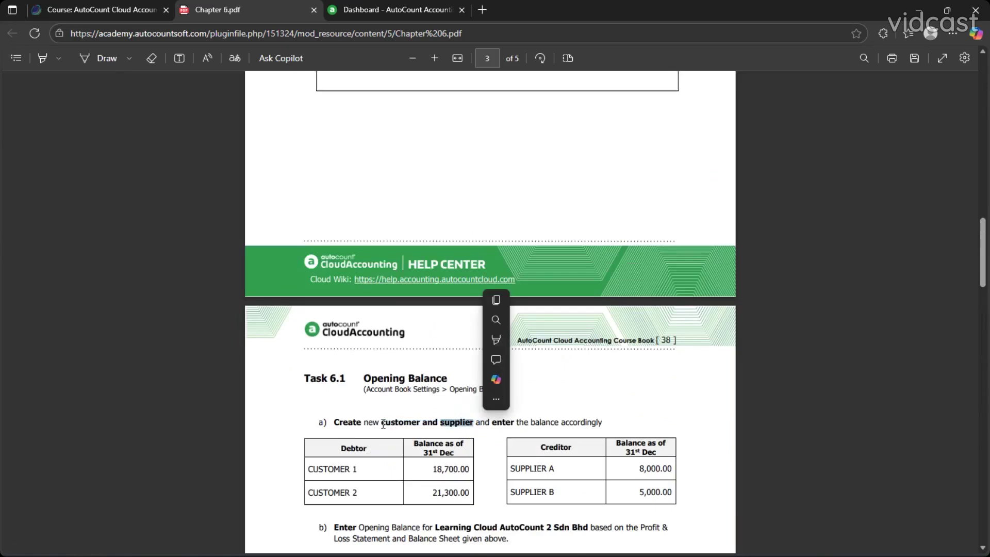
click(450, 422)
drag(450, 422, 474, 419)
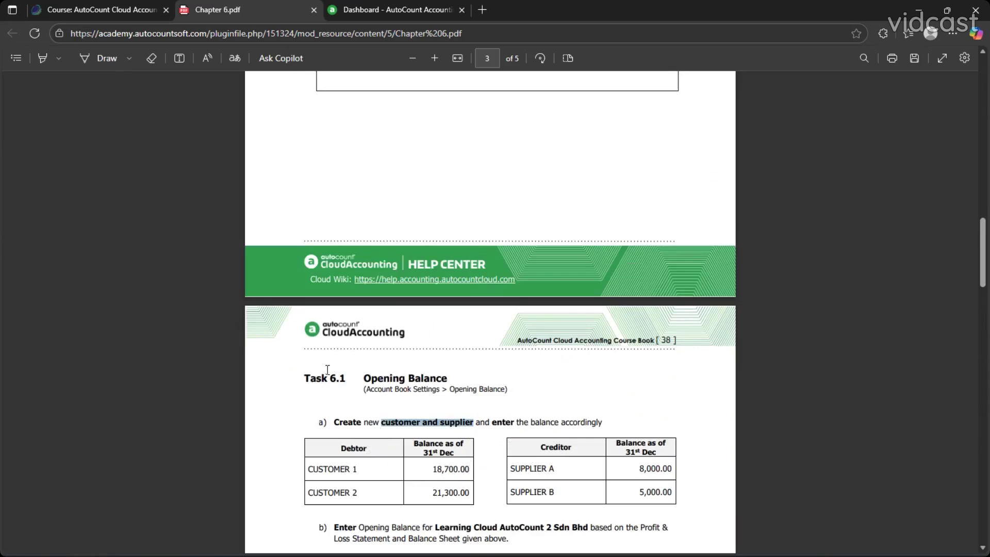
Examine the debtor and creditor tables under Task 6.1, including the balances as of 31st Dec
scroll(402, 392, down, 2)
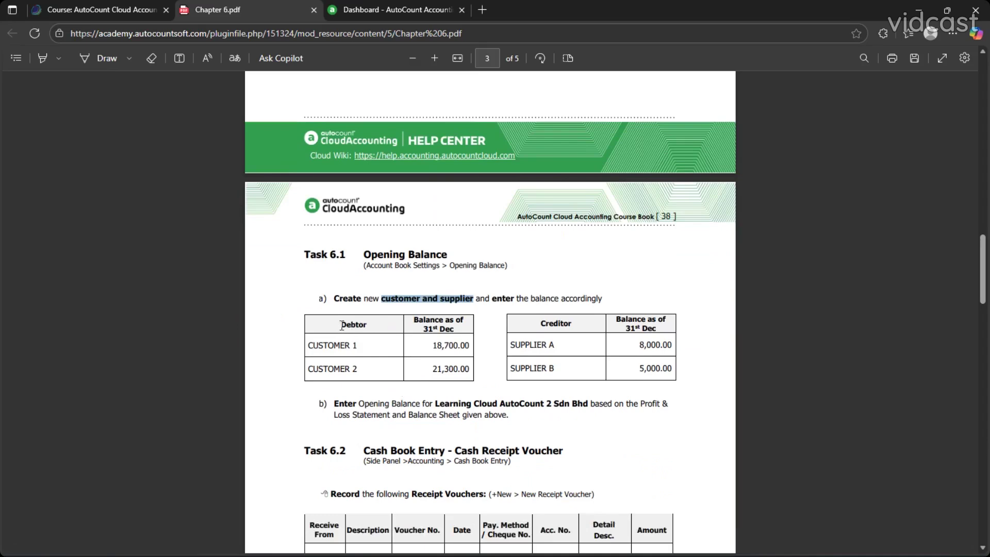
double_click(393, 330)
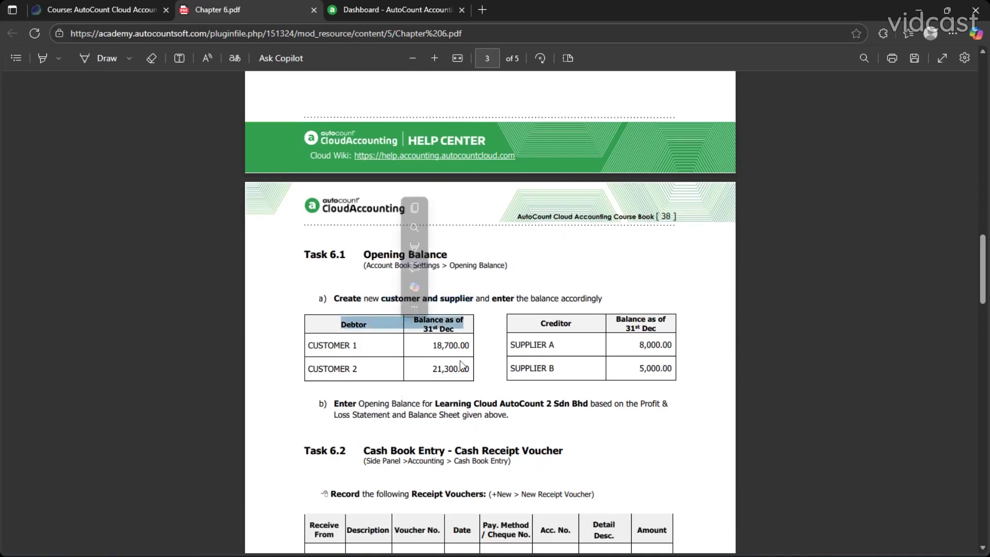
double_click(558, 324)
click(647, 331)
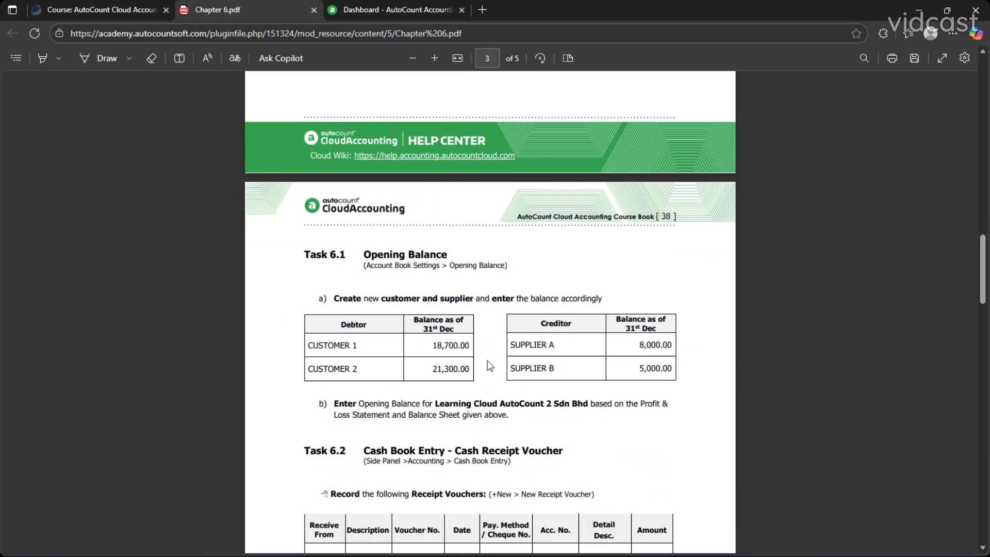
drag(511, 344, 560, 345)
click(564, 351)
click(514, 344)
click(642, 349)
drag(642, 348, 691, 343)
click(683, 350)
Compare the Task 6.1 customer and supplier balances with the Profit & Loss Statement and Balance Sheet in Chapter 6.pdf
scroll(354, 351, up, 15)
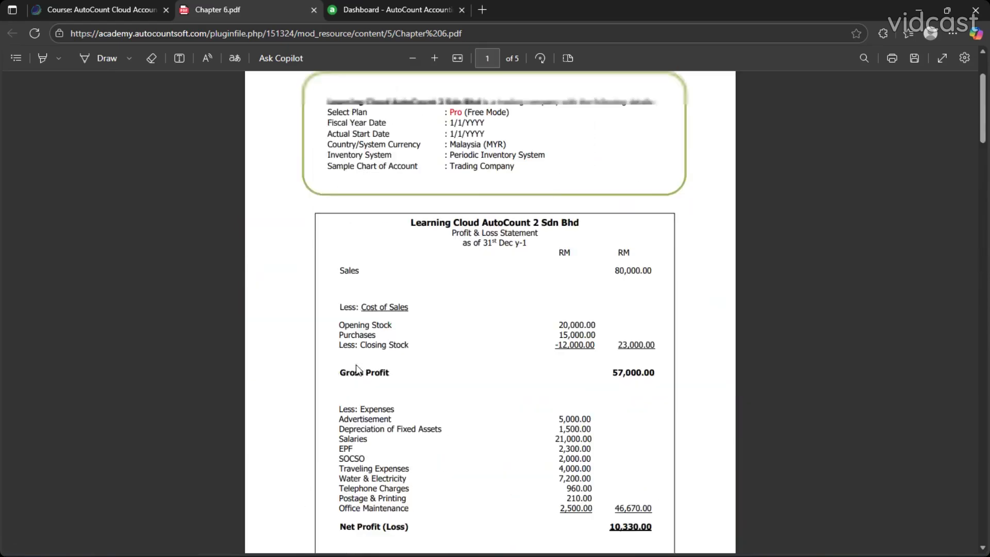
scroll(356, 369, down, 10)
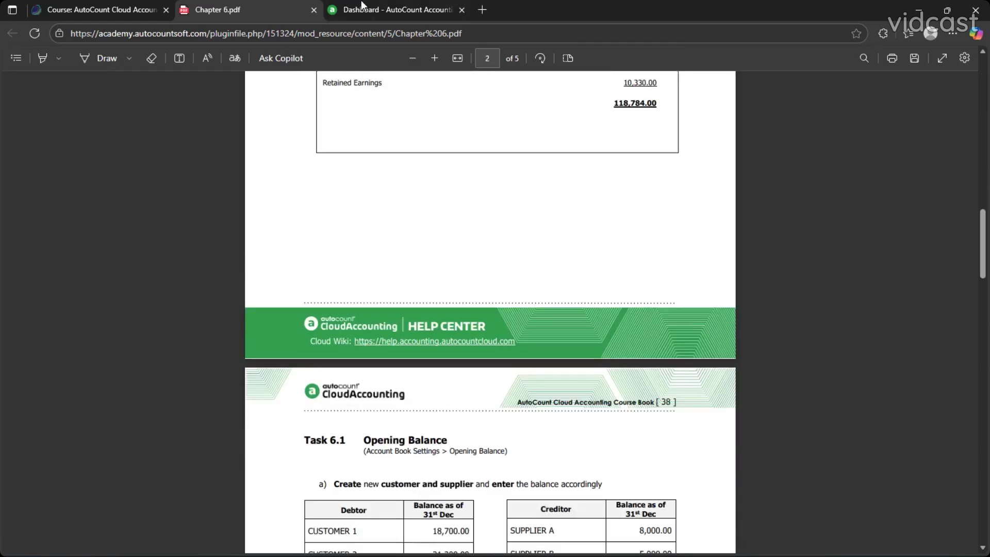
click(363, 8)
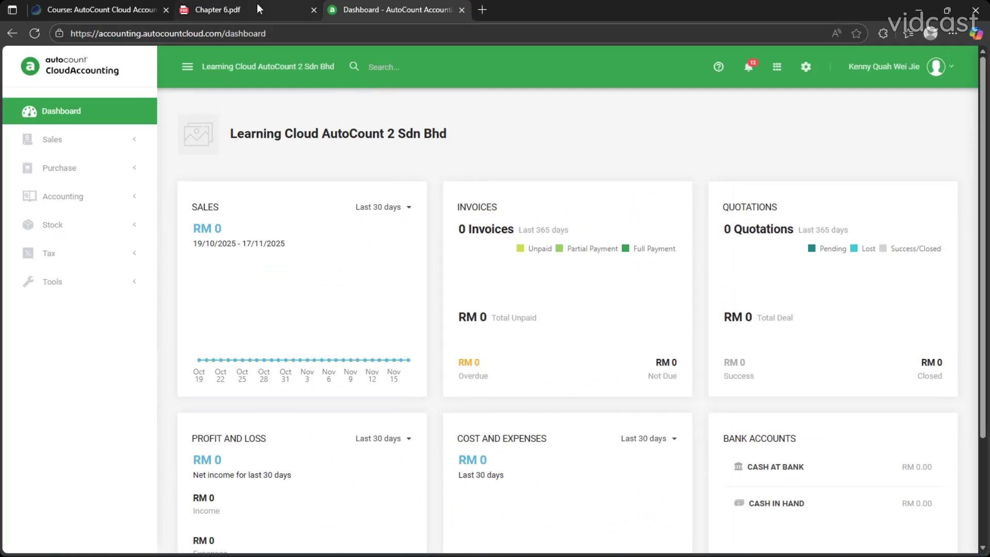
mouse_move(257, 3)
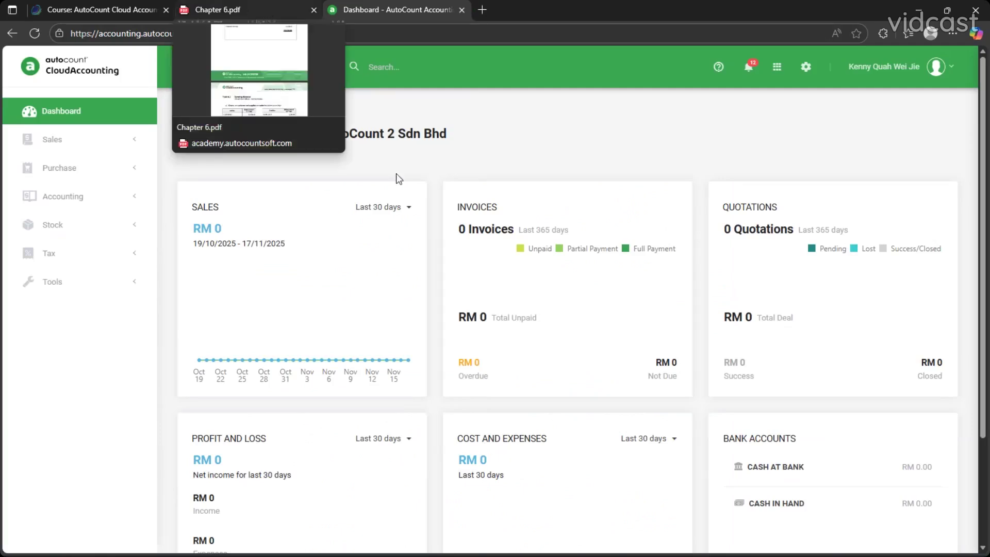
click(304, 8)
scroll(495, 297, down, 5)
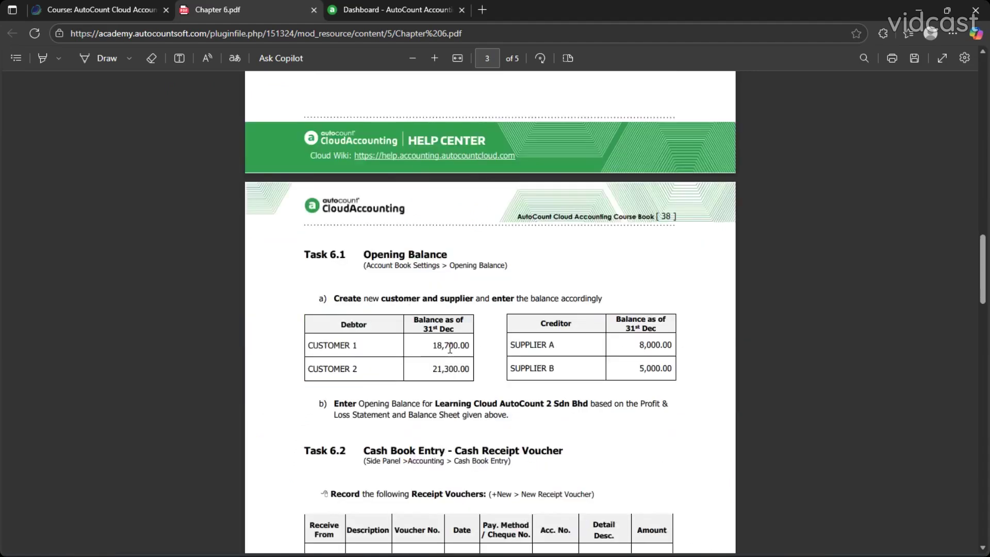
scroll(439, 328, up, 1)
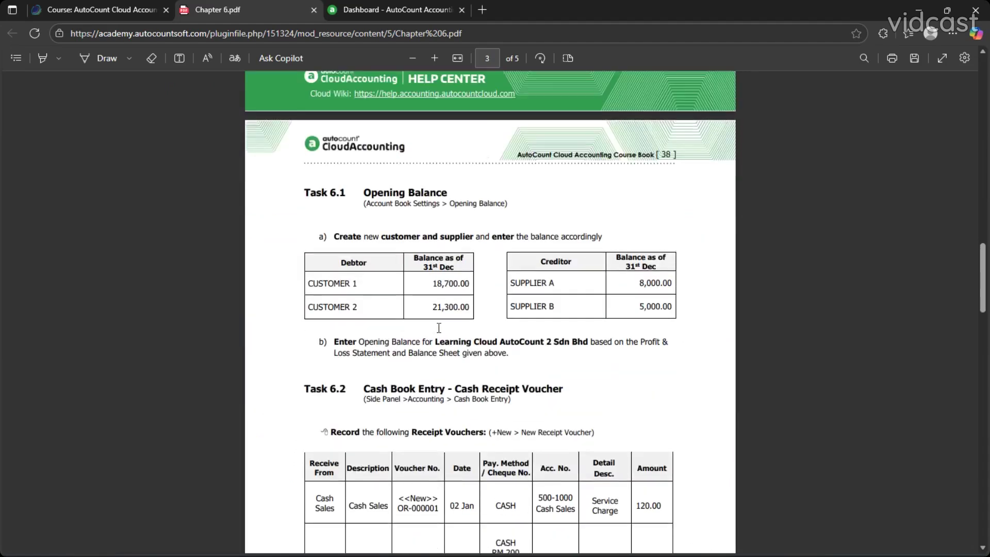
scroll(438, 328, up, 2)
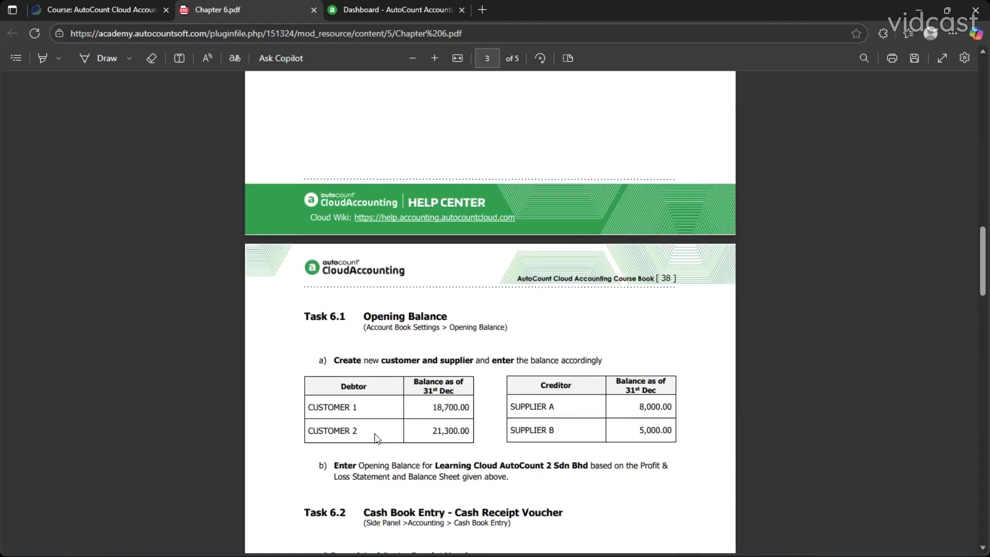
scroll(470, 441, up, 1)
scroll(470, 442, up, 7)
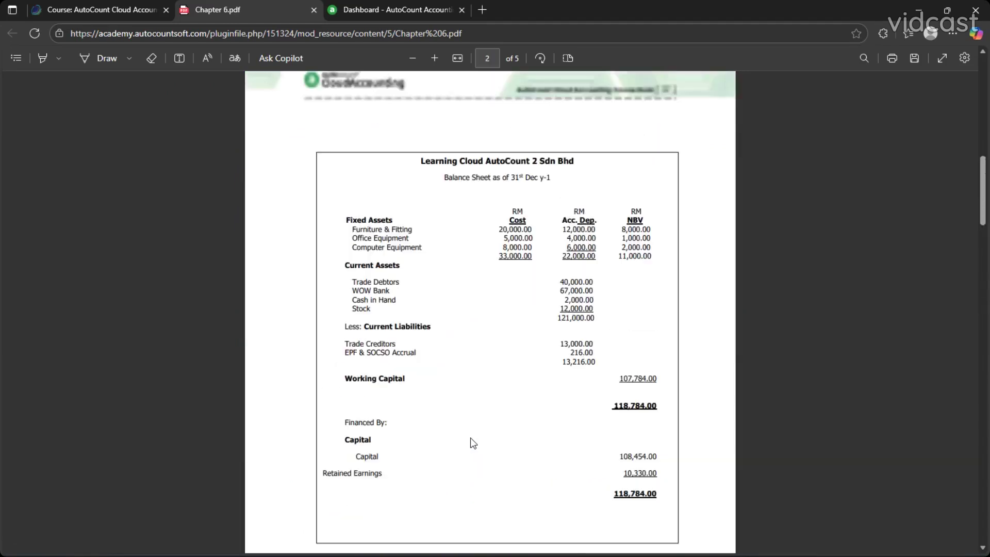
scroll(471, 443, down, 6)
scroll(472, 443, down, 3)
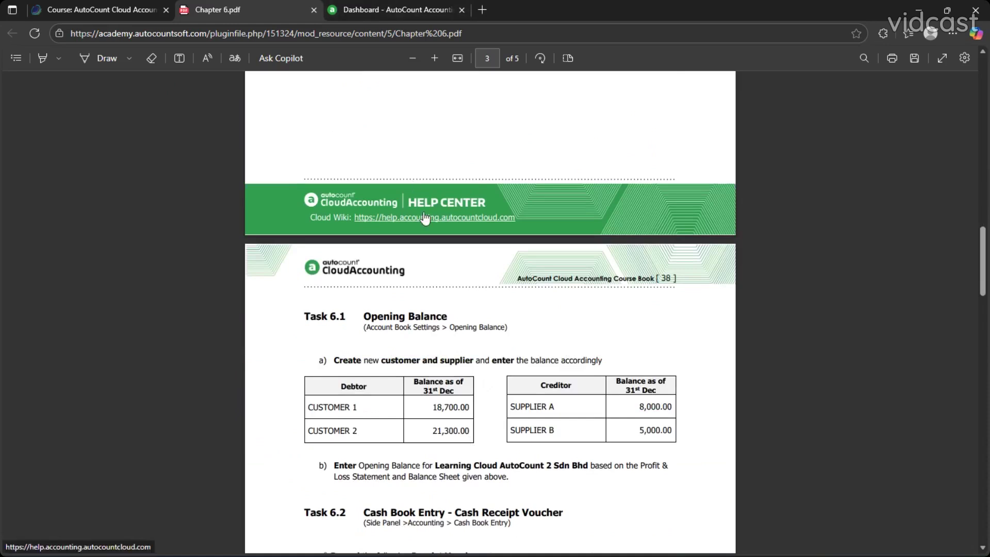
scroll(425, 219, up, 10)
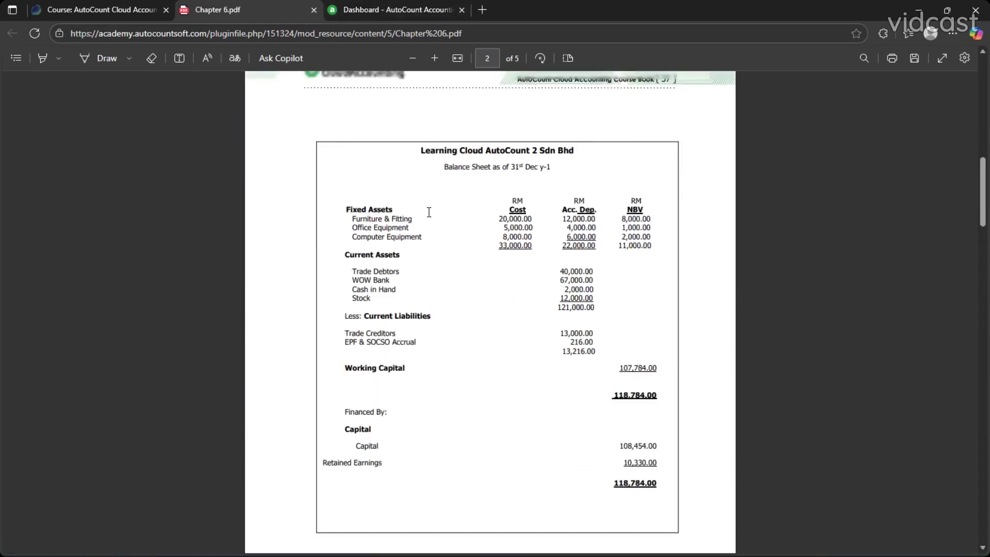
Switch to AutoCount Cloud Accounting and open the Master Data page for Learning Cloud AutoCount 2 Sdn Bhd
key(ctrl+Tab)
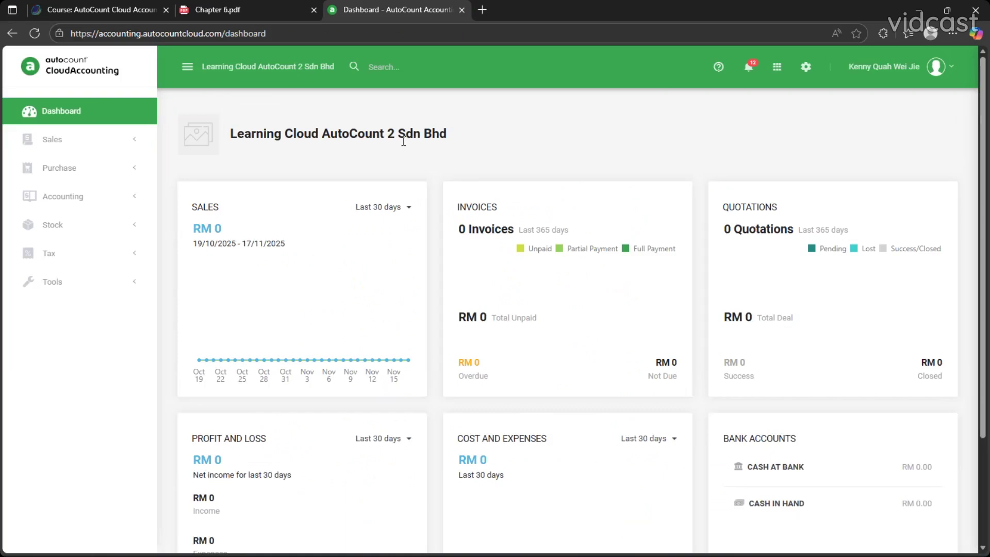
click(777, 66)
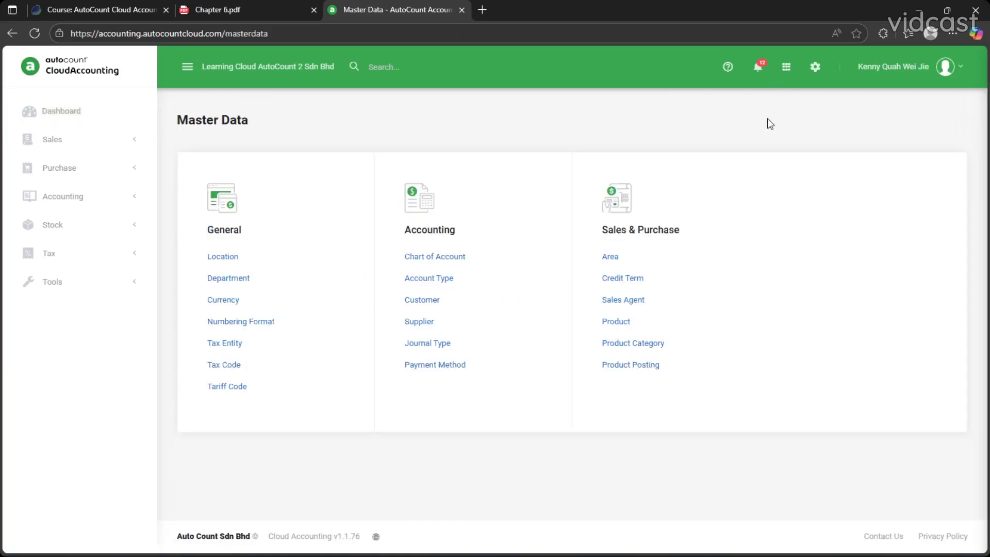
Review the accounts in Chapter 6.pdf's Profit & Loss Statement and Balance Sheet against the accounting options on the Master Data page
click(227, 9)
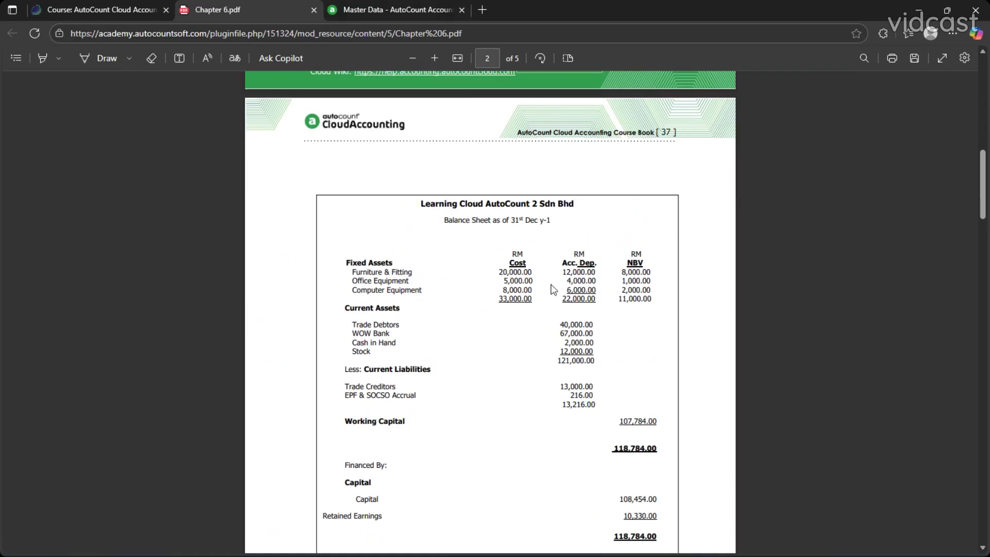
scroll(550, 284, up, 15)
scroll(554, 282, down, 8)
scroll(557, 283, down, 2)
scroll(553, 282, up, 5)
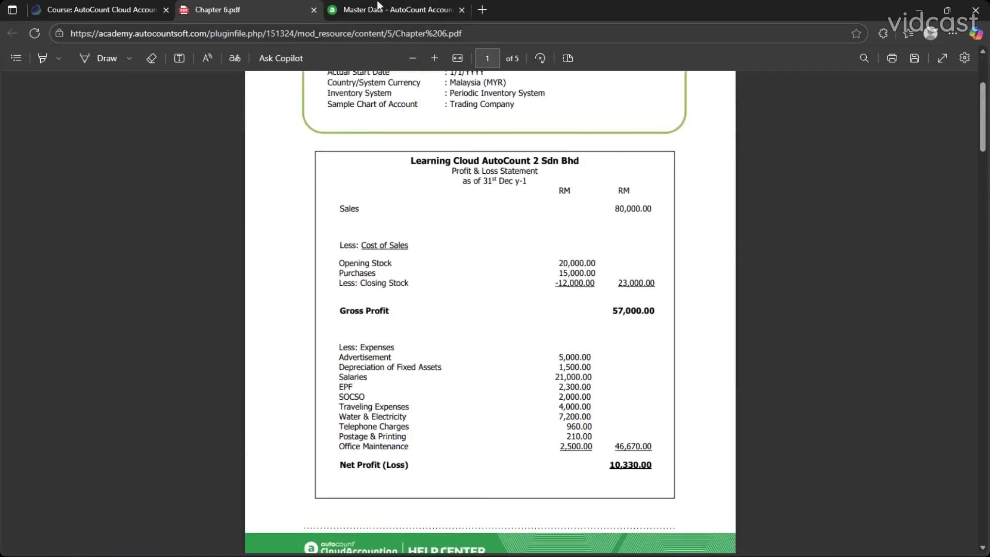
click(379, 5)
click(256, 10)
scroll(395, 218, down, 2)
scroll(396, 218, down, 12)
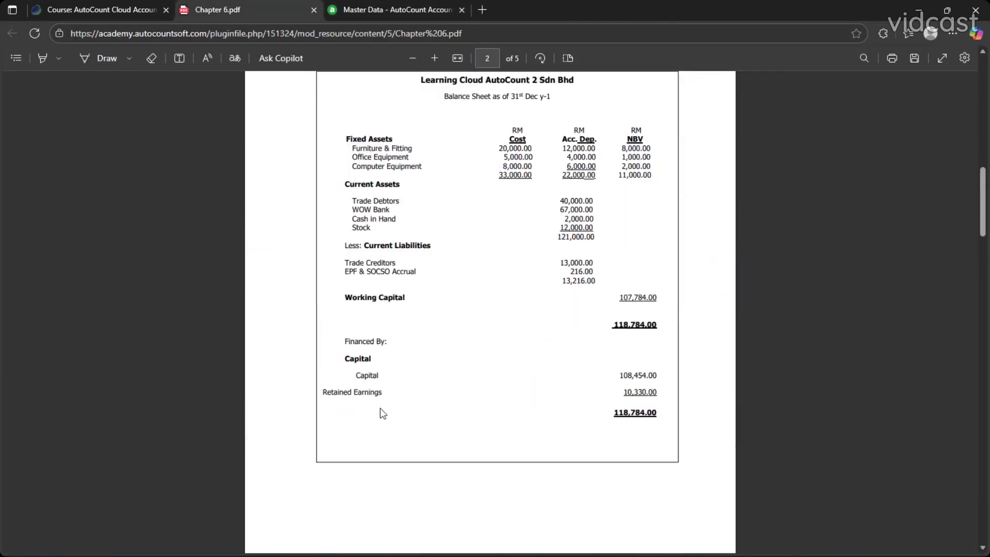
scroll(383, 412, down, 6)
scroll(453, 404, up, 15)
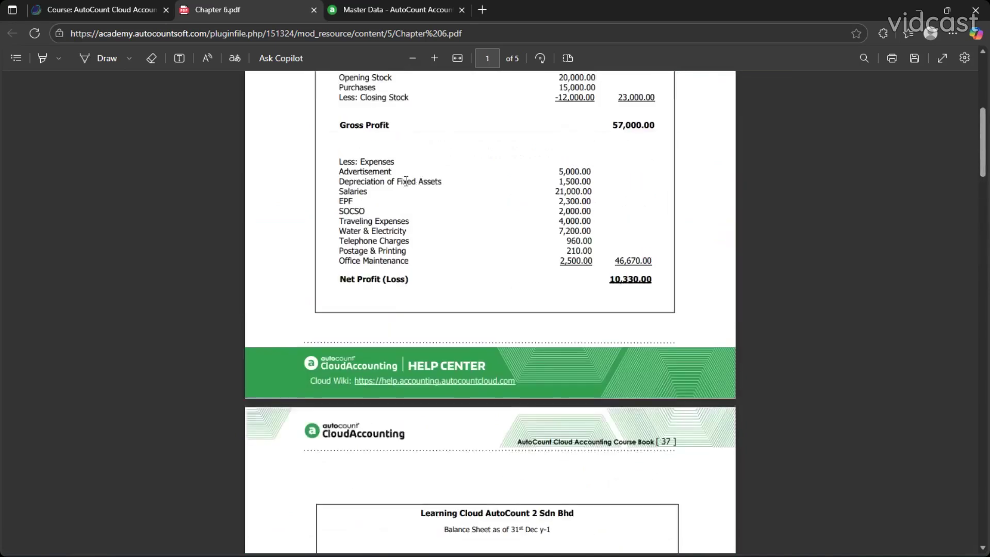
click(379, 6)
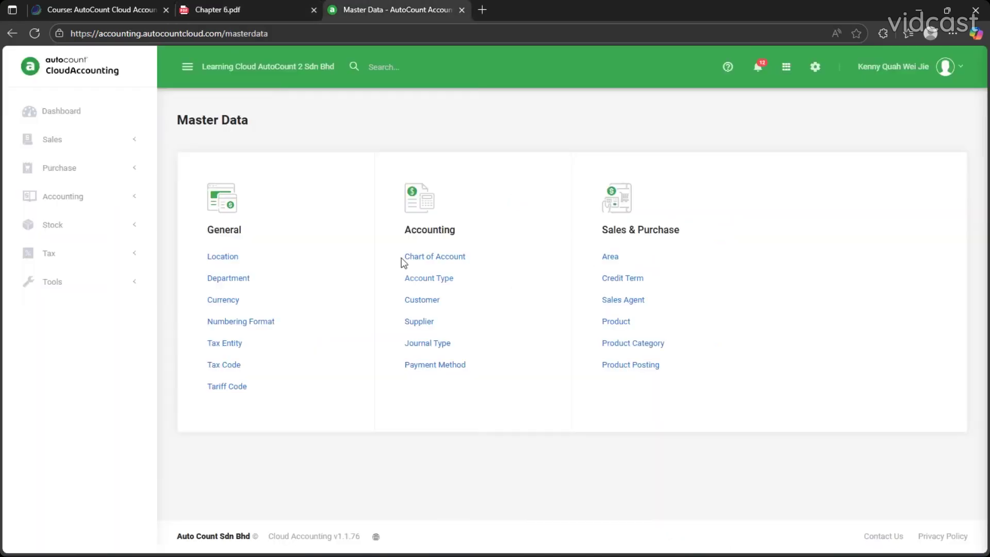
click(278, 8)
scroll(567, 330, down, 5)
scroll(603, 345, down, 12)
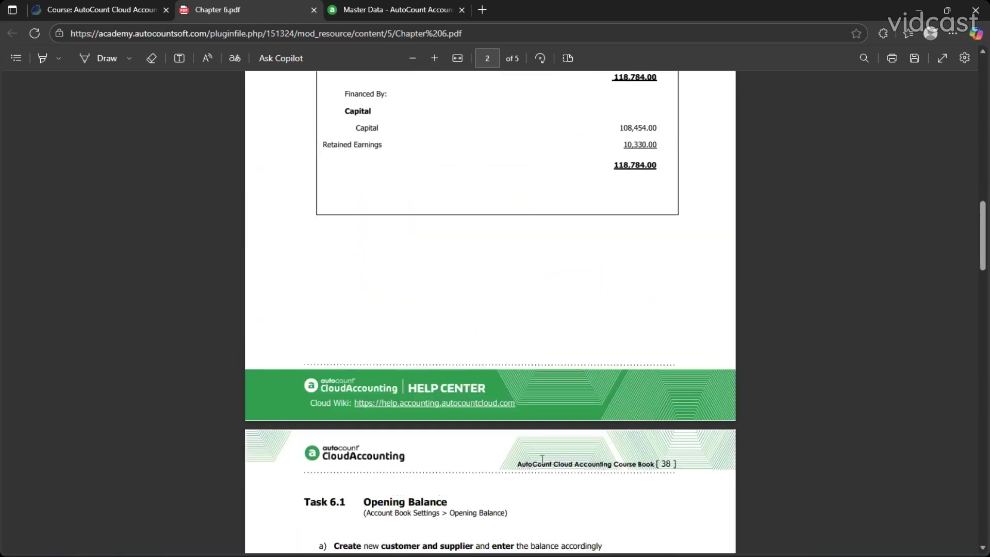
click(391, 8)
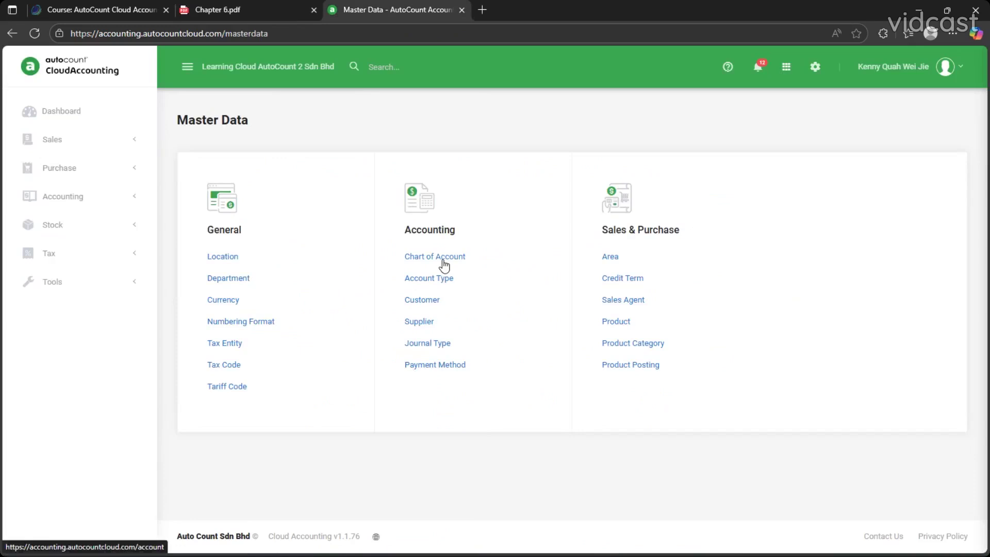
Look through the chapter guides under the additional learning resources on the AutoCount Academy course page
click(270, 10)
click(120, 8)
scroll(405, 416, down, 3)
scroll(421, 410, down, 10)
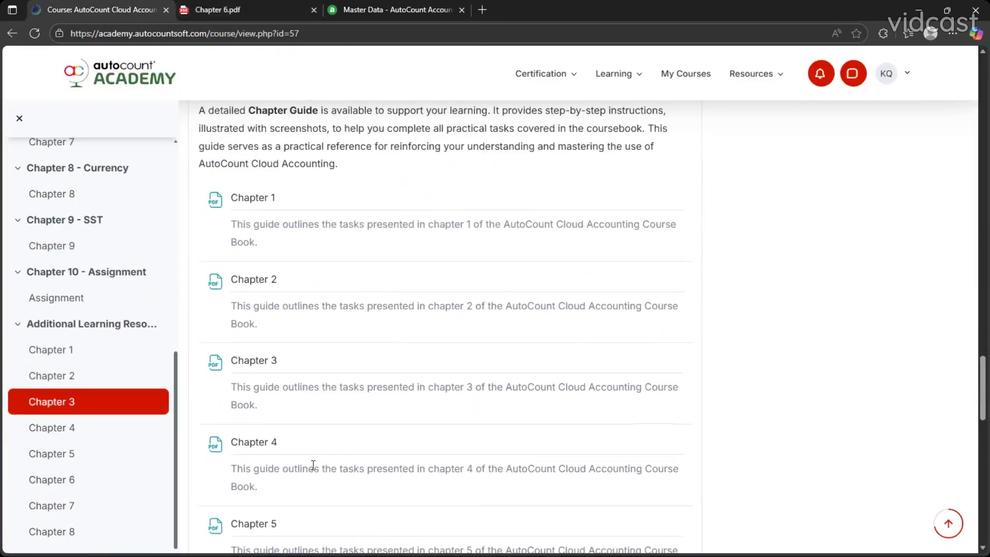
scroll(259, 402, down, 2)
Open the Customer list in the company's master data and refer back to Task 6.1 in Chapter 6.pdf
click(246, 9)
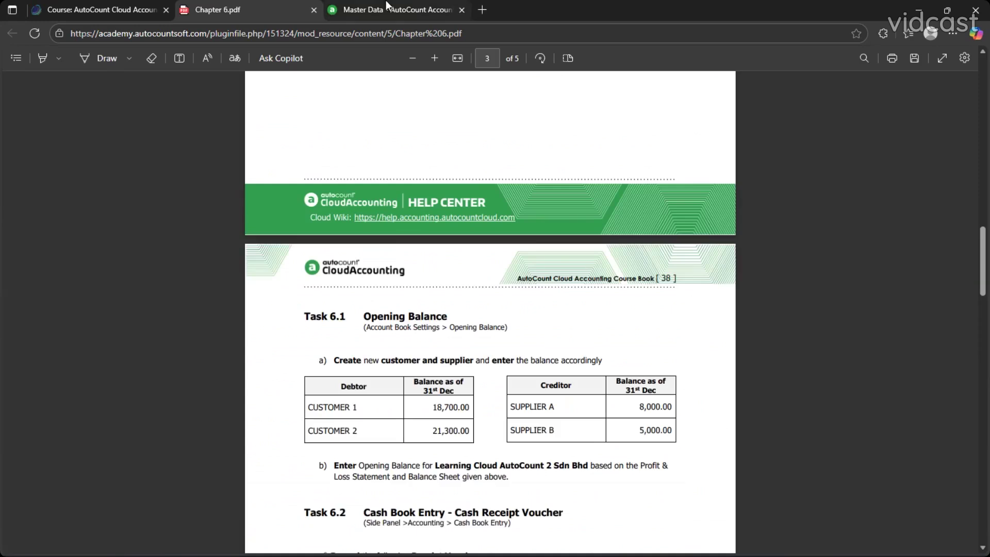
click(392, 10)
click(421, 303)
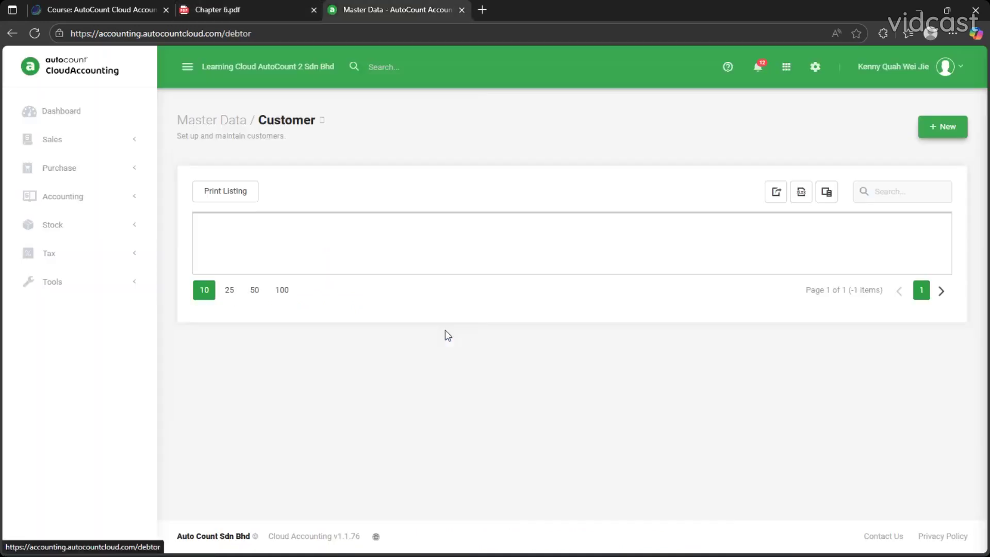
click(242, 9)
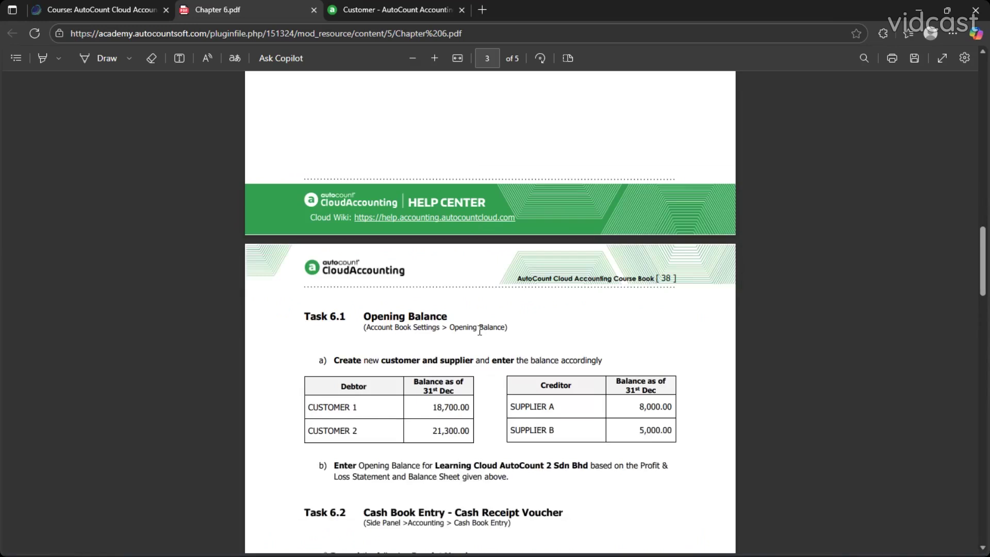
Create and save a customer named CUSTOMER 1, copying the company name from the Task 6.1 debtor table in Chapter 6.pdf
scroll(400, 351, down, 1)
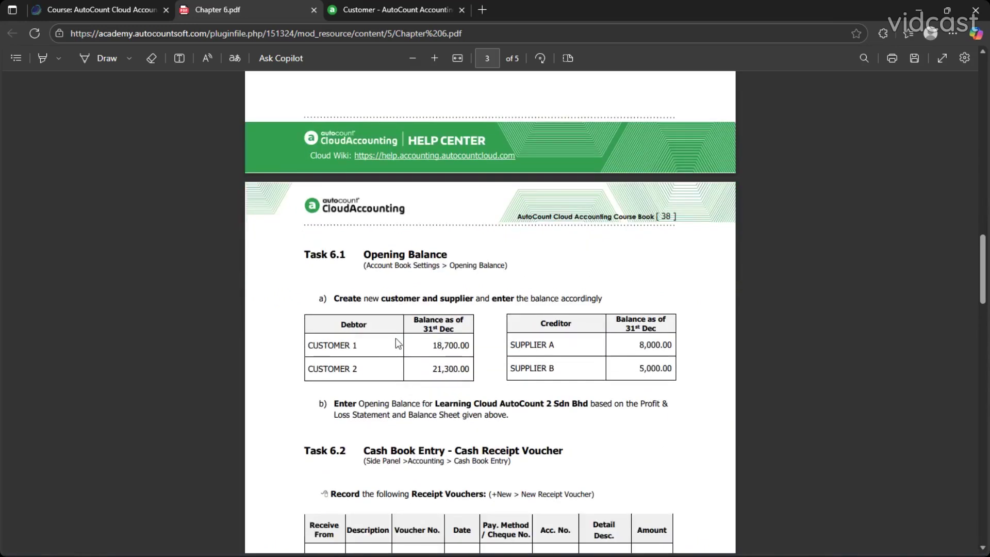
click(389, 10)
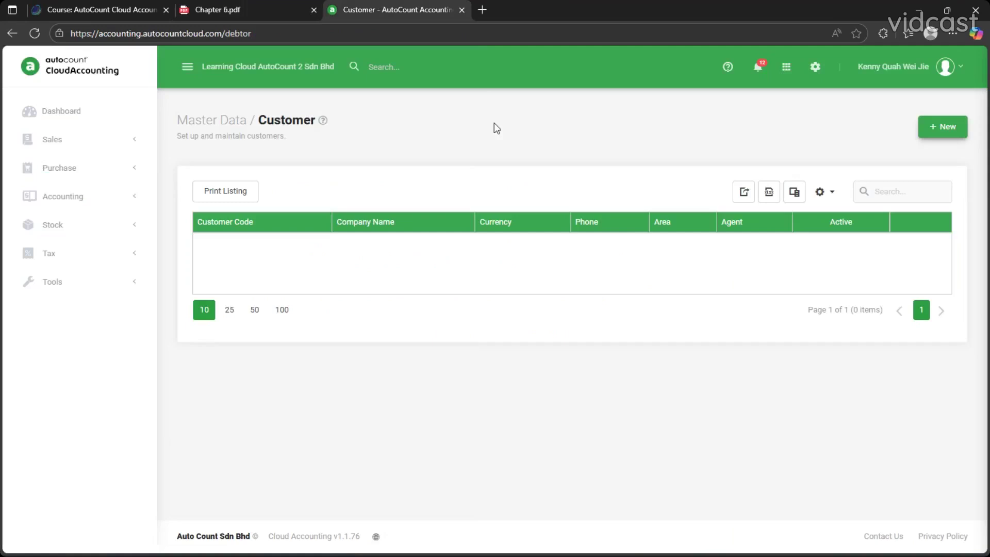
click(942, 127)
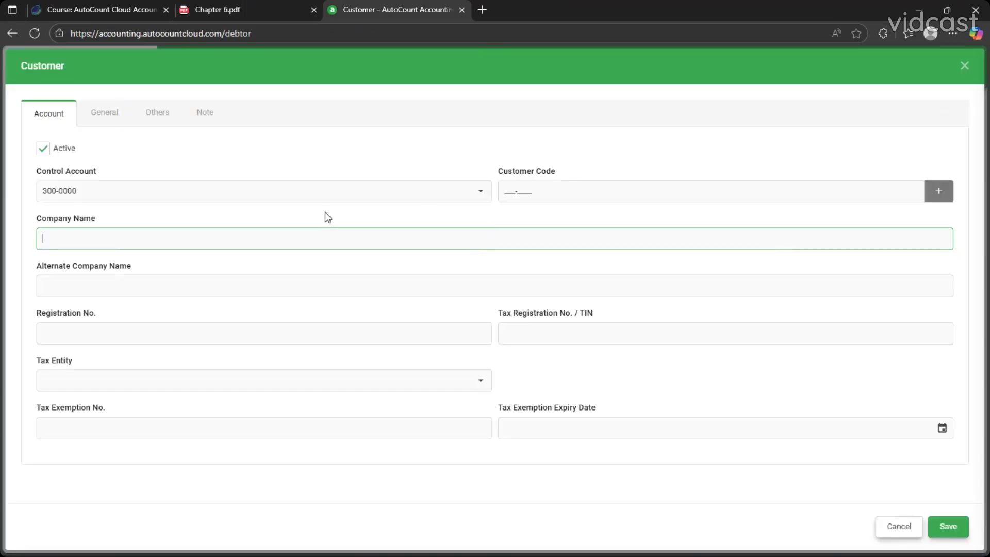
click(259, 6)
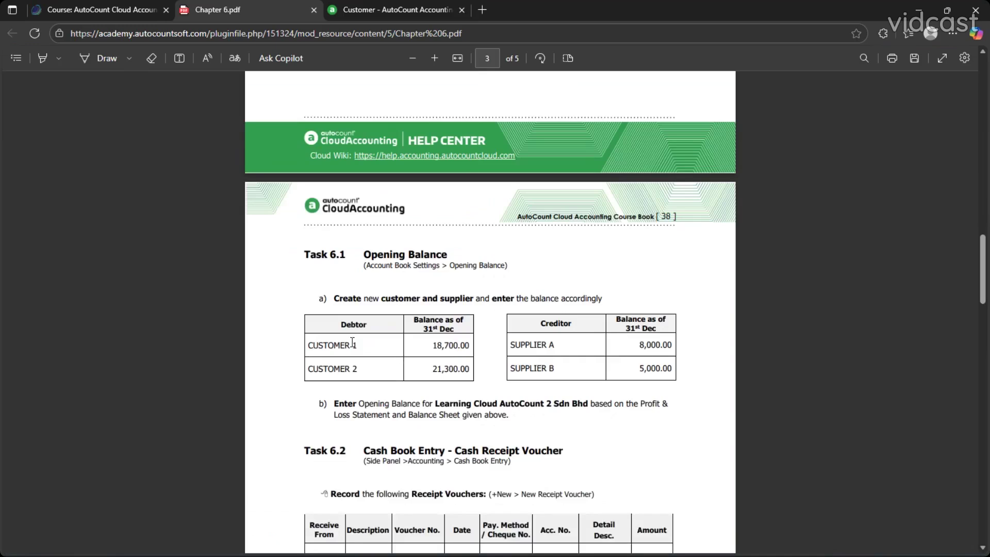
triple_click(350, 349)
click(329, 348)
triple_click(329, 349)
key(ctrl+c)
click(374, 7)
key(ctrl+v)
click(248, 291)
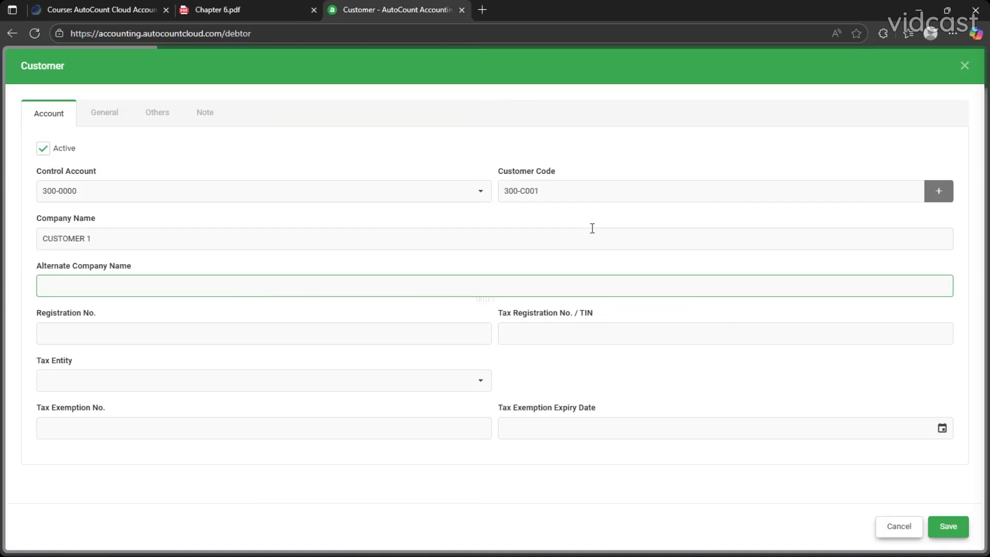
click(947, 526)
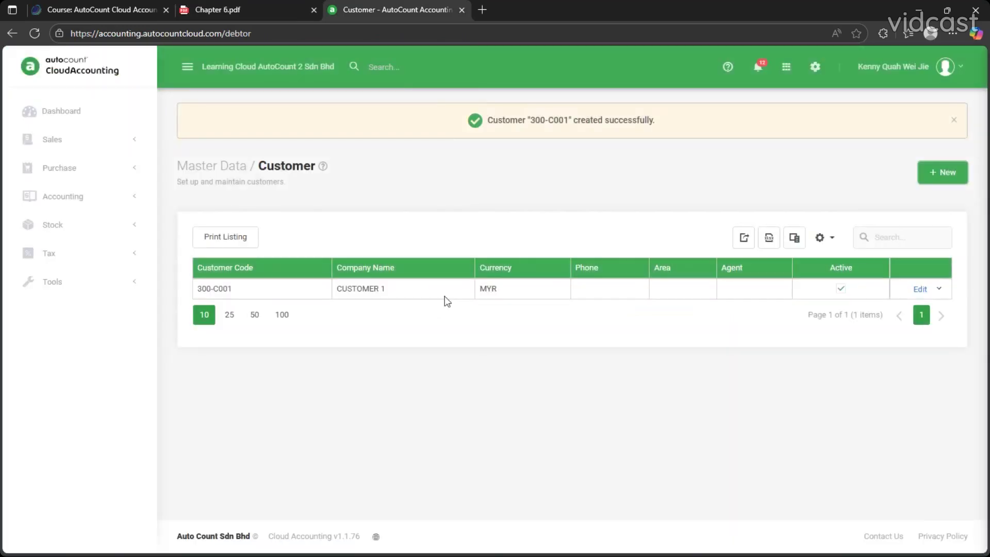
Create and save a second customer with the company name CUSTOMER 2
click(940, 172)
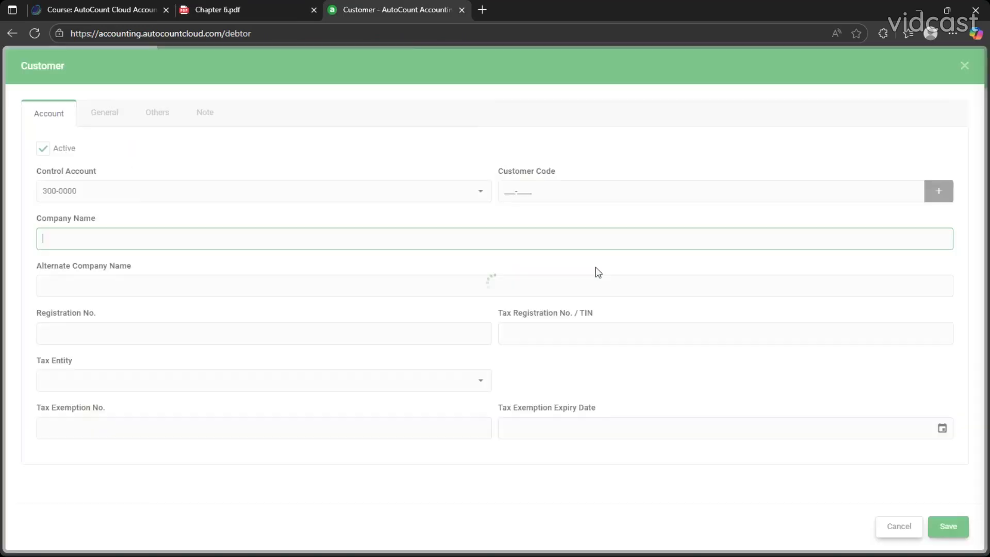
text(CUSTOMER)
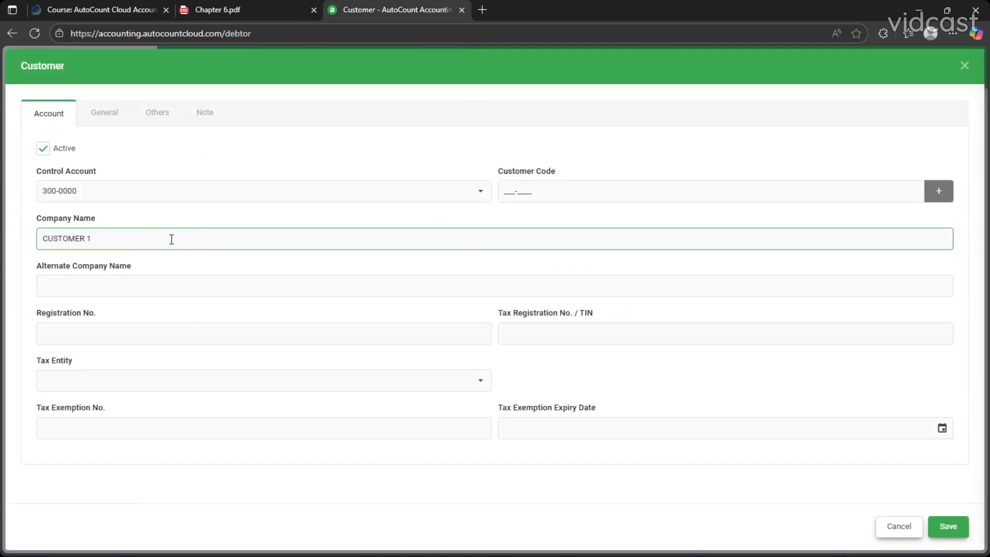
text(2)
click(947, 526)
Create and save a supplier named SUPPLIER A, taking the name from the Task 6.1 creditor table in Chapter 6.pdf
click(212, 16)
scroll(414, 330, down, 1)
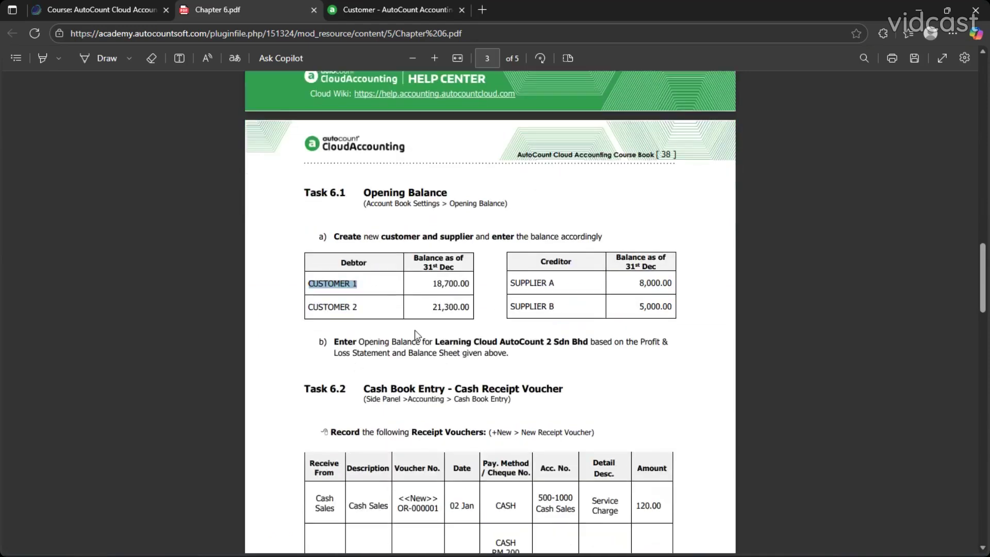
scroll(438, 292, up, 15)
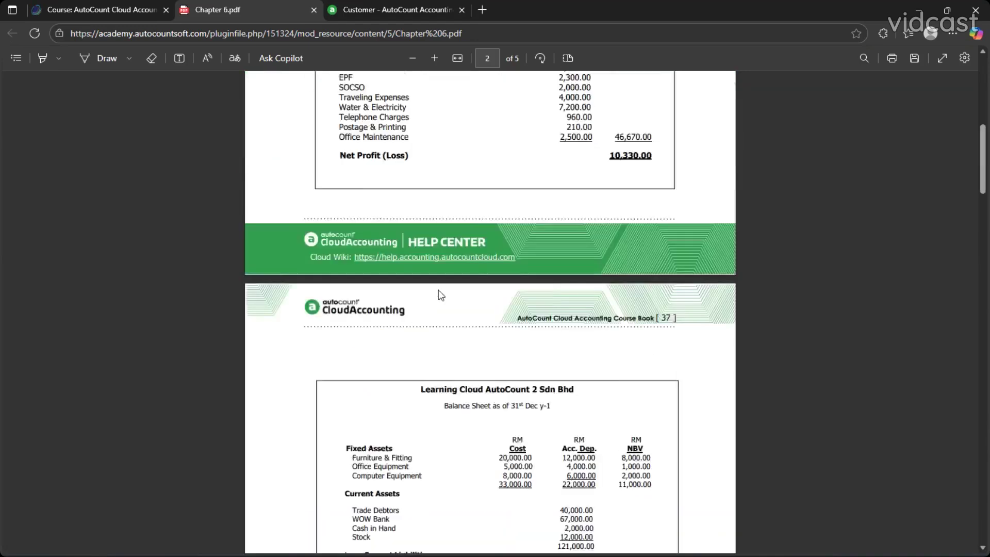
scroll(438, 290, down, 15)
scroll(525, 303, up, 1)
drag(510, 343, 557, 343)
click(375, 9)
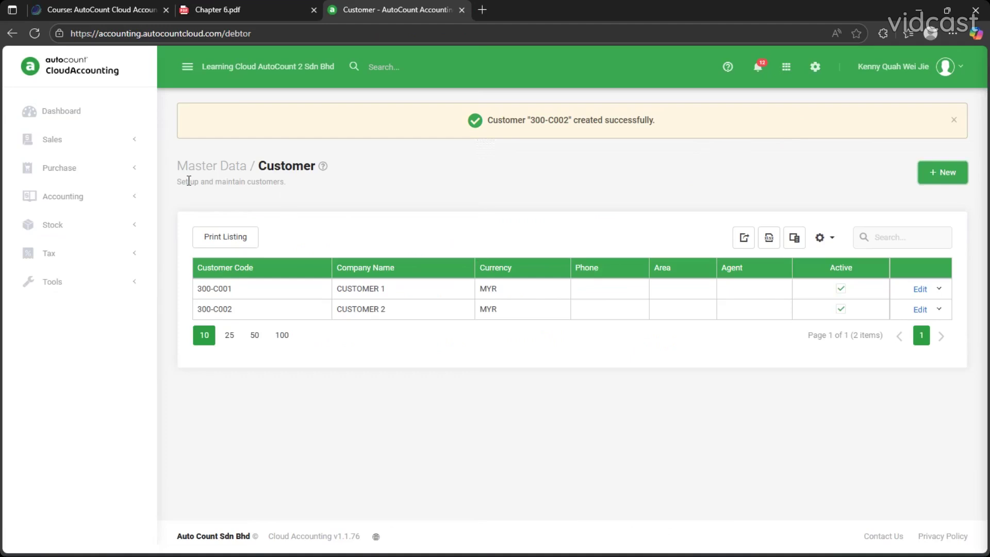
click(785, 70)
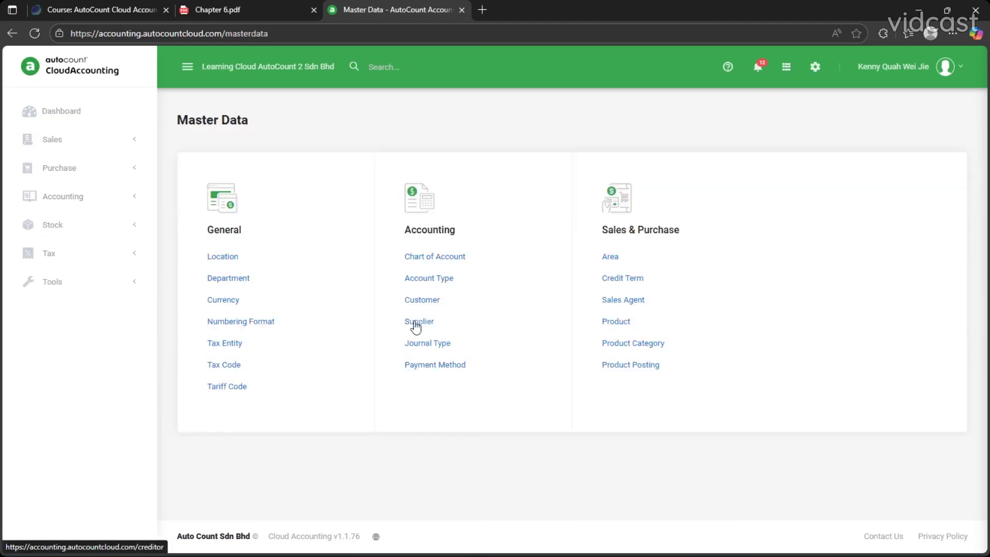
click(415, 322)
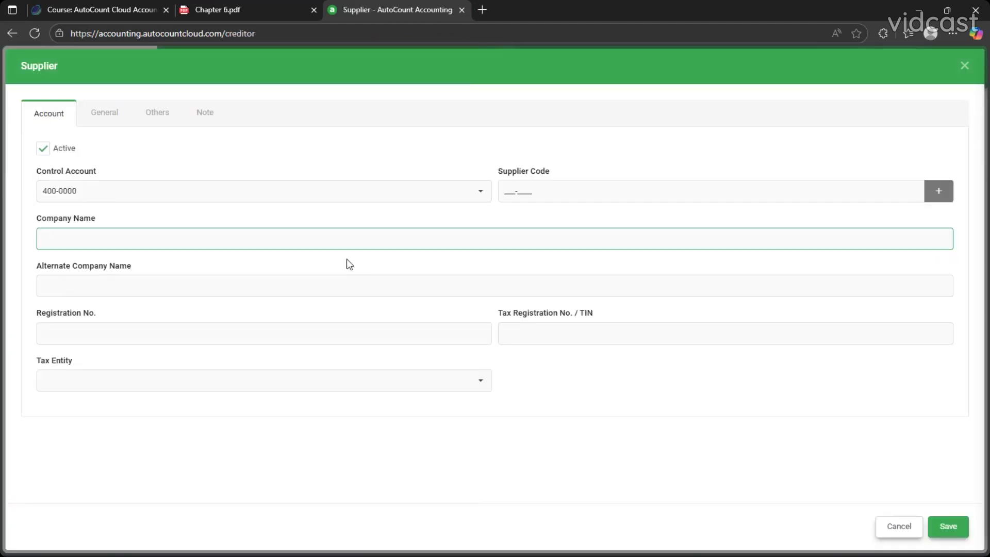
text(SUPPLIER A)
click(945, 527)
Create and save a second supplier with the company name SUPPLIER B
click(939, 173)
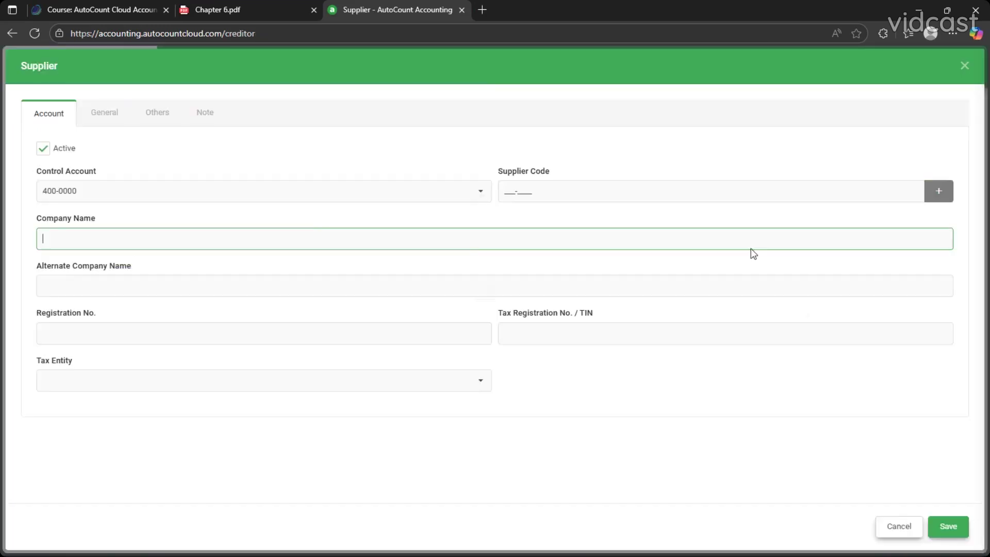
text(SUPPLIER A)
key(BackSpace)
text(B)
click(948, 527)
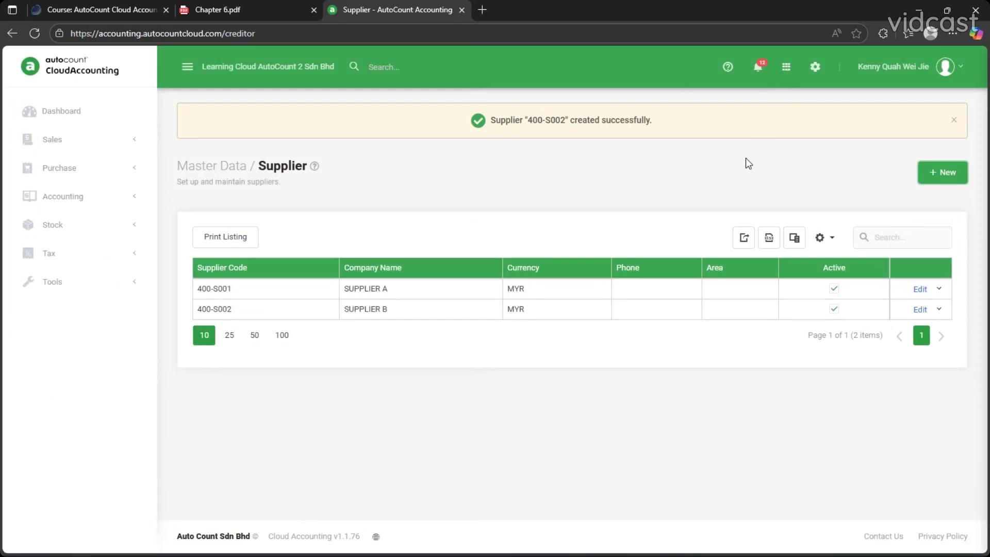
Open the company's Opening Balance page and add an entry row to the debtor opening balance of CUSTOMER 1
click(814, 66)
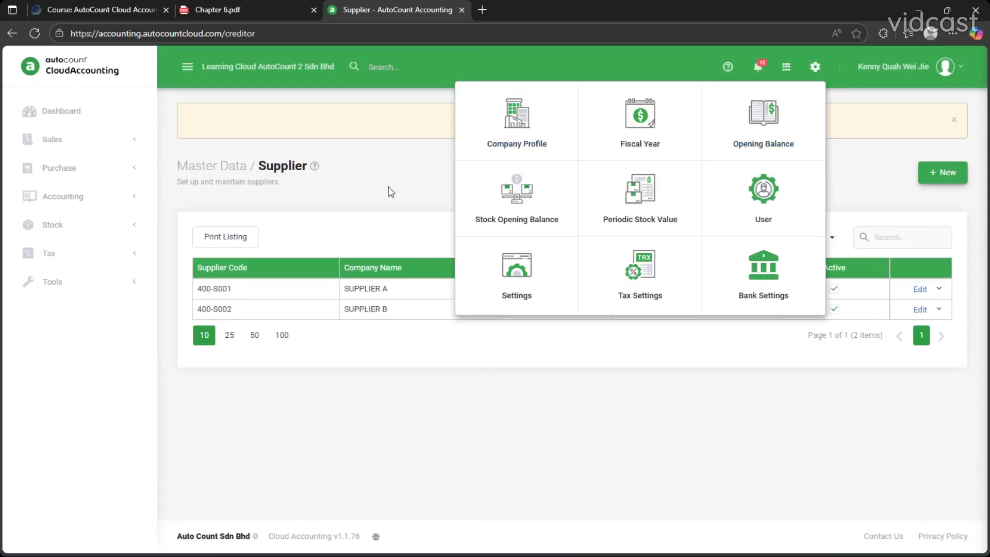
click(784, 127)
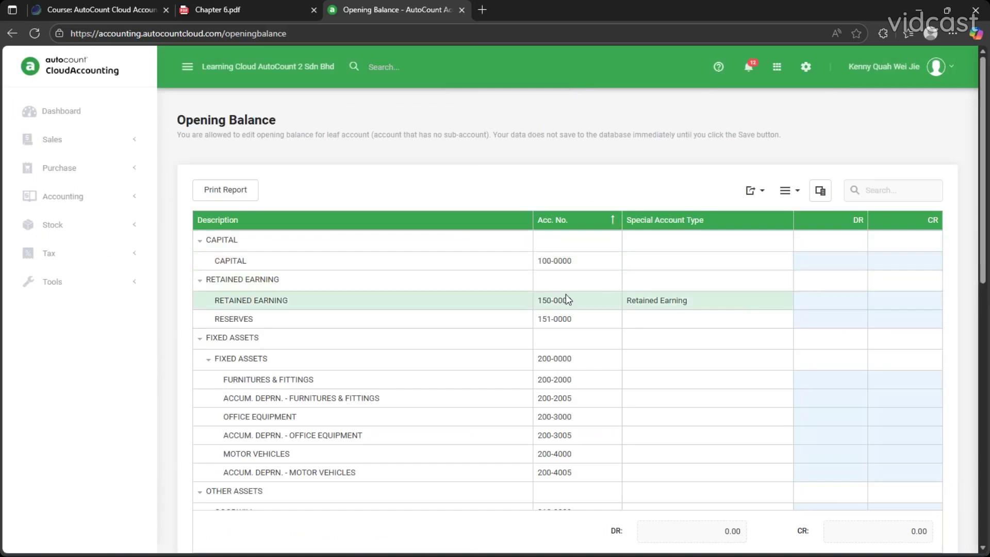
scroll(413, 370, down, 5)
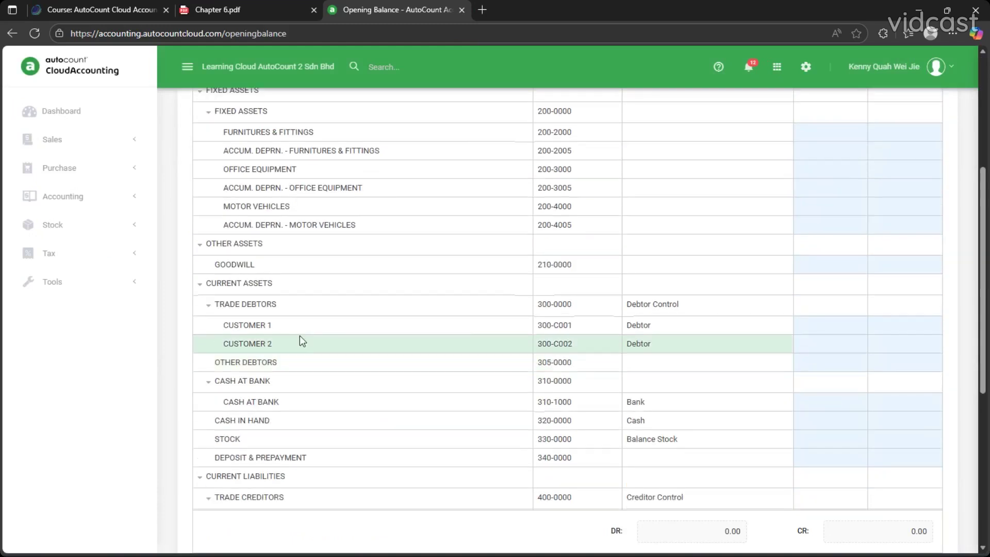
click(823, 323)
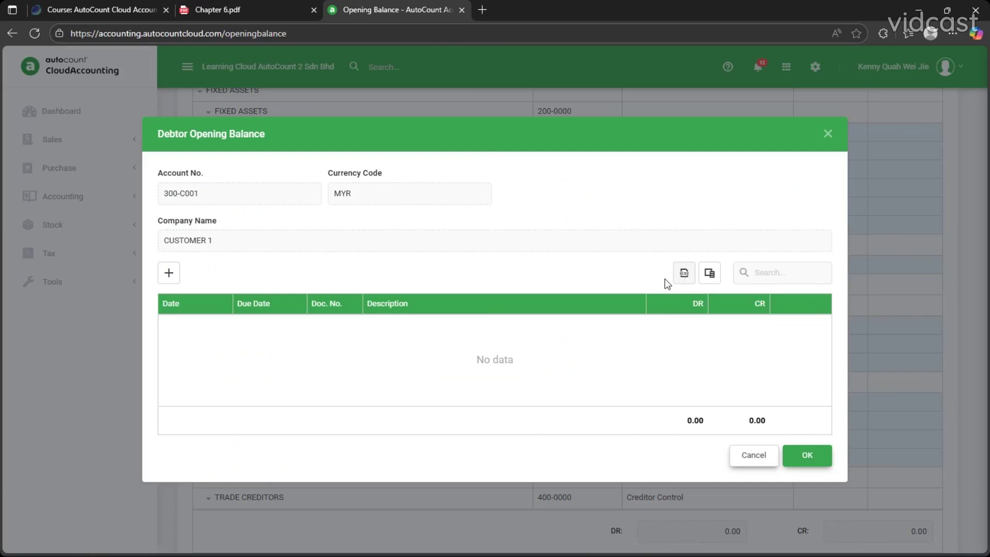
click(170, 273)
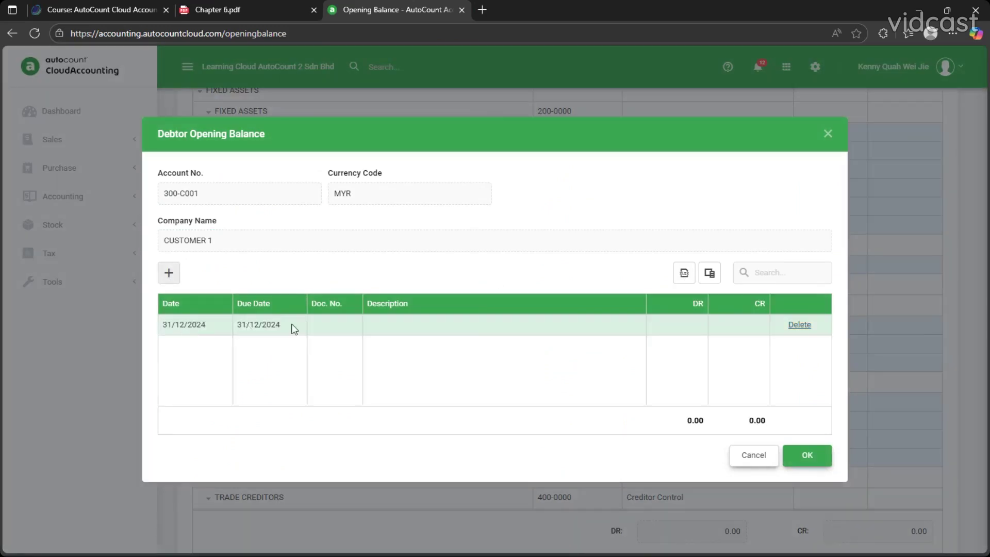
Set the description of CUSTOMER 1's opening balance entry to Balance B/F, checking the wording against Task 6.1
click(410, 324)
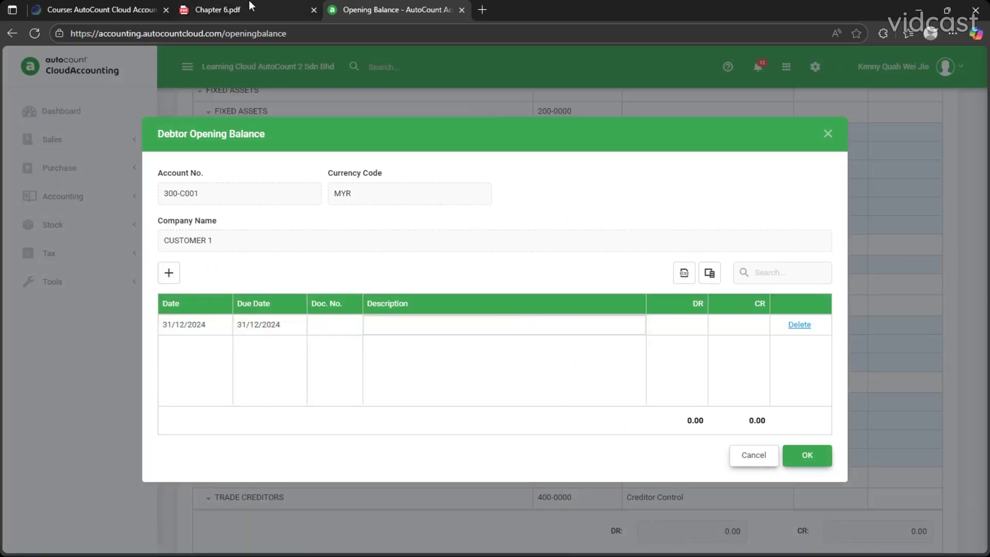
click(249, 6)
drag(413, 316, 465, 318)
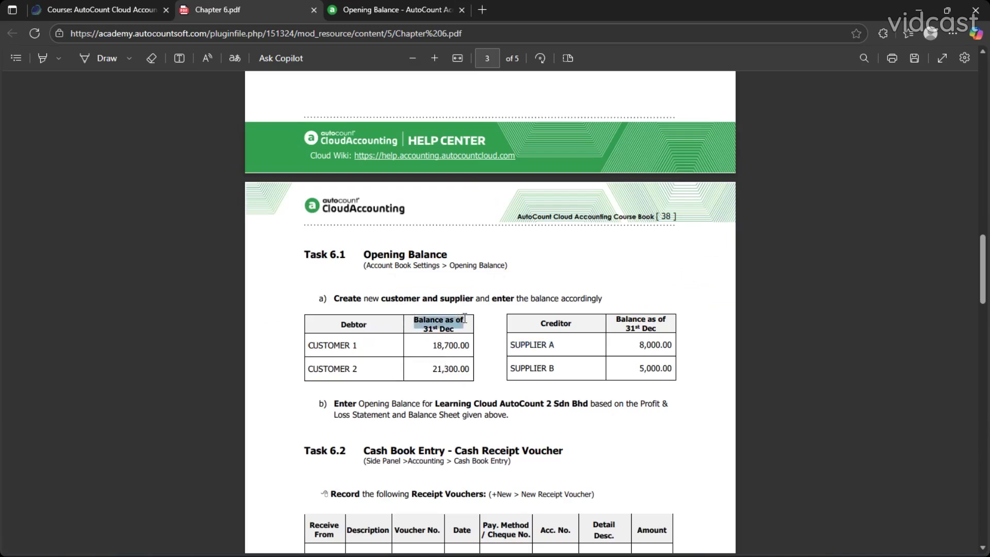
click(393, 8)
text(Balance)
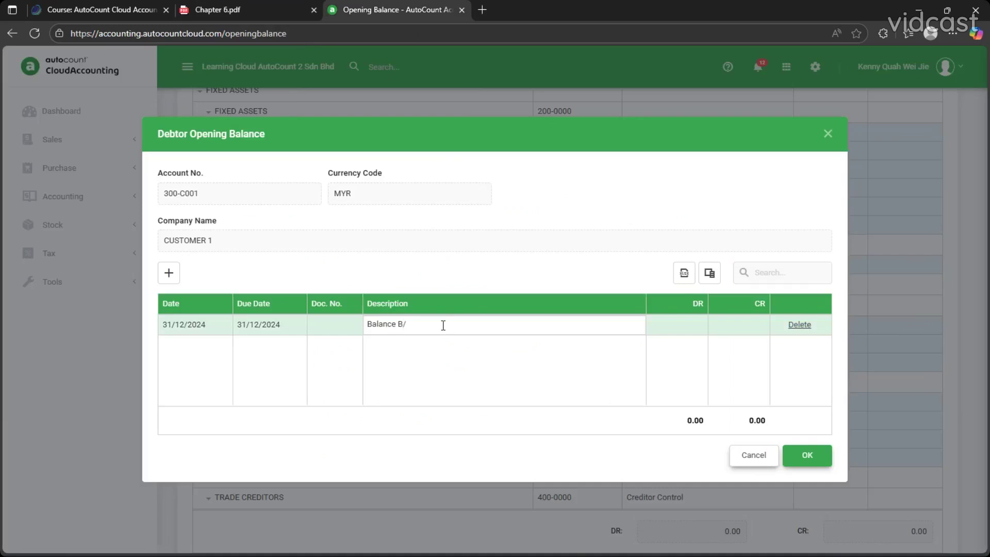
key(ctrl+a)
click(266, 5)
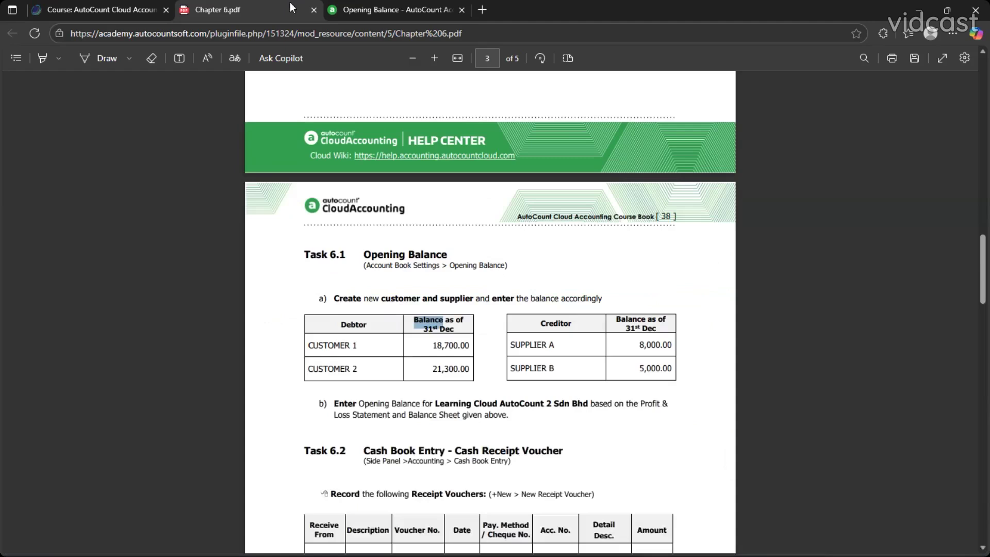
click(395, 6)
Enter CUSTOMER 1's 18,700 balance from Task 6.1 as the debit amount and submit the opening balance entry
click(677, 329)
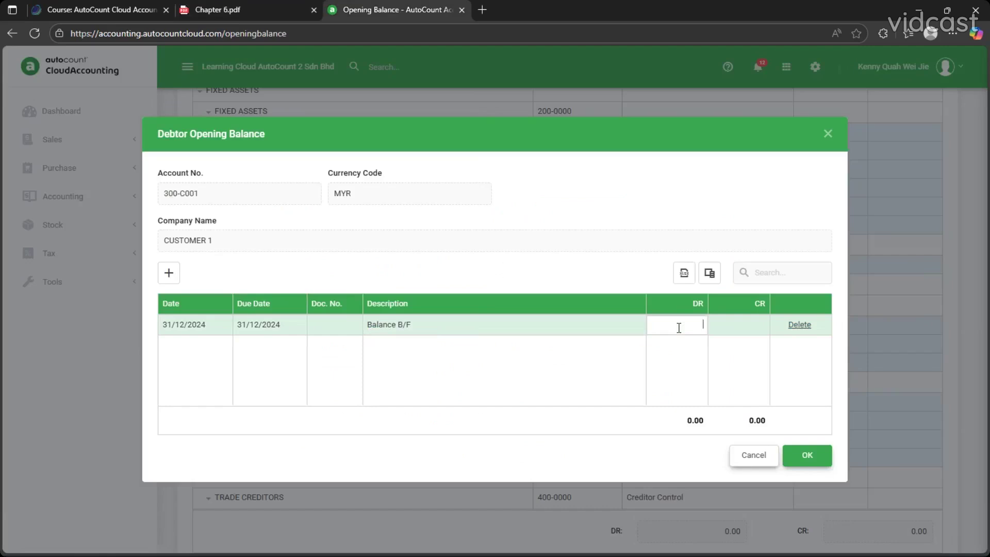
click(221, 9)
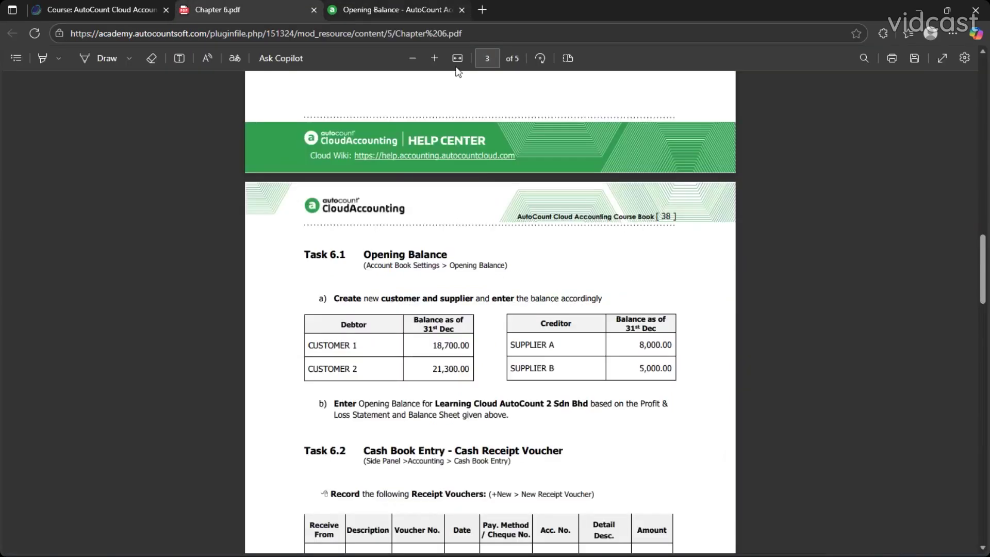
click(453, 9)
text(18,700)
click(816, 452)
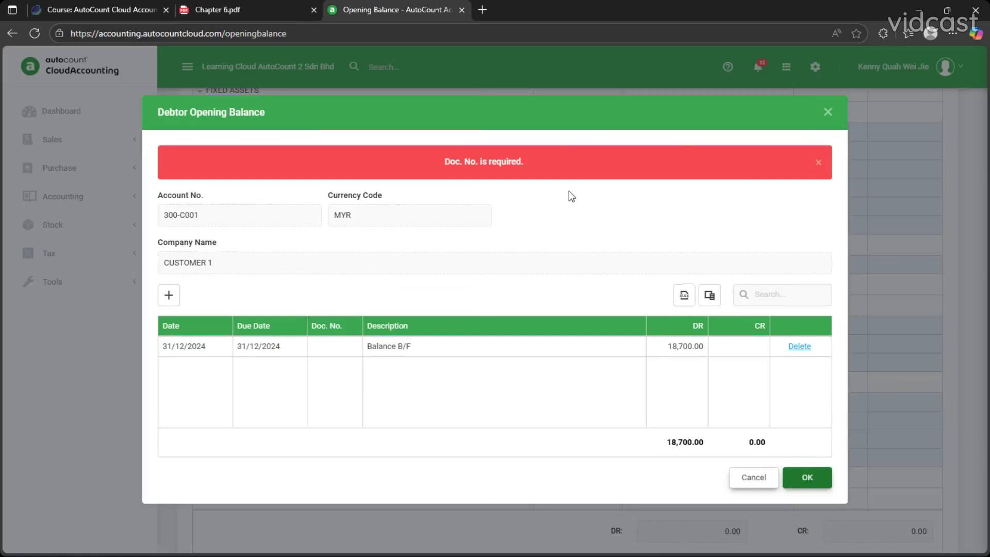
Copy the description Balance B/F into the entry's document number and confirm CUSTOMER 1's opening balance
click(353, 351)
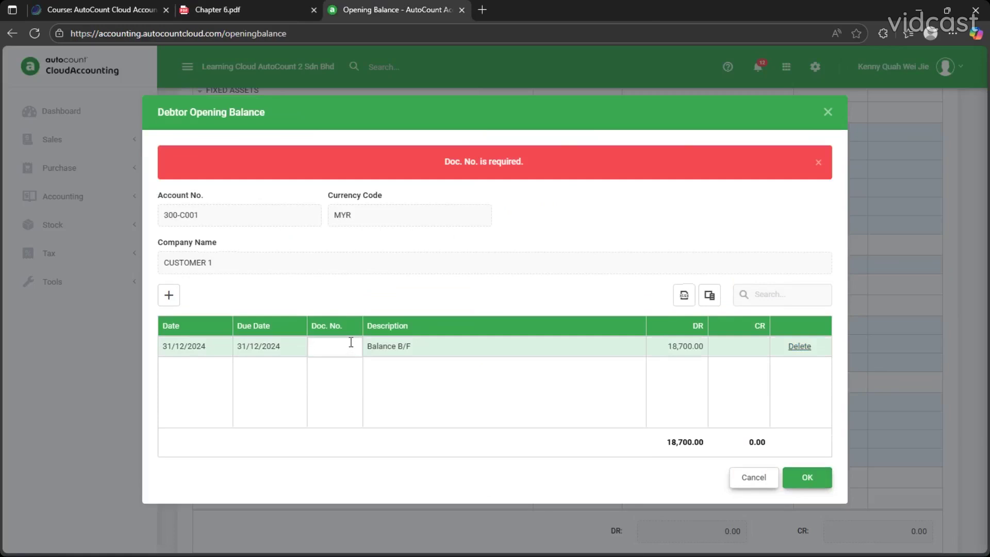
drag(453, 352, 354, 353)
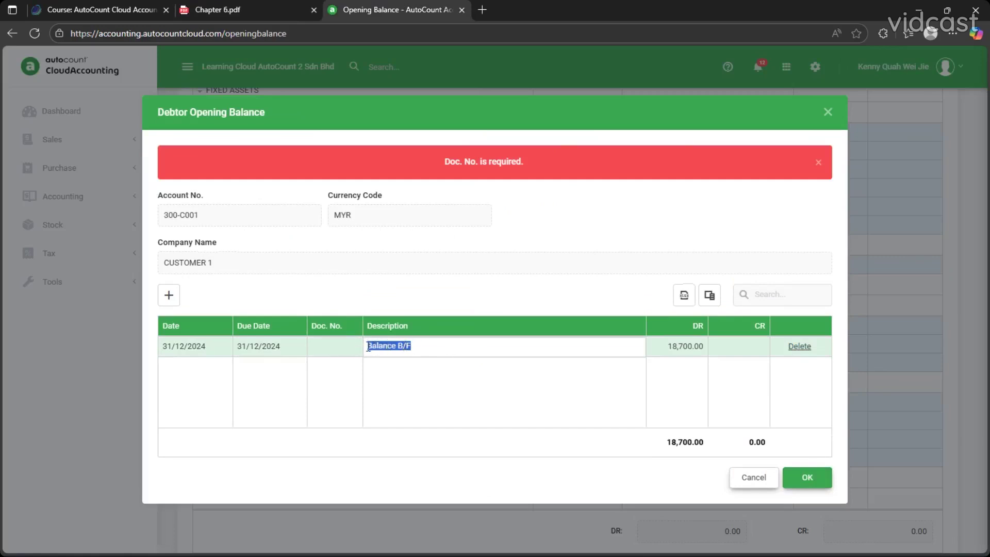
key(ctrl+c)
key(shift+Tab)
key(ctrl+v)
click(513, 382)
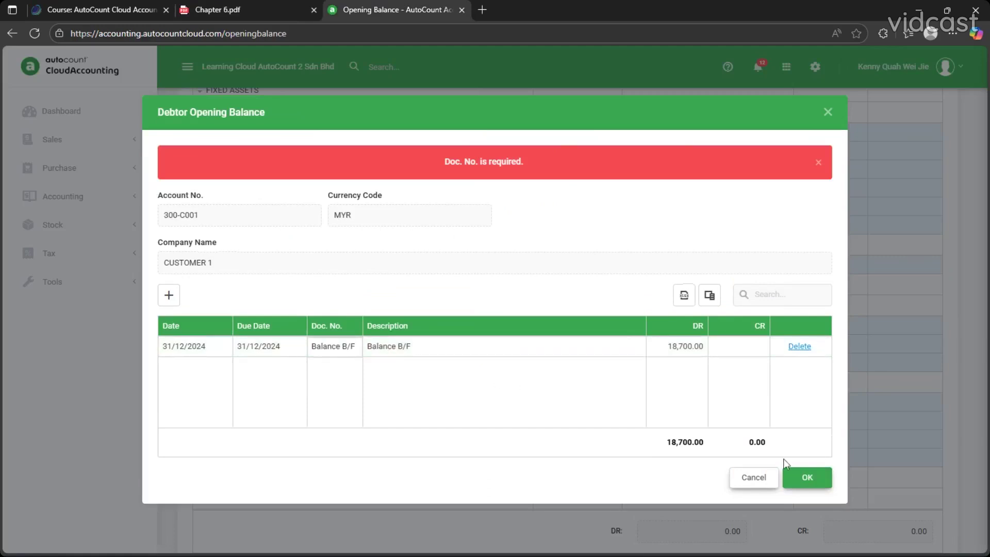
click(807, 480)
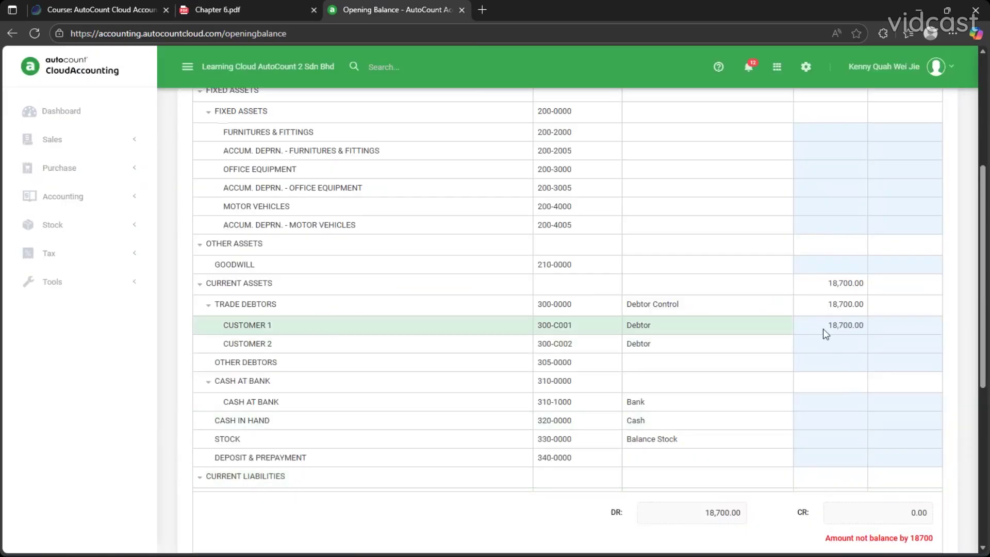
Add an opening balance entry for CUSTOMER 2 with document number and description Balance B/F and a debit of 21,300
click(850, 343)
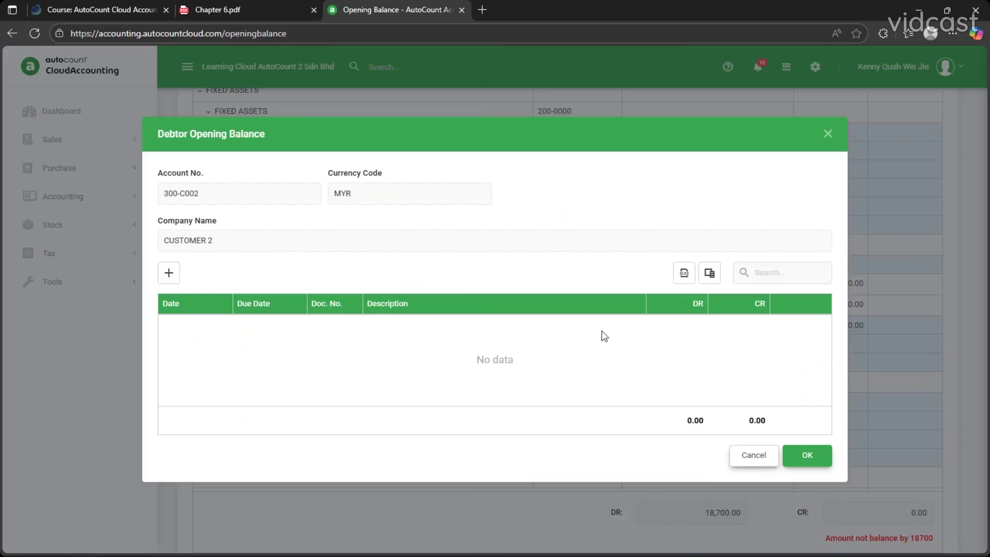
click(168, 273)
click(329, 325)
key(ctrl+v)
click(621, 330)
key(ctrl+v)
click(684, 327)
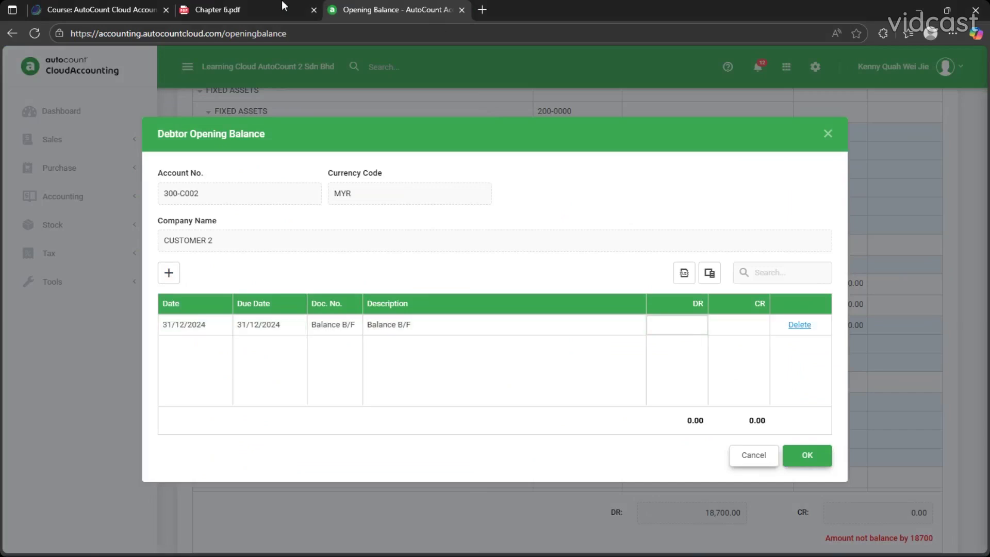
click(248, 9)
click(361, 9)
text(21,300)
click(807, 454)
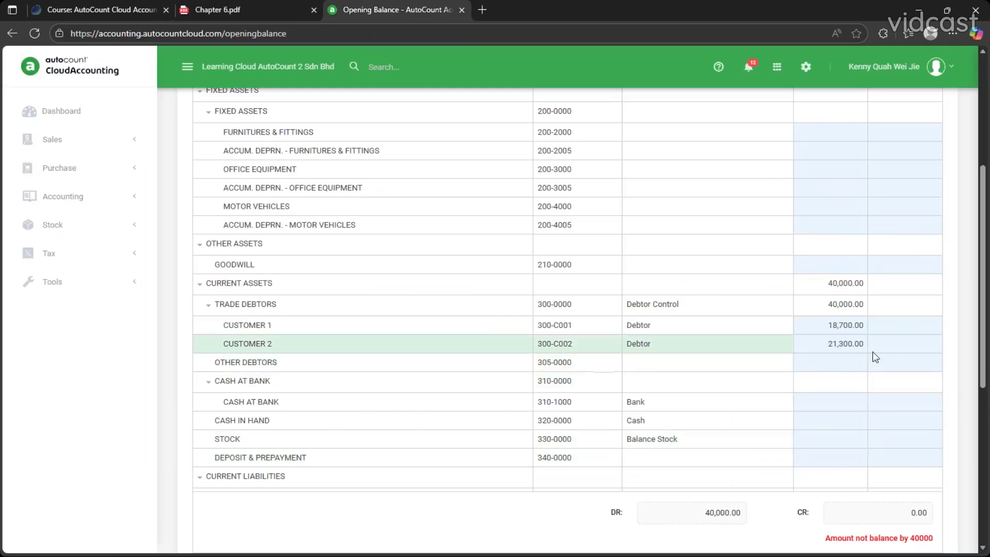
scroll(872, 351, down, 3)
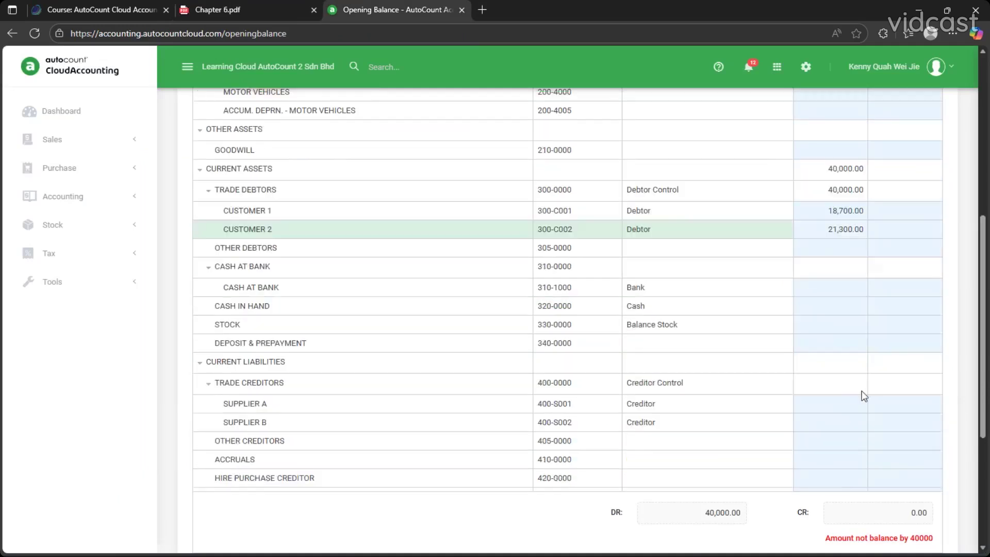
Add an opening balance entry for SUPPLIER A with document number and description Balance B/F and a credit of 8,000
click(851, 396)
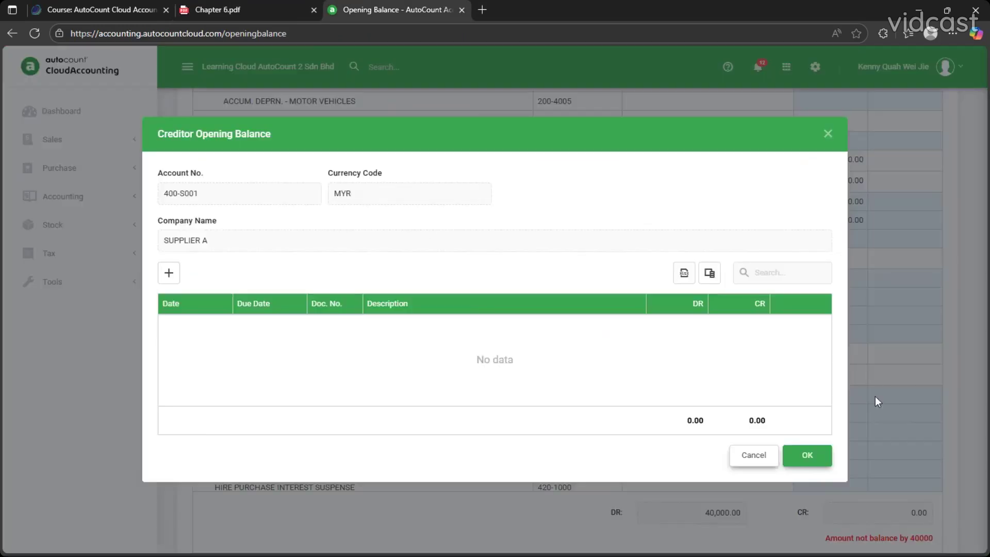
click(170, 274)
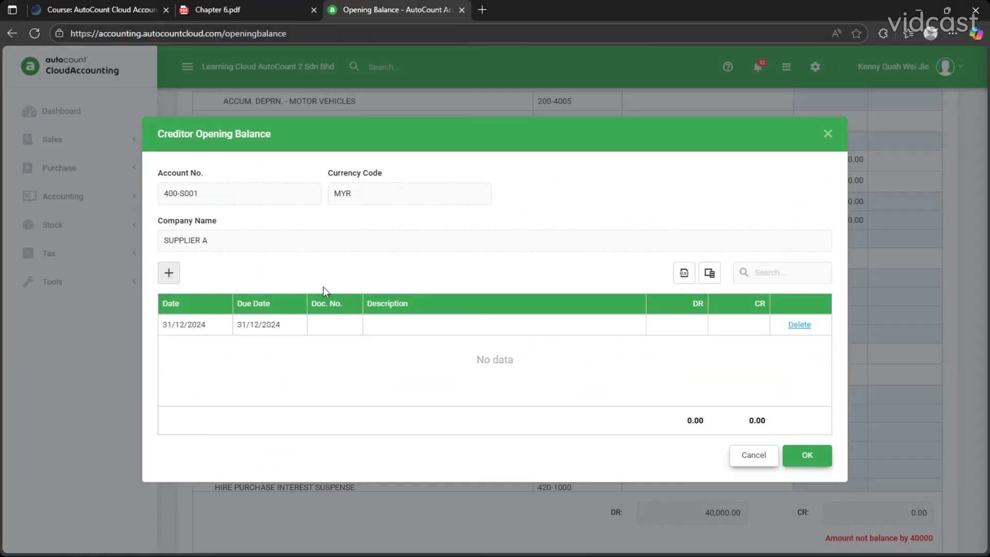
click(263, 6)
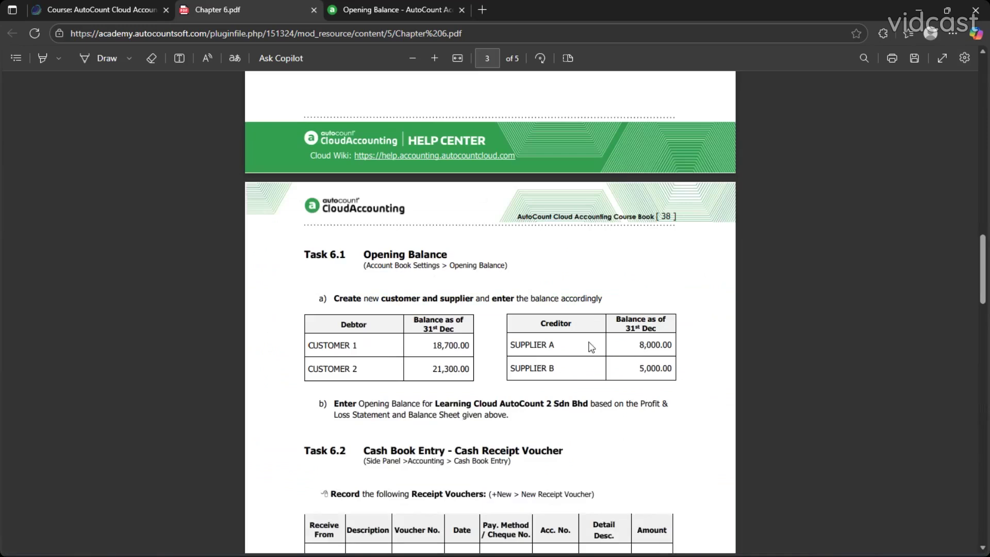
click(397, 8)
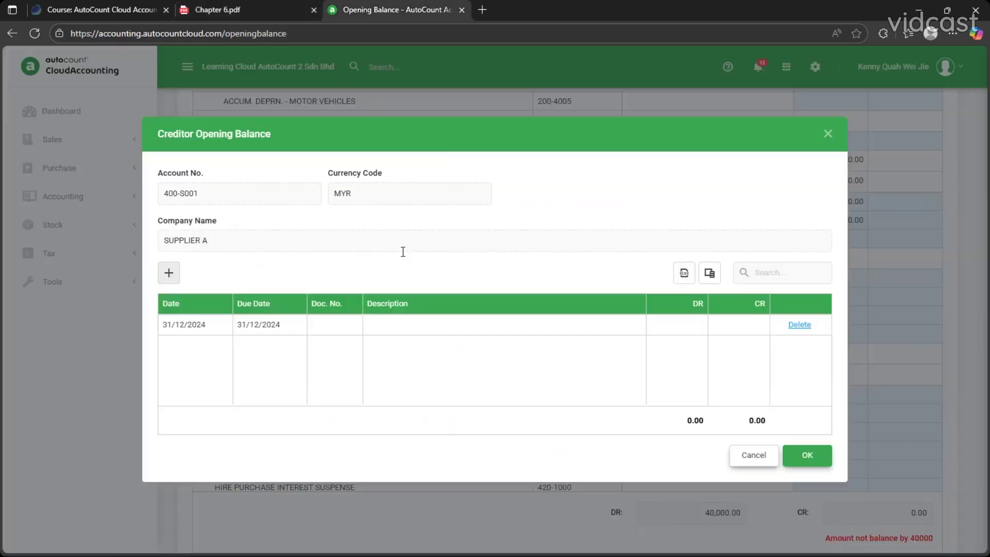
click(330, 324)
click(492, 325)
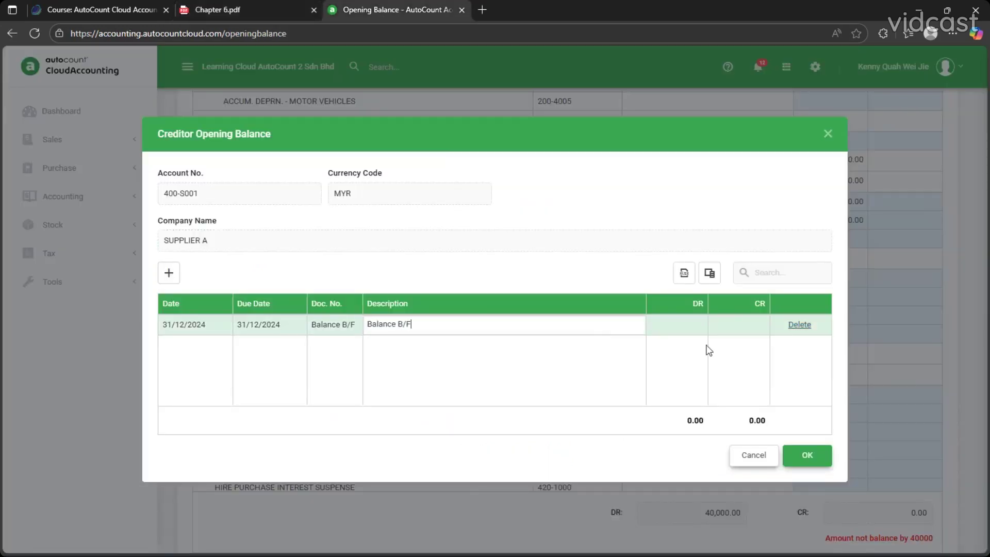
click(677, 324)
click(751, 325)
text(800.00)
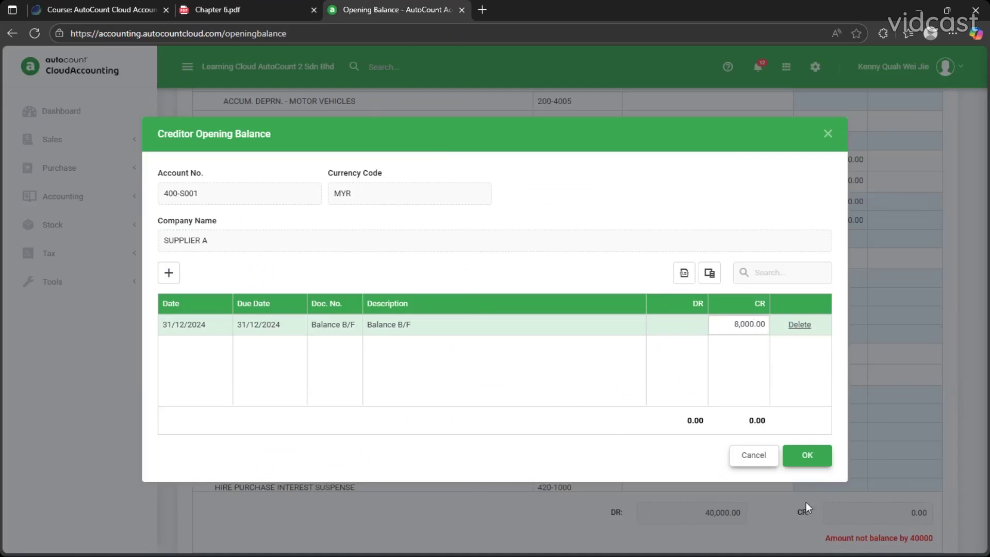
click(807, 455)
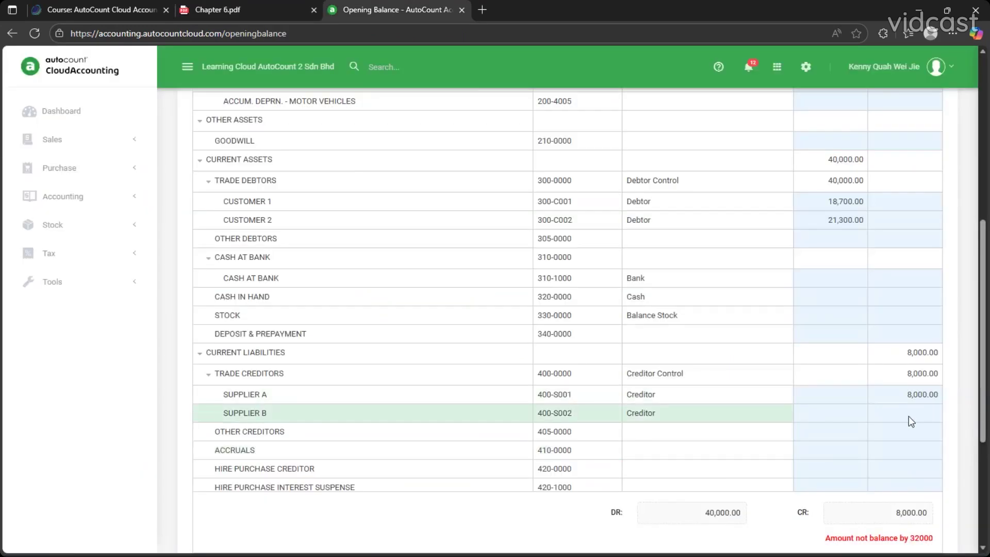
Add an opening balance entry for SUPPLIER B with document number and description Balance B/F and a credit of 5,000
click(908, 416)
click(168, 273)
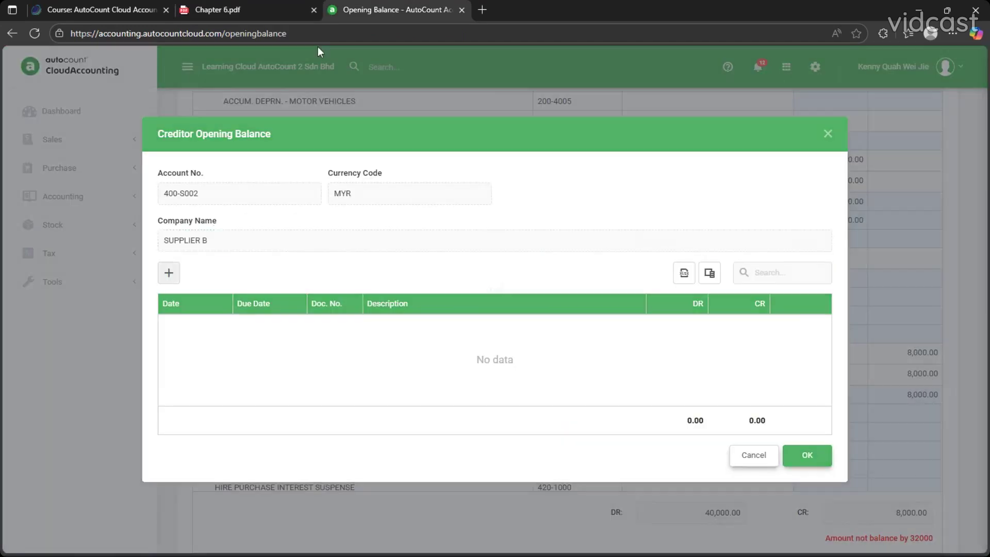
click(259, 4)
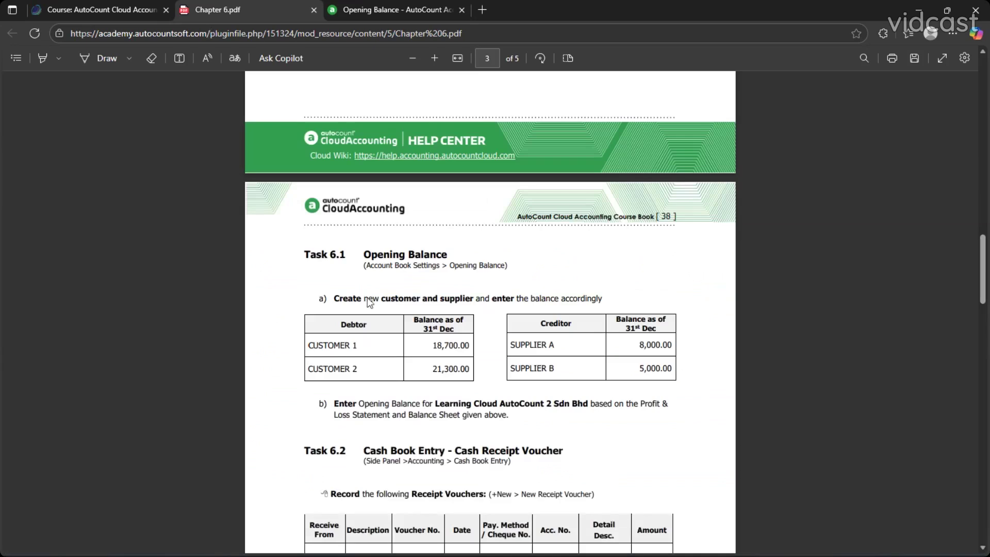
click(400, 8)
click(320, 324)
key(ctrl+v)
click(688, 323)
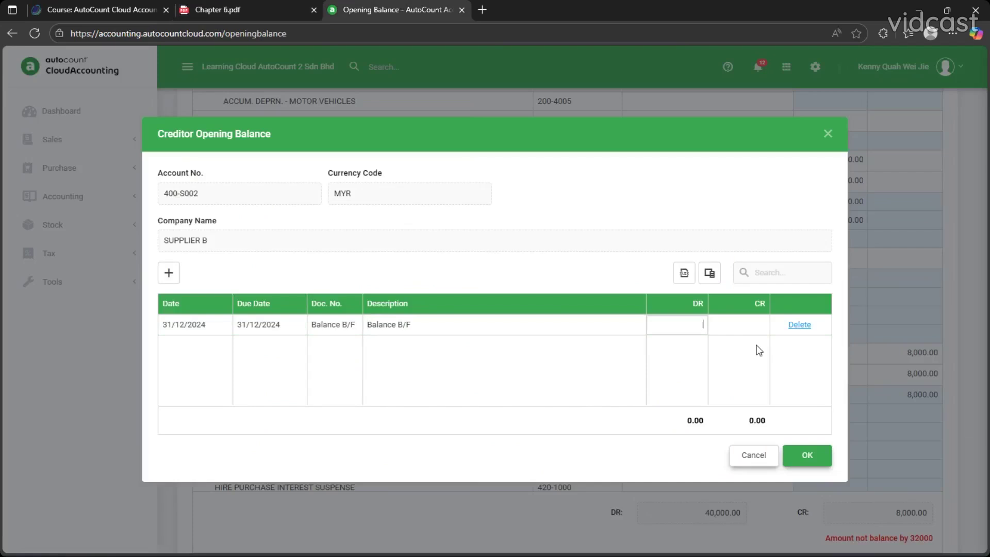
key(Tab)
text(5000)
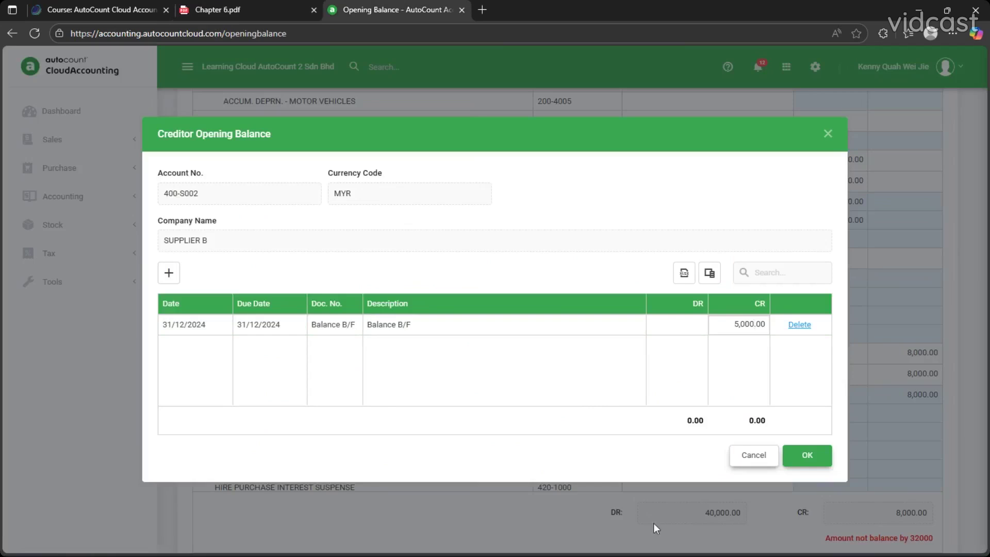
click(806, 455)
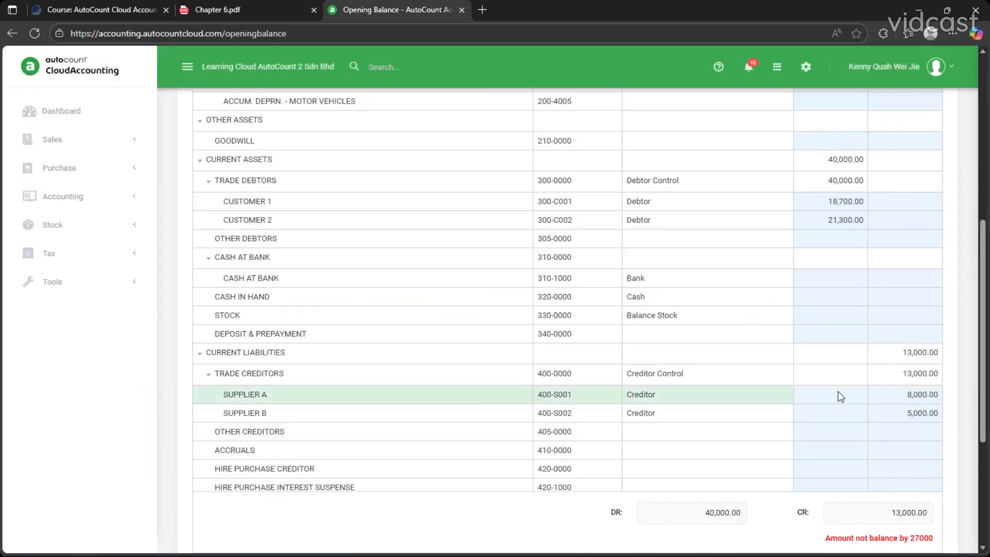
Examine the Profit & Loss Statement's expenses and the Balance Sheet's fixed and current assets in Chapter 6.pdf
scroll(838, 392, down, 1)
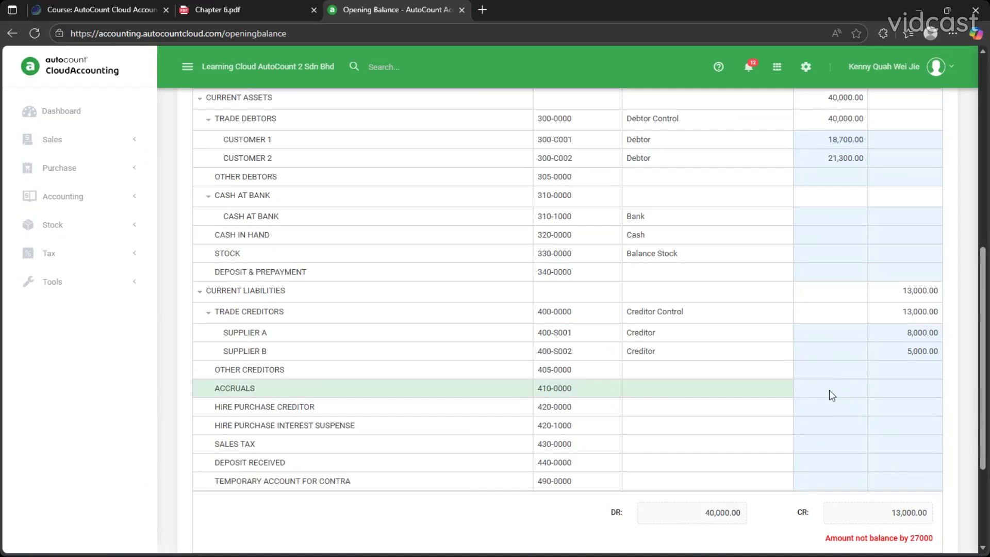
key(ctrl+shift+Tab)
scroll(476, 360, up, 5)
scroll(476, 360, up, 6)
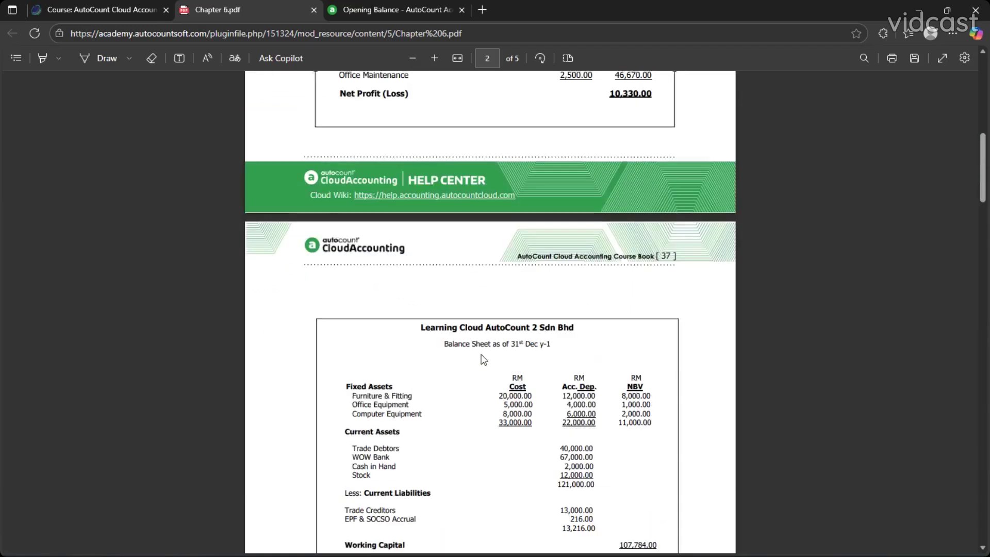
scroll(483, 359, up, 12)
scroll(401, 408, down, 5)
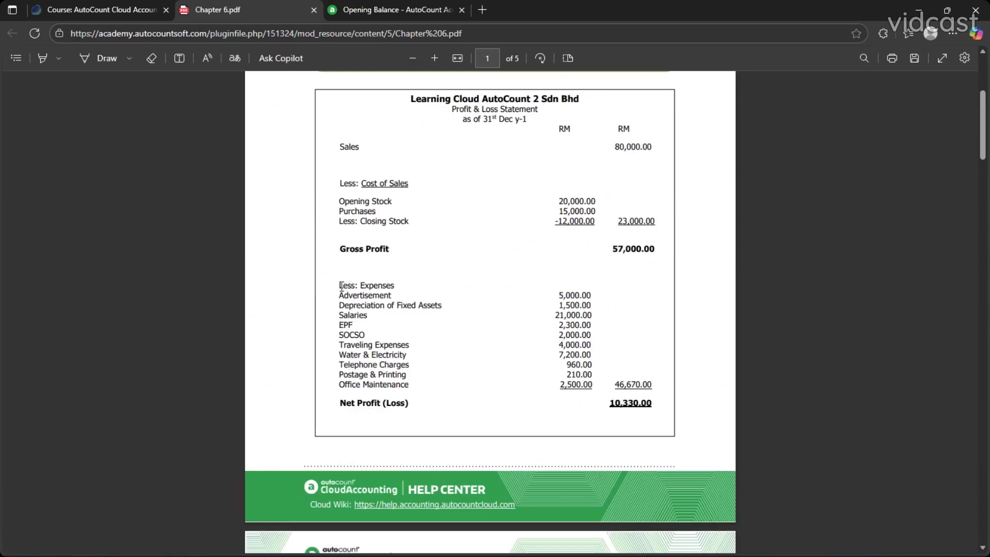
drag(339, 285, 594, 383)
scroll(593, 383, down, 3)
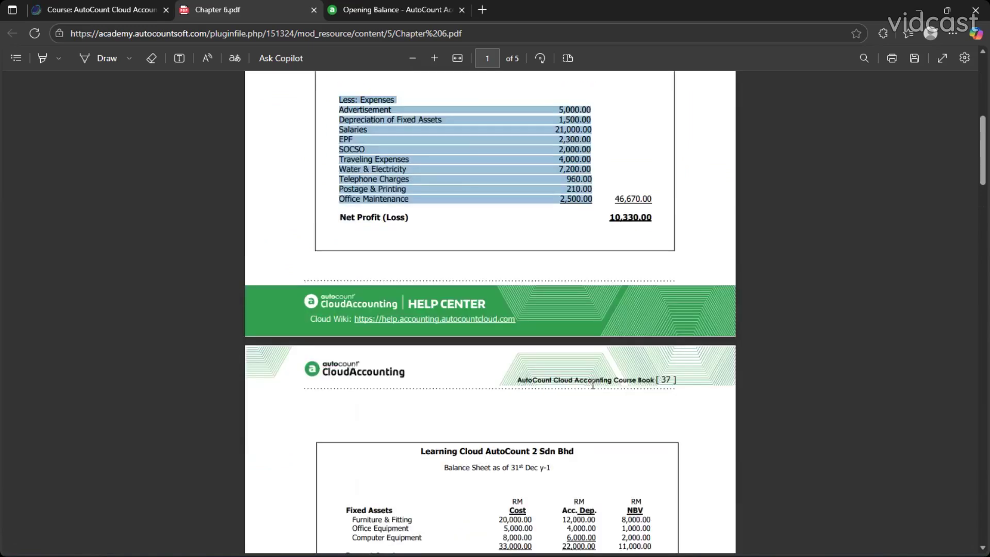
drag(340, 109, 592, 204)
scroll(343, 227, down, 5)
scroll(350, 273, up, 2)
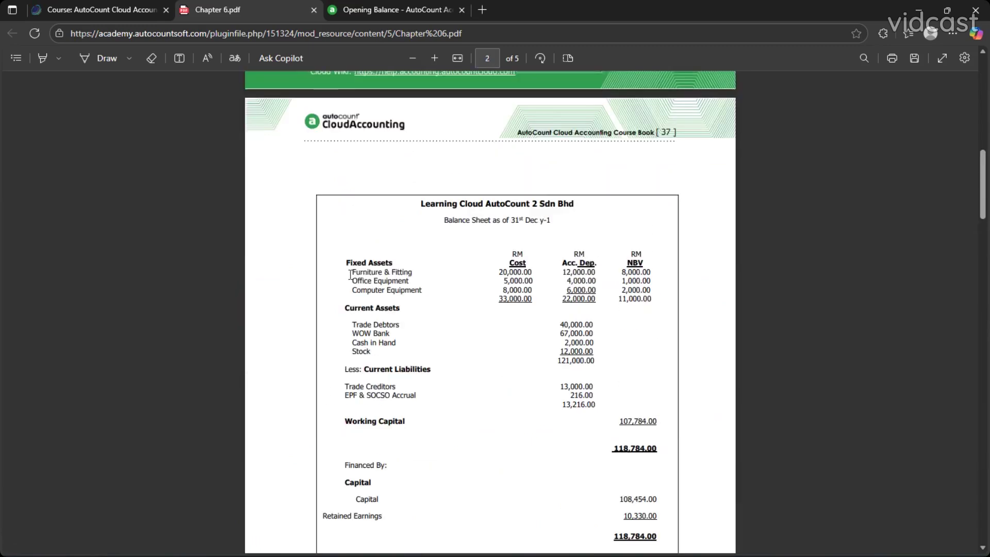
drag(355, 273, 669, 290)
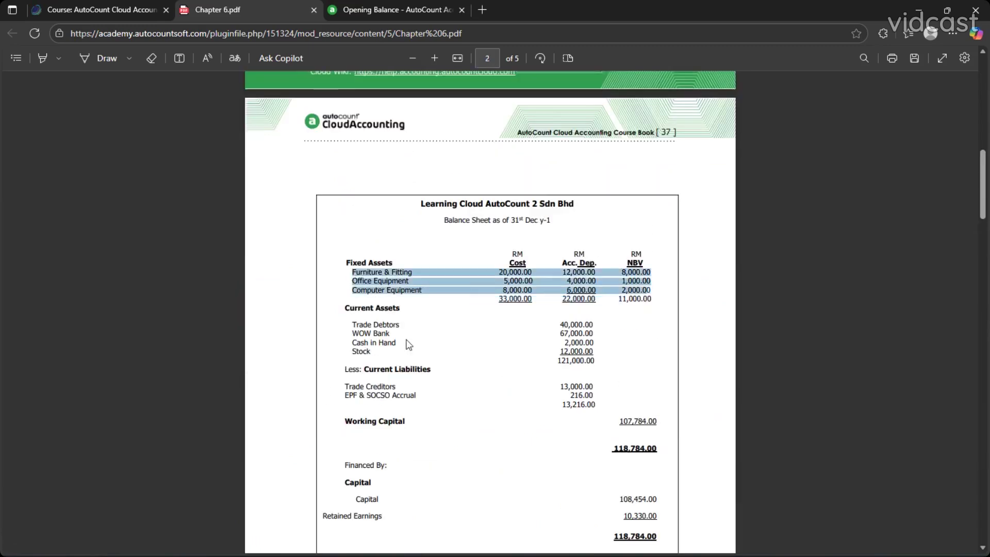
drag(350, 326, 598, 357)
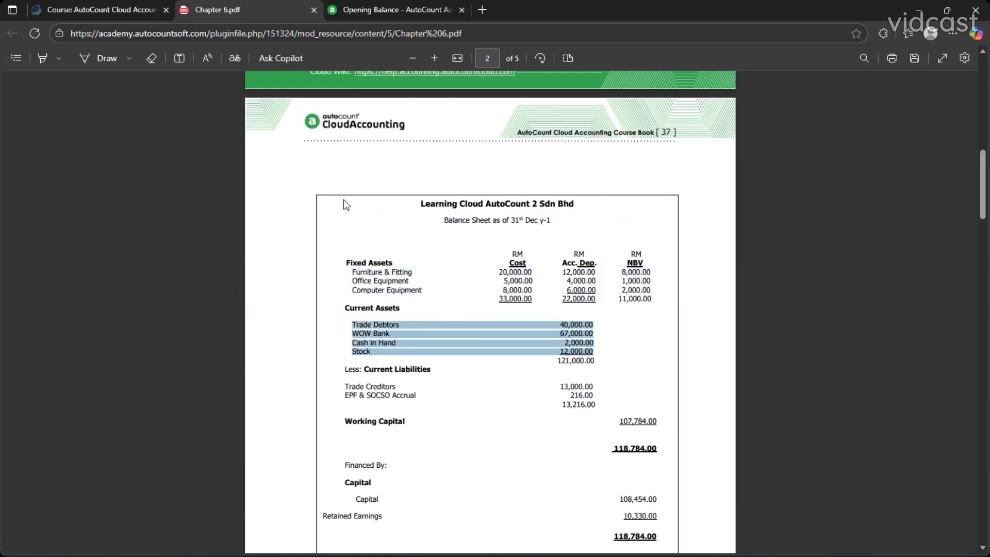
click(463, 228)
Return to the Opening Balance page and save the customer and supplier balances before leaving it
key(ctrl+Tab)
scroll(496, 281, up, 10)
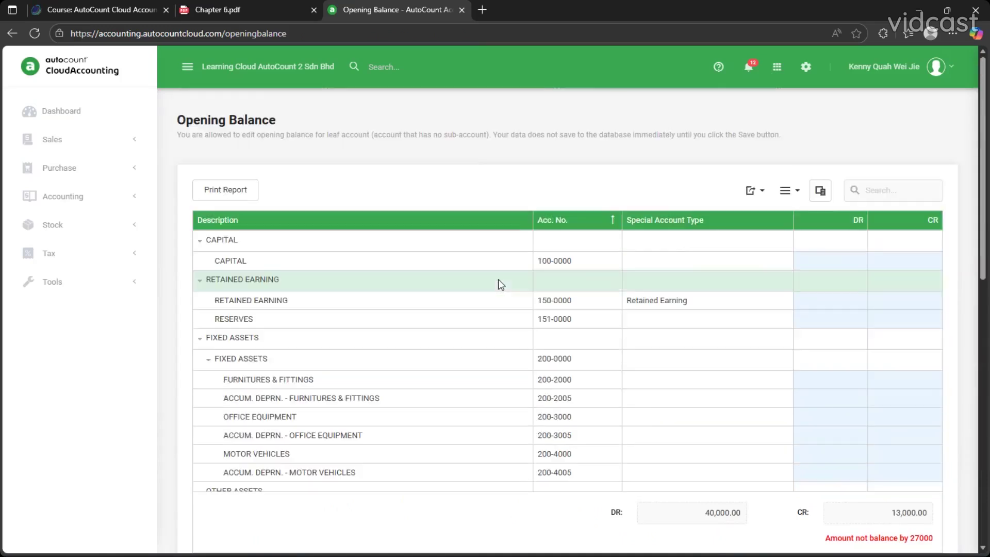
click(777, 66)
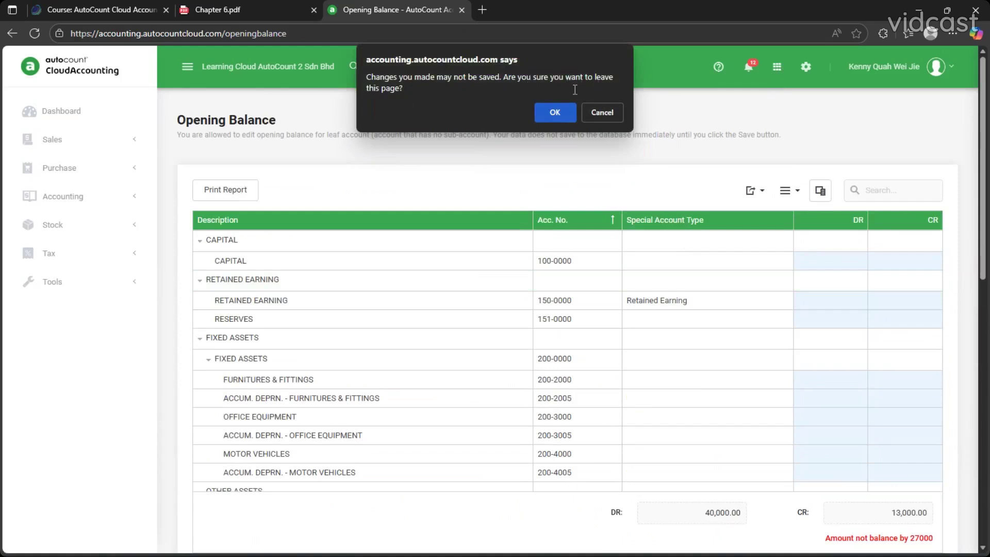
click(607, 111)
scroll(789, 365, down, 10)
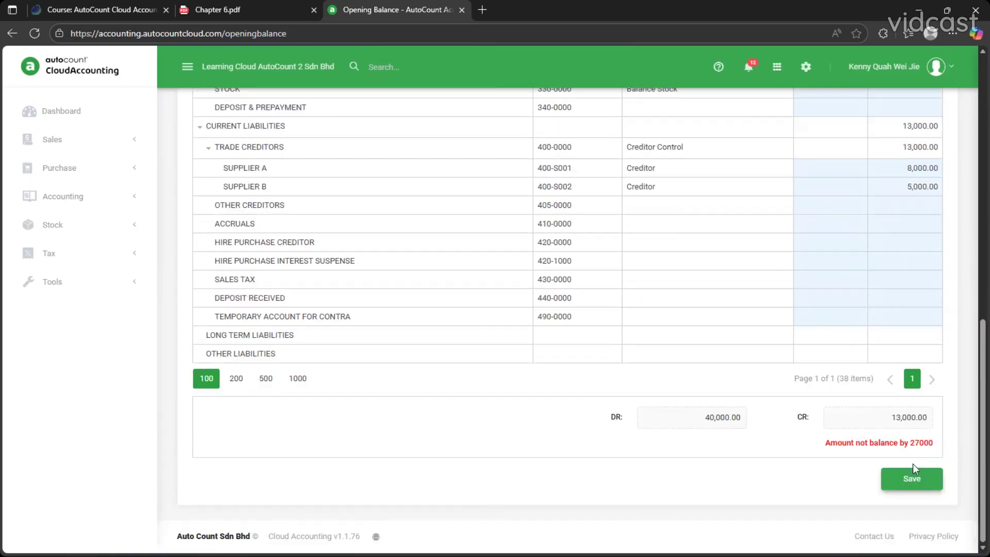
click(917, 479)
click(457, 316)
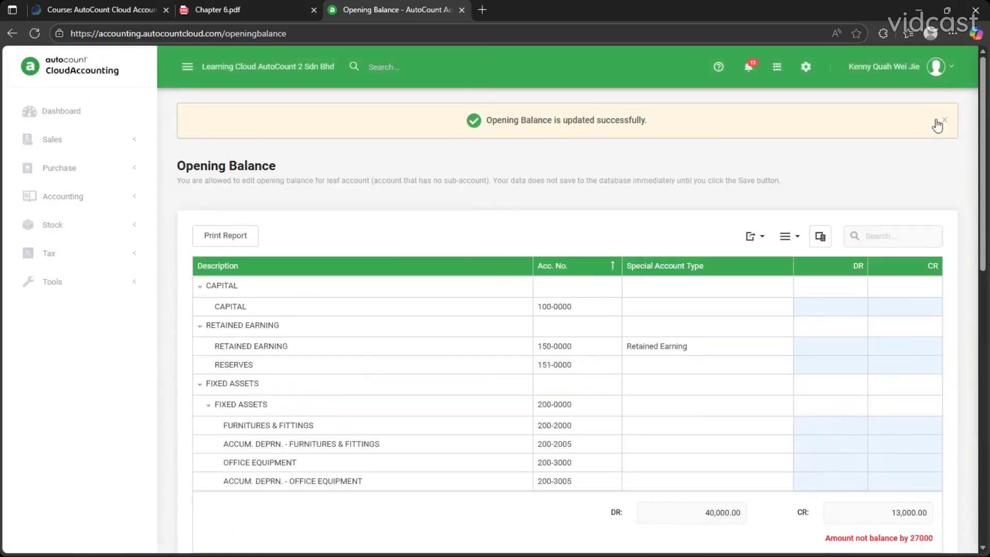
click(943, 121)
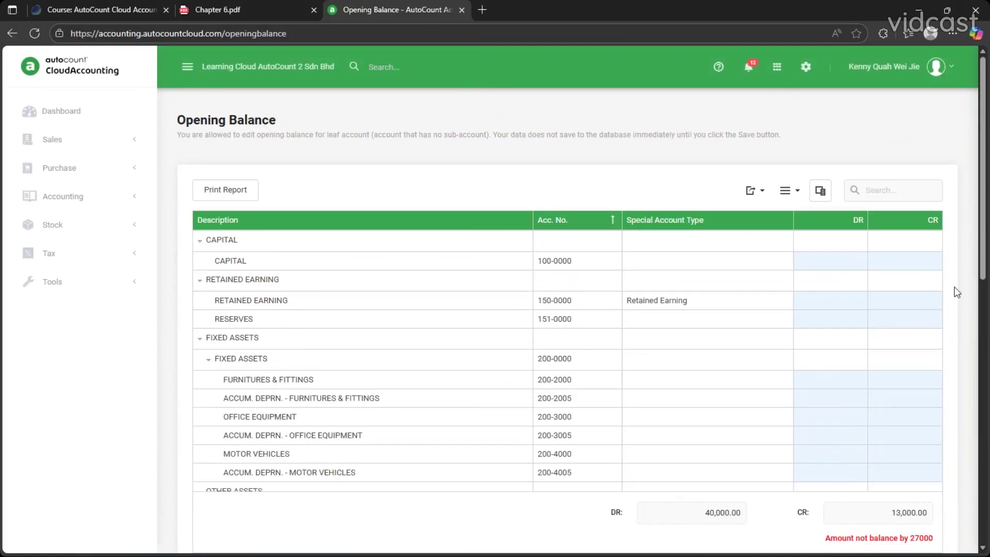
Open the Chart of Account from the master data and bring up its fixed asset accounts
click(774, 68)
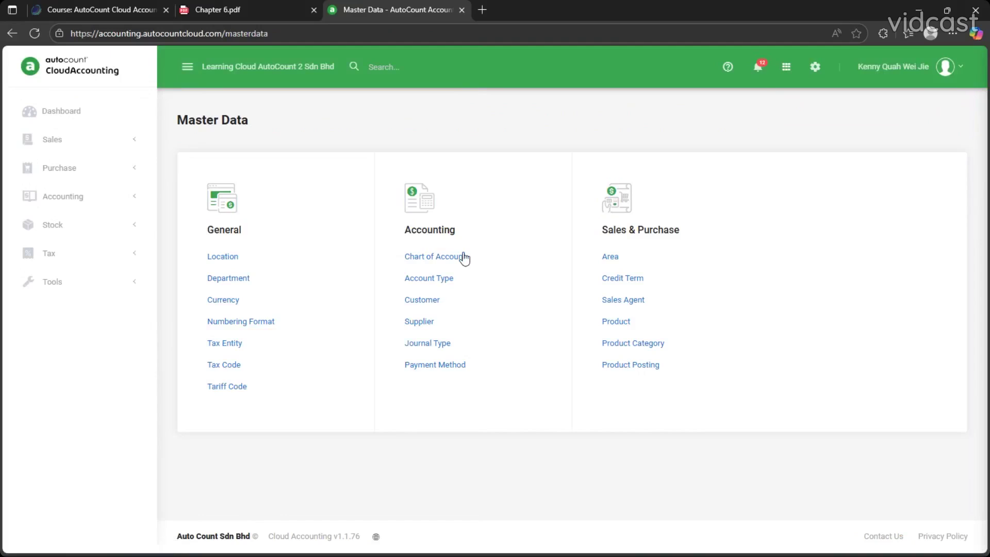
click(444, 259)
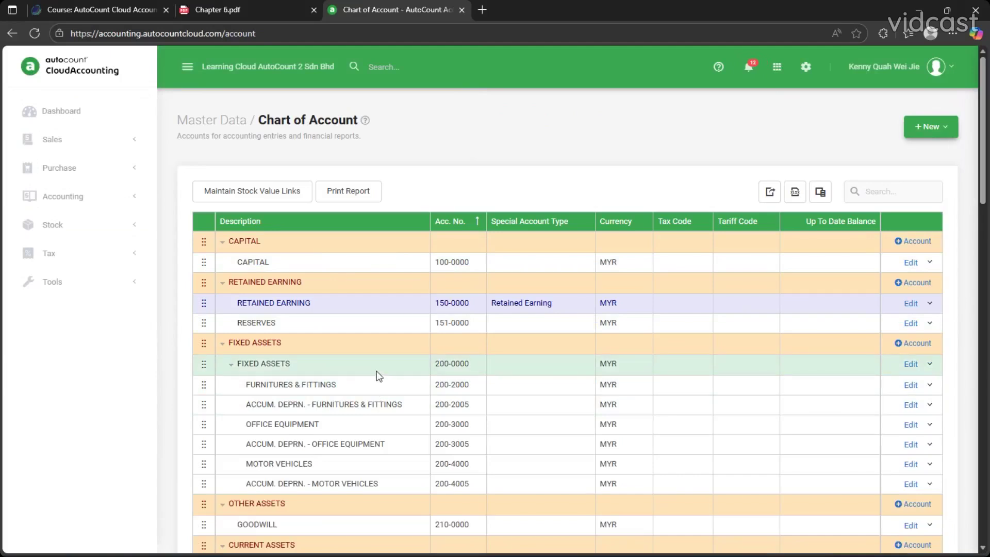
scroll(384, 350, down, 3)
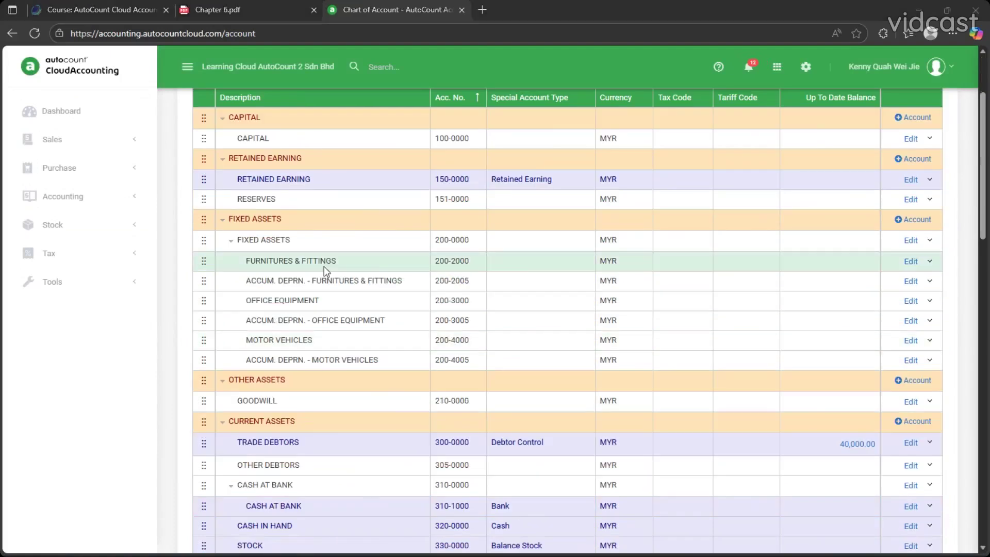
Compare the Balance Sheet's fixed assets in Chapter 6.pdf with the fixed asset accounts in the Chart of Account
key(ctrl+shift+Tab)
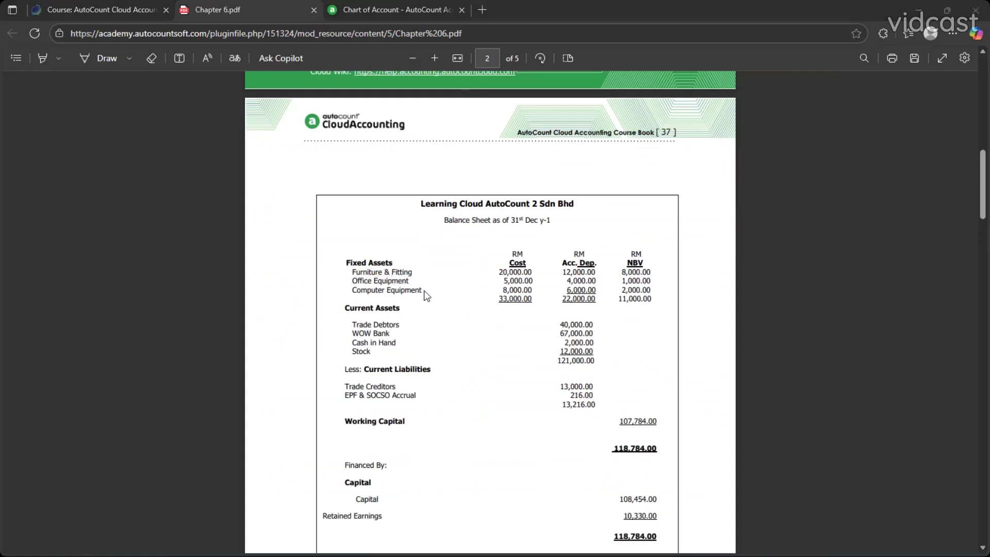
key(ctrl+Tab)
key(ctrl+shift+Tab)
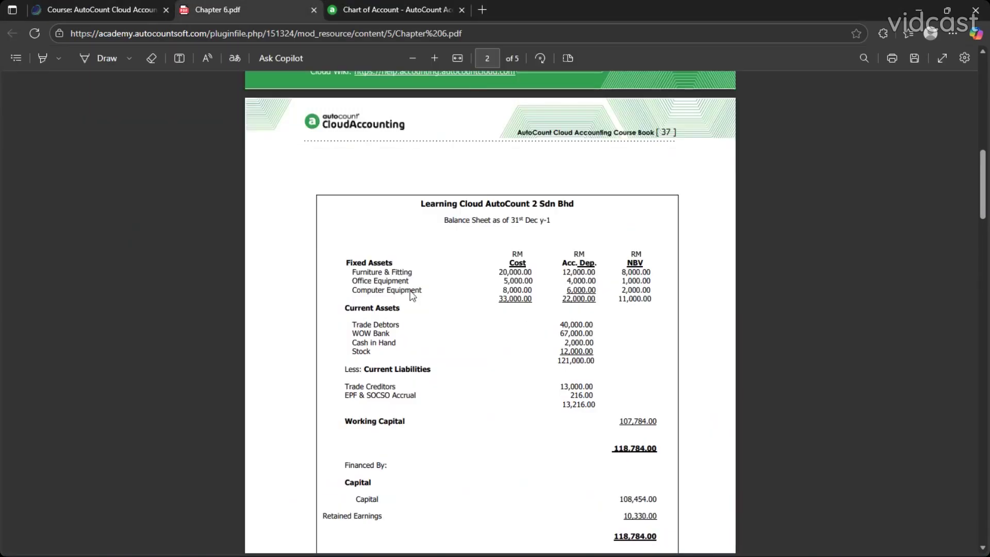
key(ctrl+Tab)
key(ctrl+shift+Tab)
key(ctrl+Tab)
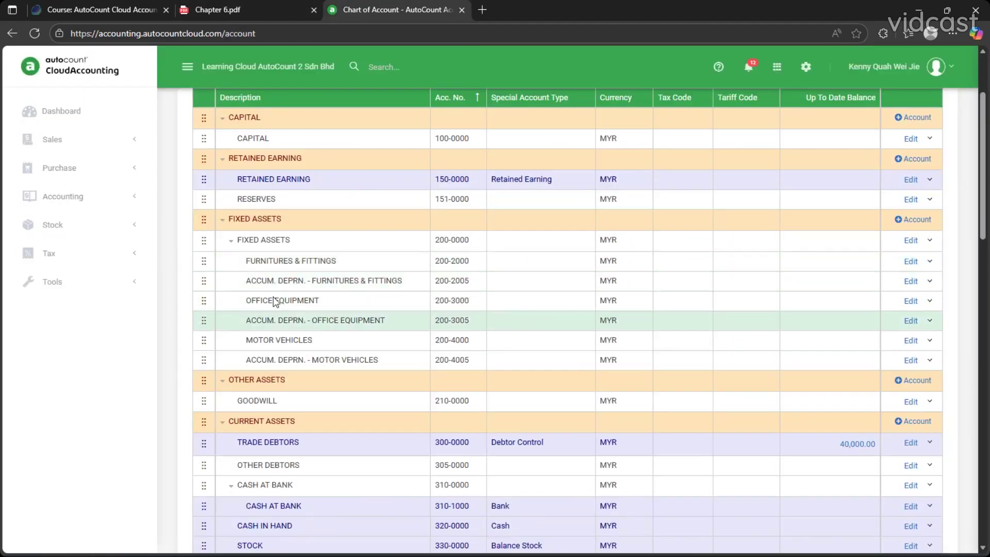
key(ctrl+shift+Tab)
key(ctrl+Tab)
key(ctrl+shift+Tab)
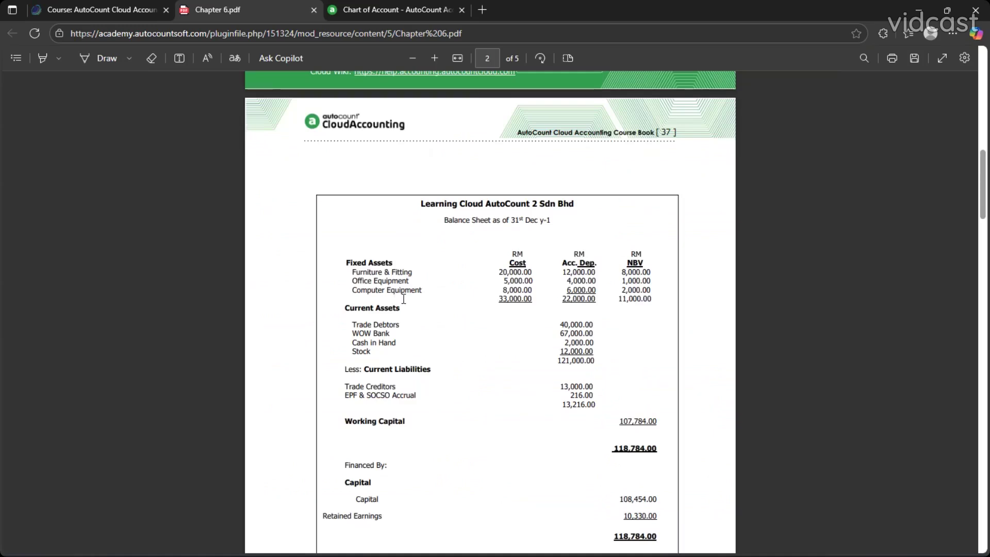
key(ctrl+Tab)
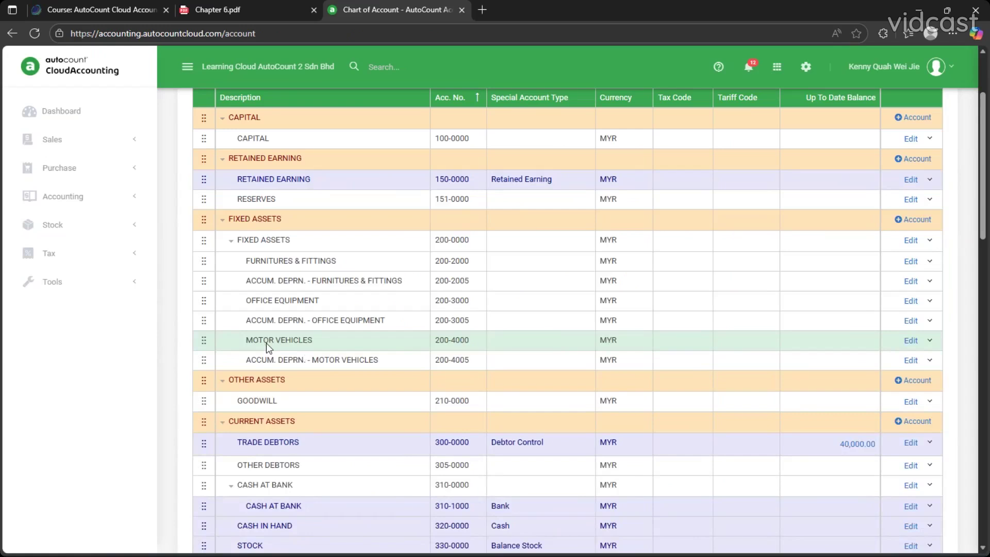
Rename the MOTOR VEHICLES account 200-4000 to Computer Equipment, copying the name from the Balance Sheet in Chapter 6.pdf, and save it
click(930, 340)
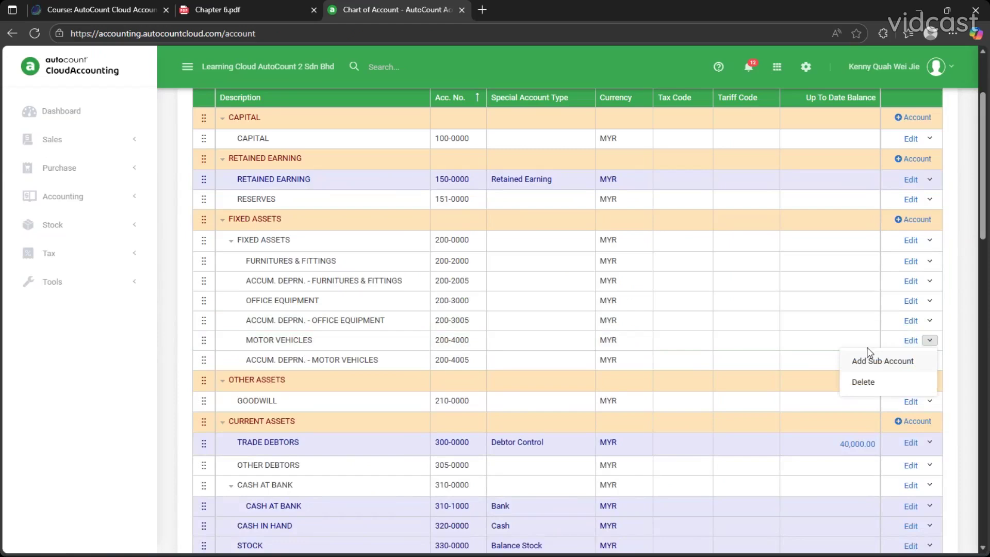
click(908, 340)
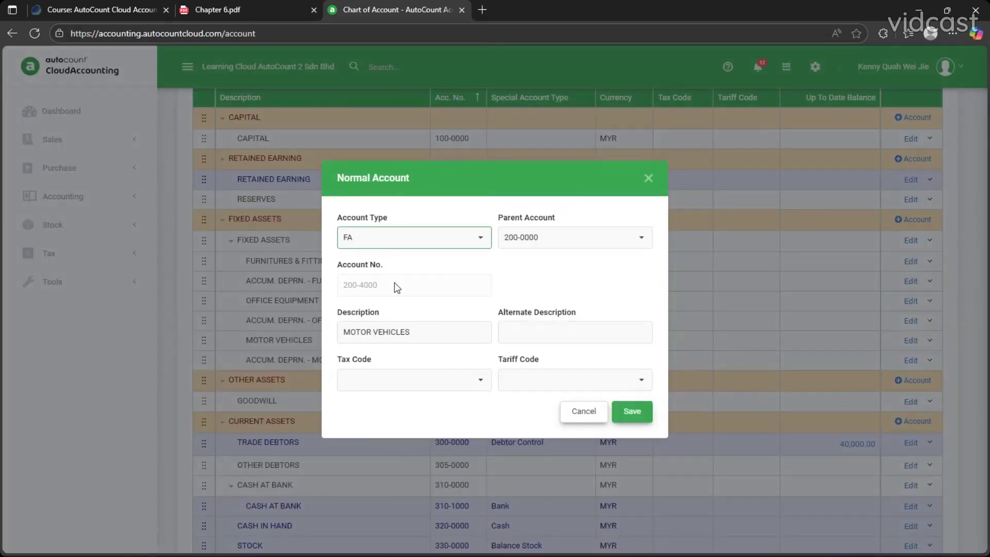
click(422, 334)
key(ctrl+shift+Tab)
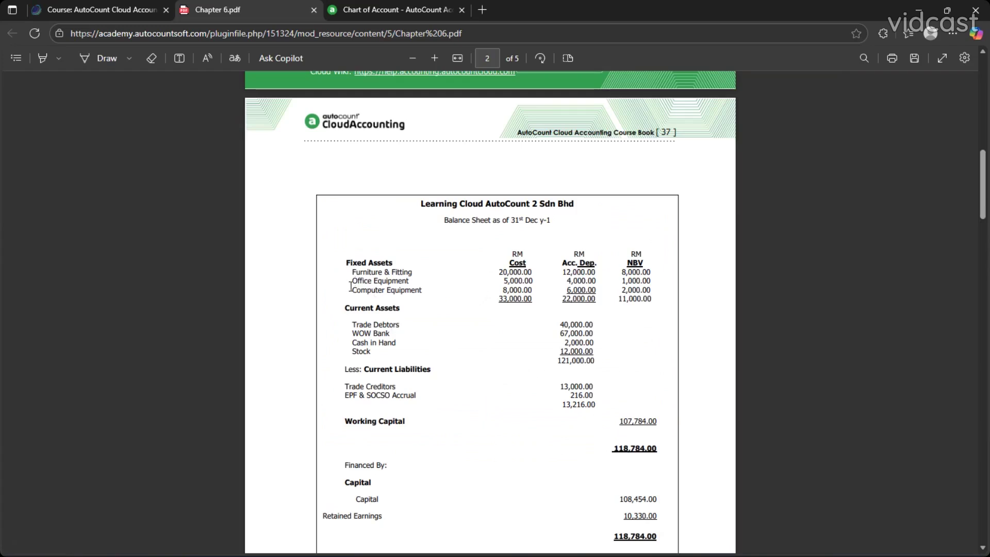
drag(352, 289, 440, 294)
key(ctrl+c)
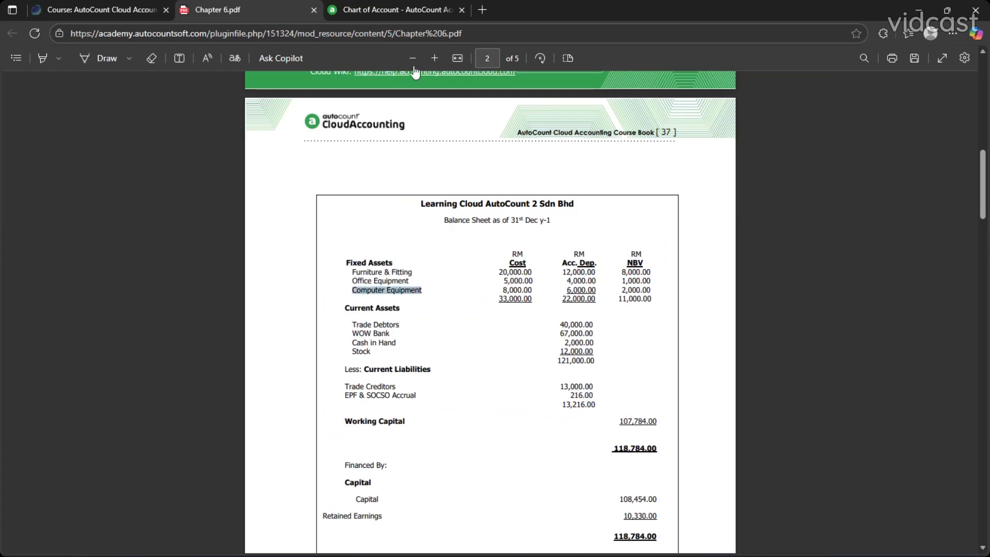
click(396, 13)
click(413, 328)
key(ctrl+a)
key(ctrl+v)
click(629, 411)
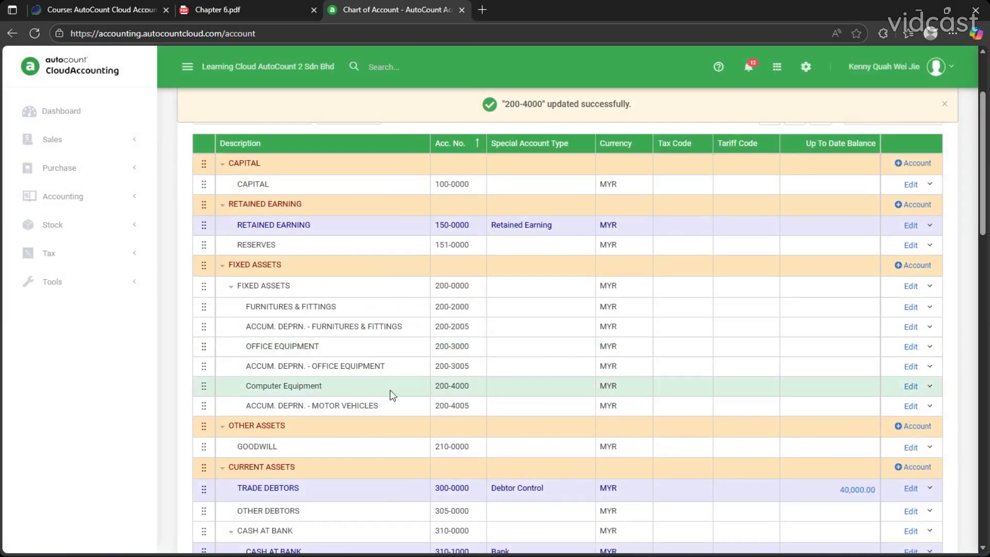
Rename account 200-4005 to ACCUM. DEPRN. - Computer Equipment and save it
click(912, 406)
click(464, 331)
drag(476, 332, 410, 330)
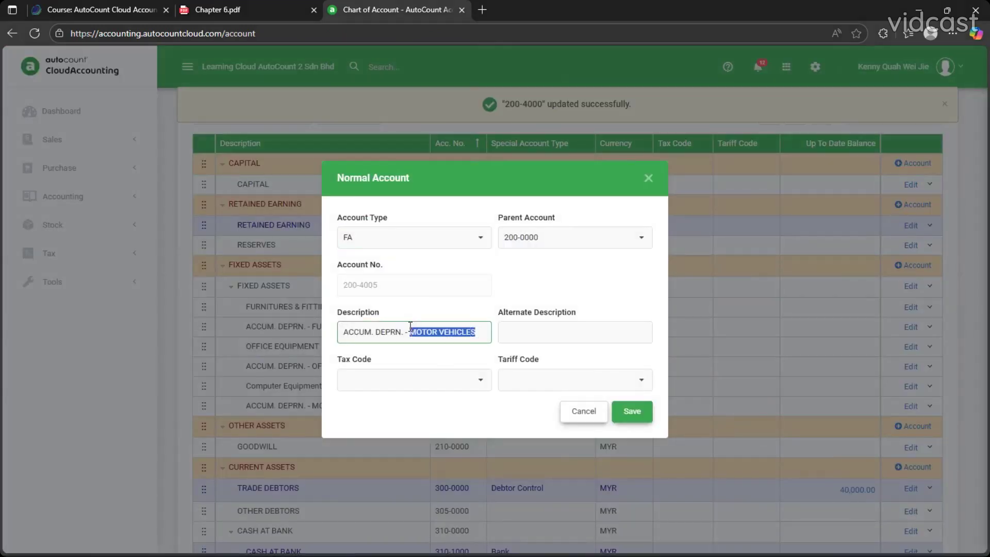
key(ctrl+v)
click(632, 411)
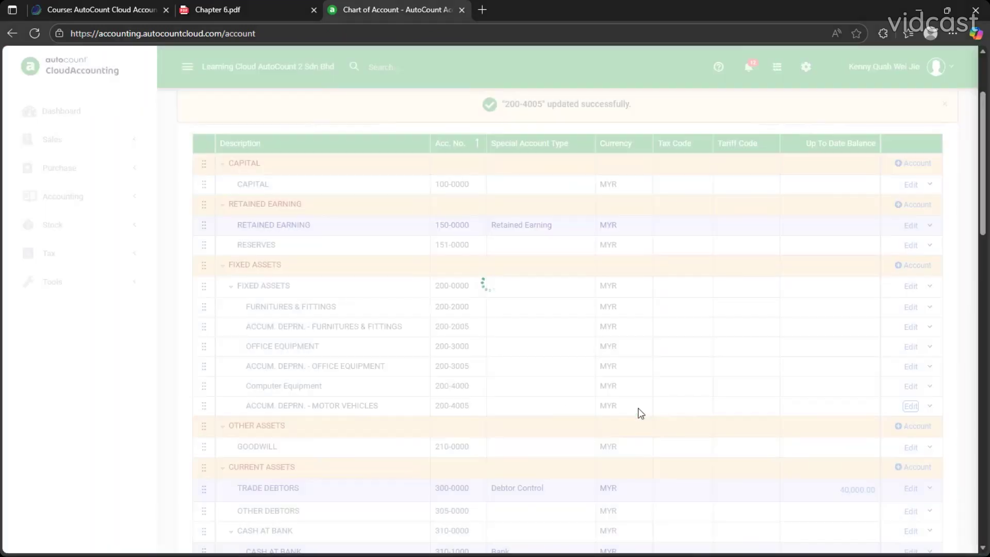
Look up the bank's name in the Balance Sheet, rename the CASH AT BANK sub-account 310-1000 to WOW Bank and save it
scroll(484, 371, down, 1)
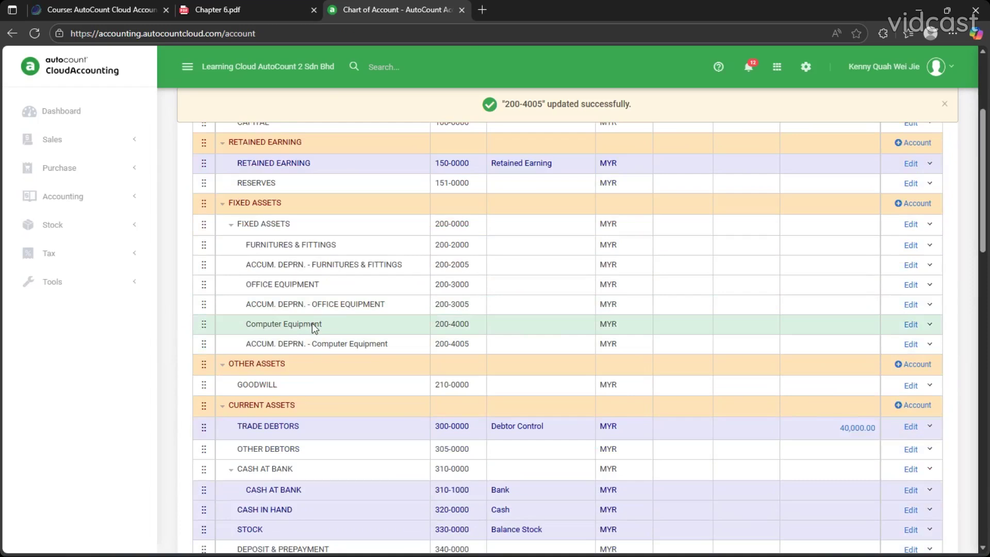
click(248, 2)
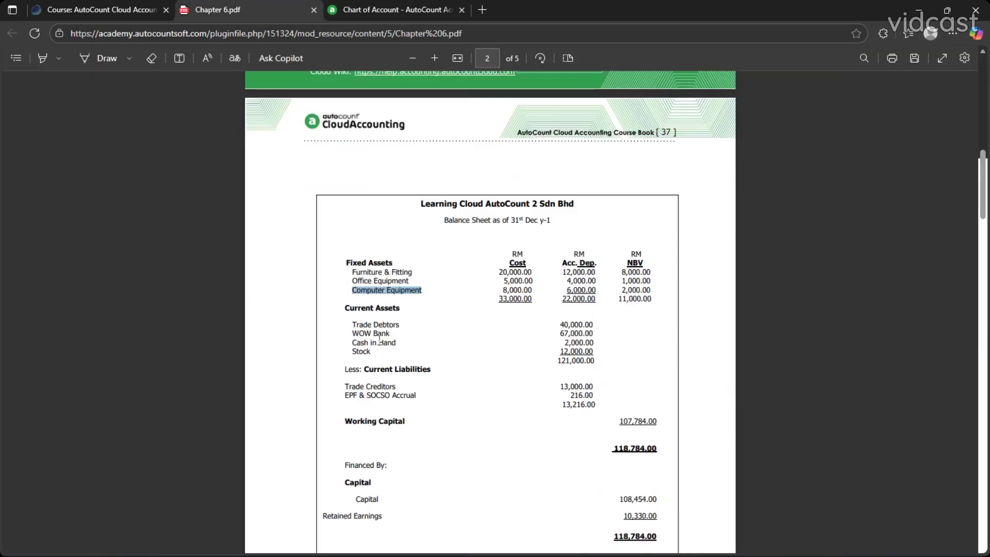
mouse_move(396, 333)
mouse_down()
mouse_move(350, 332)
mouse_move(397, 336)
mouse_up()
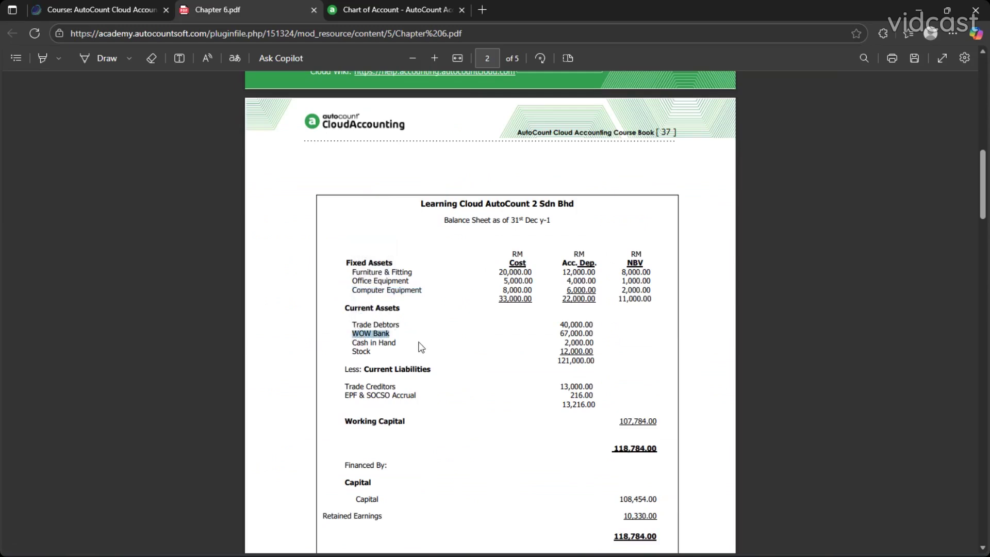
click(392, 8)
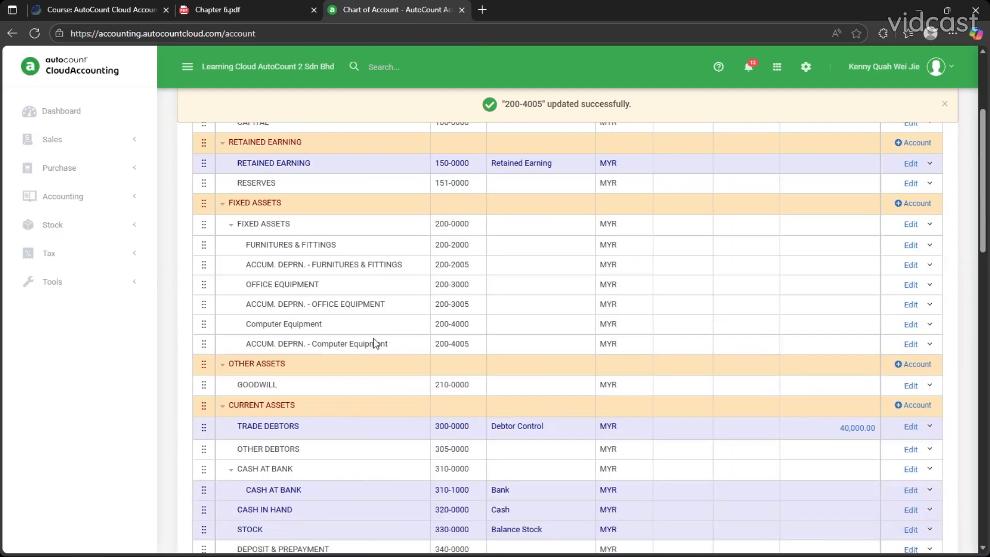
scroll(273, 371, down, 3)
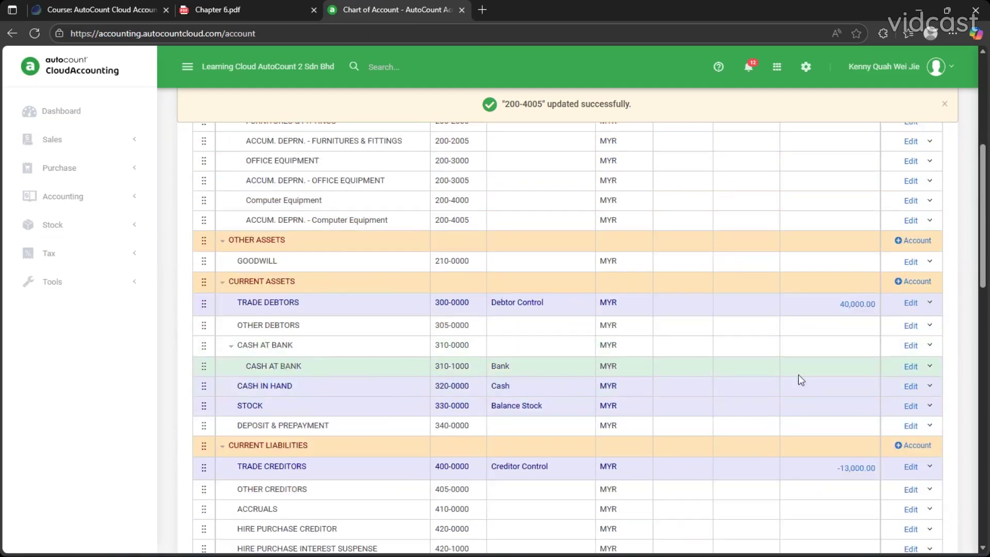
click(910, 367)
click(330, 312)
drag(330, 311, 187, 311)
text(WOW Bank)
click(705, 458)
Compare the Balance Sheet's remaining current assets and its current liabilities with the matching accounts in the Chart of Account
scroll(327, 374, down, 3)
click(212, 9)
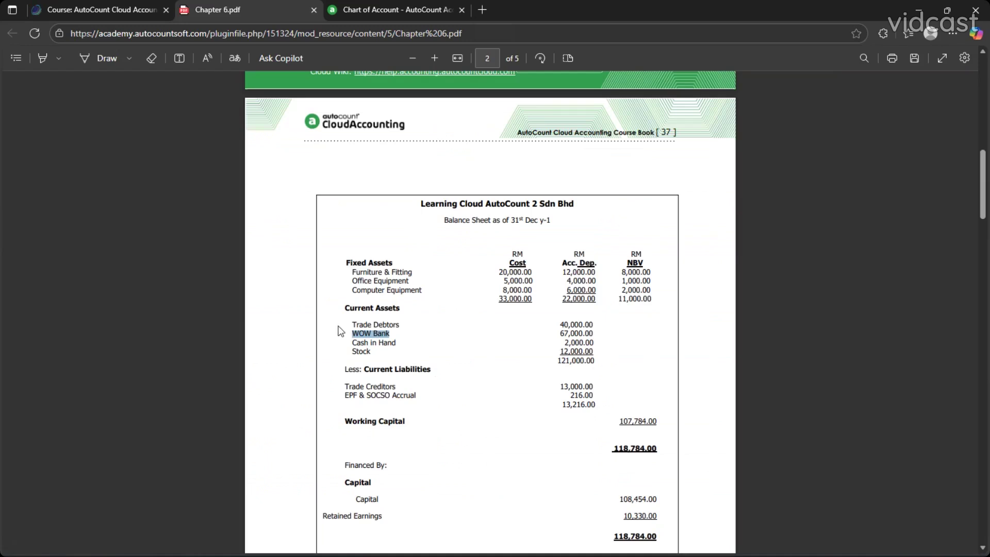
scroll(355, 314, down, 1)
click(378, 290)
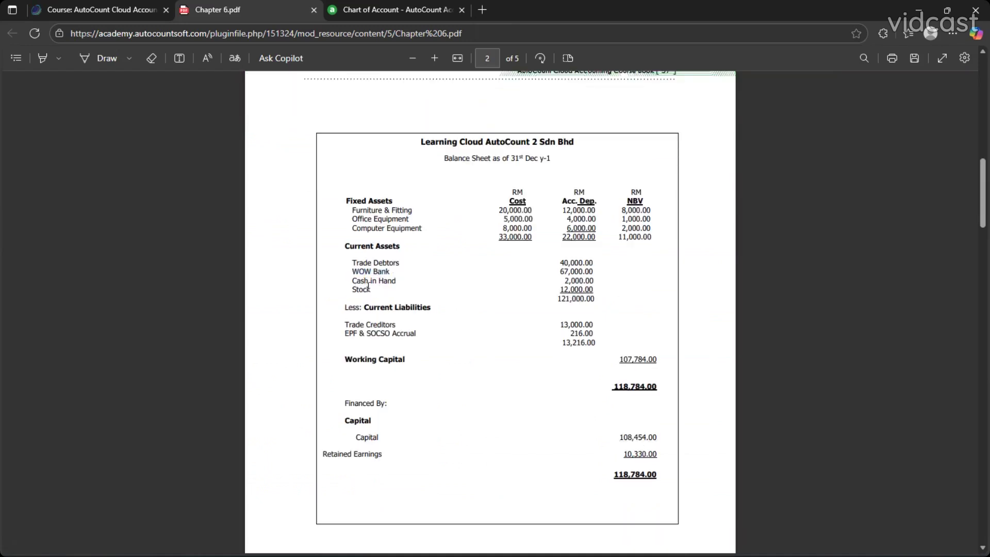
click(382, 9)
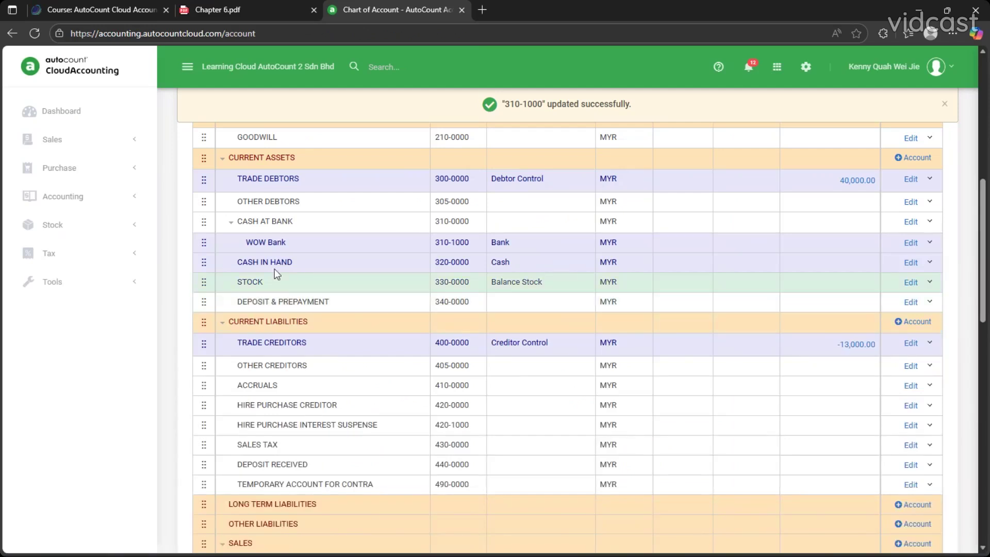
click(216, 9)
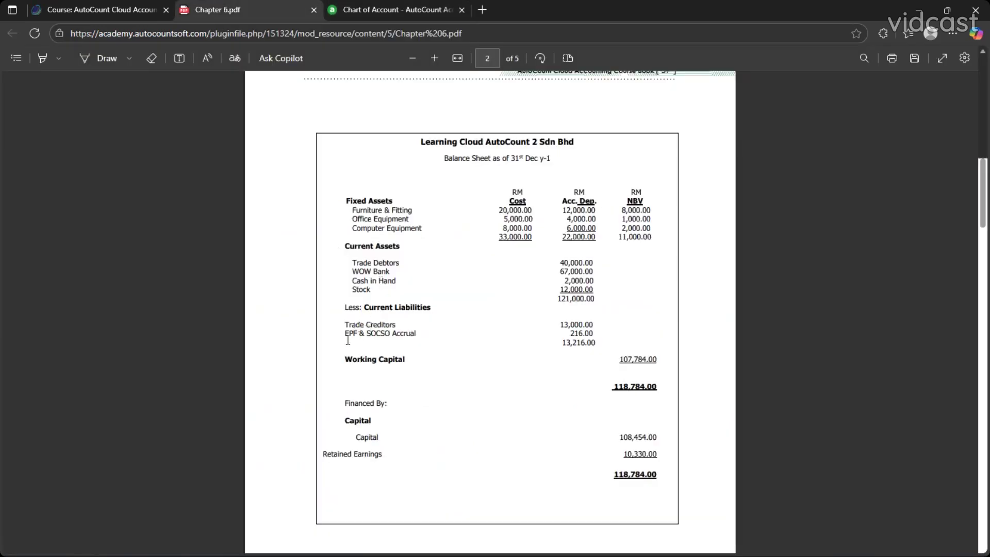
click(395, 5)
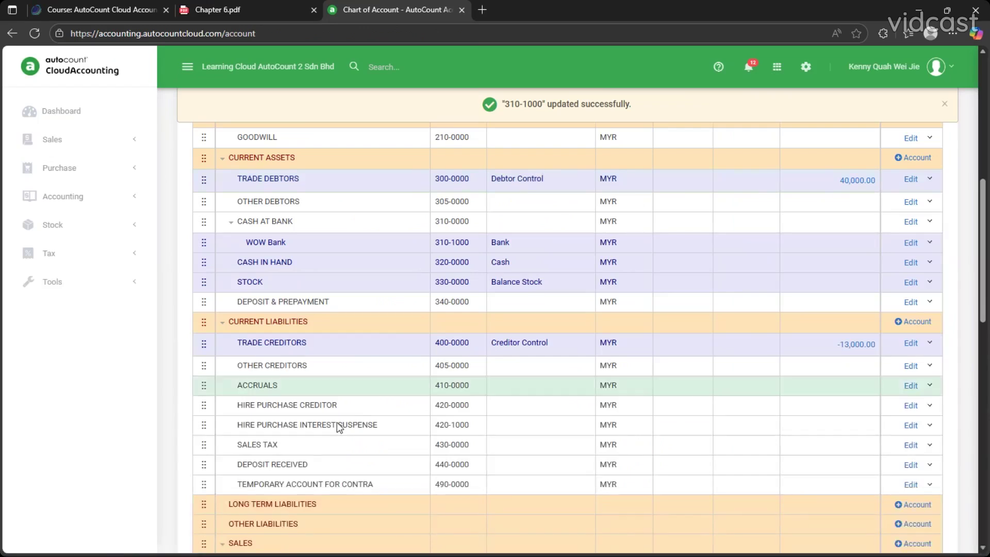
Rename the ACCRUALS account 410-0000 to EPF & SOCSO Accrual, copying the name from the Balance Sheet, and save it
scroll(283, 402, down, 1)
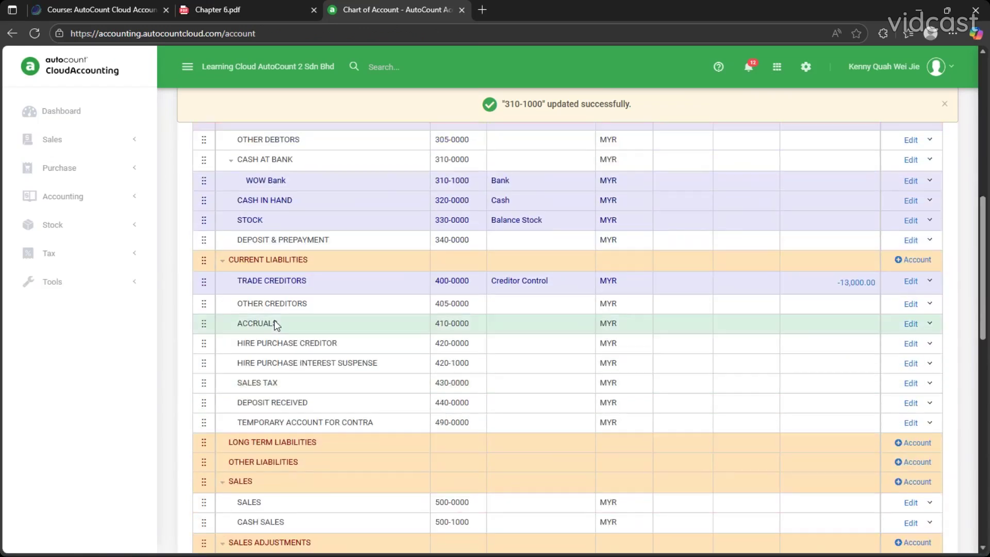
click(909, 325)
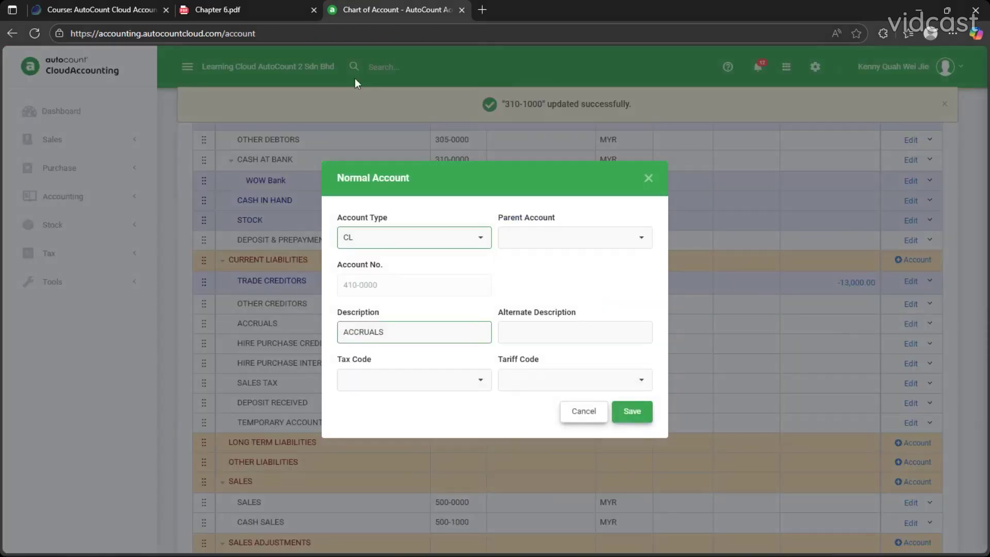
click(248, 9)
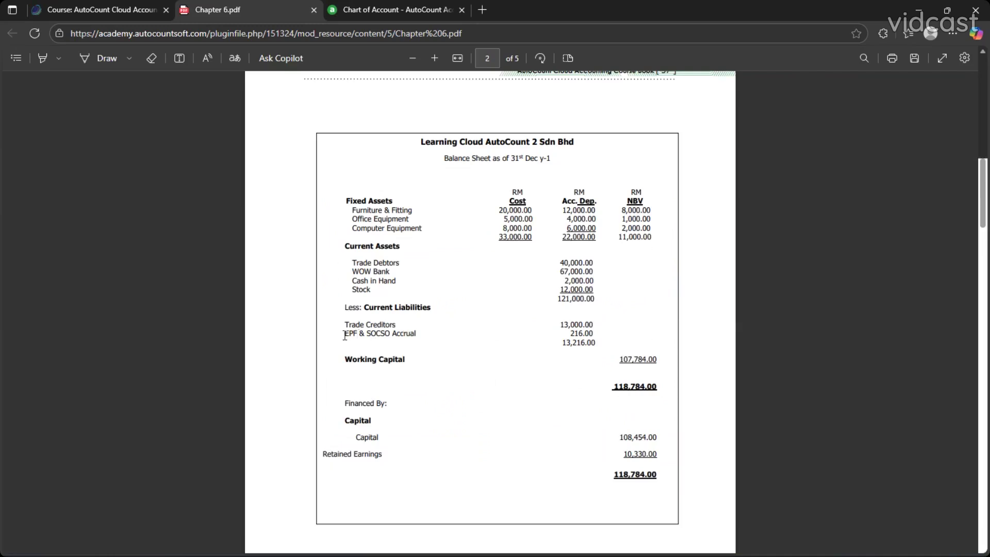
drag(344, 334, 430, 343)
key(ctrl+c)
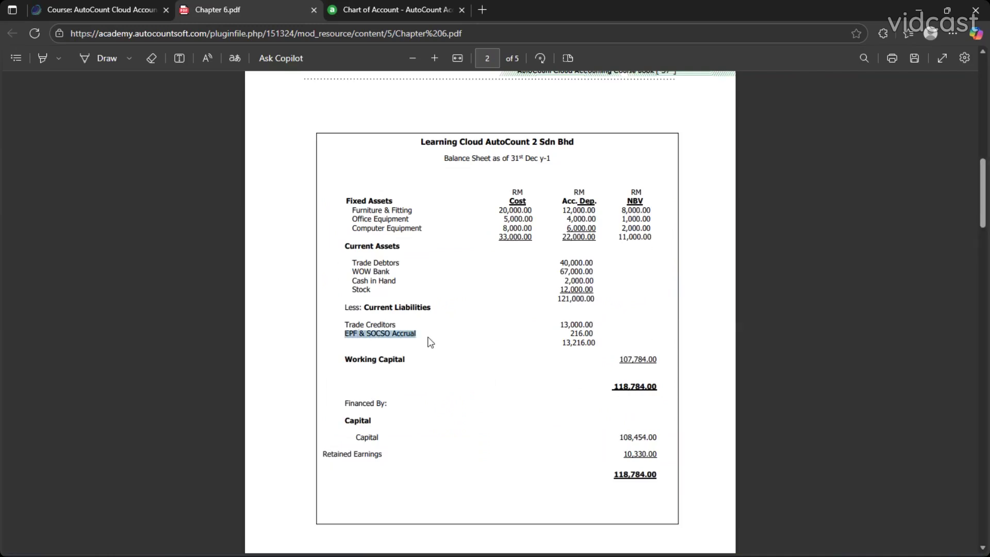
click(397, 12)
key(ctrl+a)
key(ctrl+v)
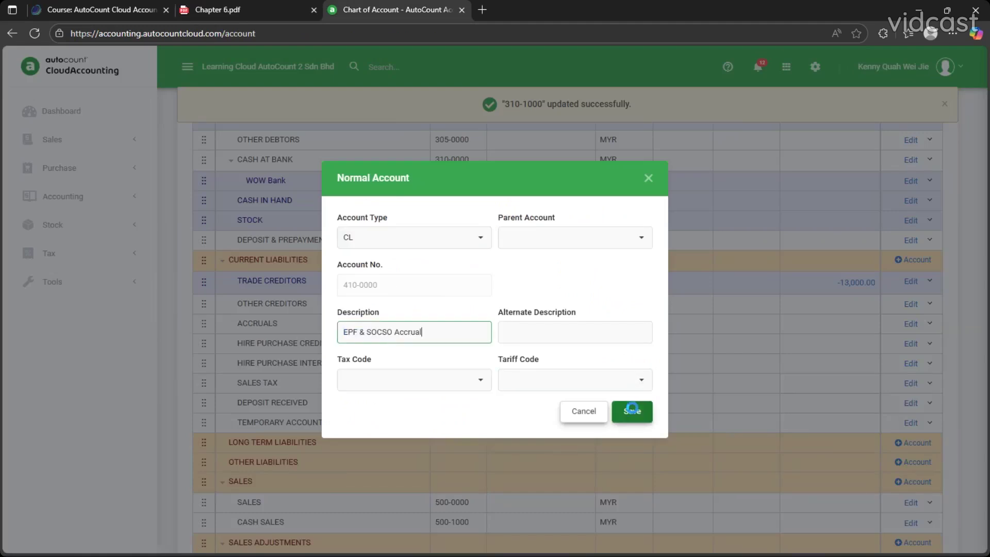
click(631, 411)
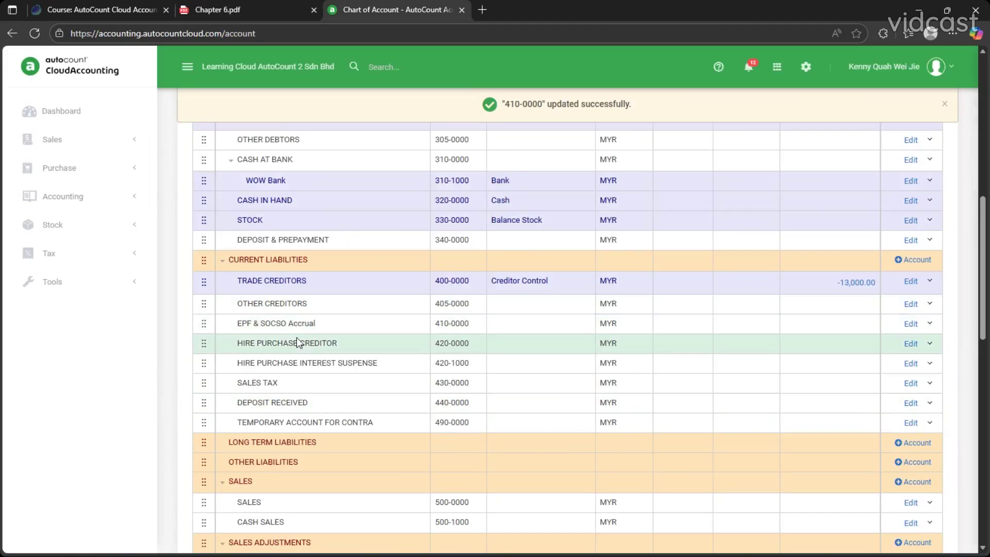
Compare the Profit & Loss Statement's sales and cost of sales items with the sales and cost of goods sold accounts
click(251, 1)
scroll(438, 293, up, 10)
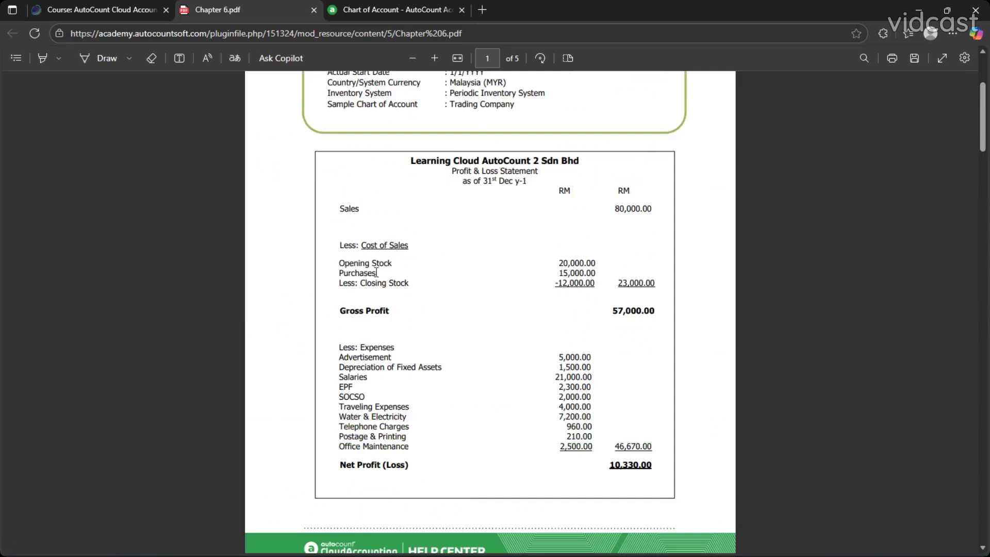
click(392, 9)
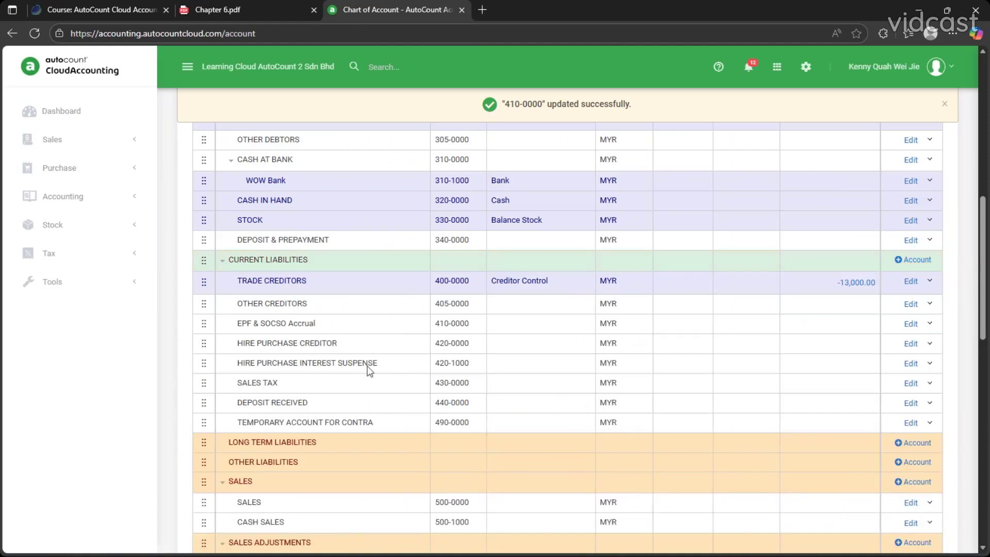
scroll(367, 366, down, 4)
scroll(367, 366, down, 1)
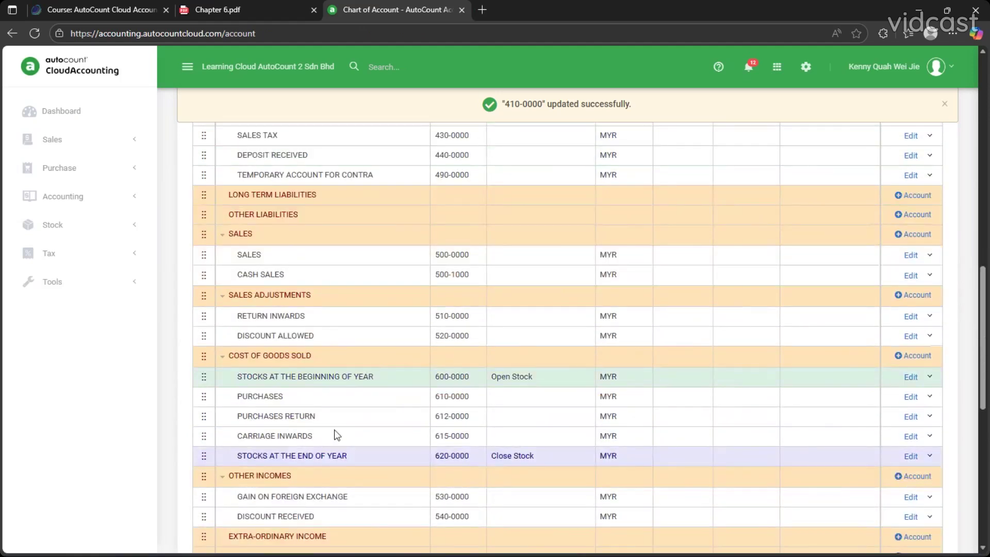
click(358, 452)
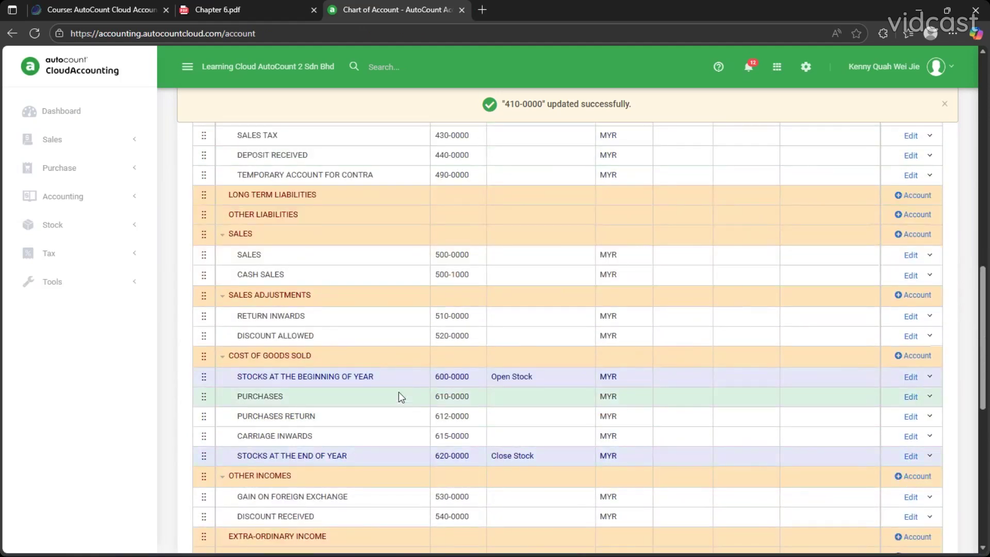
Rename STOCKS AT THE BEGINNING OF YEAR (600-0000) to Opening Stock, copying the name from the Profit & Loss Statement, and save it
click(911, 378)
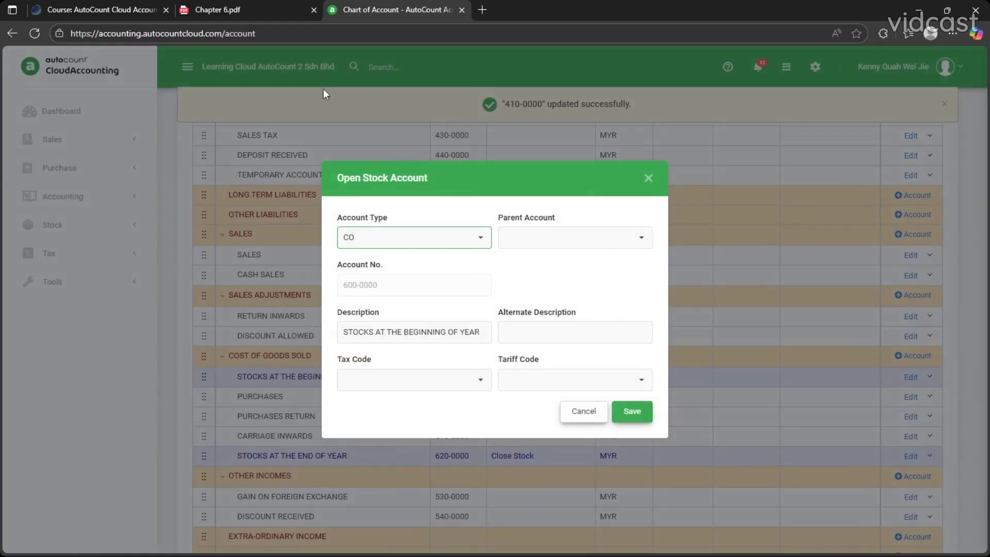
click(291, 8)
drag(342, 264, 396, 264)
key(ctrl+c)
click(382, 264)
key(ctrl+Tab)
click(388, 333)
key(ctrl+a)
key(ctrl+v)
click(630, 412)
Rename STOCKS AT THE END OF YEAR (620-0000) to Closing Stock, copying the name from the Profit & Loss Statement, and save it
click(910, 455)
click(248, 10)
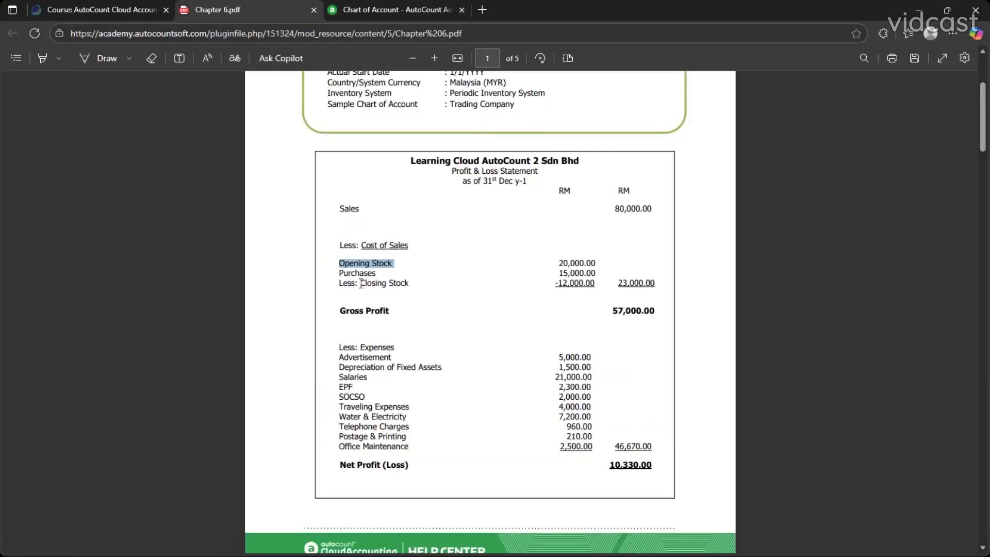
drag(361, 283, 410, 282)
key(ctrl+c)
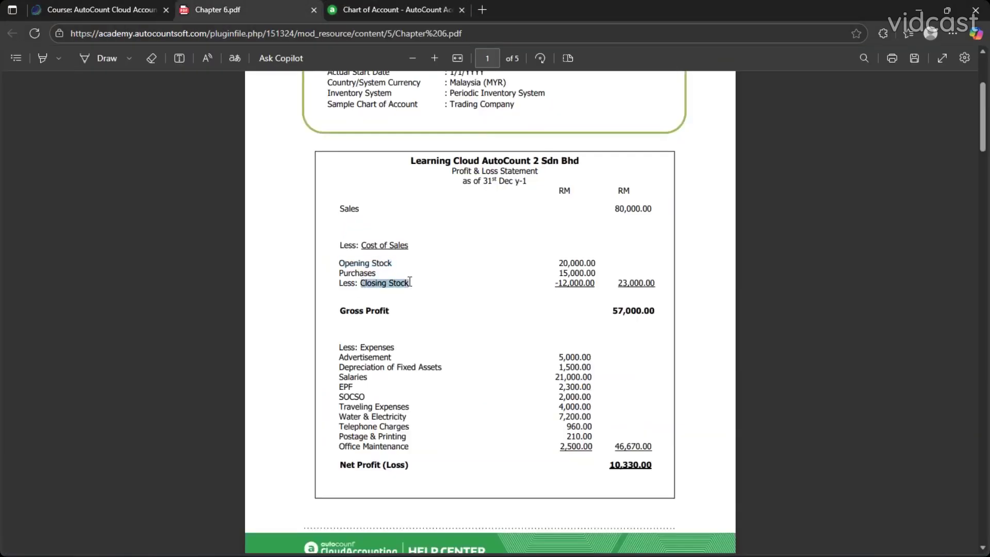
click(392, 9)
click(460, 331)
drag(460, 331, 341, 330)
key(ctrl+v)
click(633, 412)
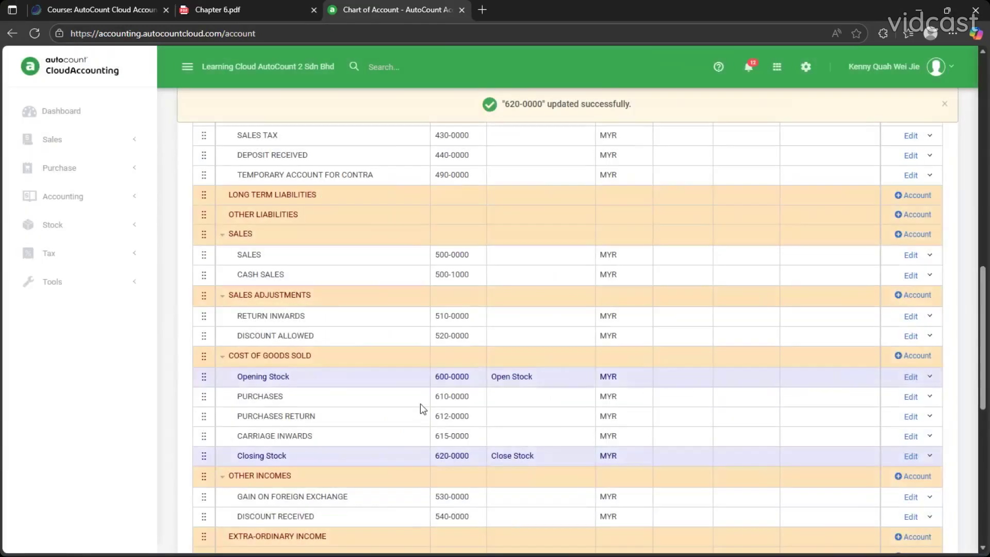
Review the Profit & Loss Statement's expenses in Chapter 6.pdf and bring up the expense accounts in the Chart of Account
scroll(415, 412, down, 3)
key(ctrl+shift+Tab)
scroll(428, 289, down, 4)
scroll(478, 347, down, 5)
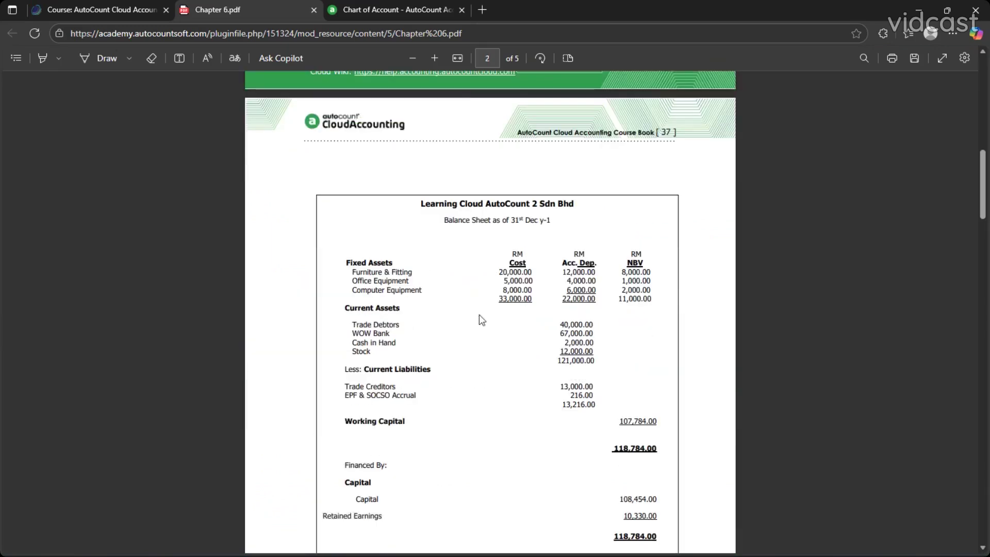
scroll(380, 223, up, 6)
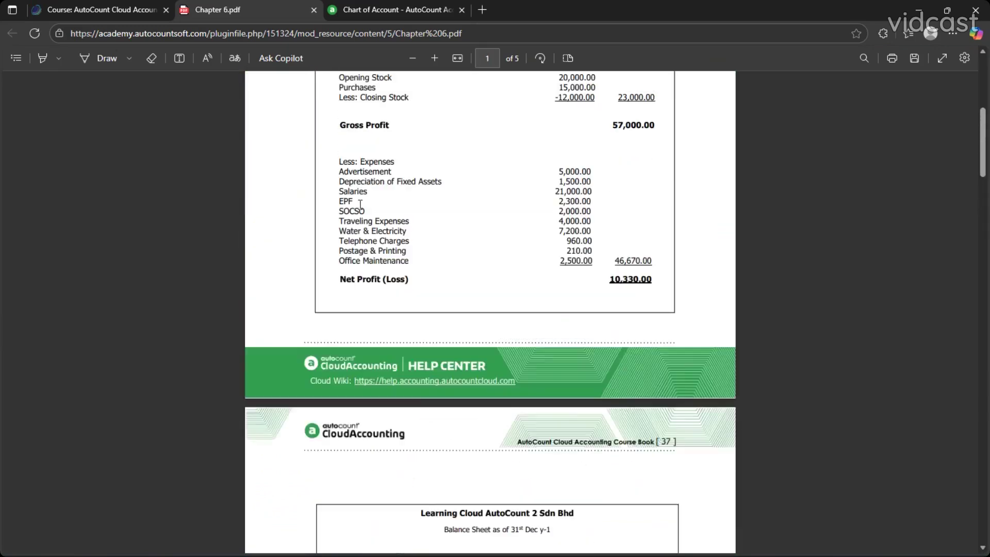
scroll(381, 192, up, 2)
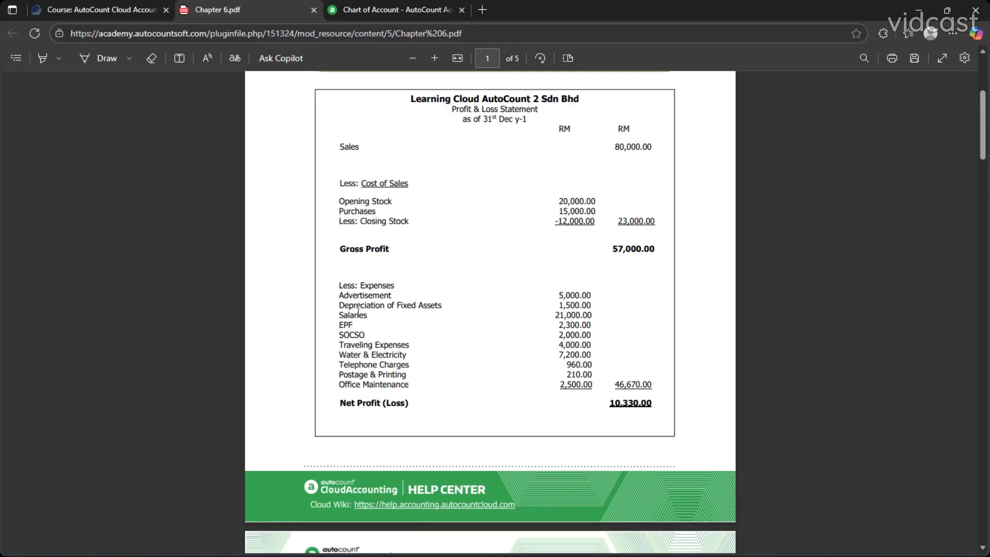
key(ctrl+Tab)
scroll(408, 361, down, 5)
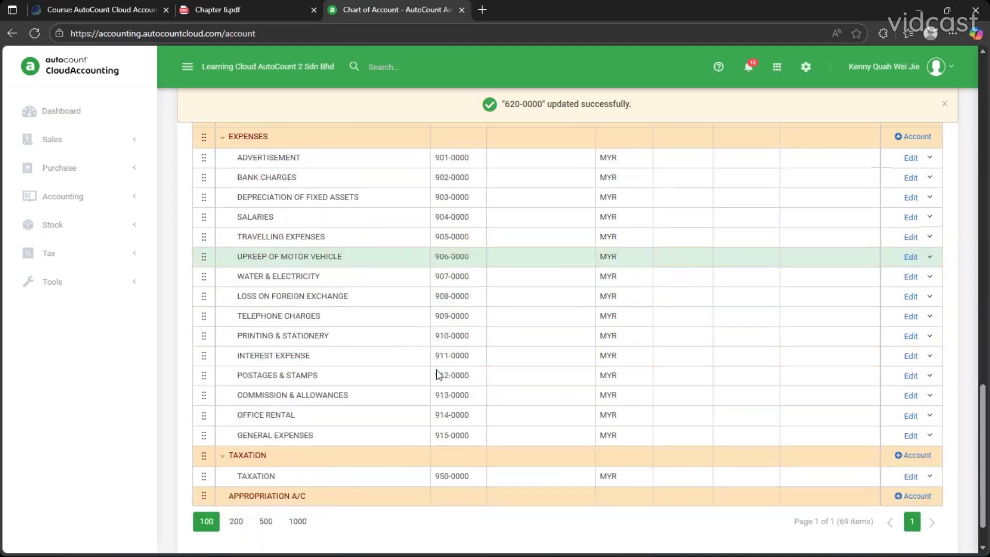
Compare the Profit & Loss Statement's expenses, from Advertisement through SOCSO, with the expense accounts in the Chart of Account
scroll(406, 361, up, 2)
key(ctrl+shift+Tab)
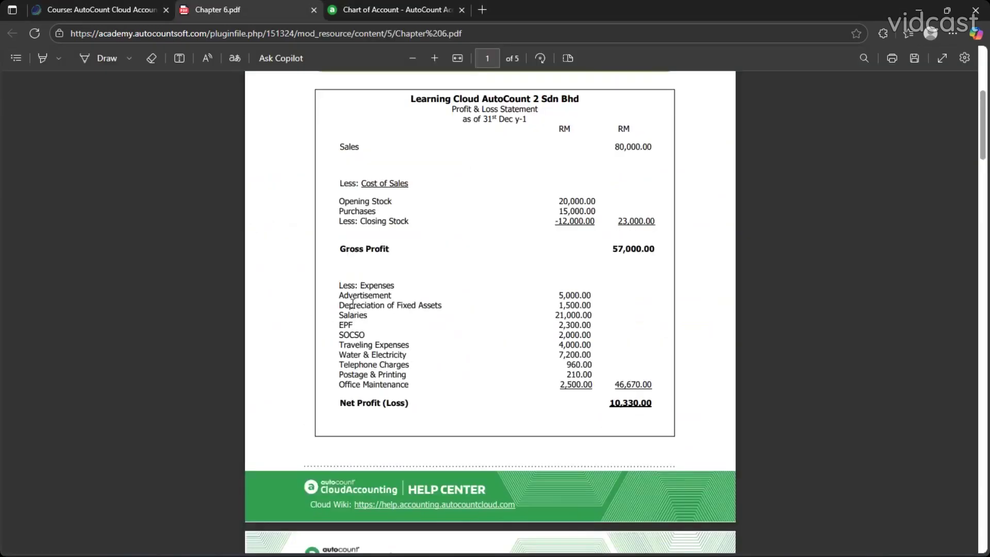
key(ctrl+Tab)
key(ctrl+shift+Tab)
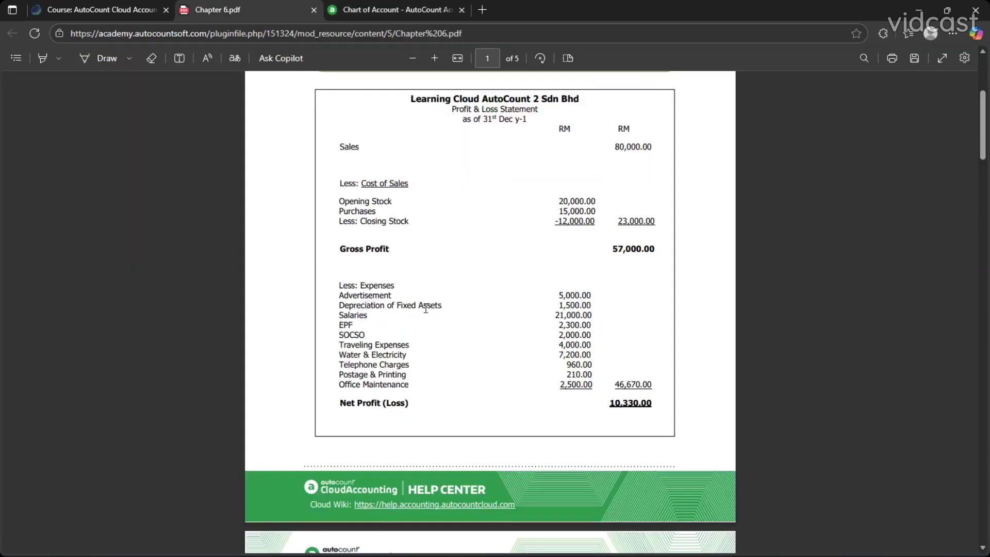
key(ctrl+Tab)
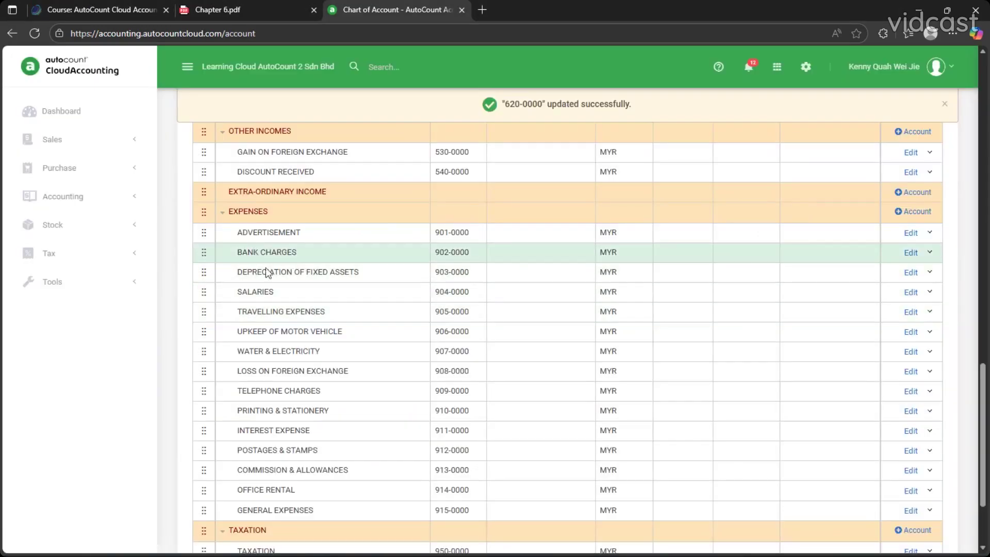
key(ctrl+shift+Tab)
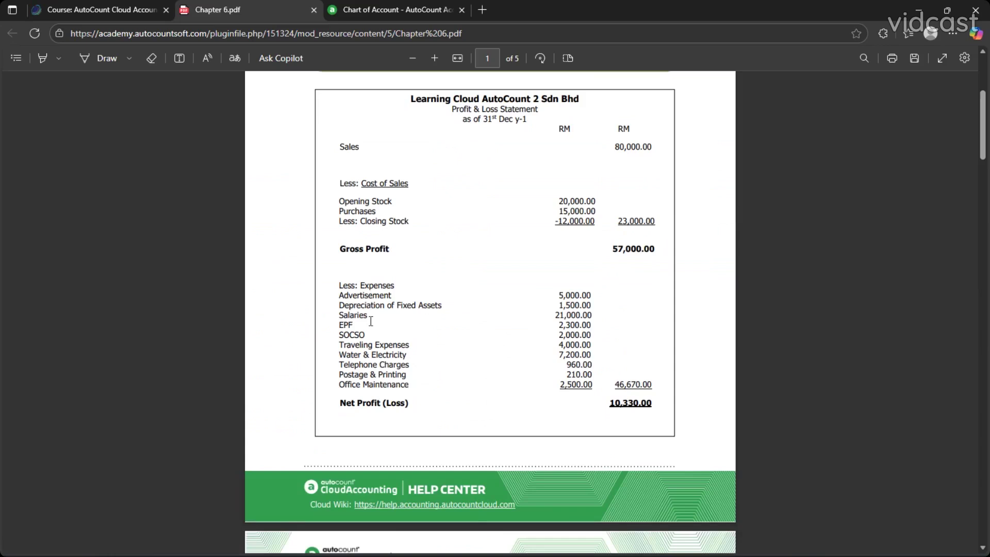
key(ctrl+Tab)
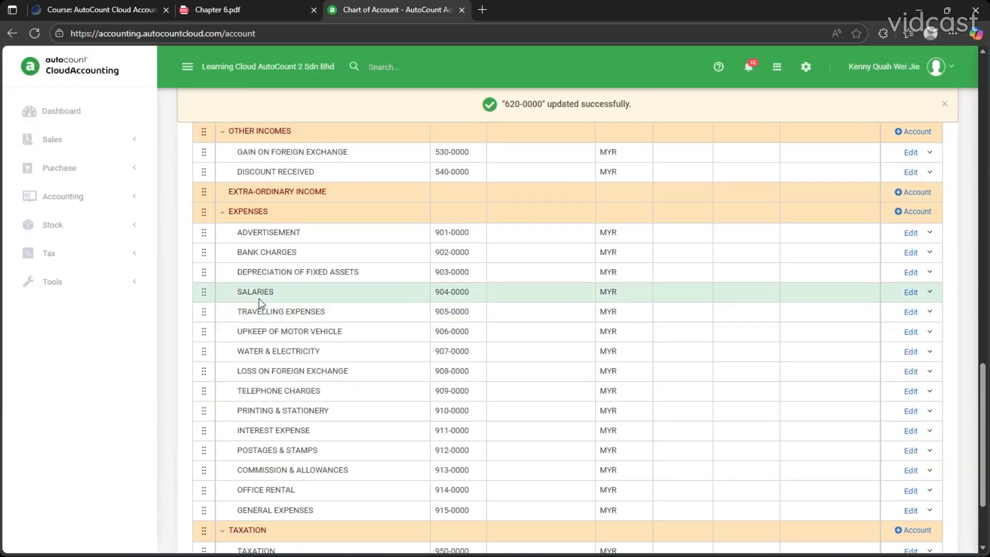
key(ctrl+shift+Tab)
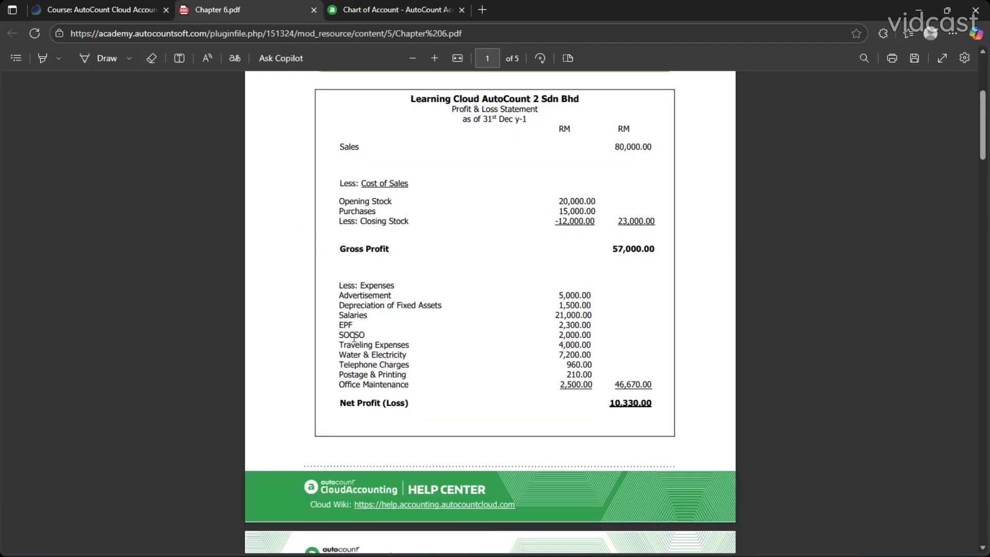
key(ctrl+Tab)
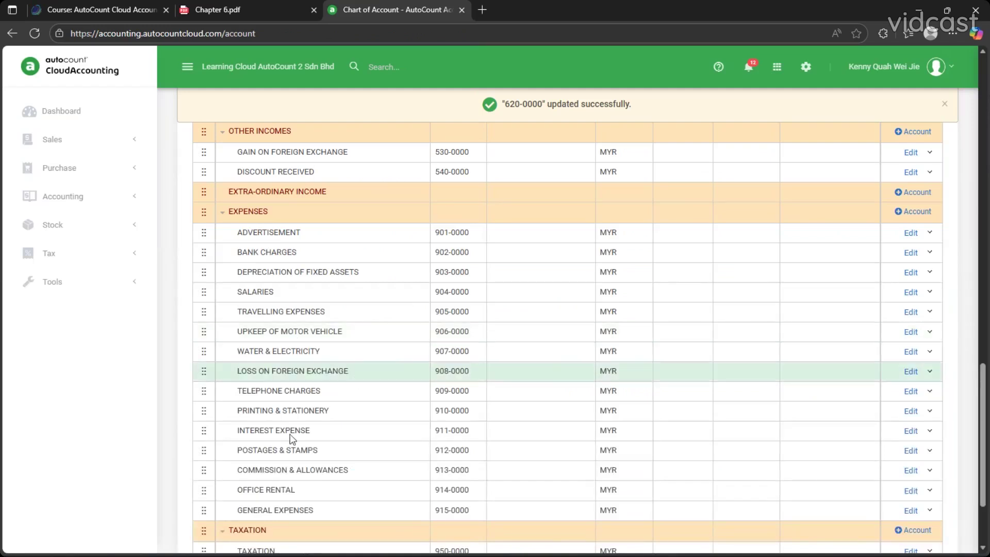
scroll(274, 289, down, 2)
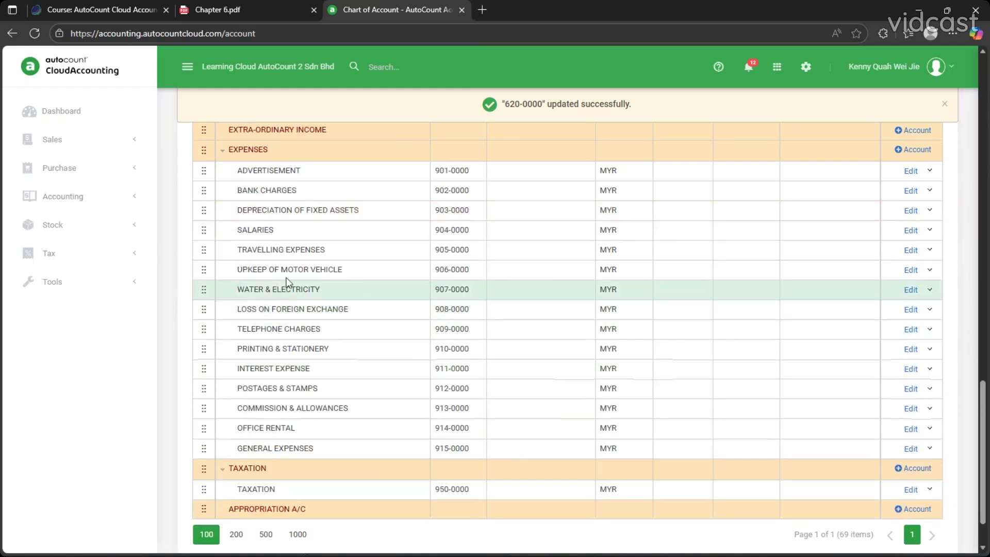
click(907, 151)
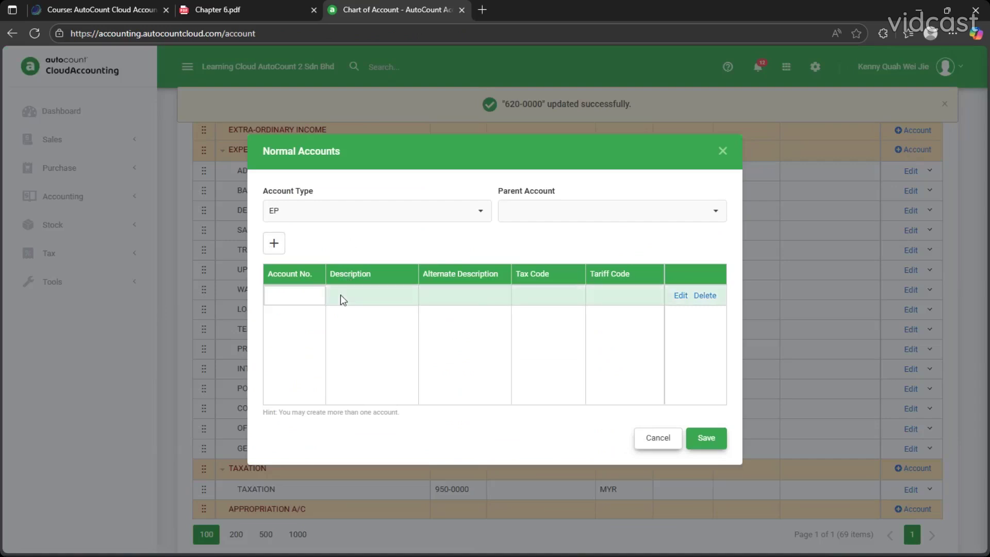
click(357, 307)
click(648, 202)
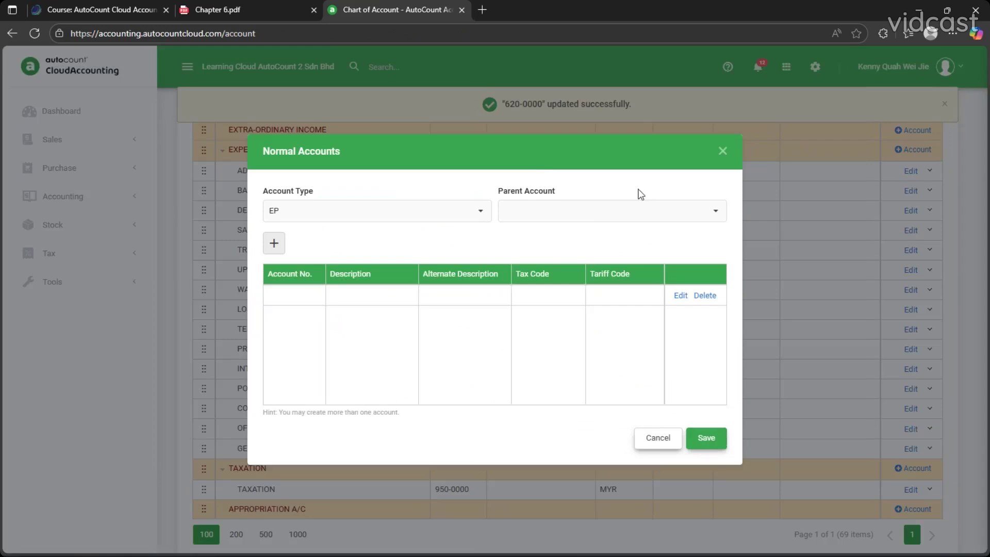
drag(534, 156, 806, 137)
click(866, 138)
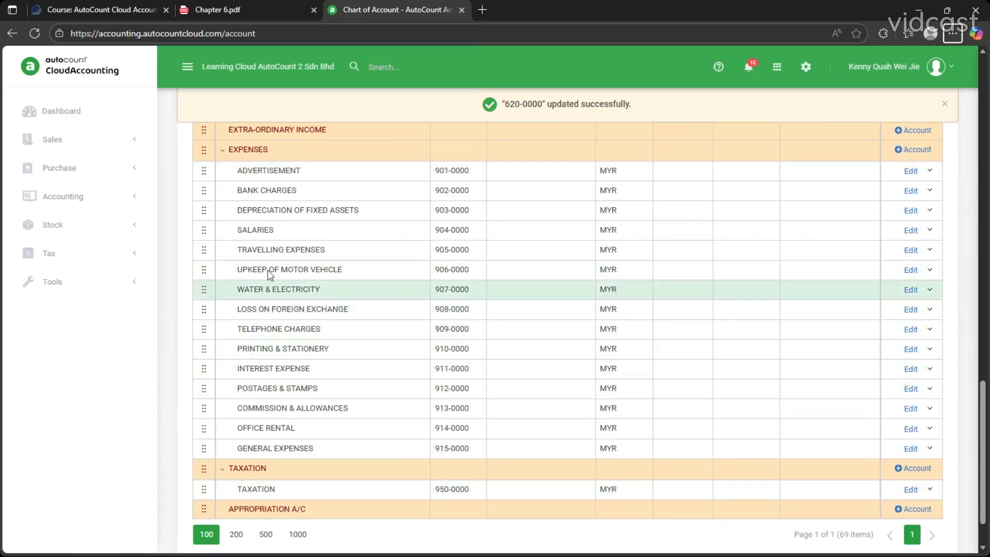
Check the statement's expense items, down to Postage & Printing, against the expense accounts to find names needing changes
click(217, 10)
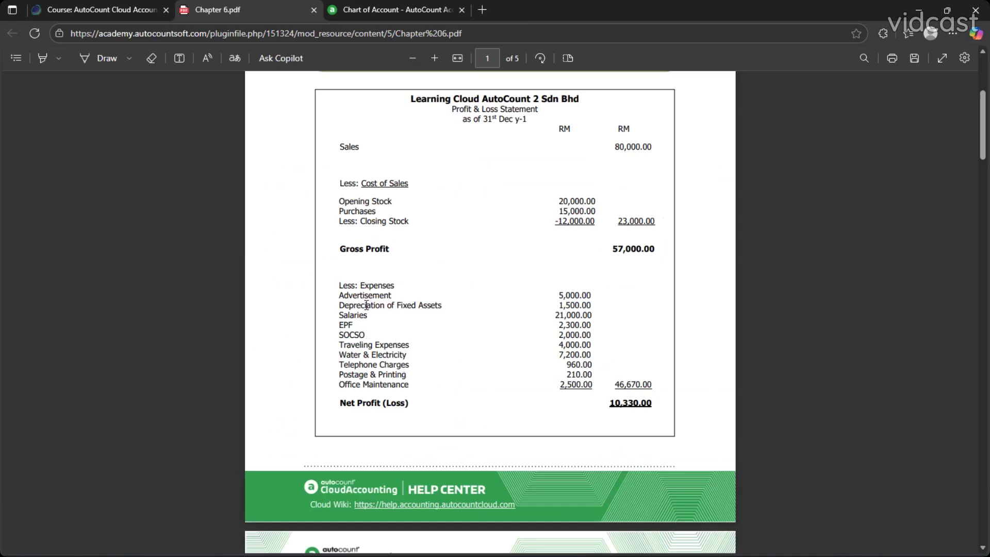
key(ctrl+Tab)
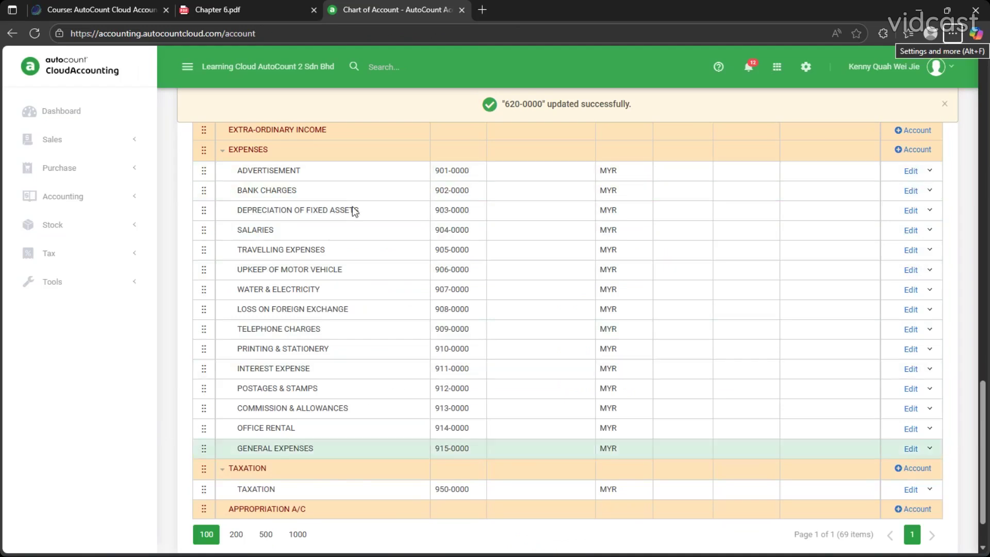
key(alt+Tab)
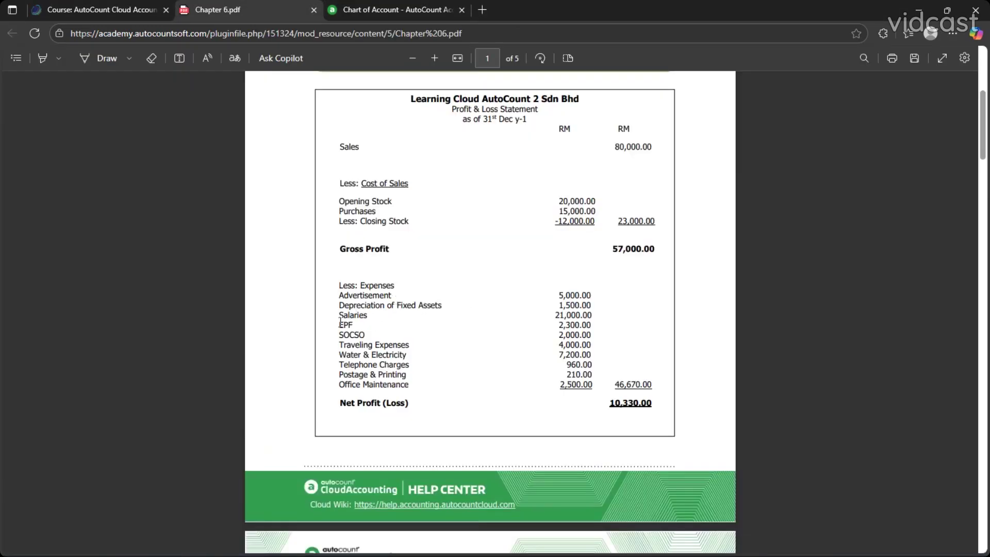
key(alt+Tab)
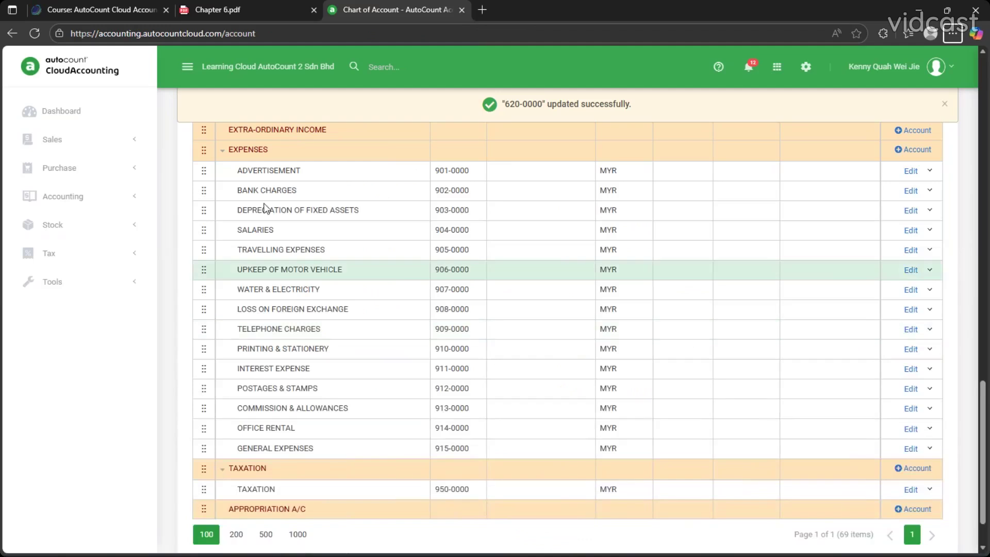
key(alt+Tab)
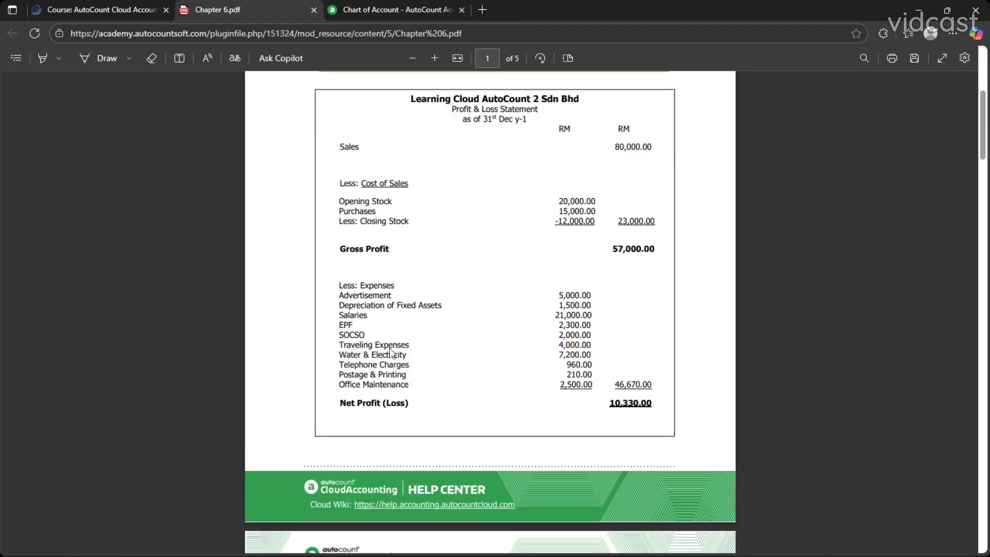
key(alt+Tab)
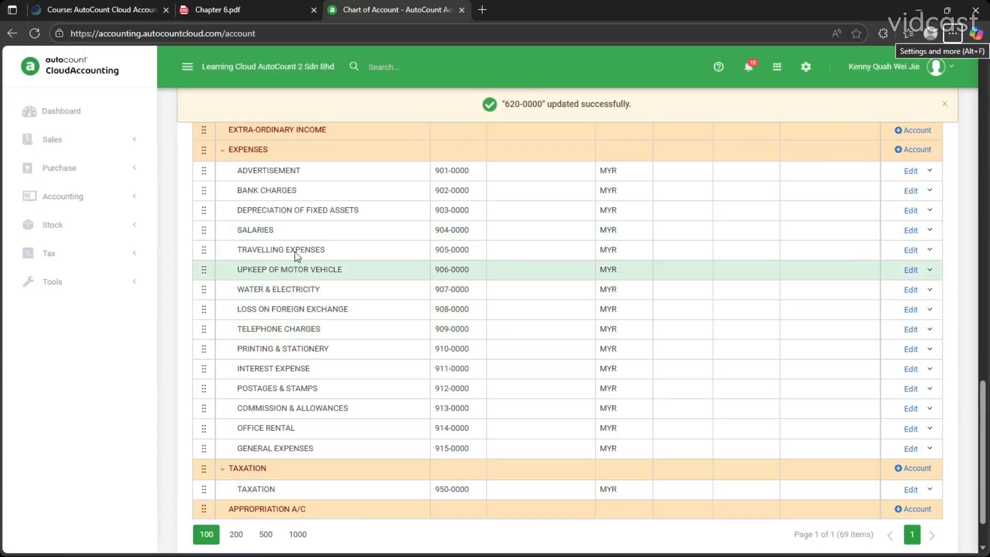
key(alt+Tab)
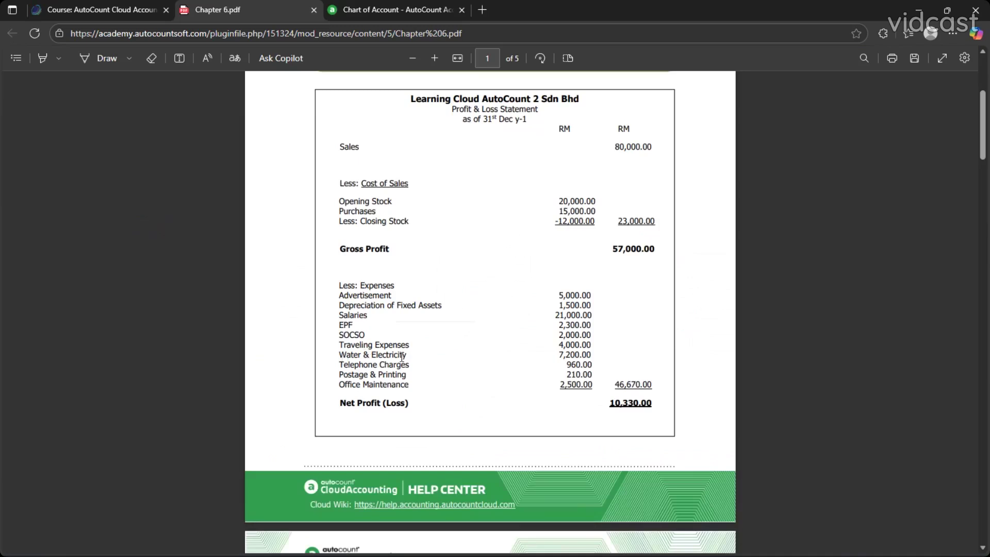
key(alt+Tab)
key(alt+Tab)
key(ctrl+Tab)
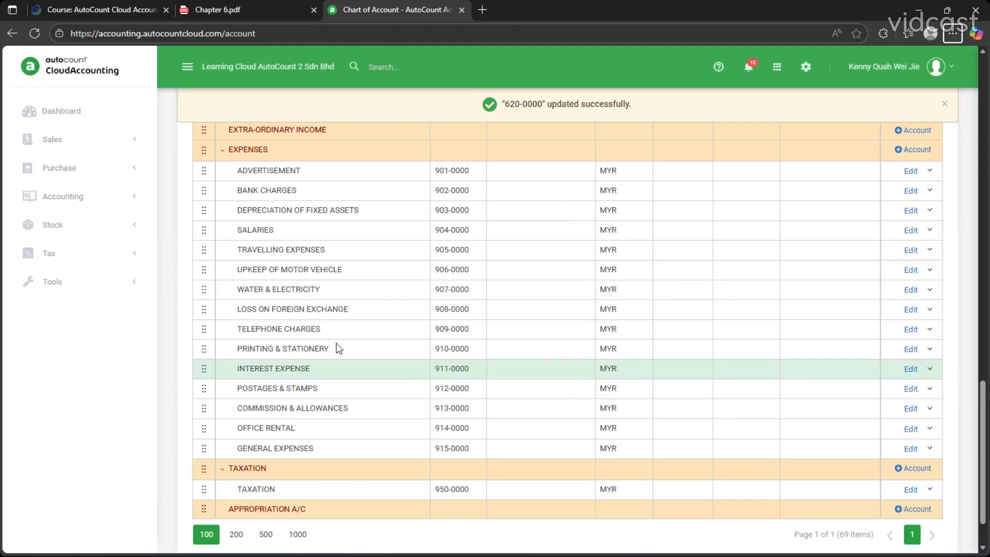
key(ctrl+shift+Tab)
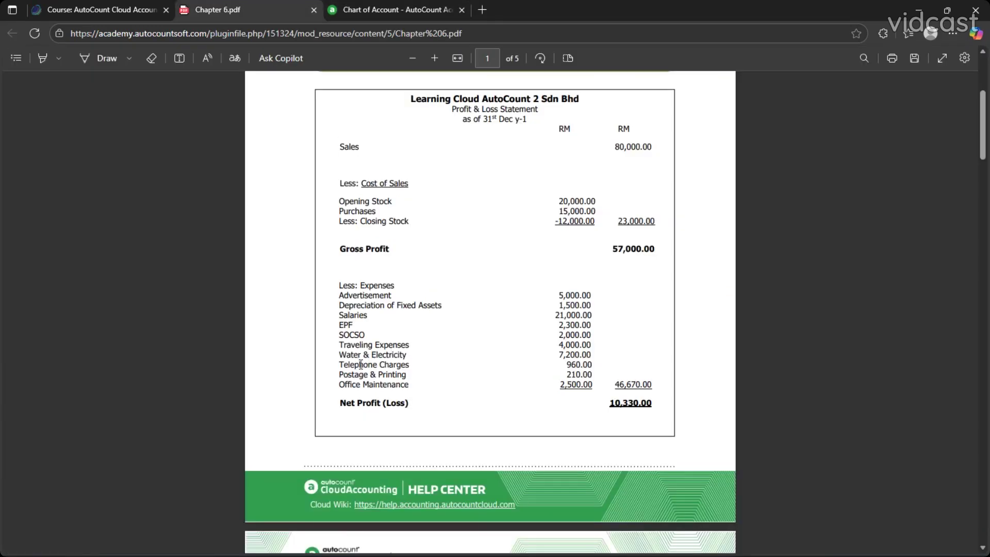
key(ctrl+Tab)
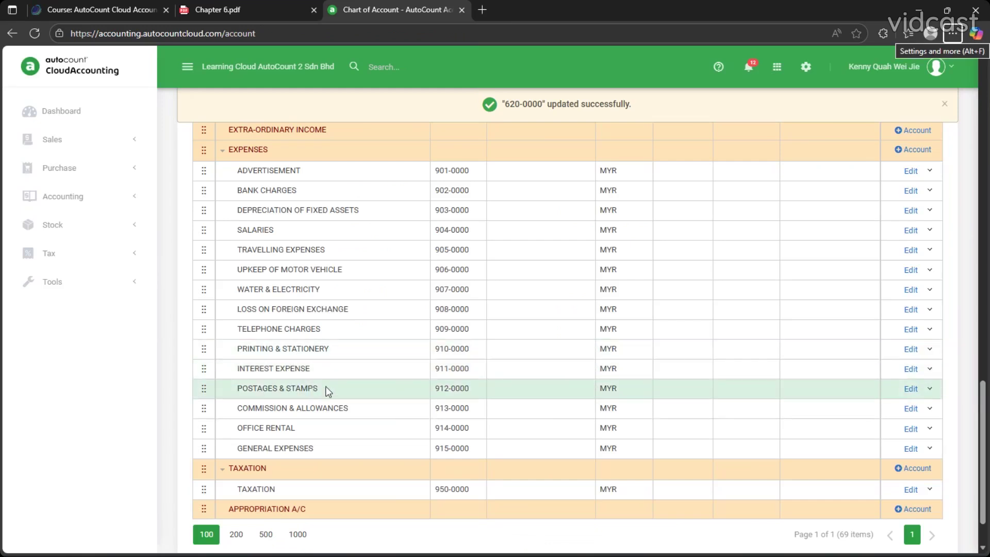
Rename the POSTAGES & STAMPS expense account (912-0000) to POSTAGE & PRINTING, matching the Profit & Loss Statement, and save it
click(911, 389)
drag(447, 331, 396, 323)
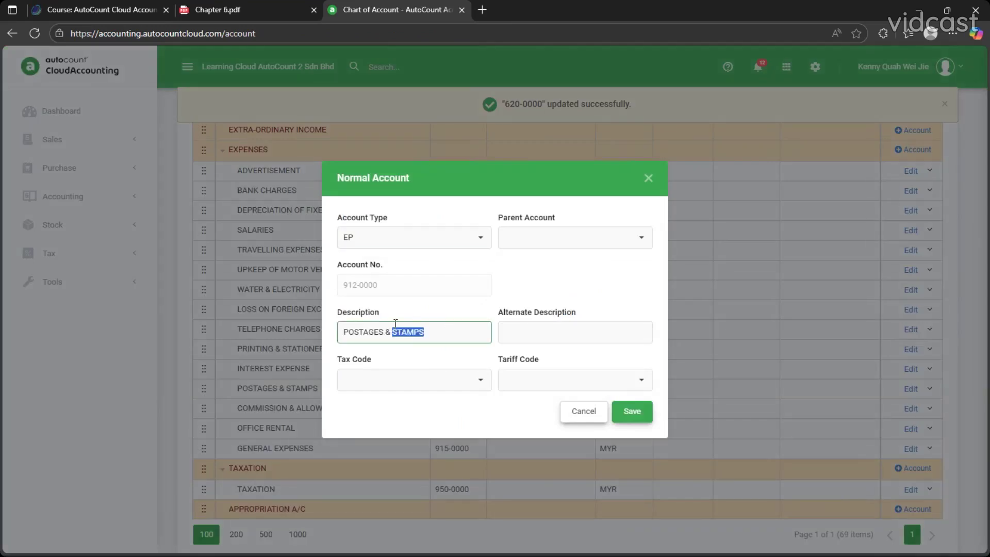
text(PRINTING)
click(291, 8)
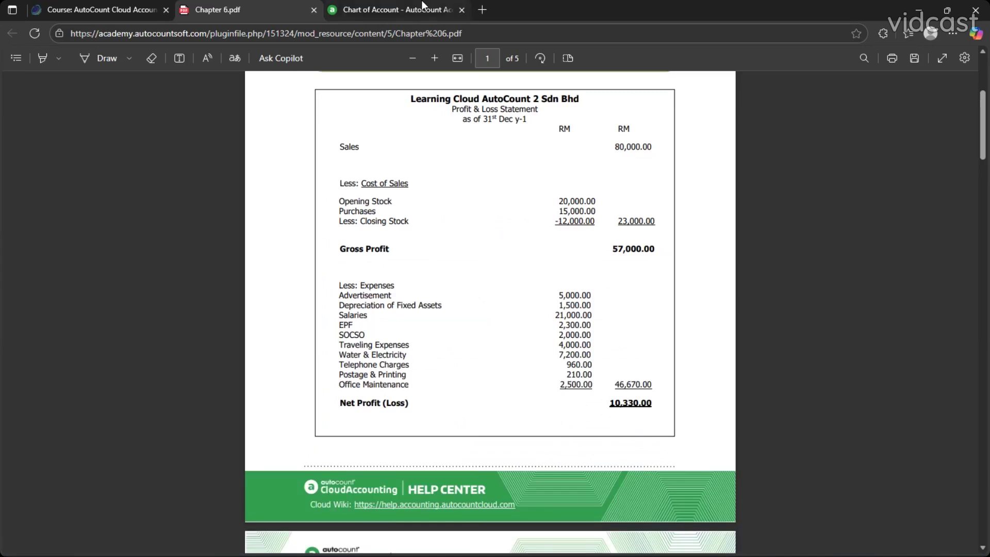
click(421, 8)
click(384, 332)
click(632, 411)
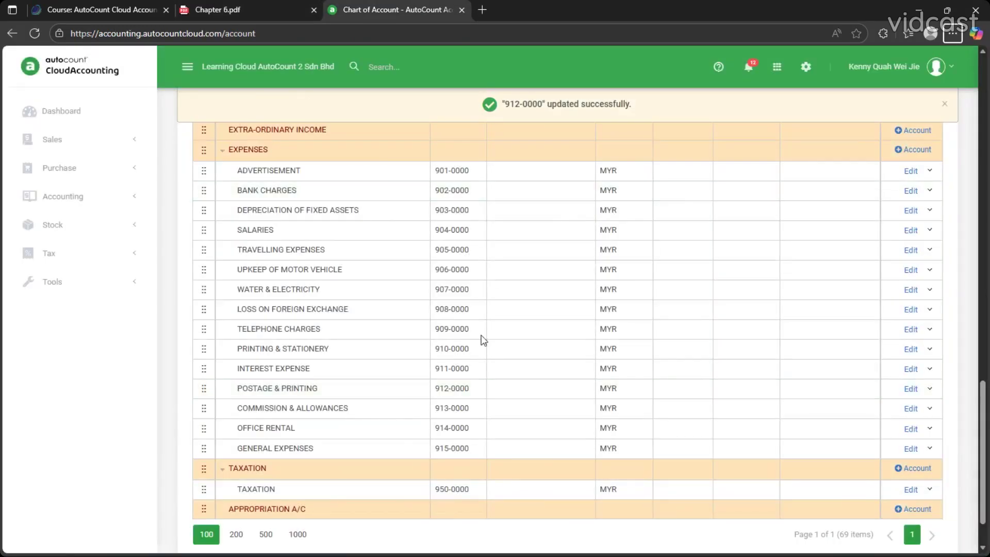
Rename COMMISSION & ALLOWANCES (913-0000) to Office Maintenance, copying the name from the Profit & Loss Statement, and save it
key(ctrl+shift+Tab)
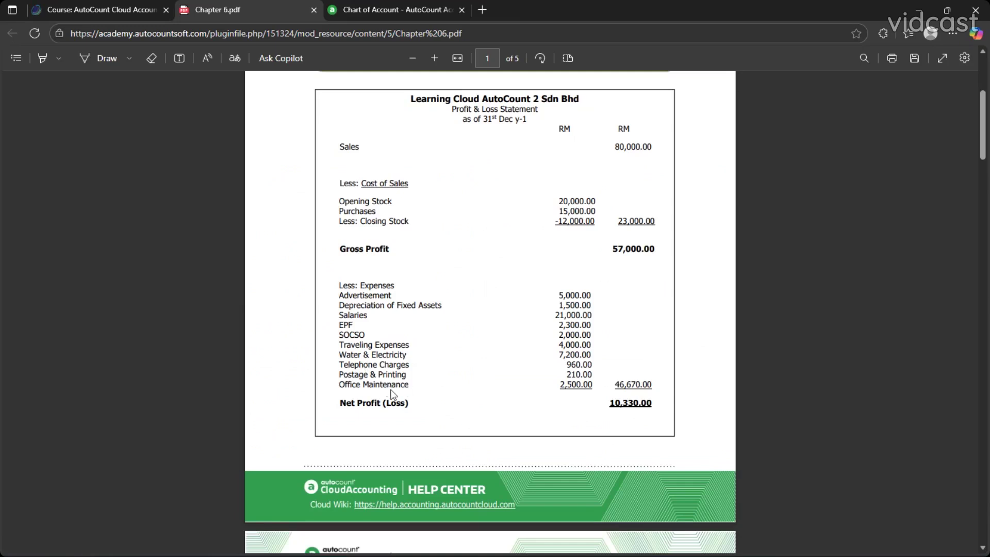
key(ctrl+Tab)
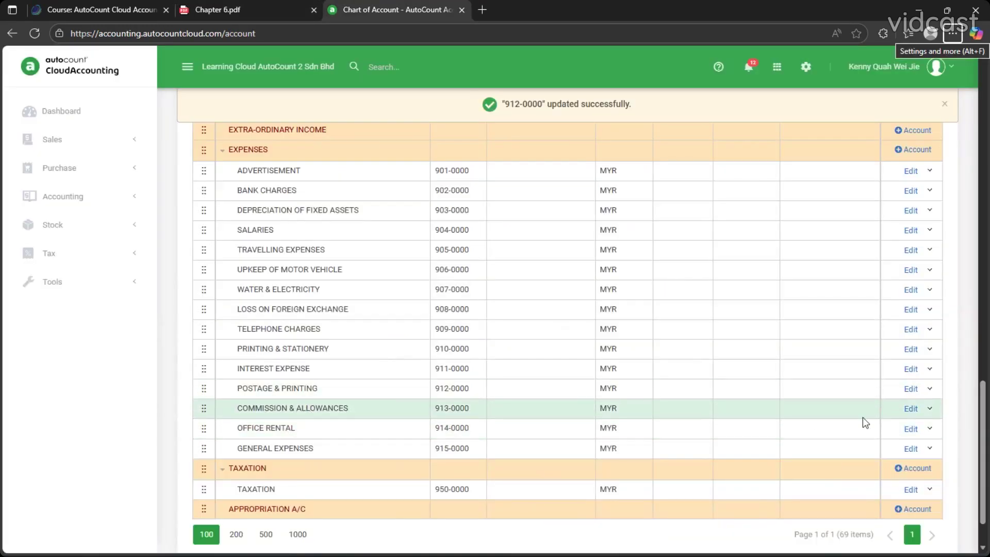
click(909, 409)
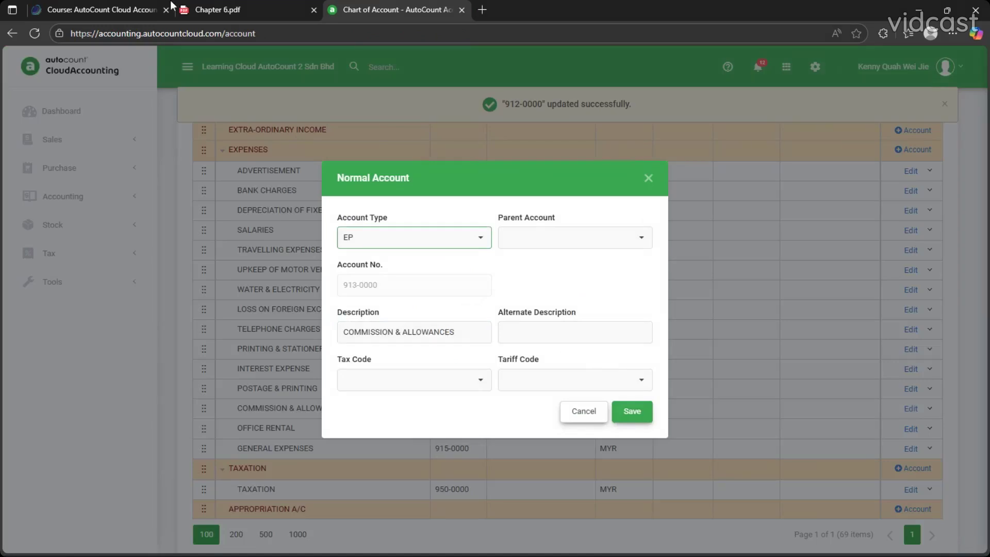
click(214, 9)
drag(340, 383, 413, 385)
key(ctrl+c)
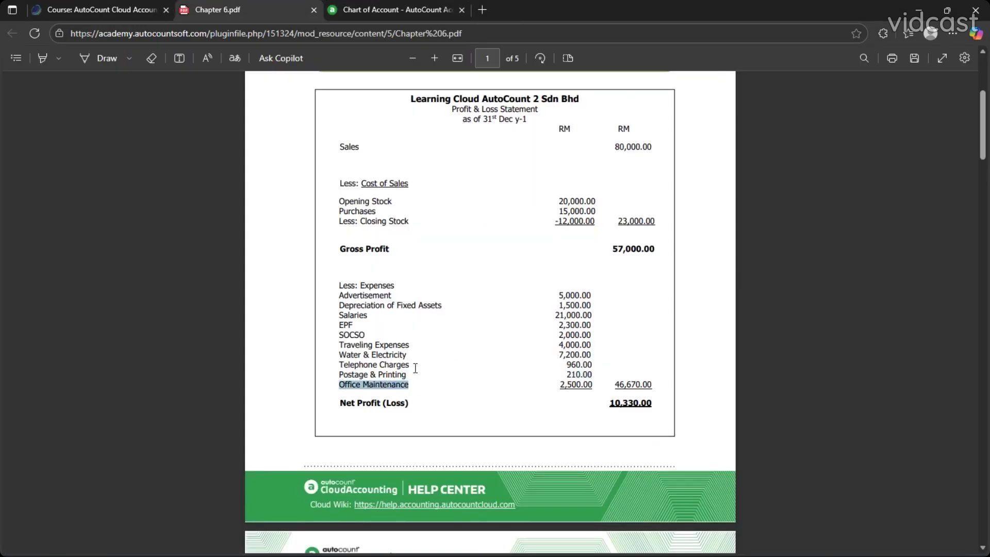
click(390, 9)
triple_click(454, 332)
key(ctrl+v)
click(632, 411)
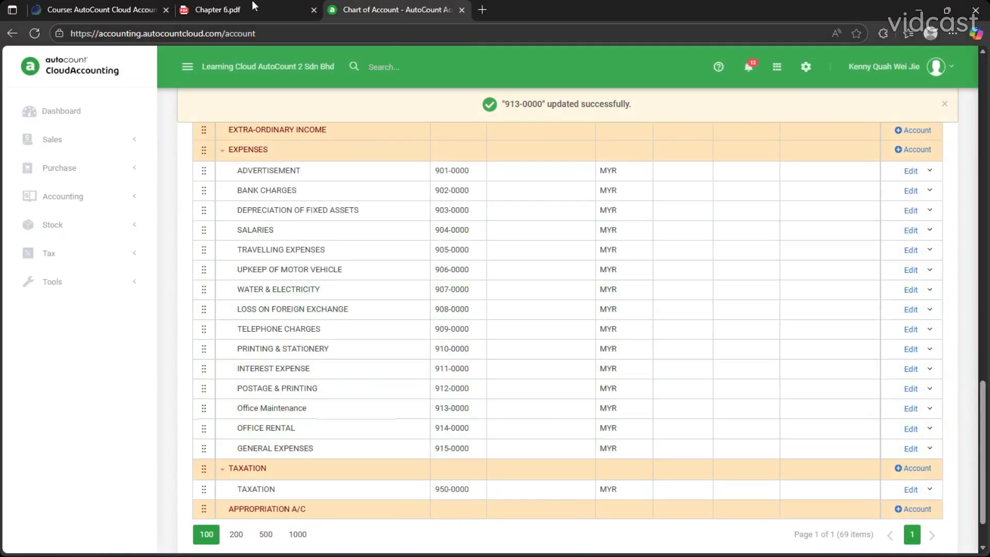
Look up EPF in the Profit & Loss Statement's expenses, rename PRINTING & STATIONERY (910-0000) to EPF, and save it
key(ctrl+shift+Tab)
drag(339, 324, 354, 327)
click(375, 17)
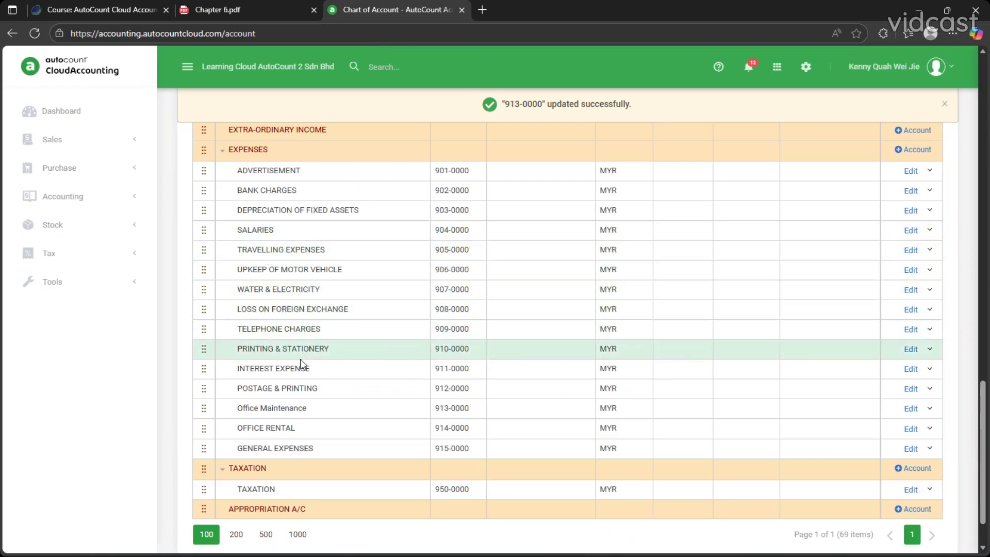
click(242, 8)
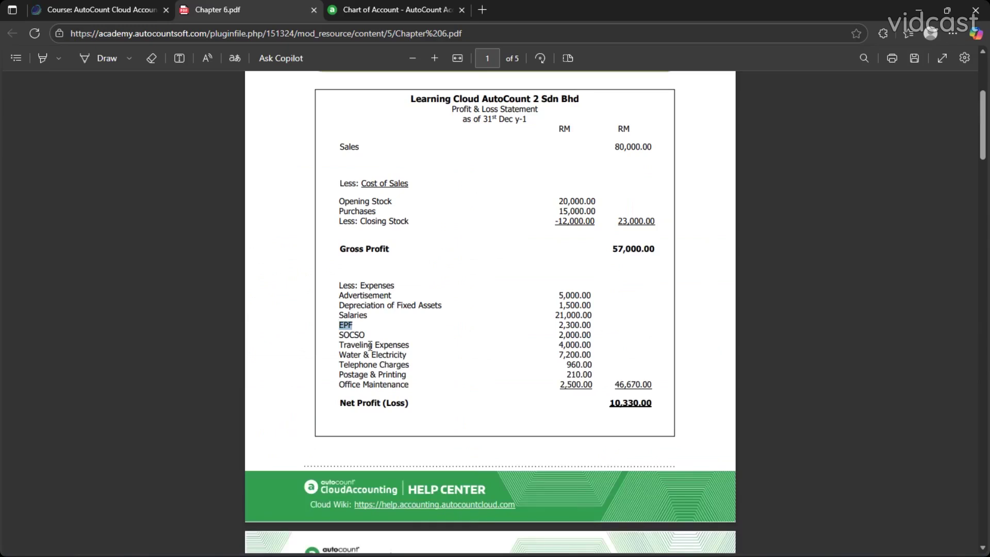
click(356, 9)
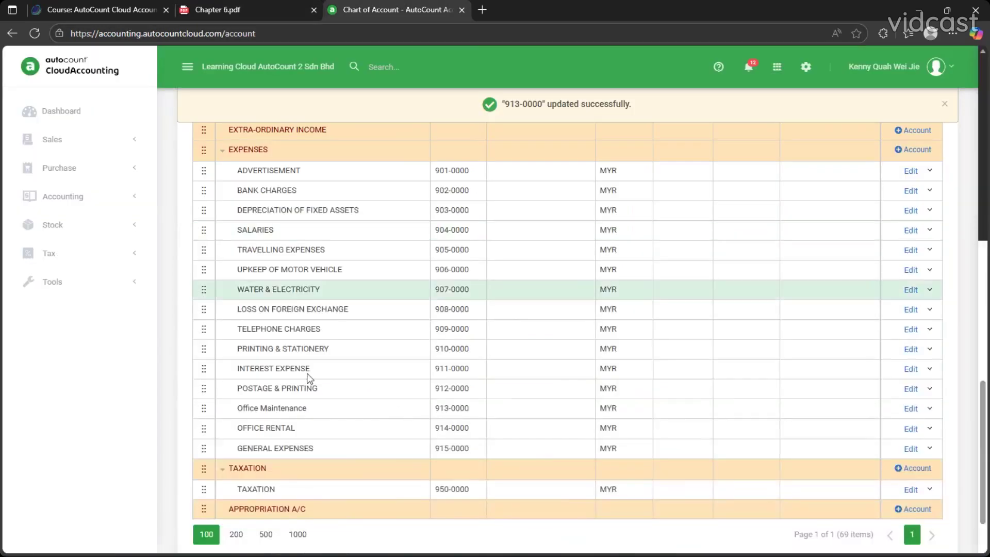
click(911, 349)
triple_click(450, 330)
text(EPF)
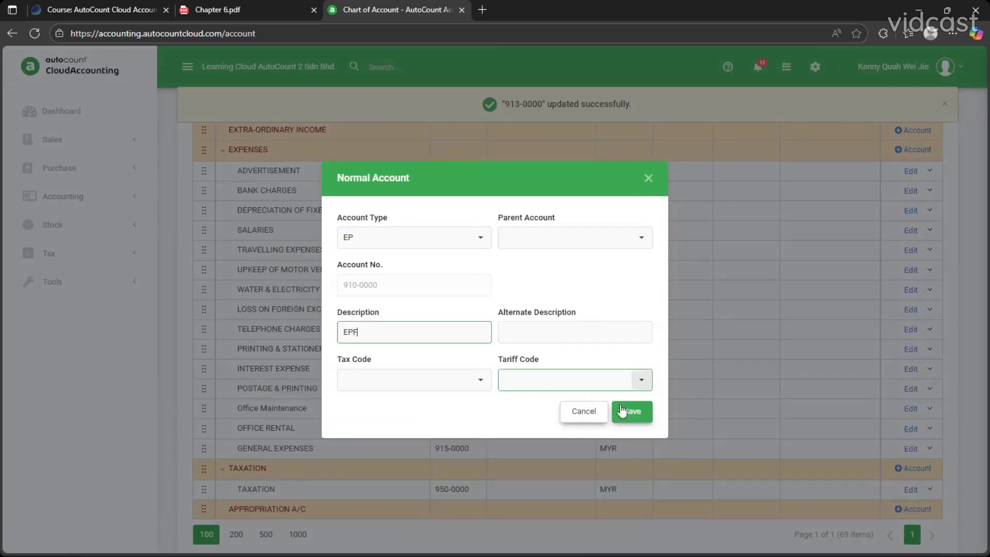
click(632, 410)
Rename the INTEREST EXPENSE account (911-0000) to SOCSO and save it
click(910, 369)
click(427, 331)
drag(427, 331, 236, 325)
text(SOCSO)
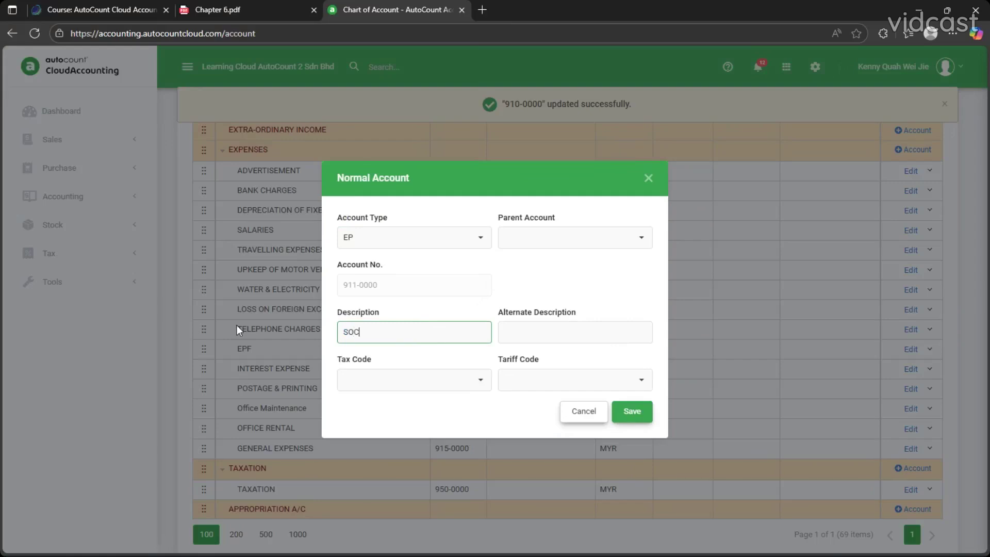
click(625, 411)
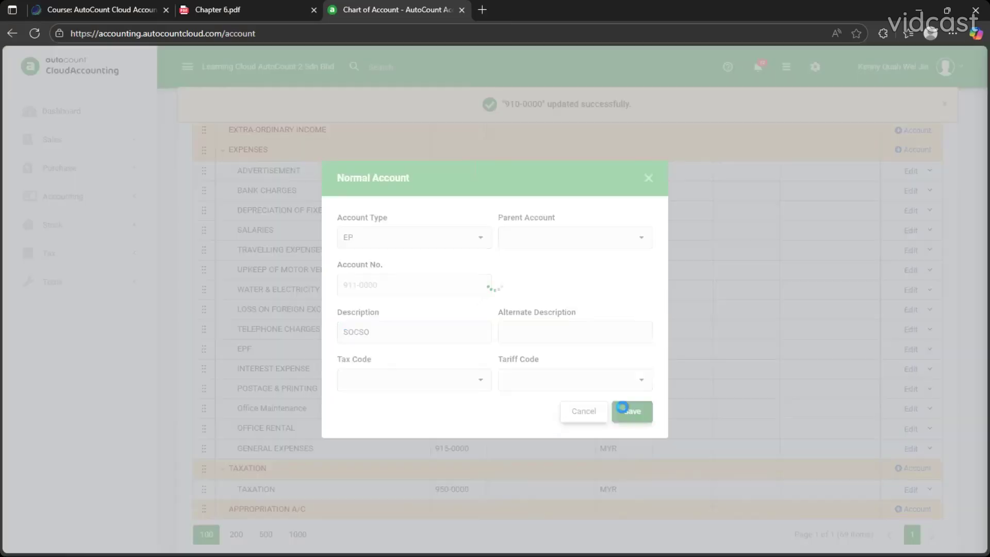
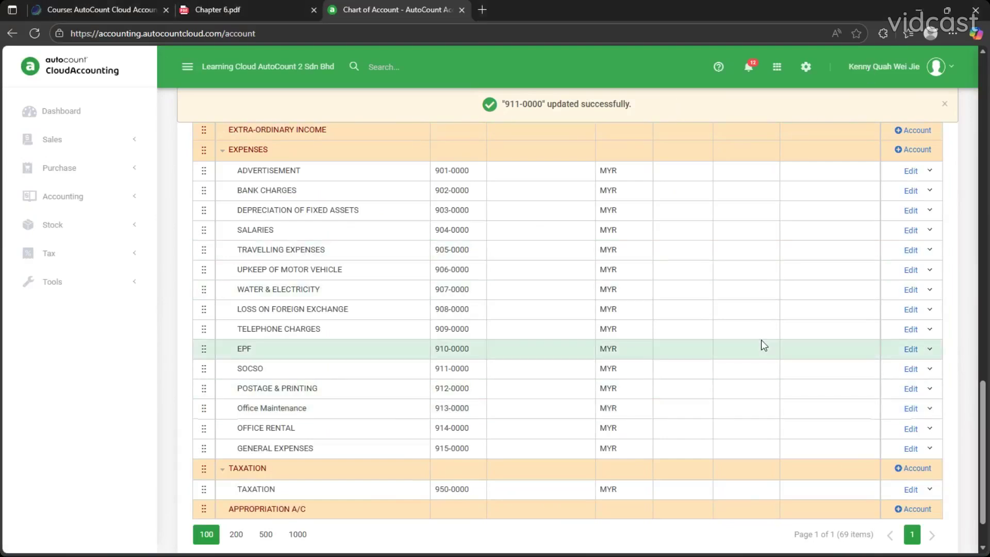
Open the Opening Balance page from the company settings and bring its account list into view
scroll(768, 350, up, 15)
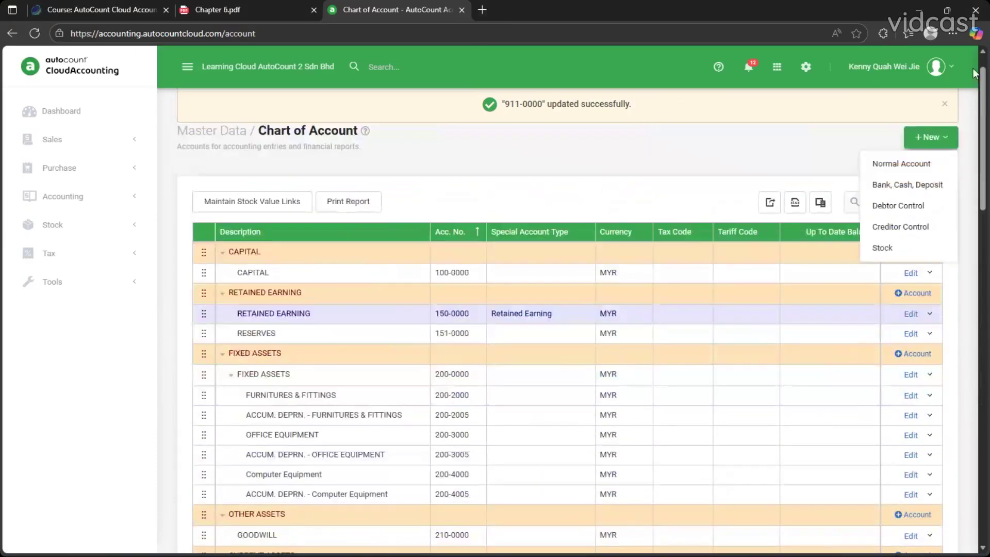
click(806, 67)
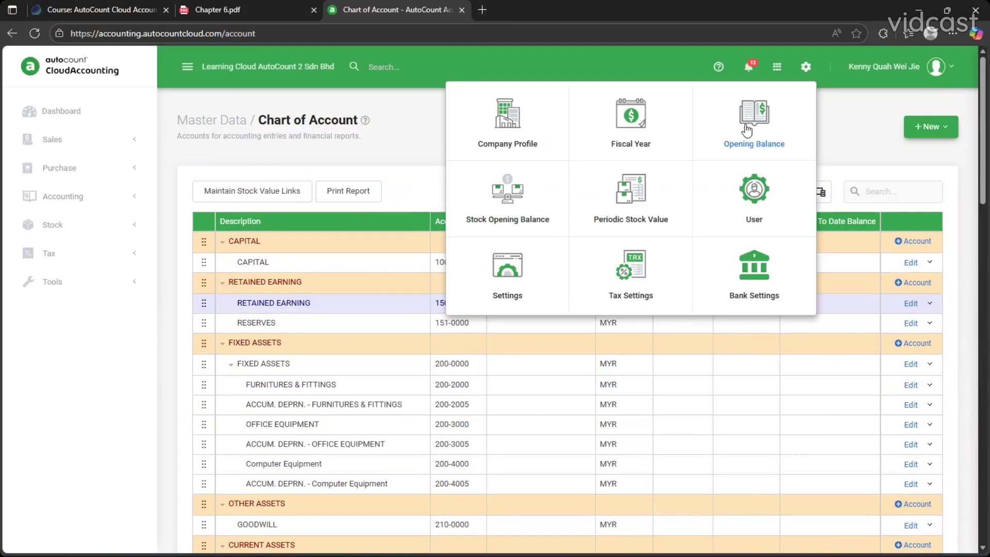
click(747, 129)
scroll(633, 307, down, 3)
scroll(666, 287, up, 1)
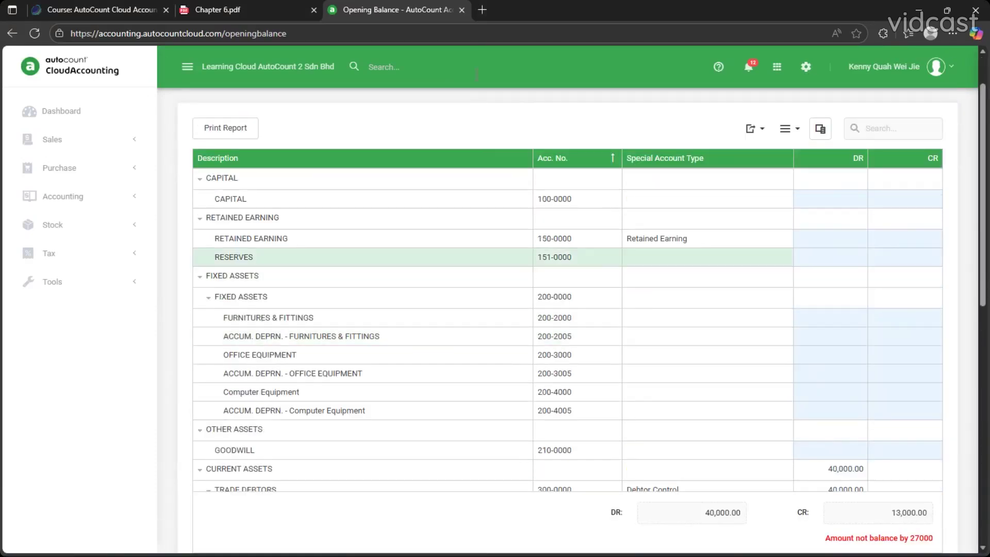
Consult the Balance Sheet in Chapter 6.pdf and enter a credit opening balance of 108,454.00 for the CAPITAL account (100-0000)
click(279, 8)
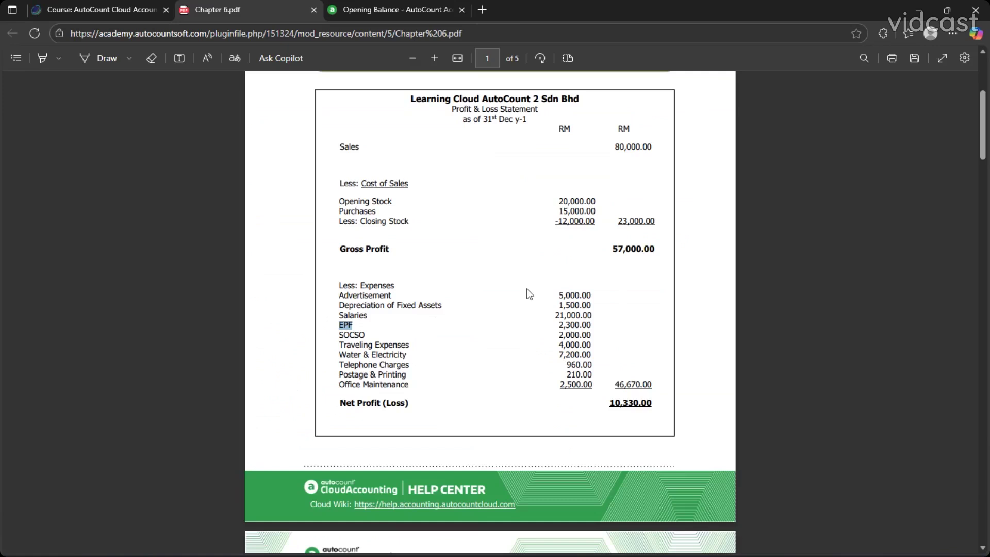
scroll(559, 423, down, 10)
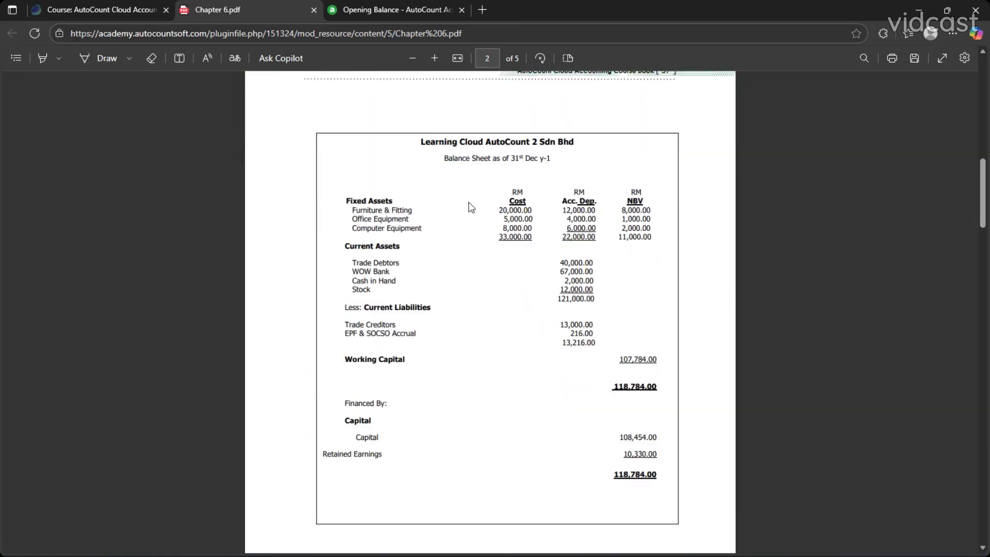
drag(658, 470, 449, 142)
click(648, 274)
click(354, 9)
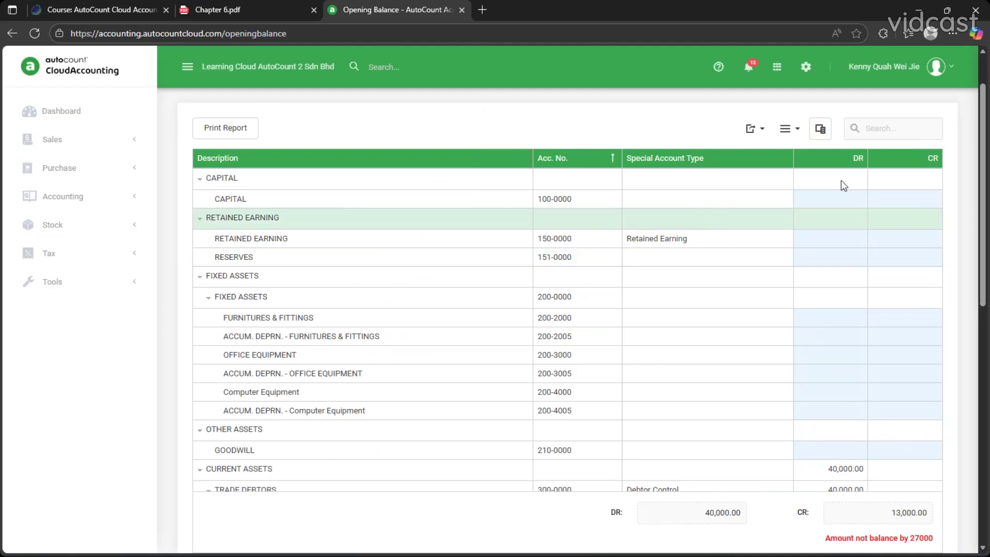
click(893, 199)
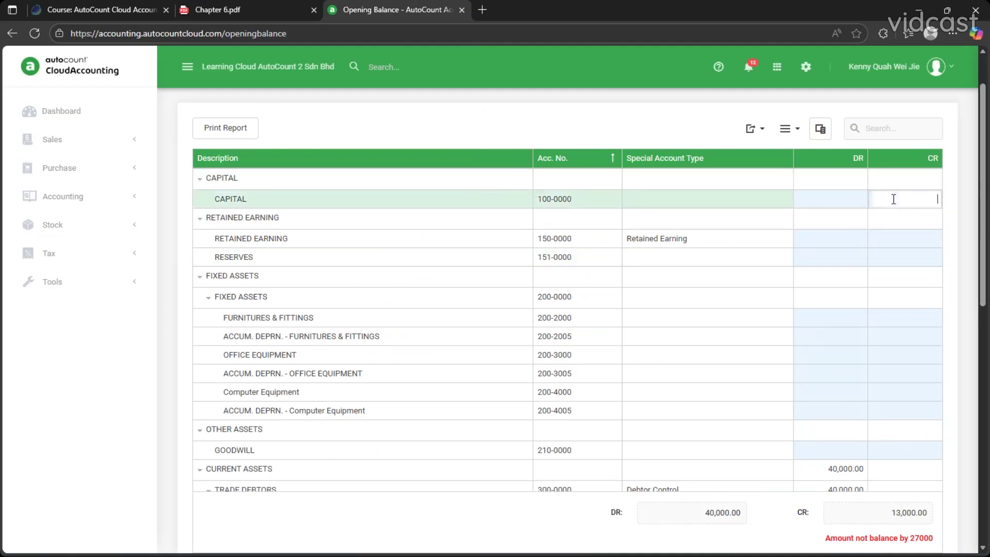
text(108,454)
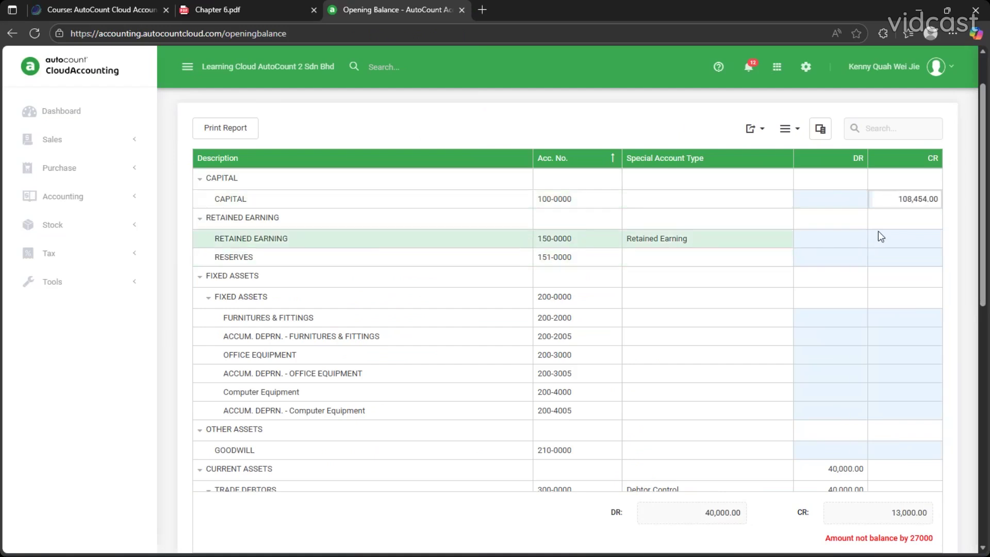
key(Return)
Enter a credit opening balance of 10,330.00 for RETAINED EARNING (150-0000)
click(908, 238)
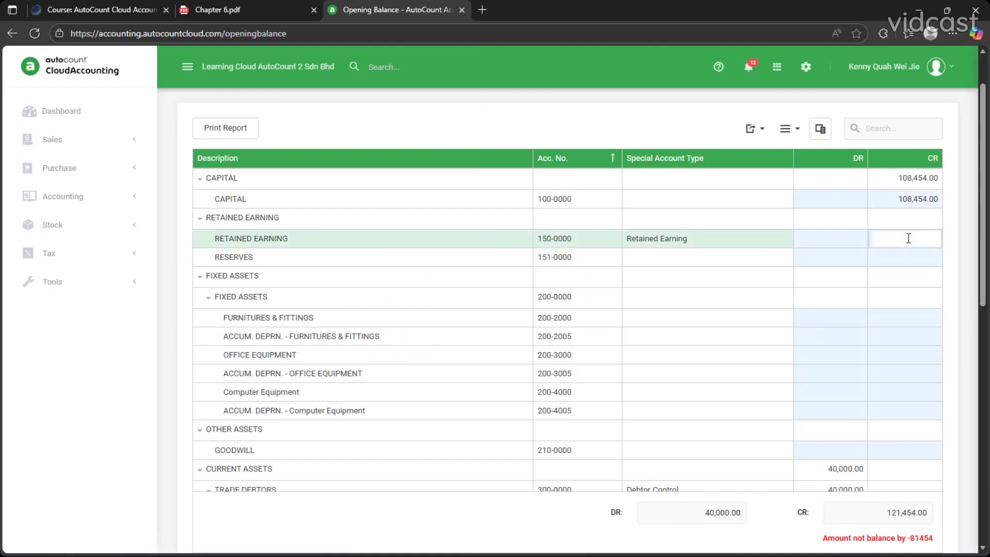
text(103,330)
key(BackSpace)
key(BackSpace)
text(30)
key(Return)
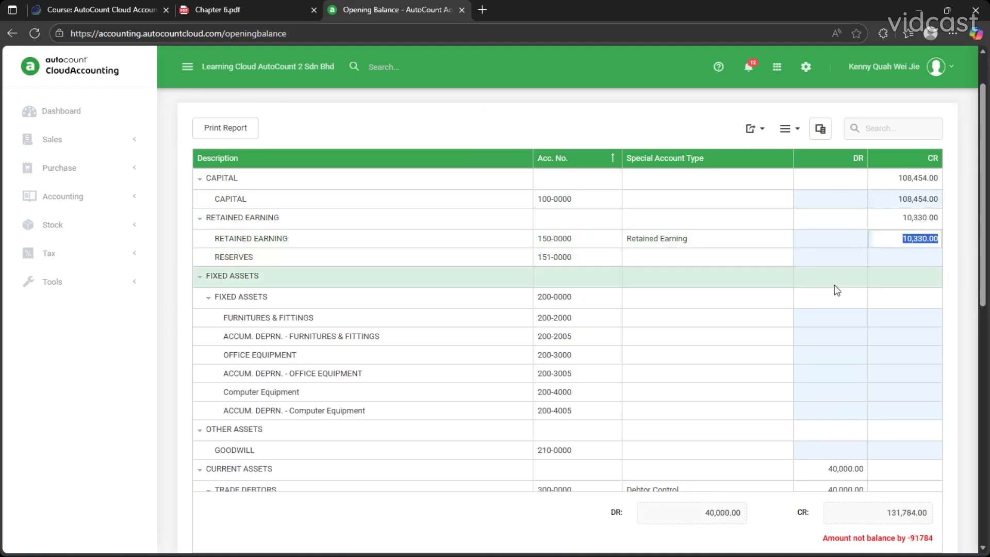
Enter opening balances of 20,000.00 debit for FURNITURES & FITTINGS and 12,000.00 credit for its accumulated depreciation
click(817, 320)
click(820, 320)
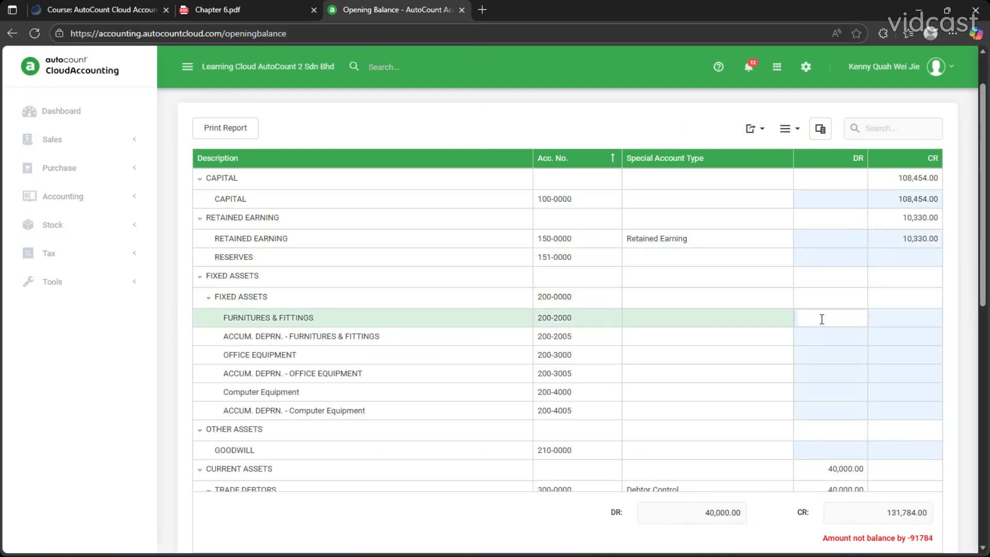
text(20,000)
key(Return)
click(895, 338)
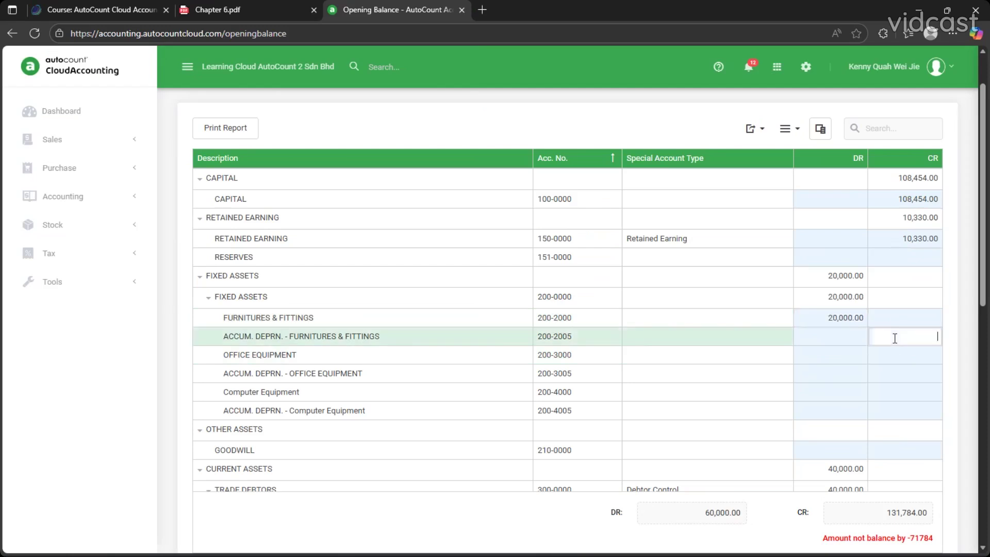
text(12,000)
Enter opening balances of 5,000.00 debit for OFFICE EQUIPMENT and 4,000.00 credit for its accumulated depreciation
click(835, 359)
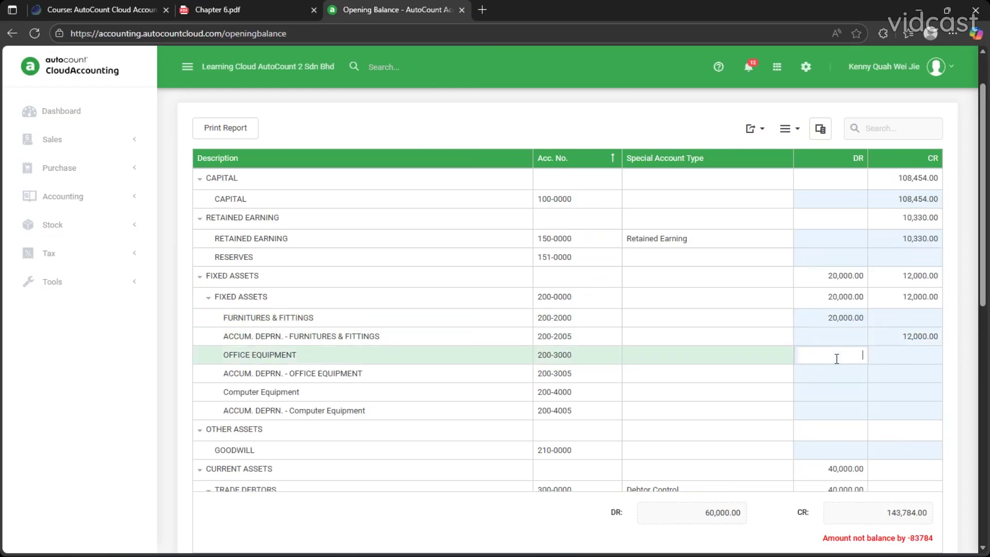
text(5,000)
key(Return)
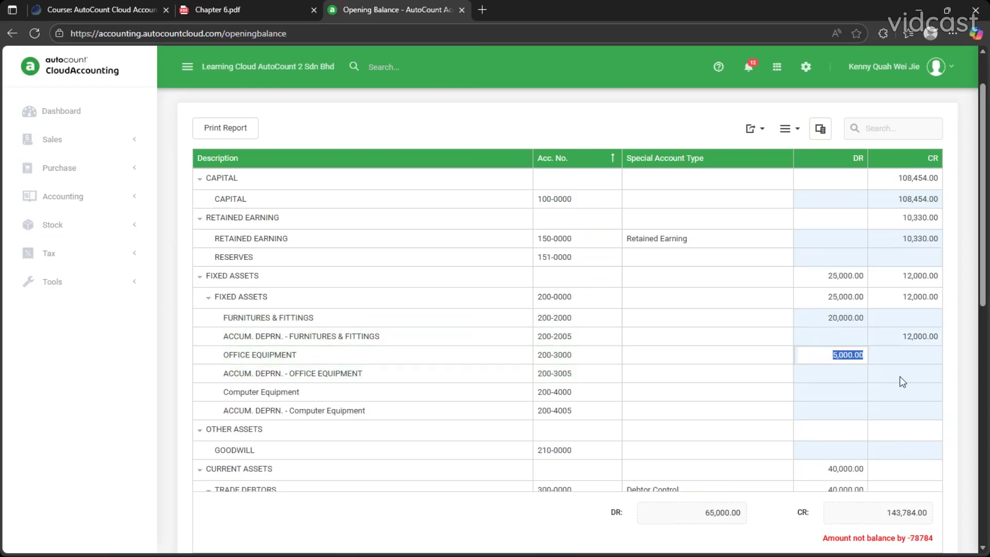
click(899, 377)
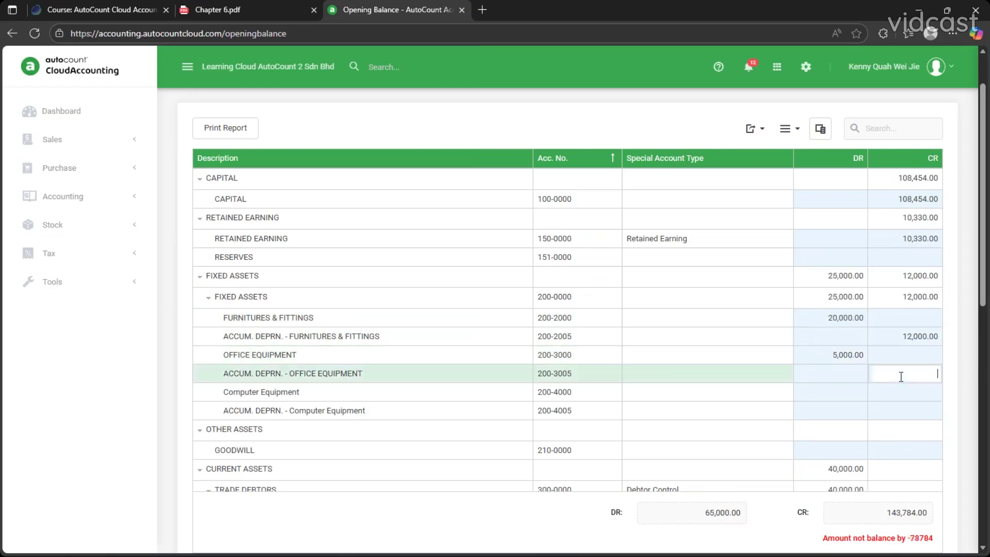
text(4000)
key(Return)
Enter opening balances of 8,000.00 debit for Computer Equipment and 6,000.00 credit for its accumulated depreciation
click(834, 394)
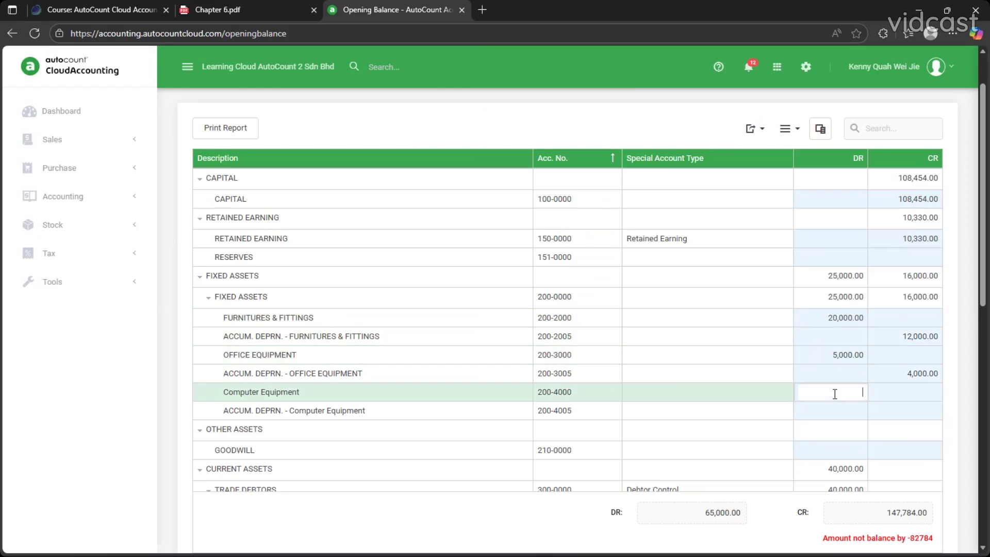
text(8,000.00)
click(909, 411)
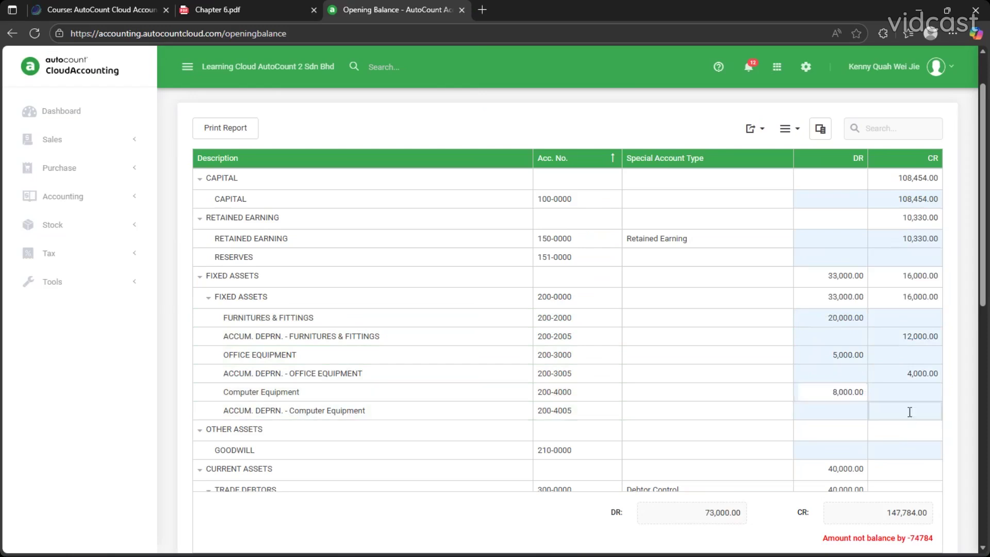
text(60)
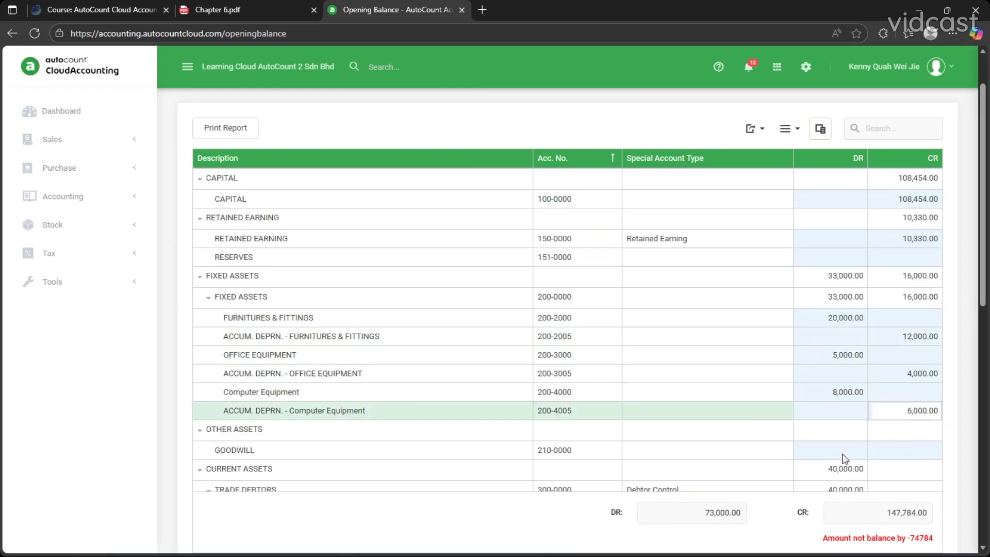
key(Return)
scroll(821, 439, down, 3)
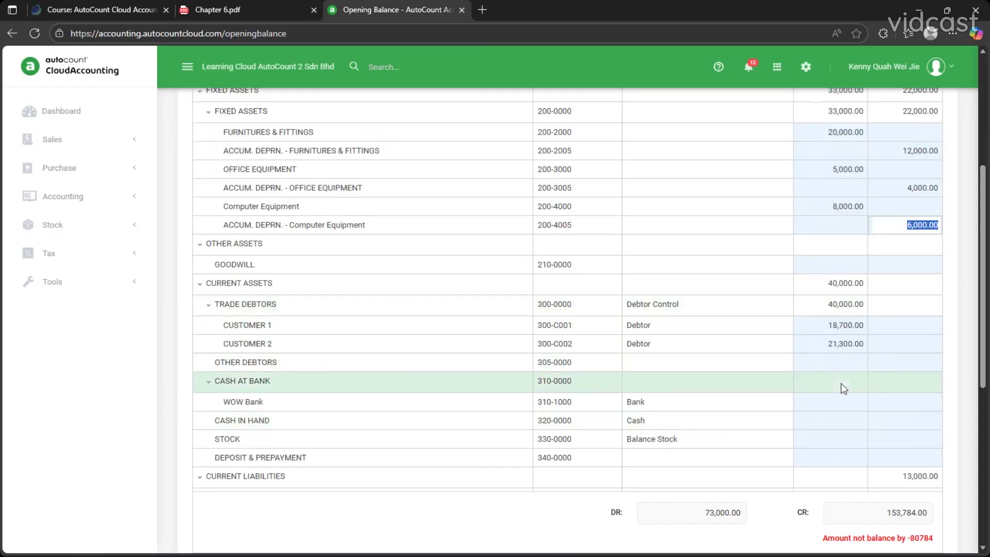
Enter debit opening balances of 67,000.00 for WOW Bank and 2,000.00 for CASH IN HAND
click(837, 402)
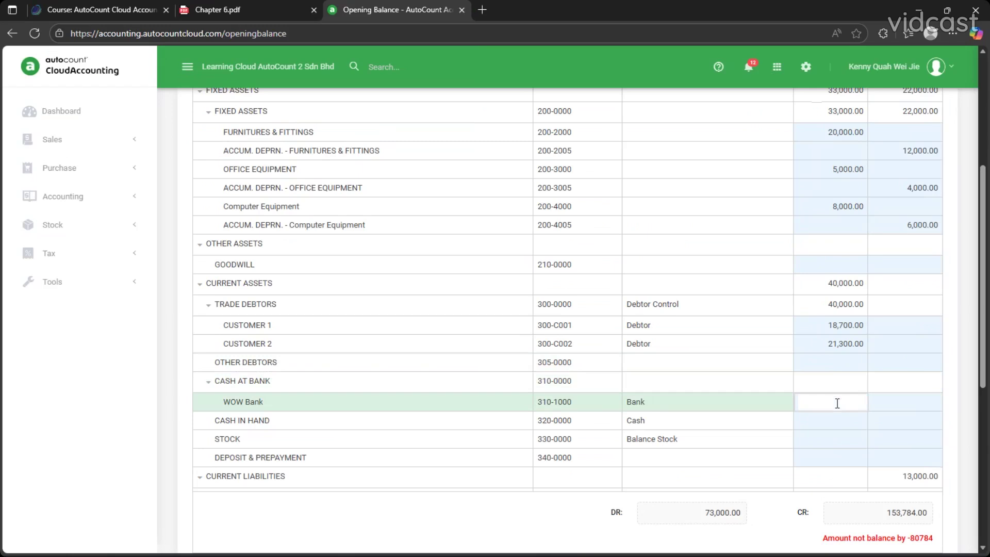
text(670000.00)
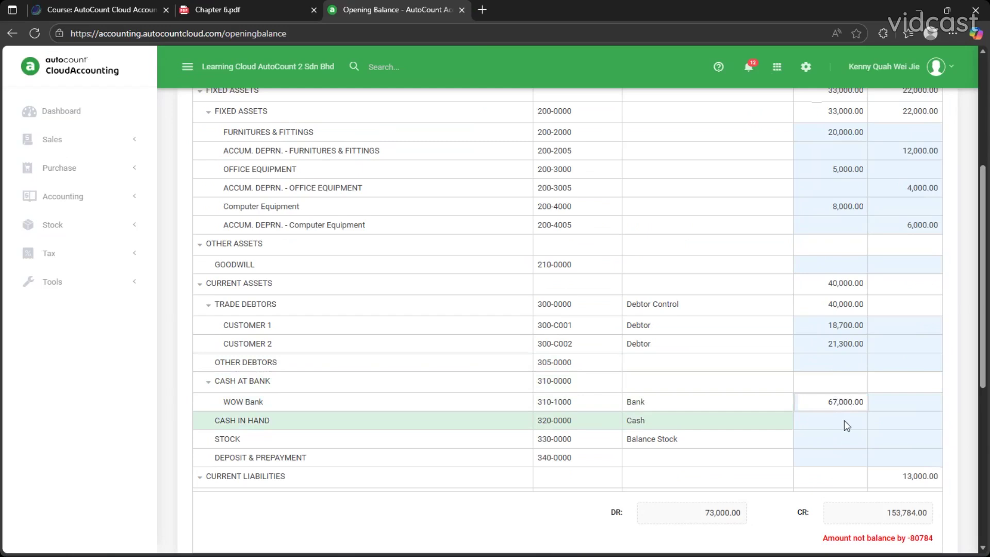
key(Return)
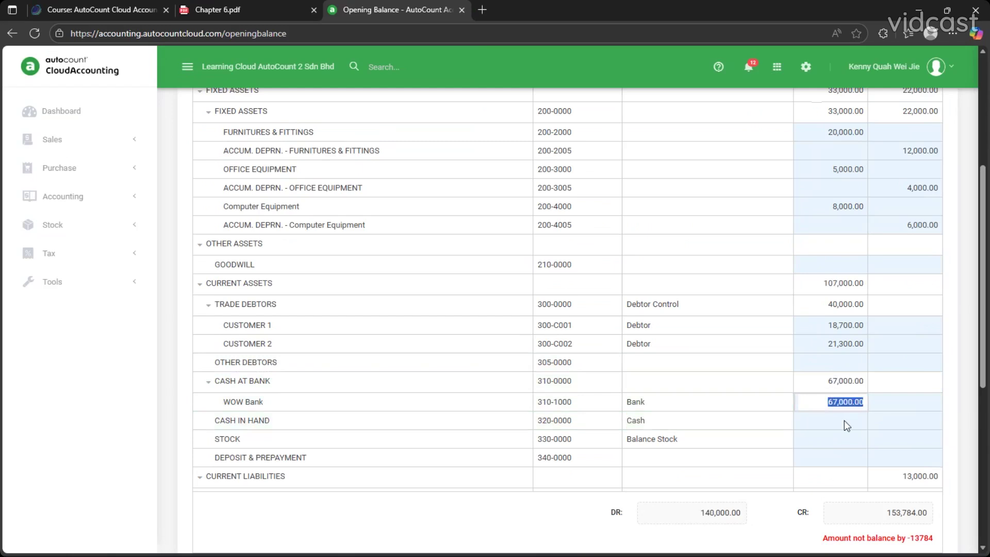
click(846, 420)
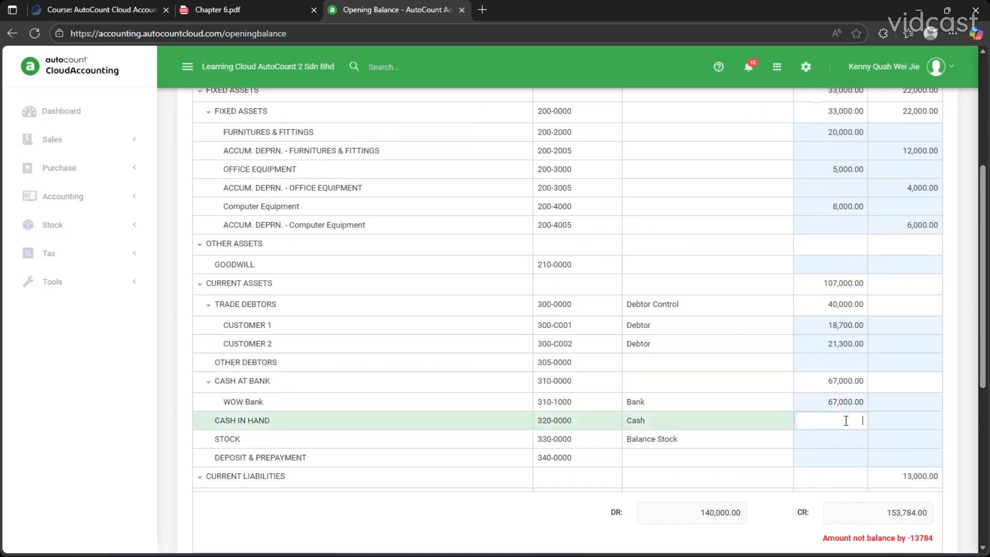
text(200)
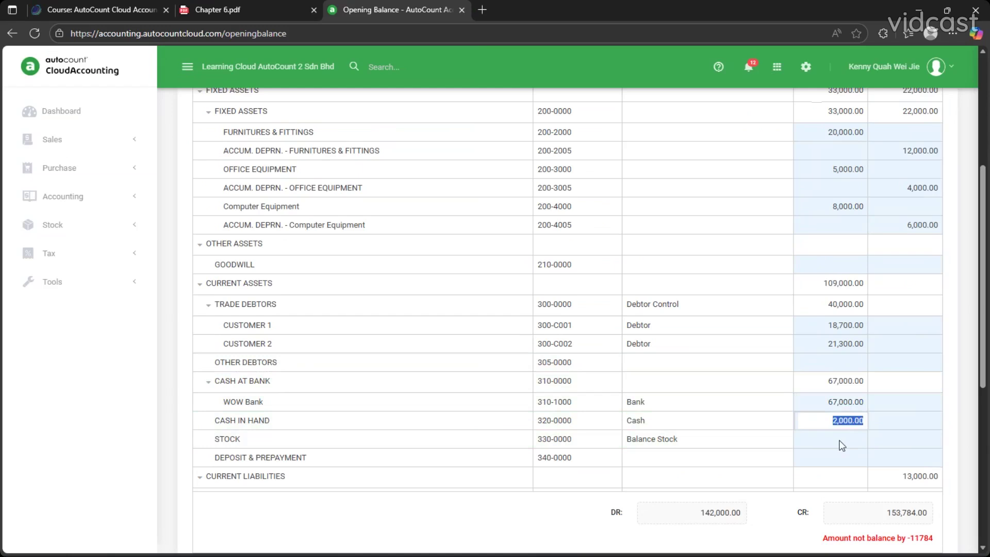
Enter a debit opening balance of 12,000.00 for STOCK and a credit opening balance of 216.00 for EPF & SOCSO Accrual
click(840, 440)
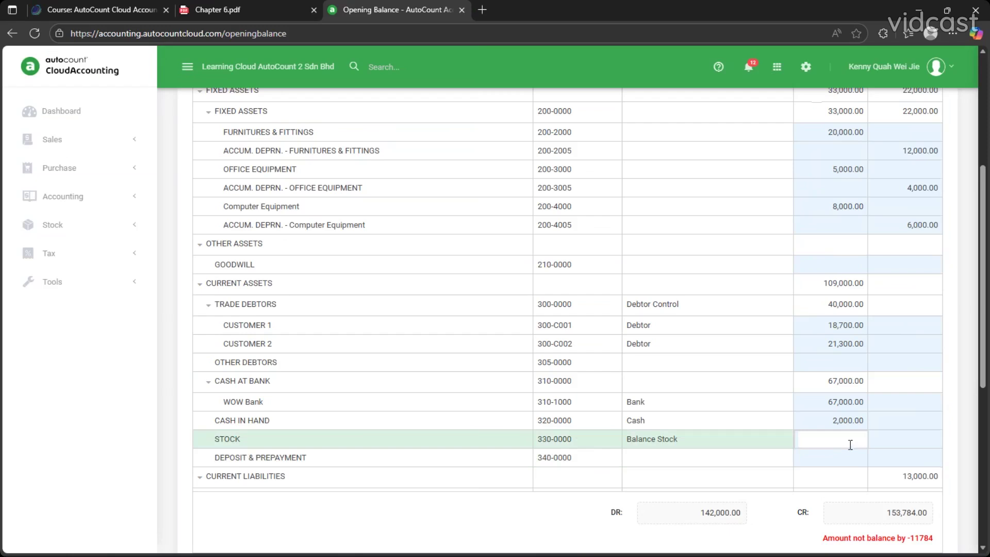
text(12000)
key(Return)
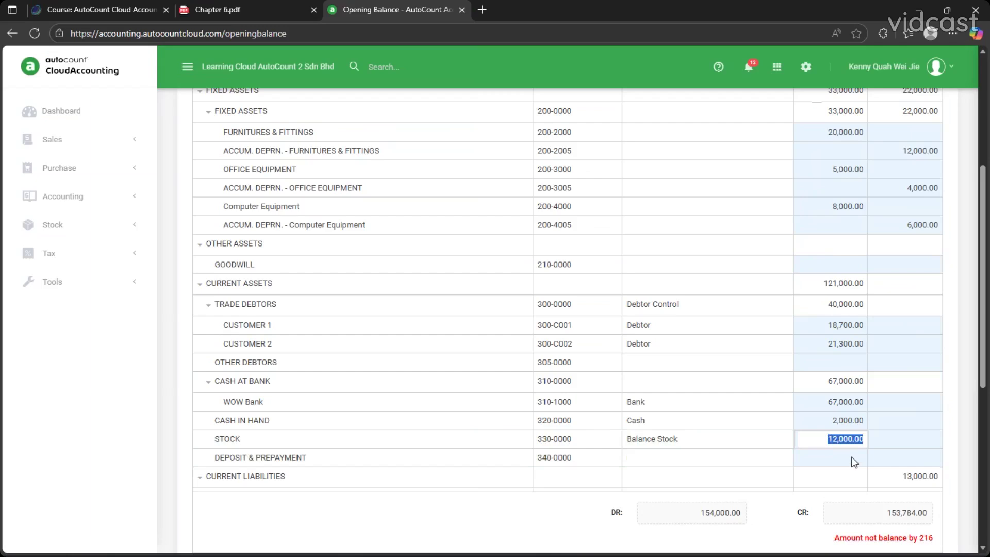
scroll(866, 454, down, 2)
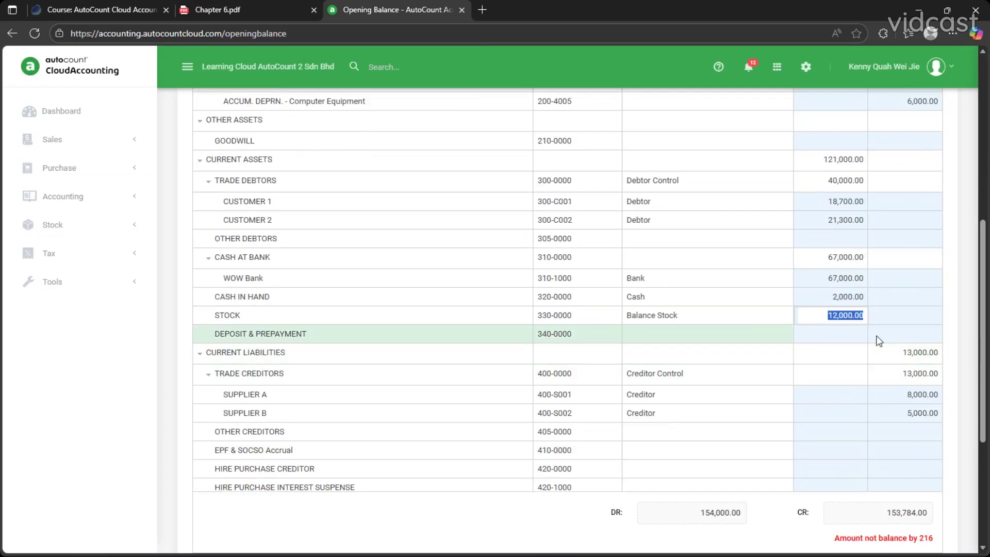
click(898, 455)
text(216)
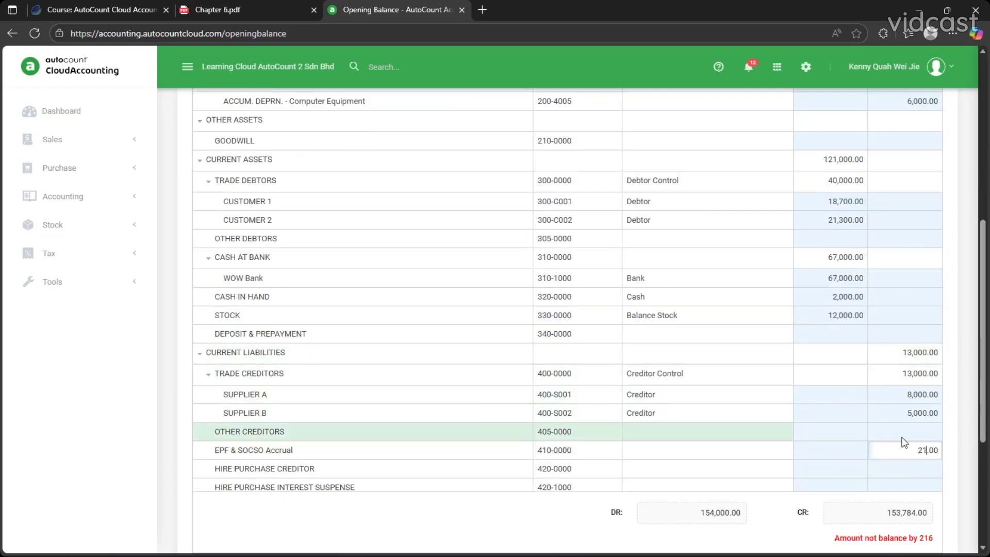
key(Return)
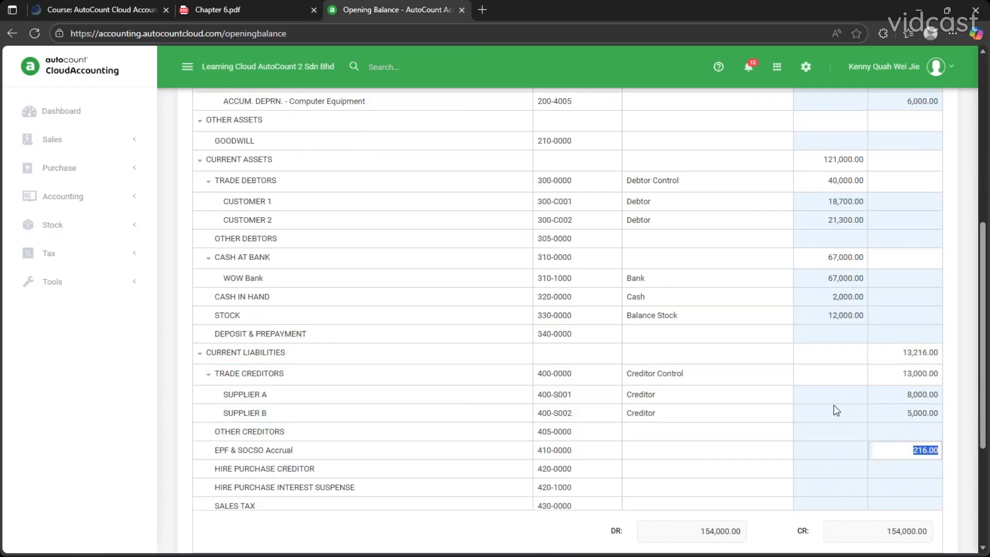
Save the opening balance, agree to lock it, and dismiss the resulting notification
scroll(829, 458, down, 3)
click(892, 500)
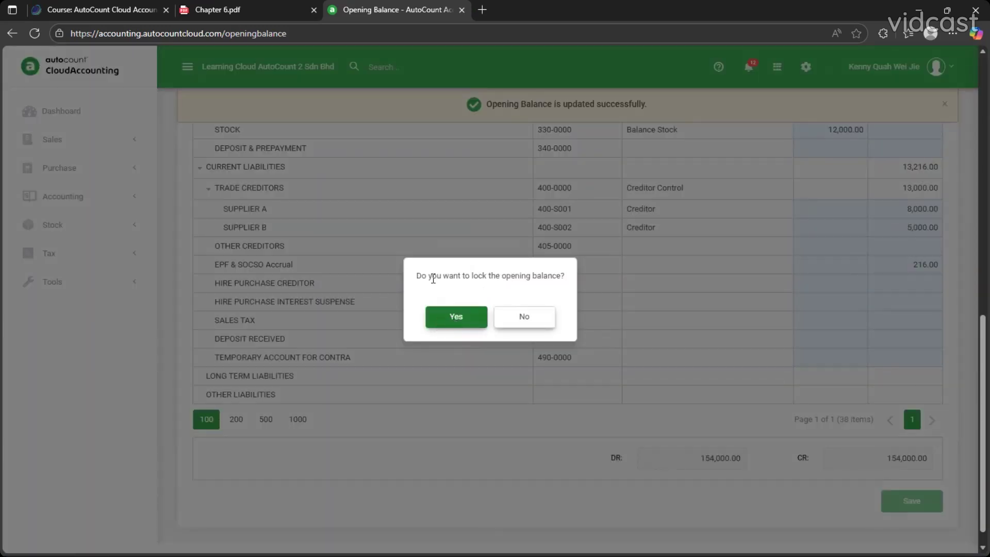
click(457, 322)
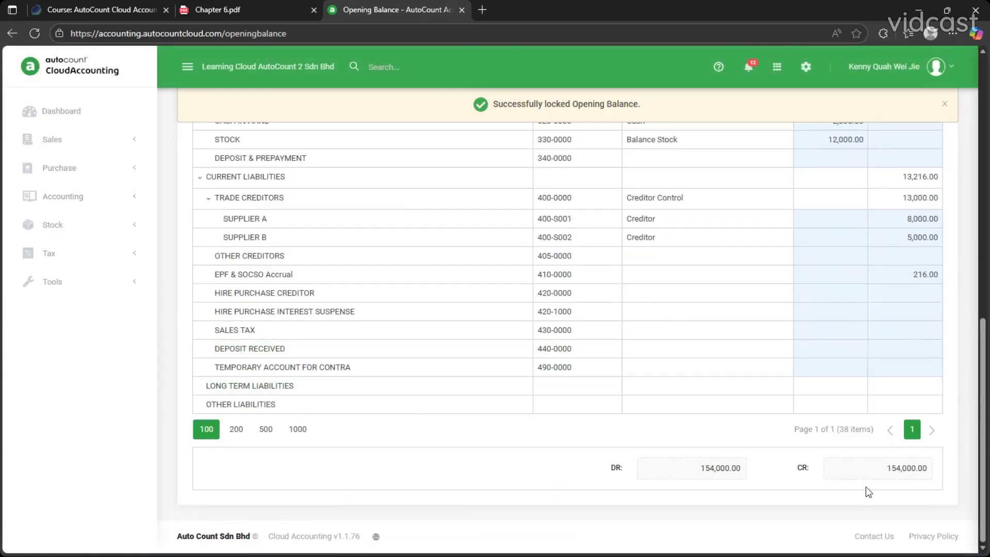
scroll(865, 487, up, 8)
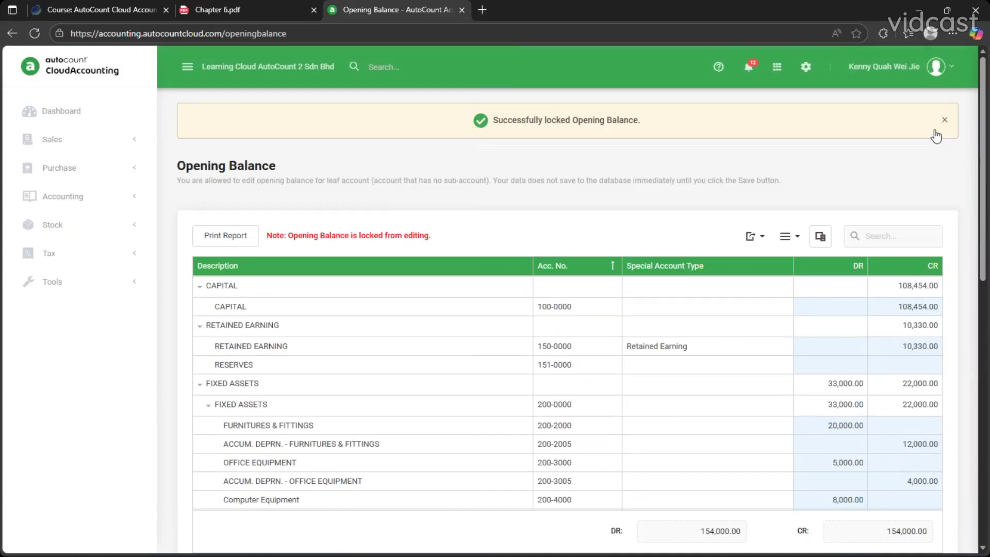
click(944, 120)
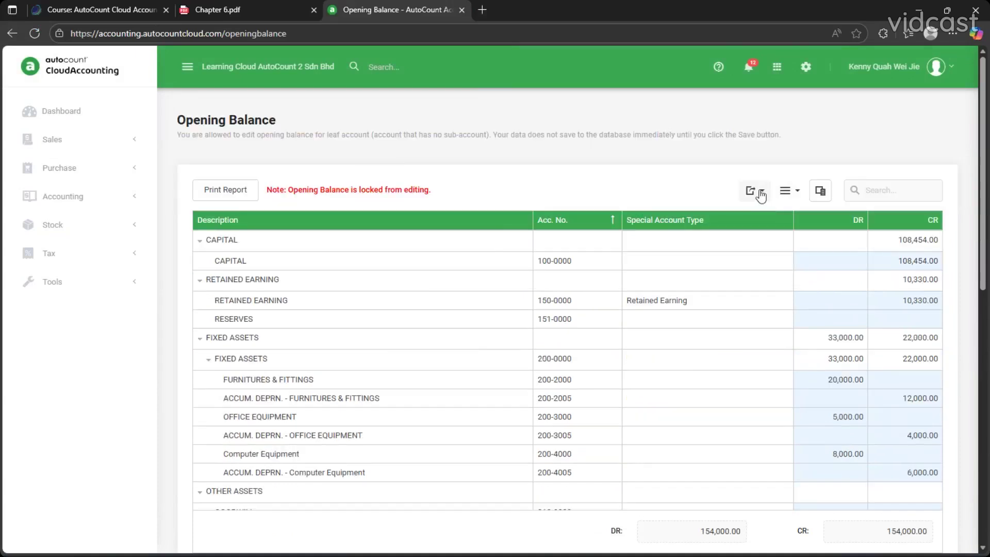
Review the locked opening balance from the capital accounts through to the debit and credit totals
click(762, 191)
scroll(732, 257, down, 10)
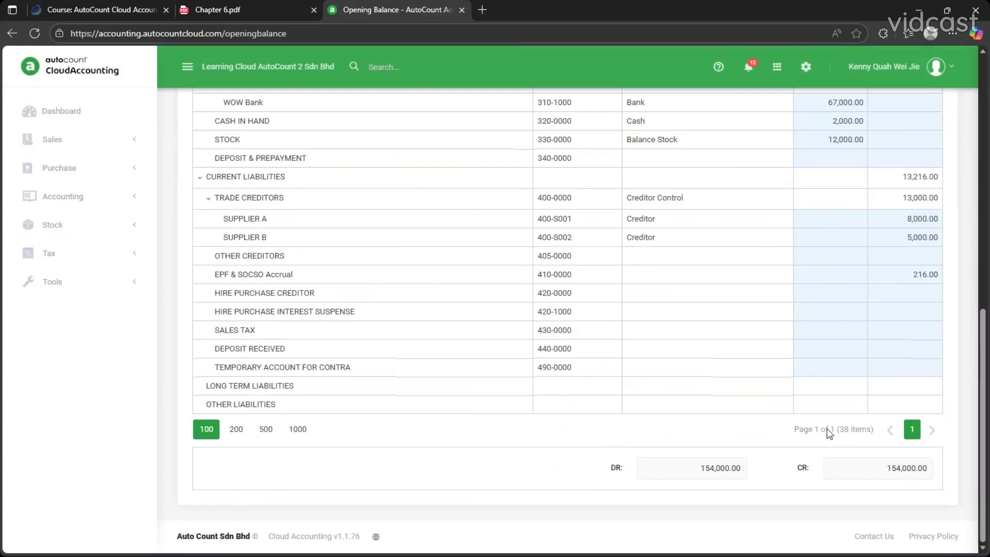
scroll(619, 293, up, 10)
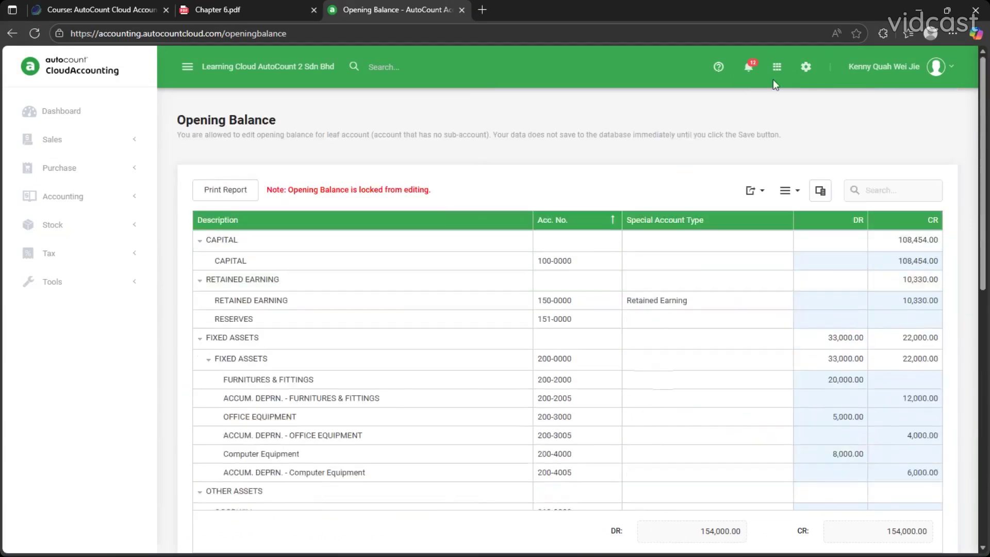
click(805, 66)
mouse_move(813, 68)
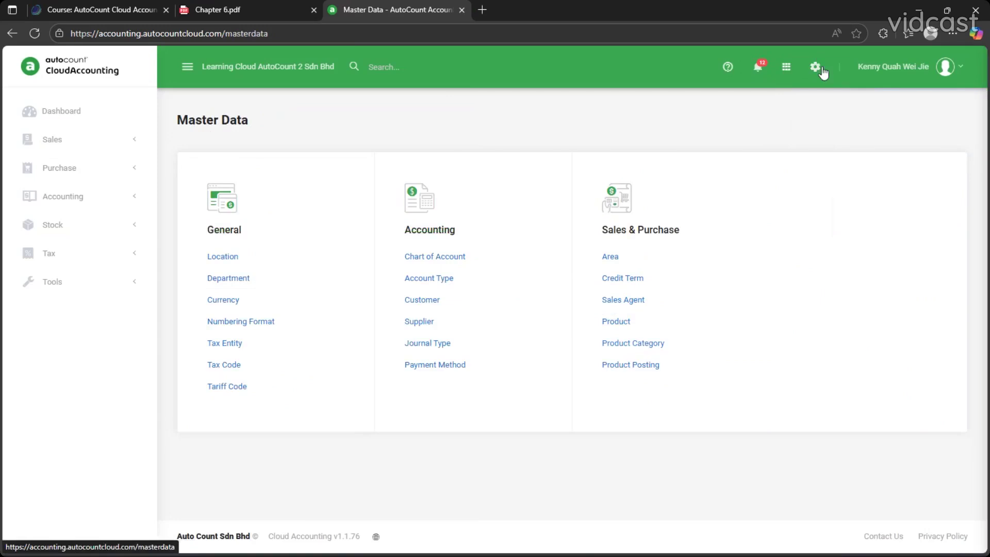
click(780, 139)
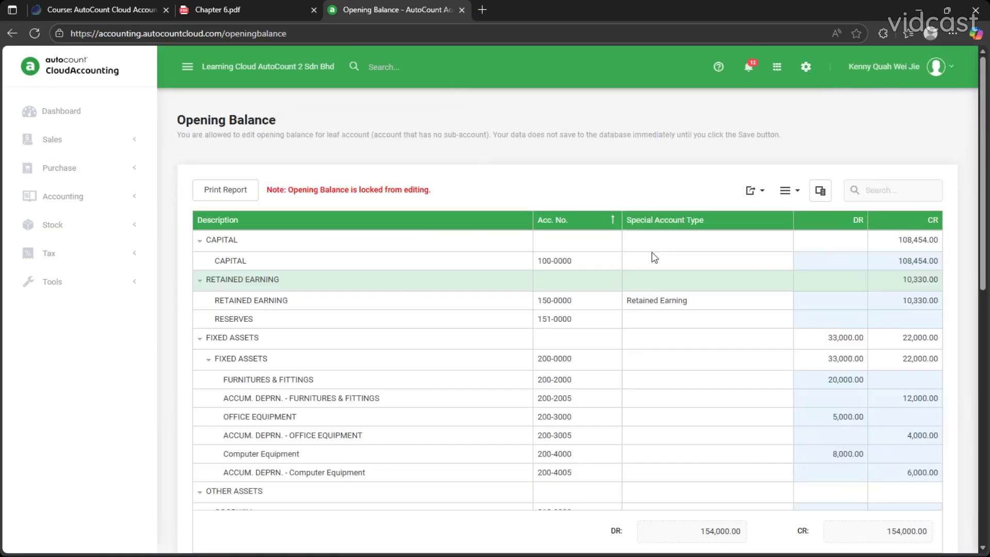
scroll(648, 314, down, 1)
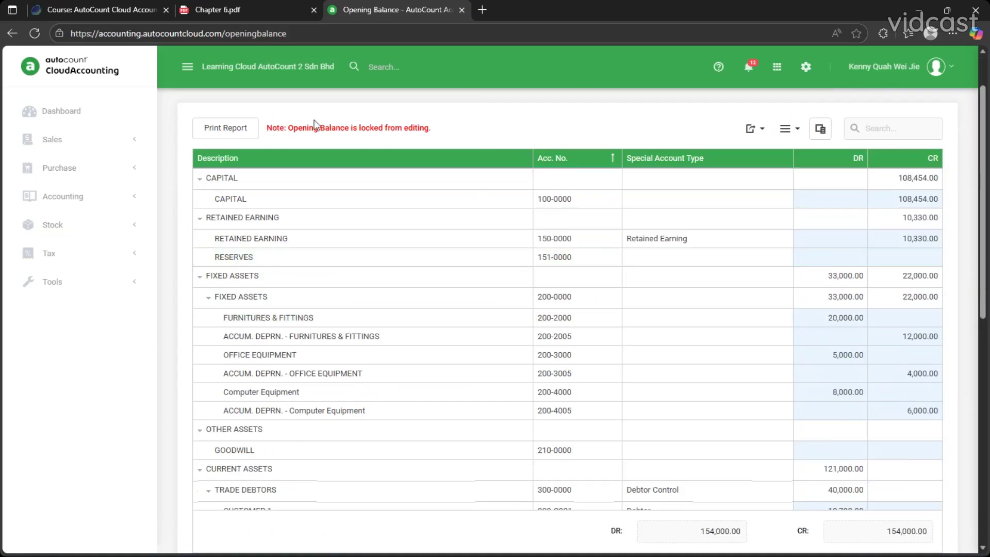
scroll(663, 452, down, 8)
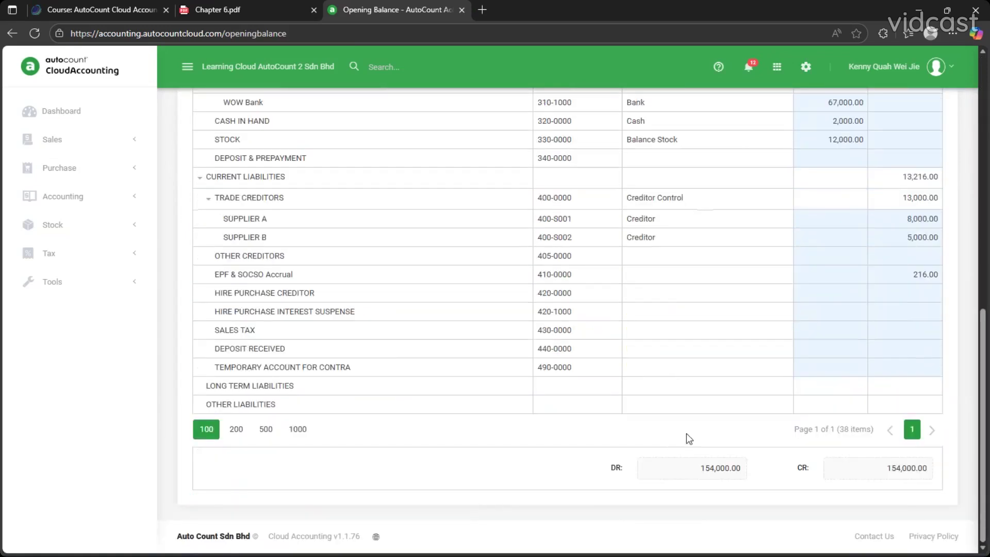
scroll(689, 433, up, 10)
Switch to Chapter 6.pdf and examine the receipt voucher, payment voucher and journal entry exercises from Task 6.2 onward
click(235, 6)
scroll(464, 365, down, 8)
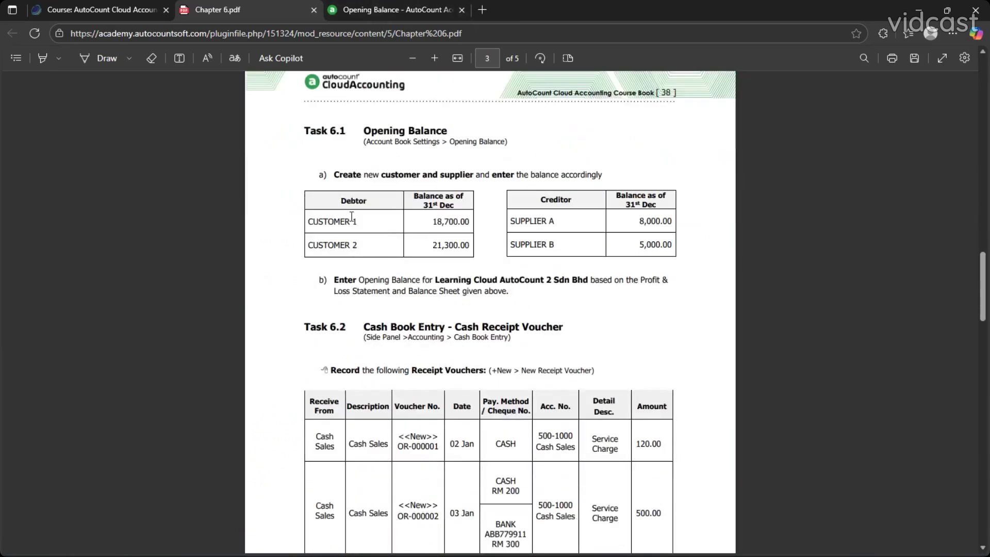
scroll(407, 255, down, 3)
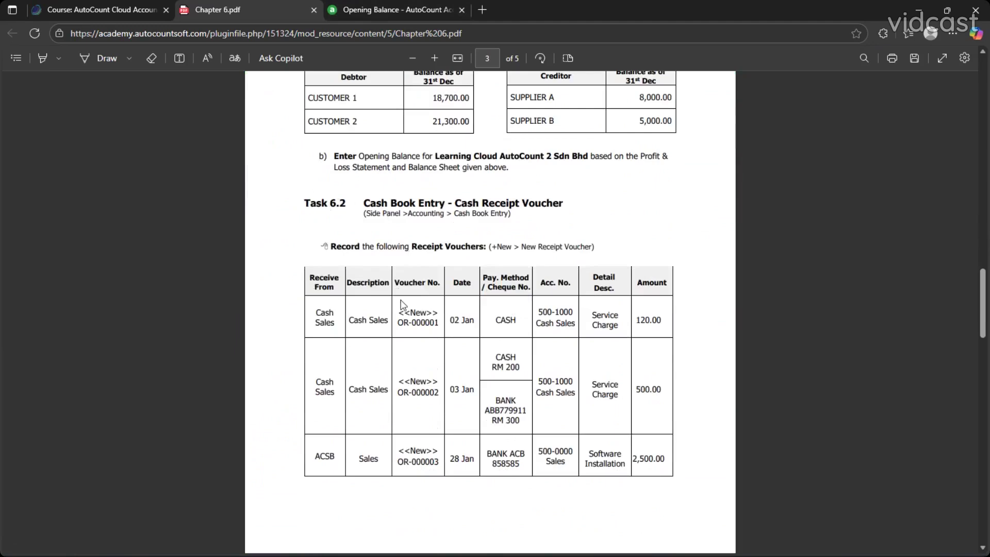
scroll(403, 305, down, 1)
scroll(407, 308, down, 5)
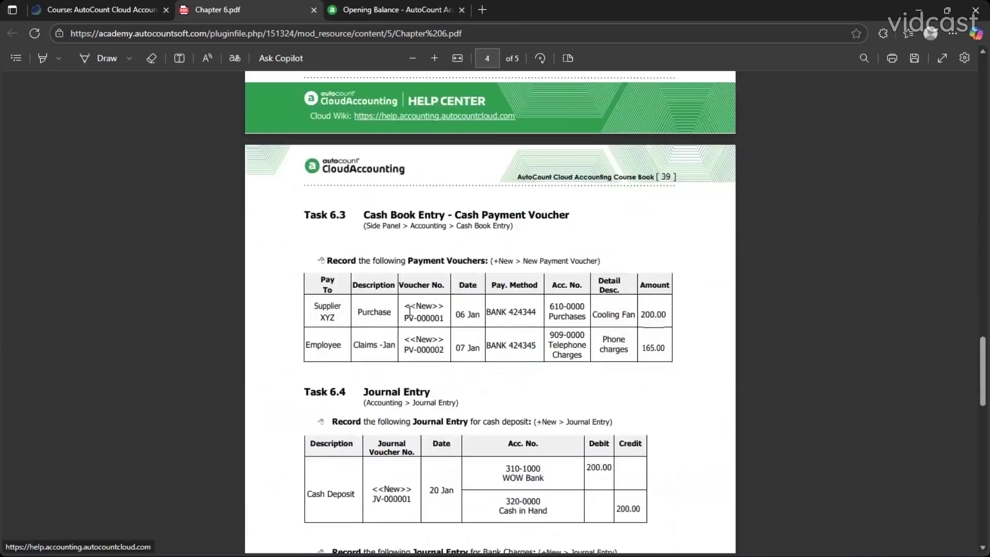
scroll(410, 309, up, 9)
scroll(411, 308, down, 6)
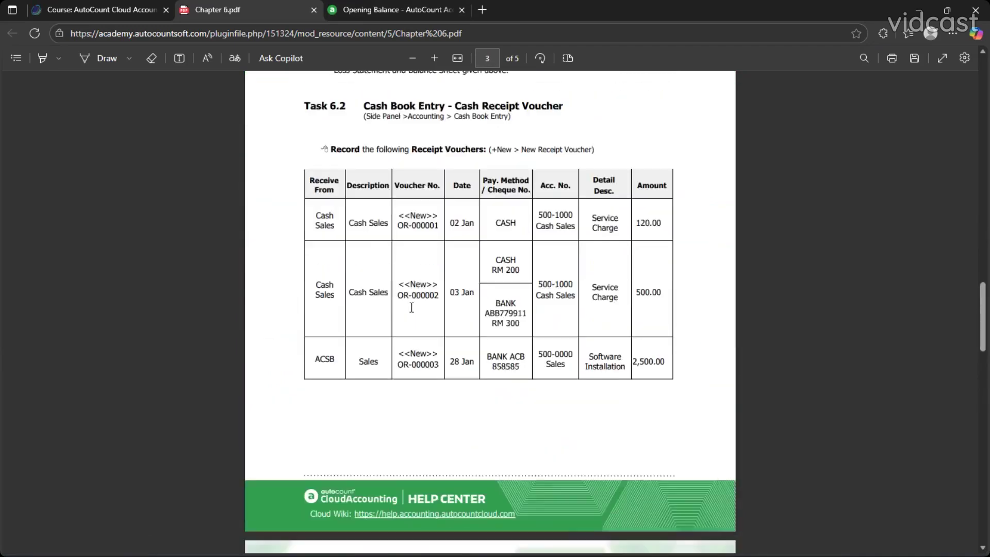
scroll(411, 307, down, 3)
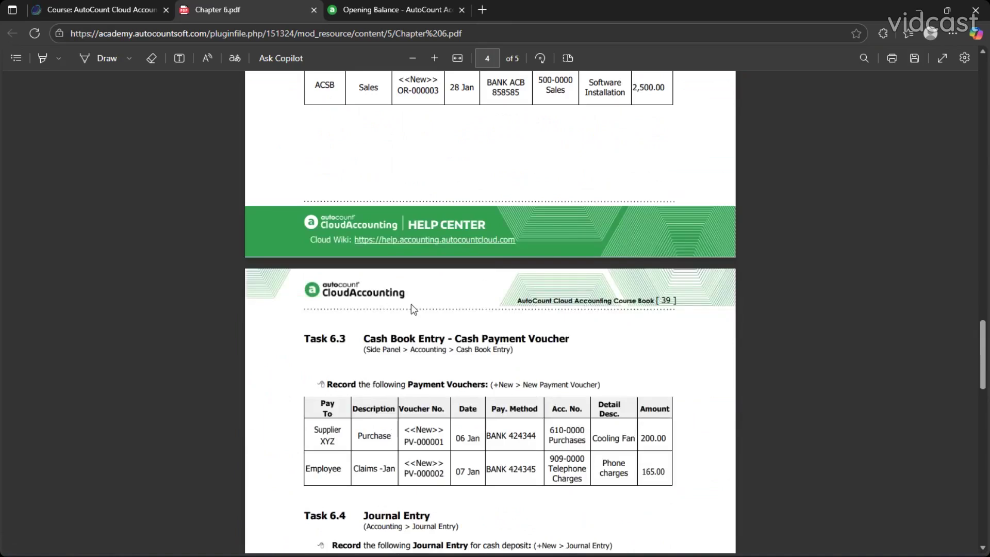
scroll(527, 340, down, 1)
scroll(527, 340, down, 8)
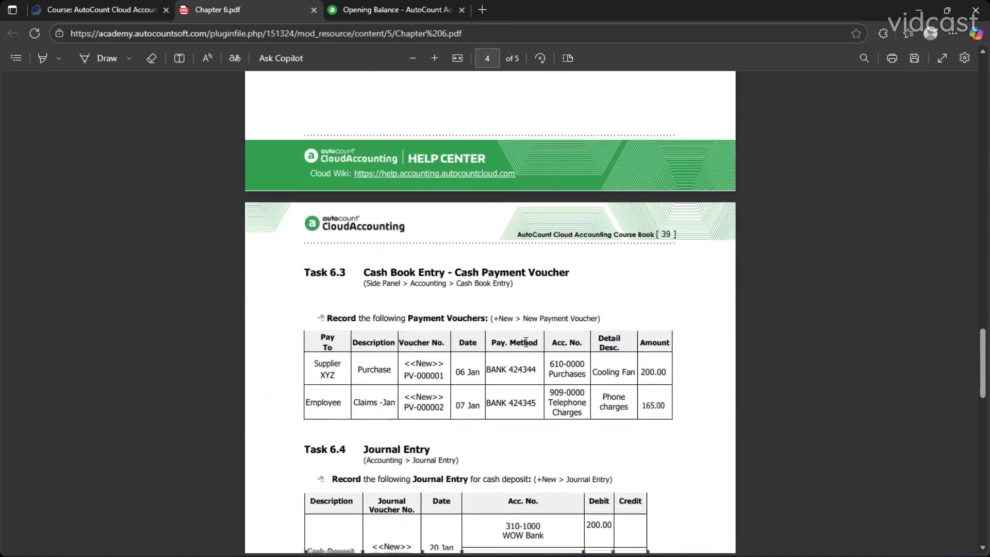
scroll(469, 344, down, 5)
scroll(469, 343, up, 10)
scroll(469, 344, up, 12)
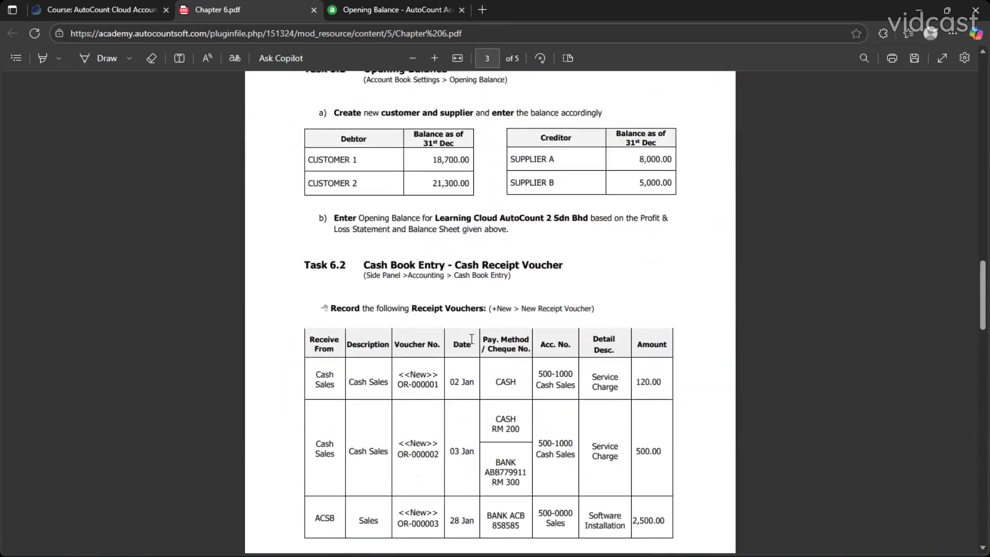
scroll(471, 338, down, 1)
Switch back to AutoCount Cloud Accounting and open the accounting module's Cash Book Entry page
click(390, 10)
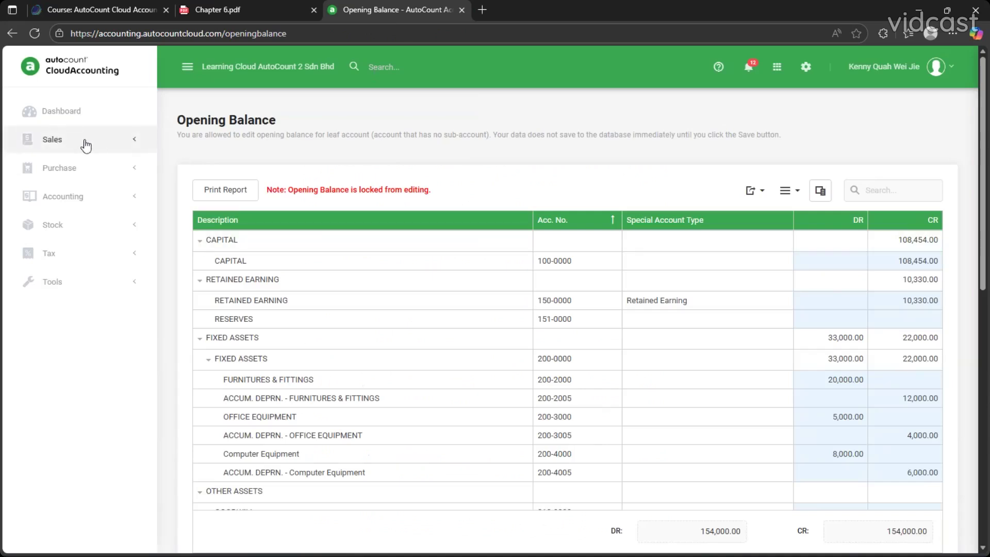
click(123, 146)
click(123, 147)
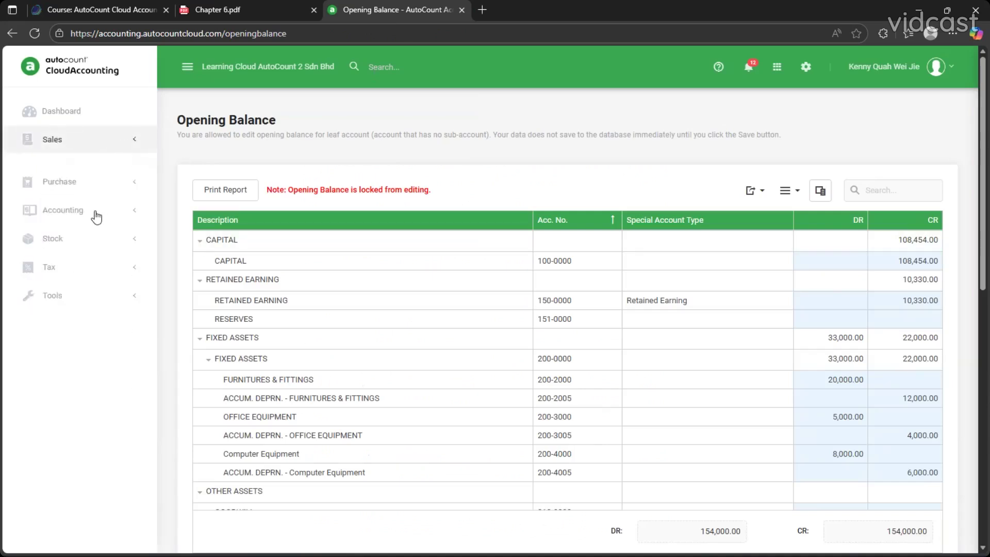
click(85, 197)
click(71, 228)
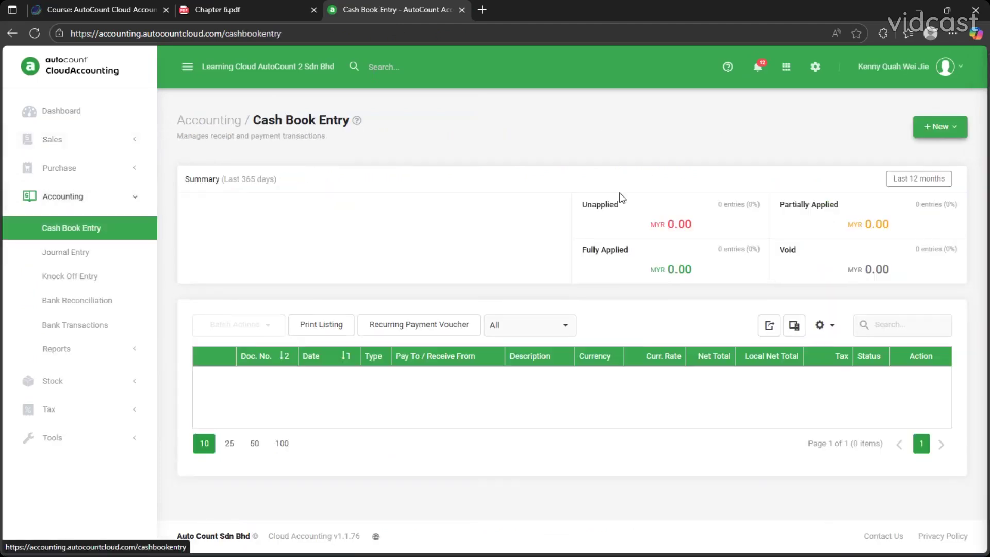
Create a new receipt voucher and enable Proceed New Receipt Voucher for continuous entry
click(939, 127)
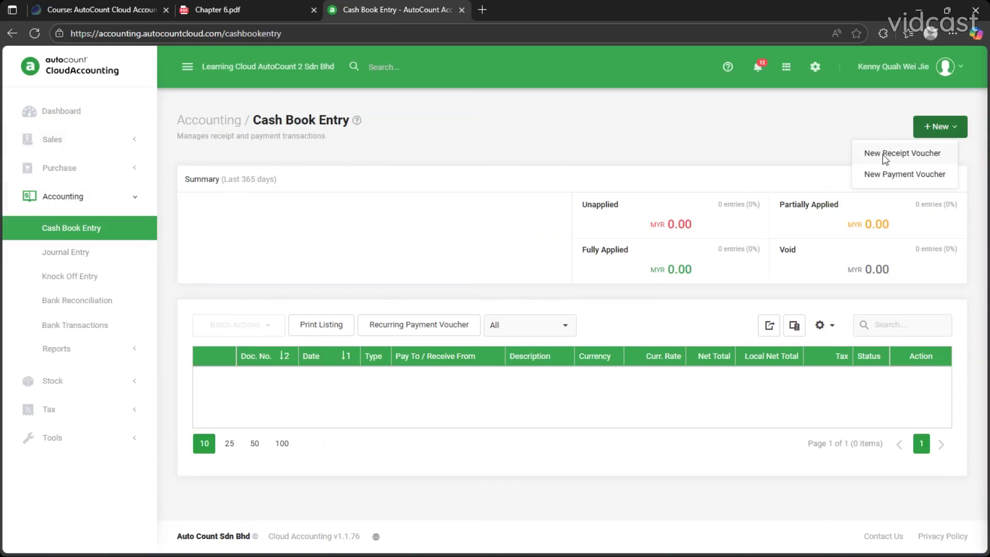
click(882, 155)
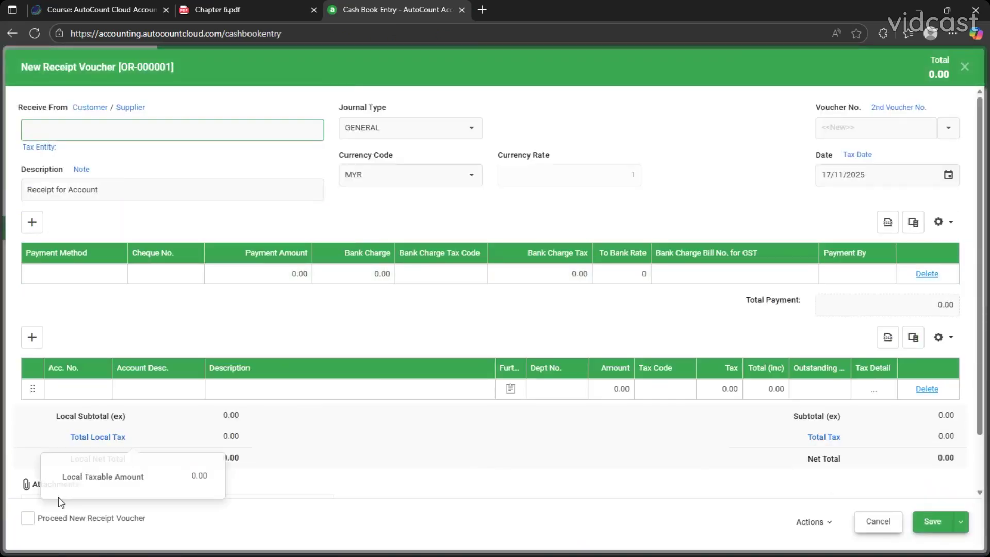
click(28, 518)
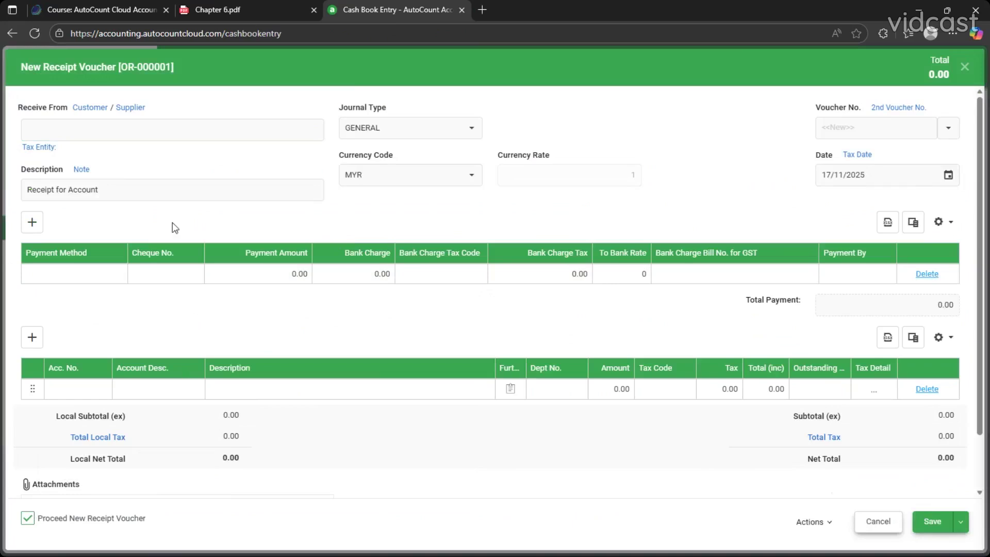
Copy "Cash Sales" from Task 6.2 in Chapter 6.pdf into the receipt voucher's Receive From and Description fields
click(136, 122)
click(259, 4)
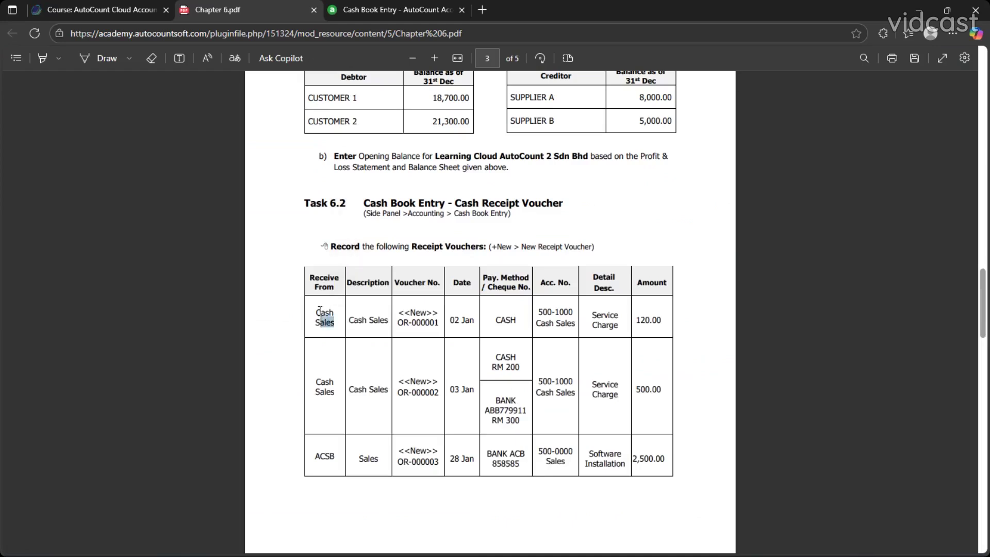
drag(315, 310, 335, 326)
key(ctrl+c)
click(351, 7)
key(ctrl+v)
click(123, 190)
key(ctrl+a)
key(ctrl+v)
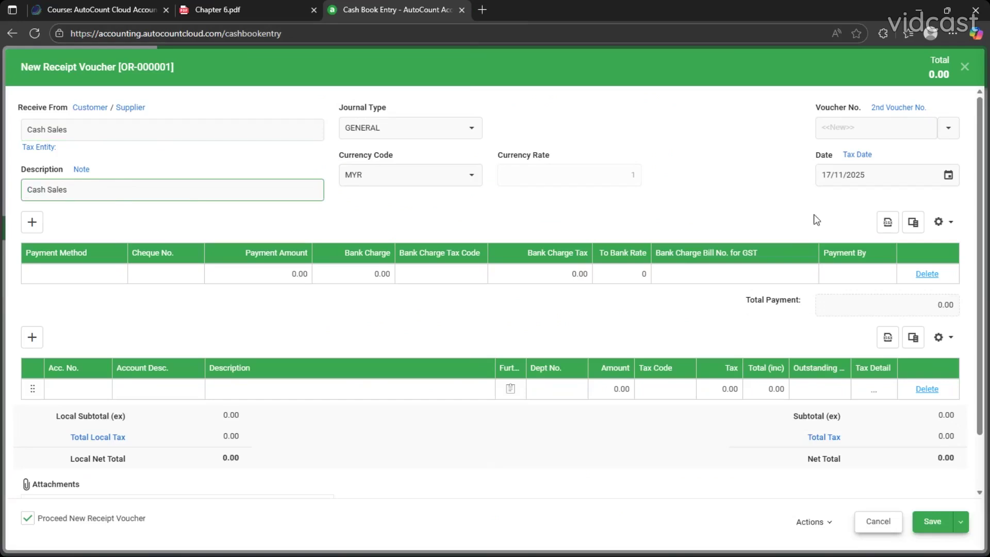
Set the receipt voucher's date to 02/01/2025
click(948, 175)
click(858, 210)
click(805, 256)
click(883, 252)
Check the first Task 6.2 entry in Chapter 6.pdf and set the receipt voucher's payment method to CASH
click(216, 9)
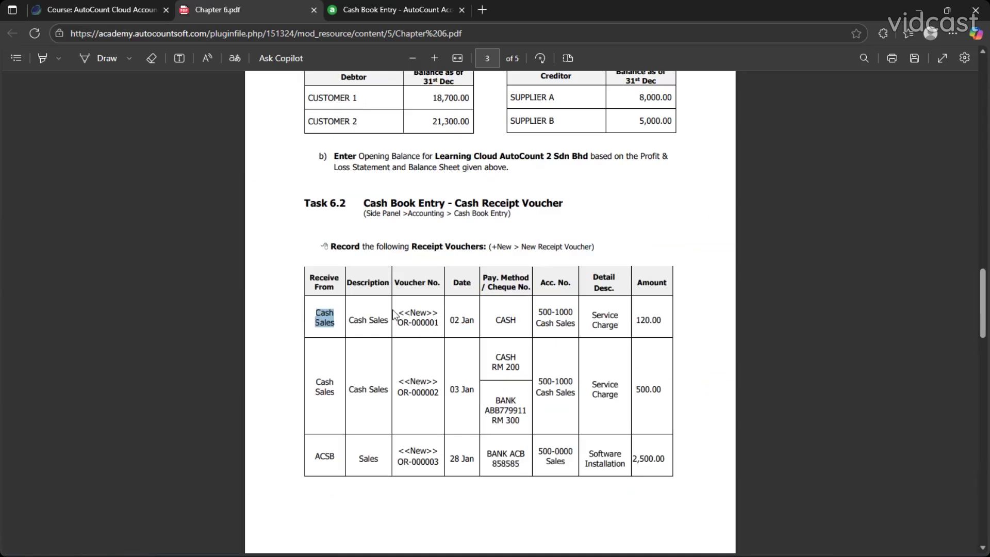
click(518, 313)
click(385, 10)
click(82, 275)
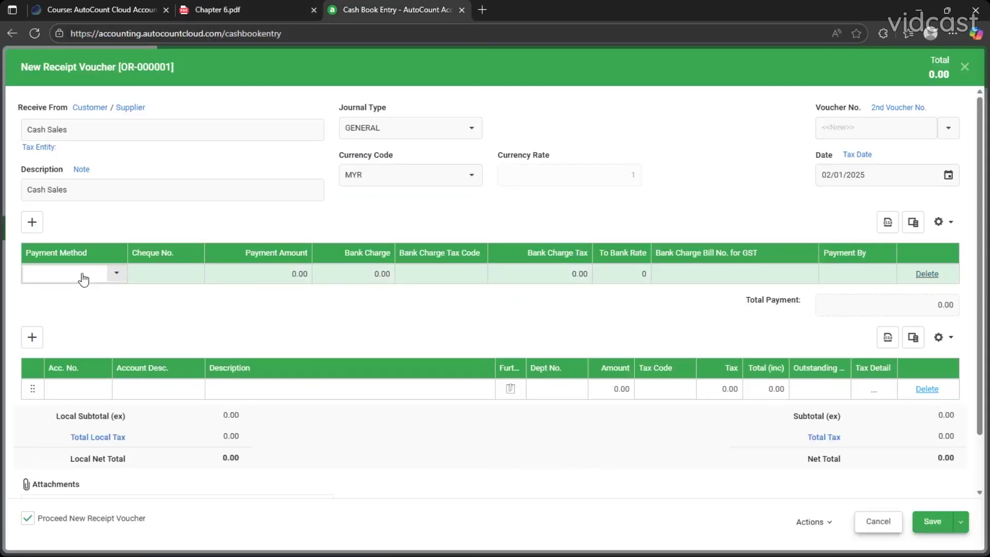
text(a)
click(98, 377)
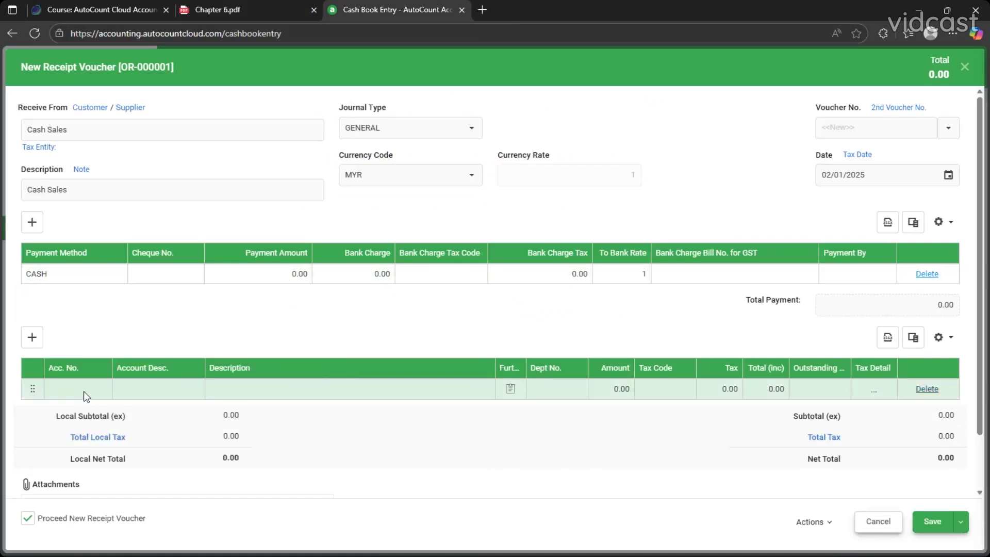
Assign the detail line to account 500-1000 CASH SALES with an amount of 120 and save the voucher
click(83, 391)
text(ca)
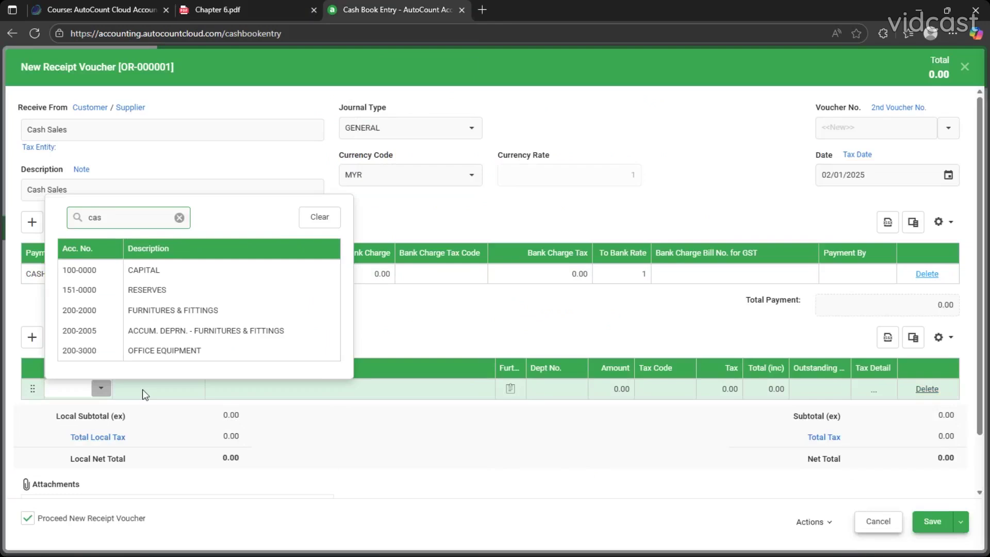
text(s)
click(202, 291)
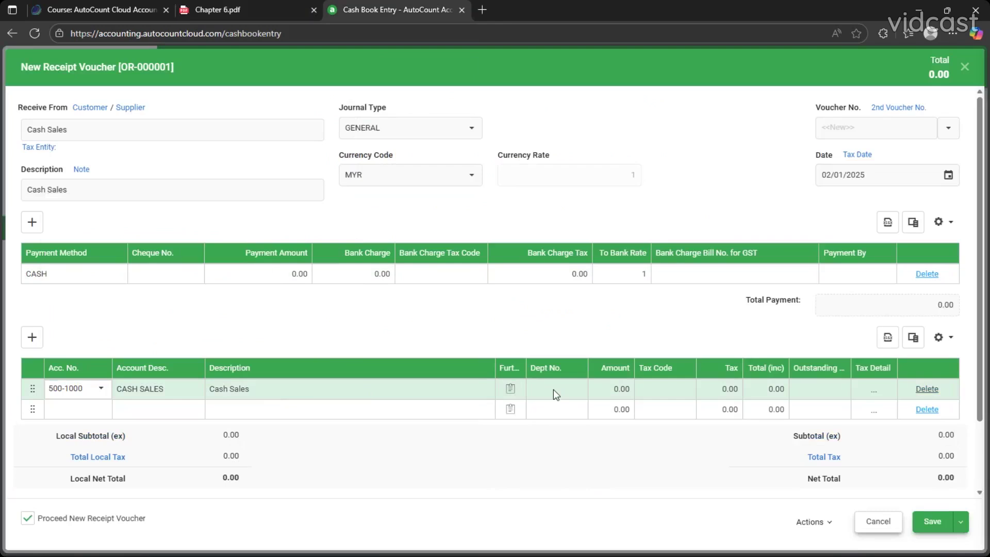
click(664, 397)
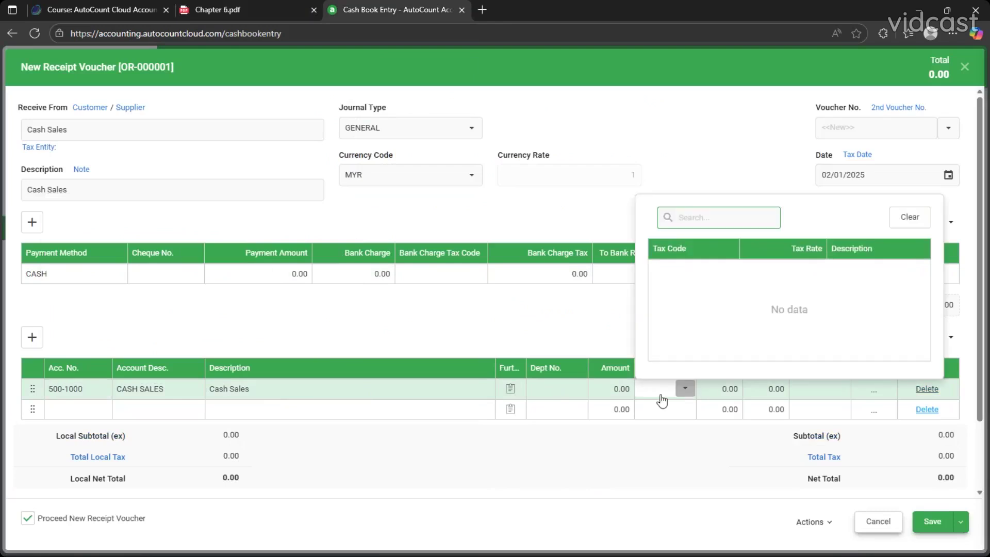
click(618, 391)
text(120)
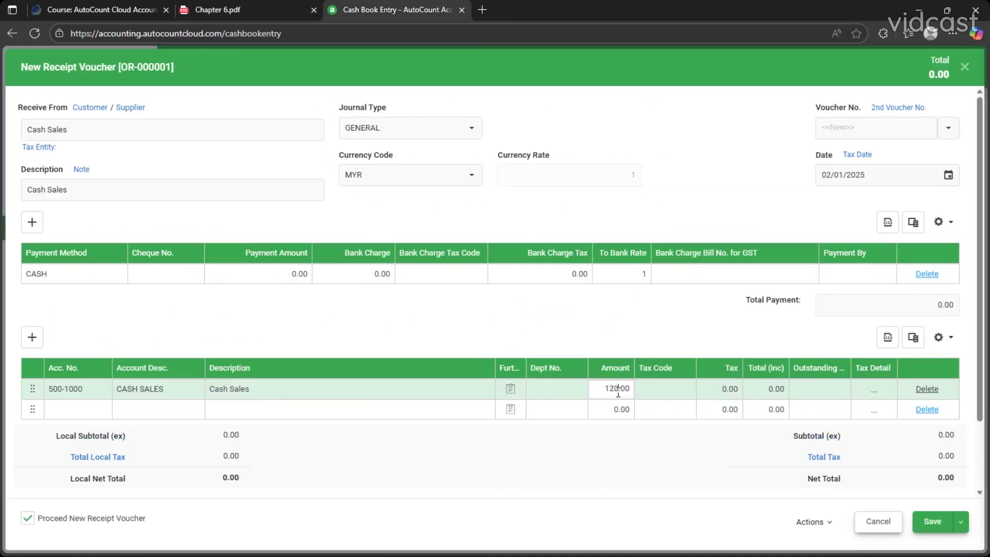
click(932, 522)
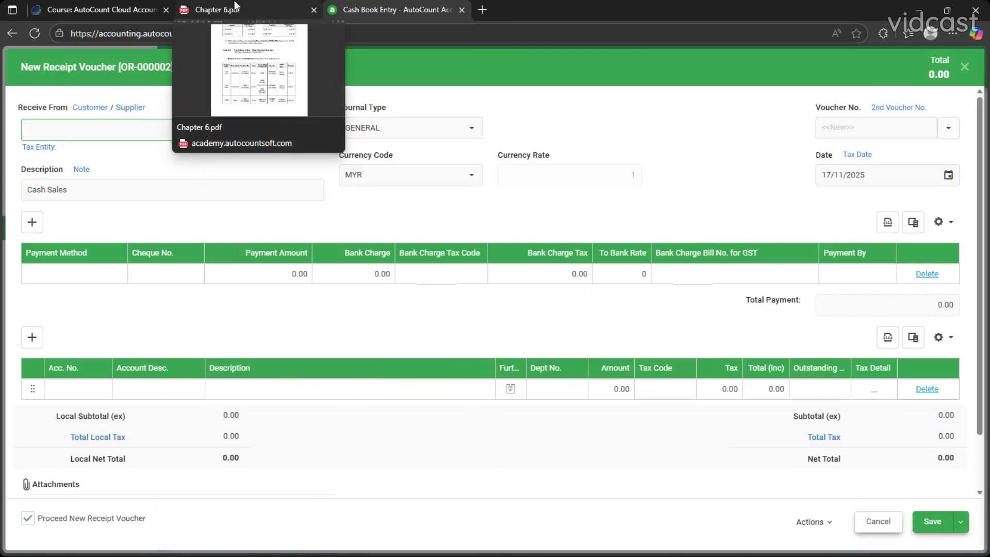
Check the second Task 6.2 entry in Chapter 6.pdf and fill the new voucher's Receive From with "Cash Sales"
click(235, 6)
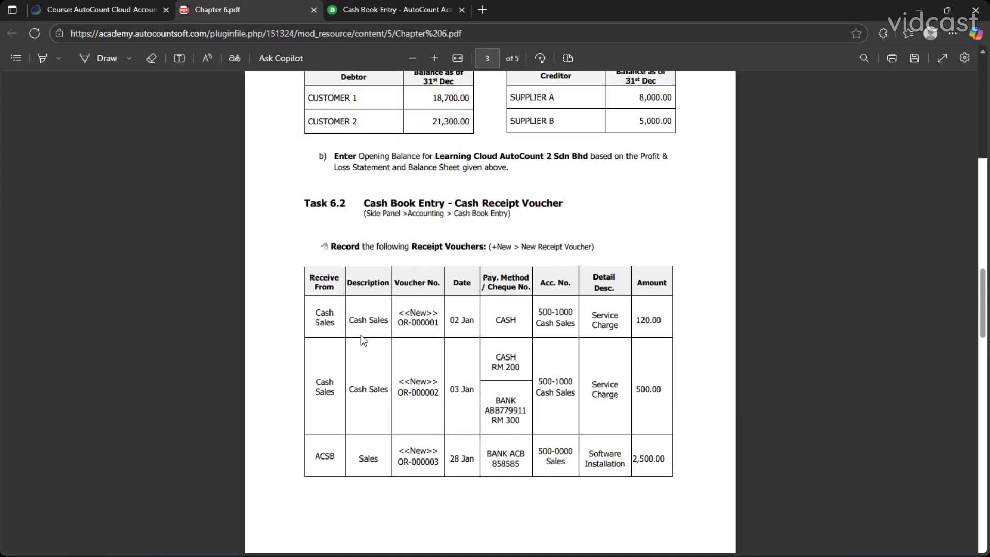
scroll(363, 340, down, 1)
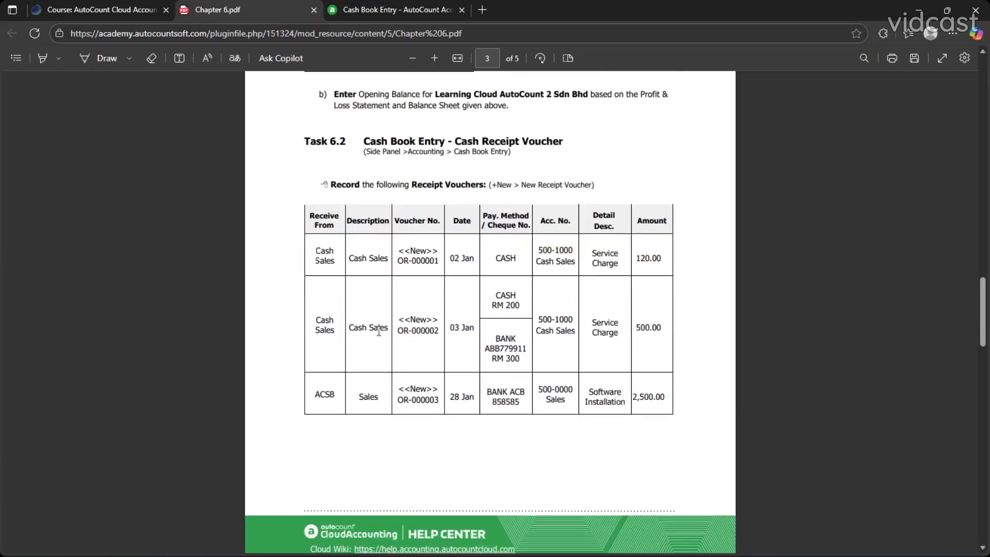
click(348, 6)
key(ctrl+v)
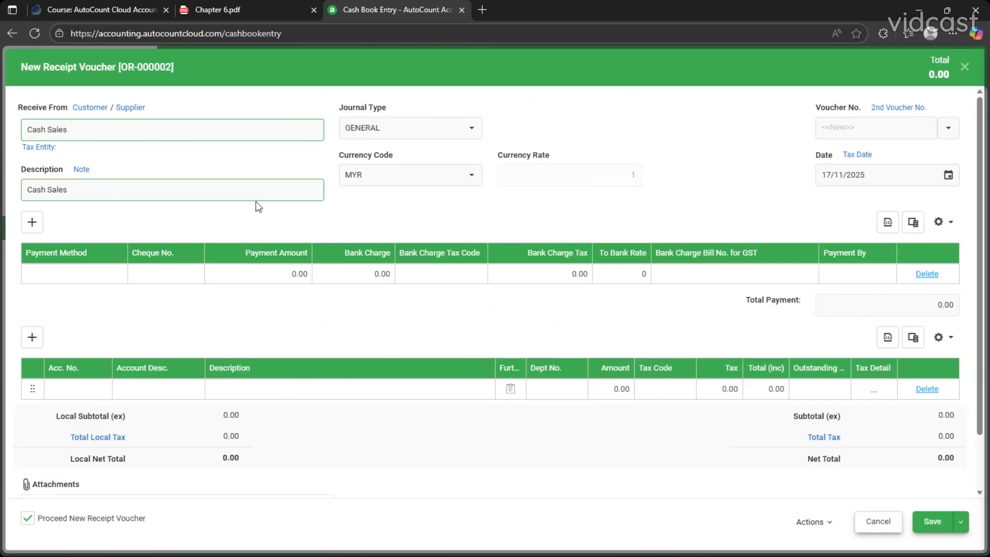
Set the second receipt voucher's date to 03/01/2025
click(949, 177)
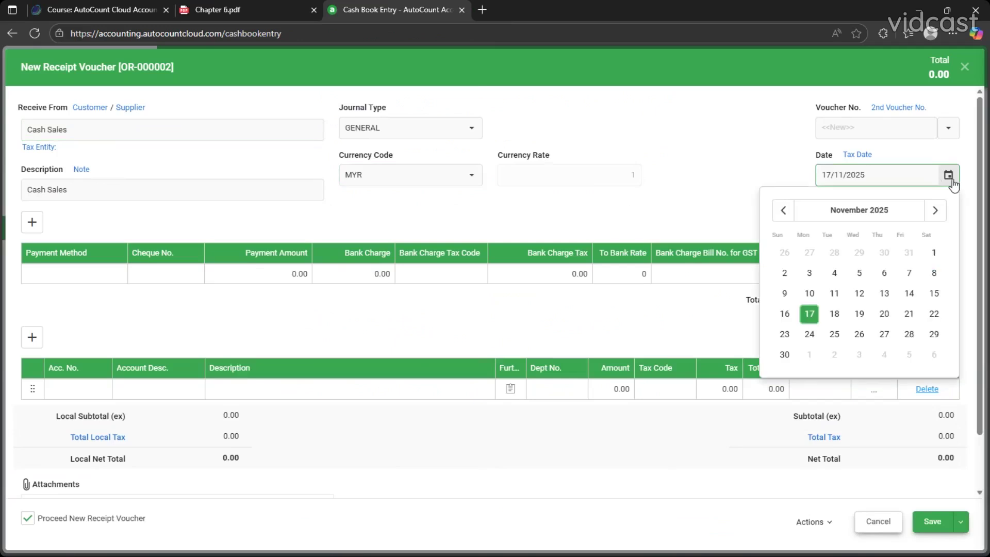
click(835, 211)
click(786, 250)
click(908, 254)
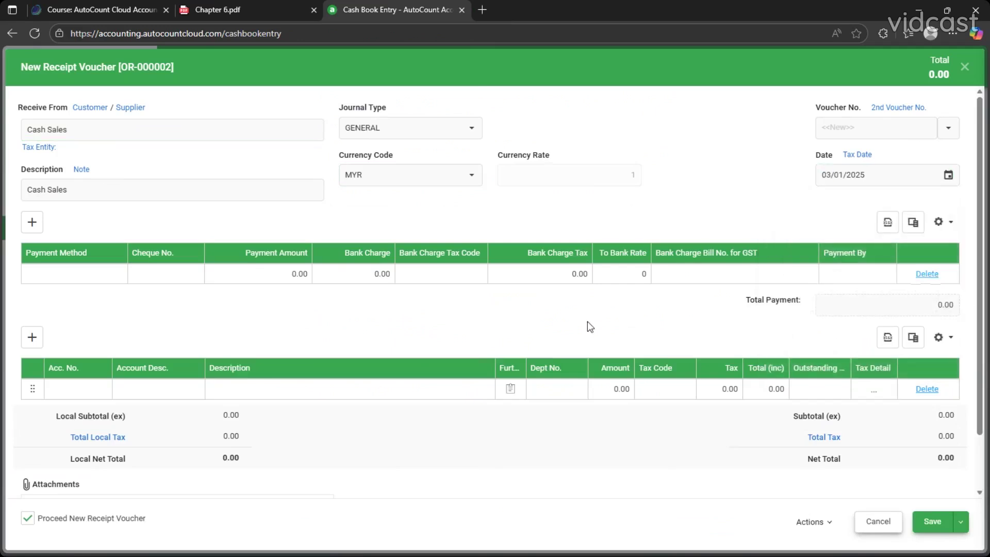
Set the first payment line to the CASH method with a payment amount of 200
click(77, 276)
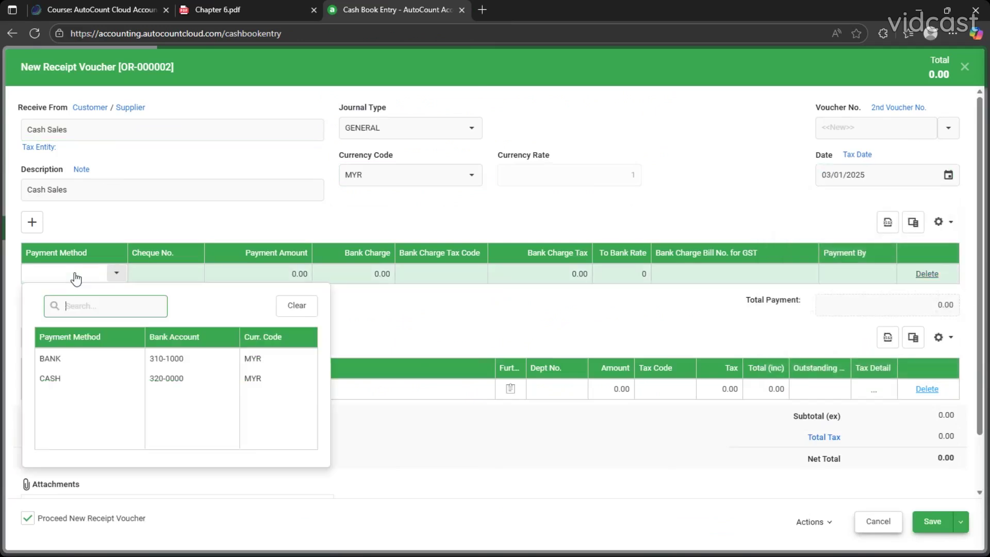
text(x)
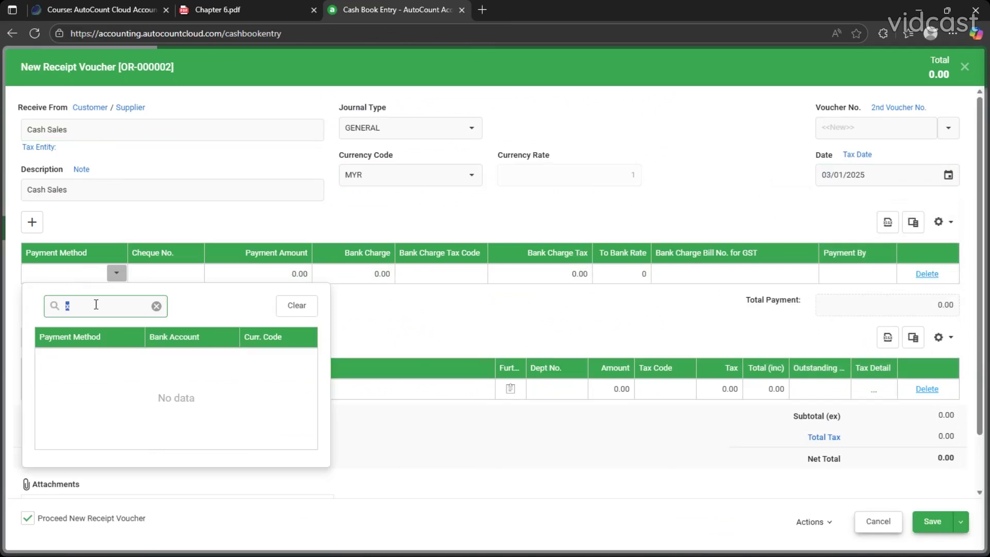
text(c)
click(117, 355)
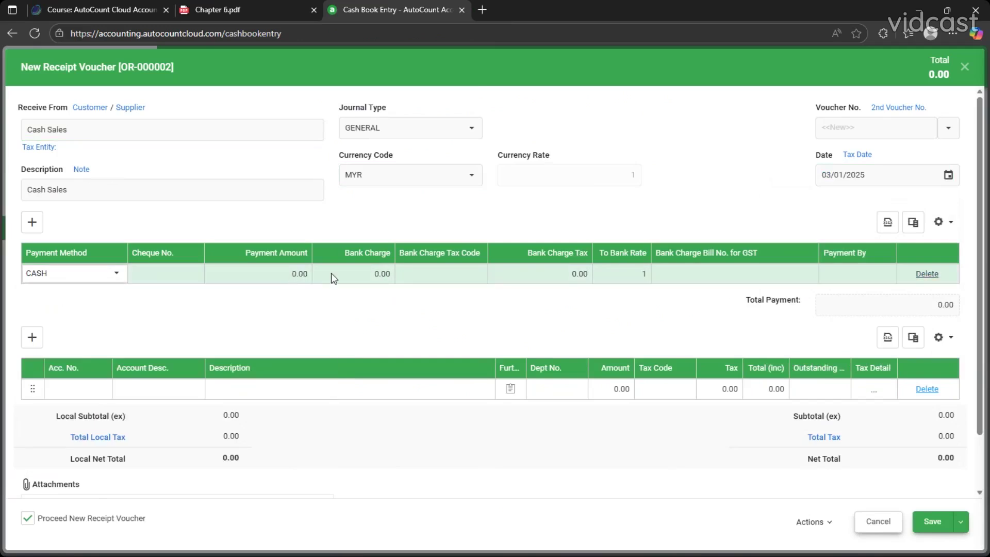
click(283, 274)
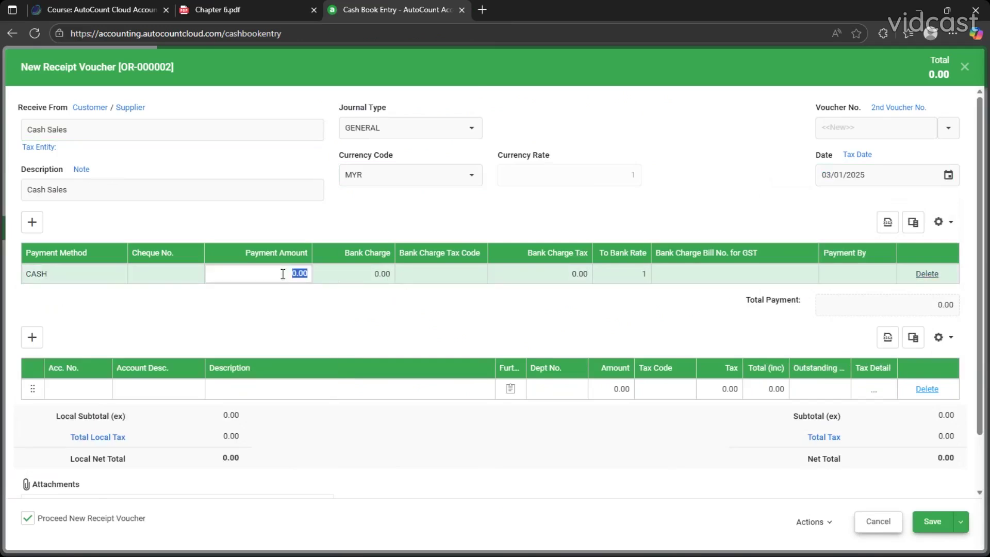
text(200)
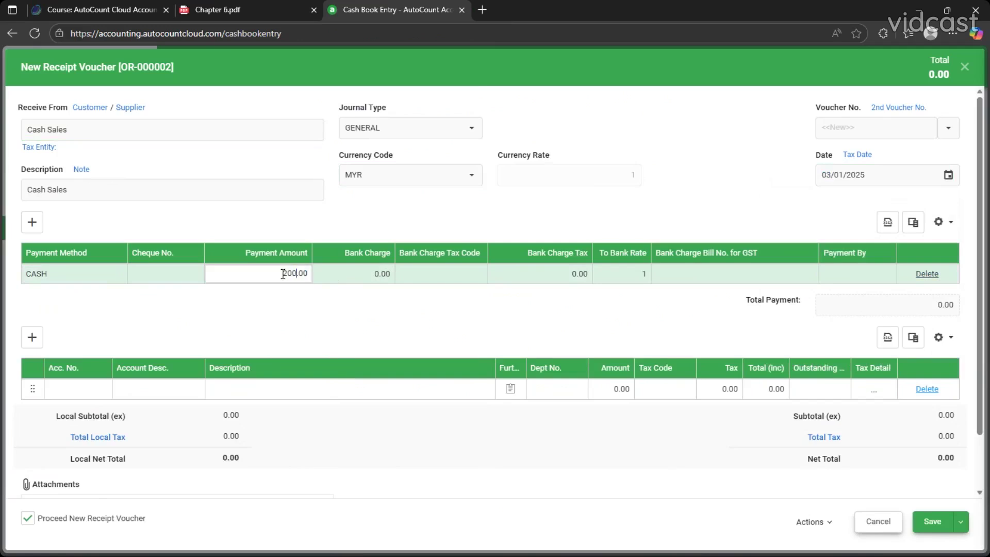
Add a second payment line with BANK as the payment method
click(33, 223)
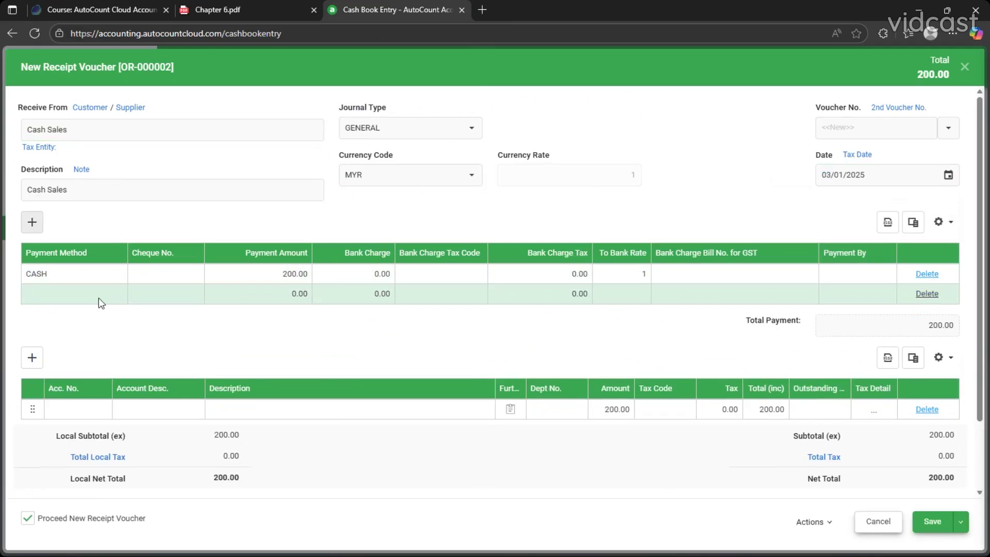
click(99, 299)
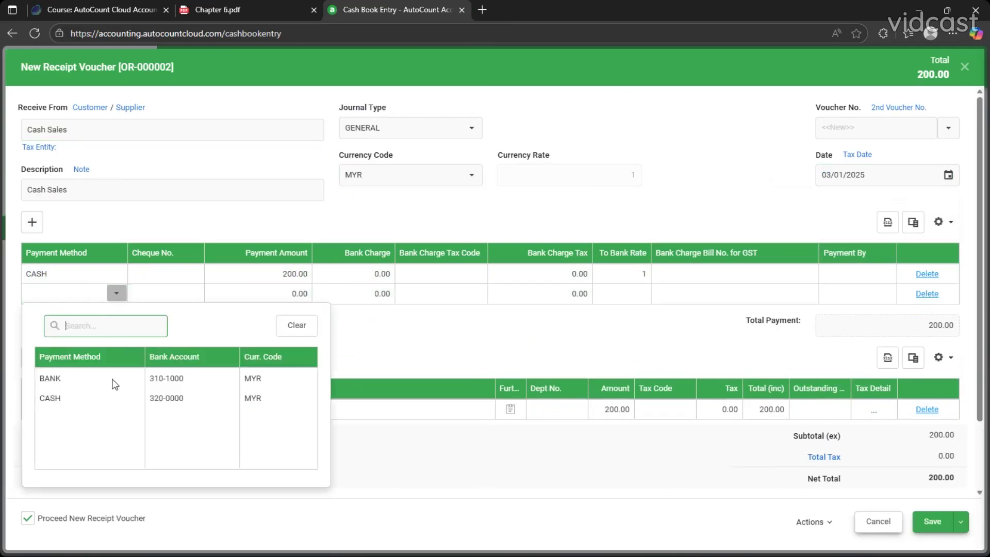
click(114, 380)
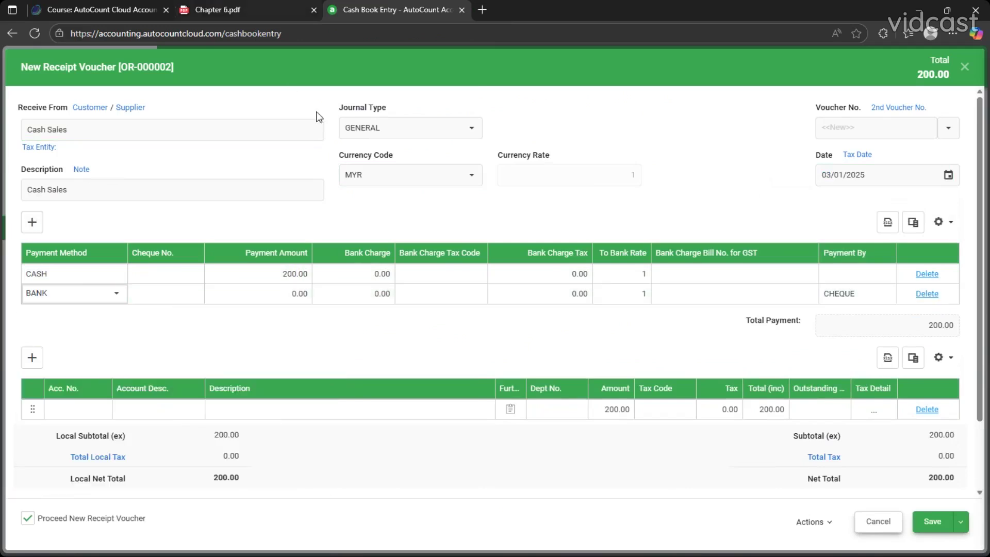
Copy cheque number 858585 from Task 6.2 in Chapter 6.pdf into the BANK payment line
key(ctrl+shift+Tab)
drag(494, 402, 521, 401)
key(ctrl+c)
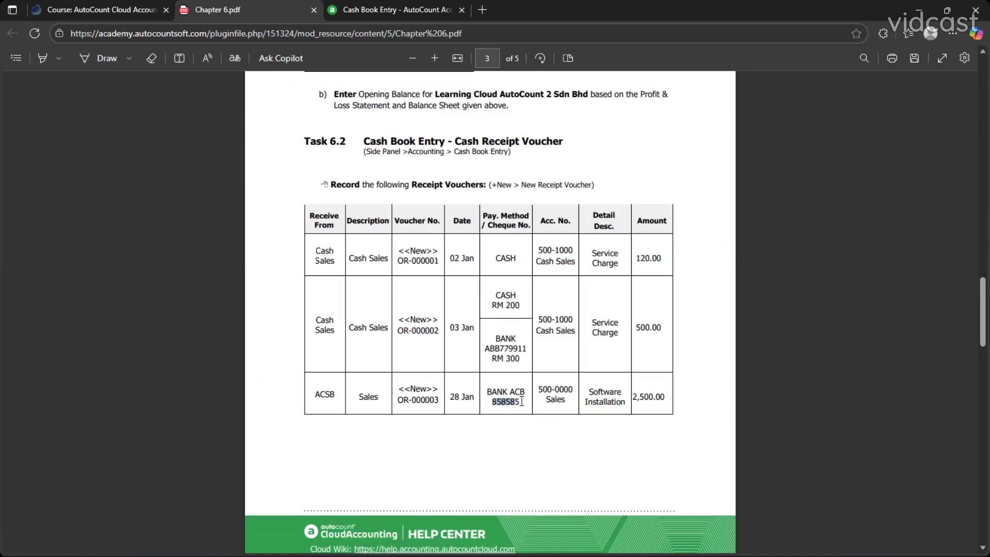
click(368, 15)
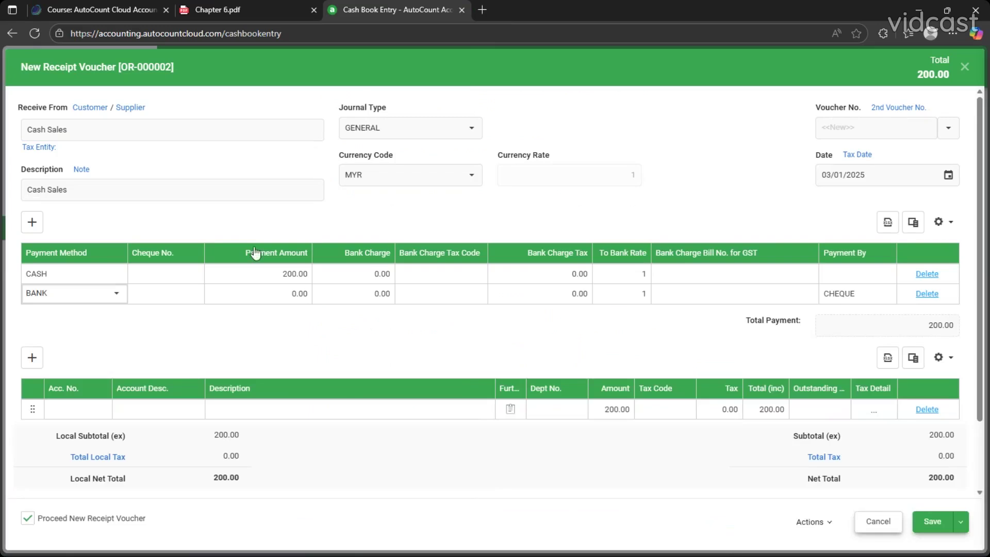
click(187, 291)
key(ctrl+v)
Set the BANK line's payment amount to 300
click(299, 293)
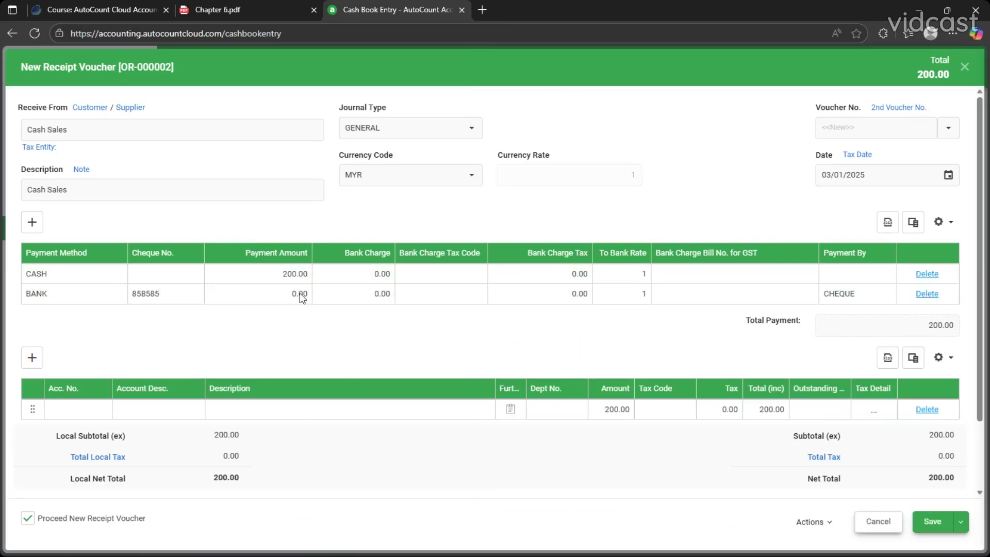
click(290, 292)
text(2300)
click(461, 346)
Assign the voucher's detail line to account 500-1000 CASH SALES and save the second receipt voucher
click(87, 415)
text(cas)
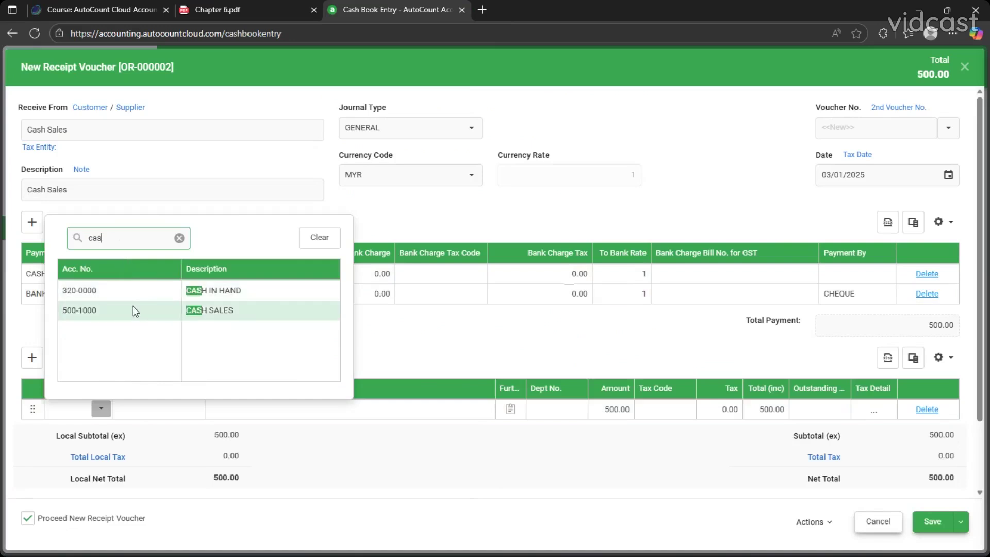
click(133, 309)
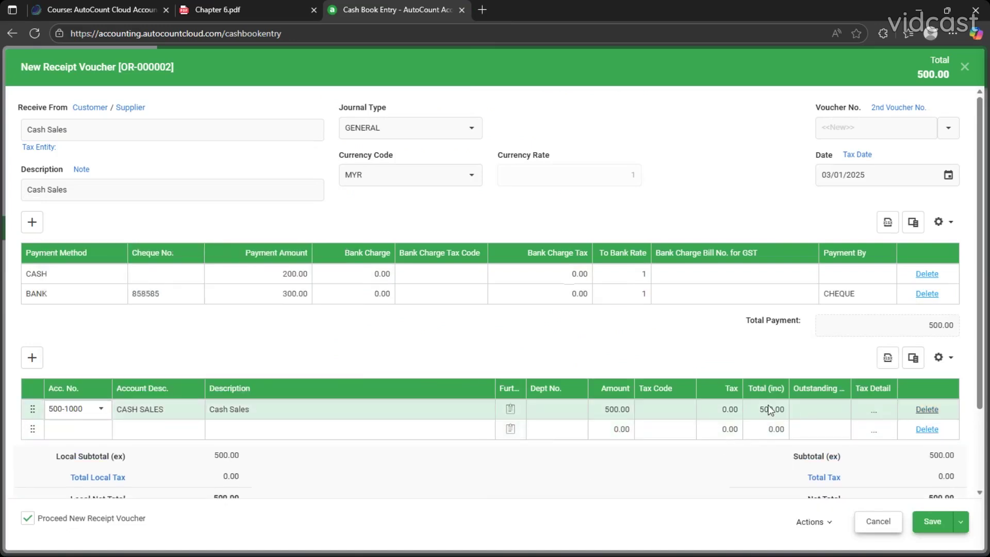
scroll(770, 410, down, 2)
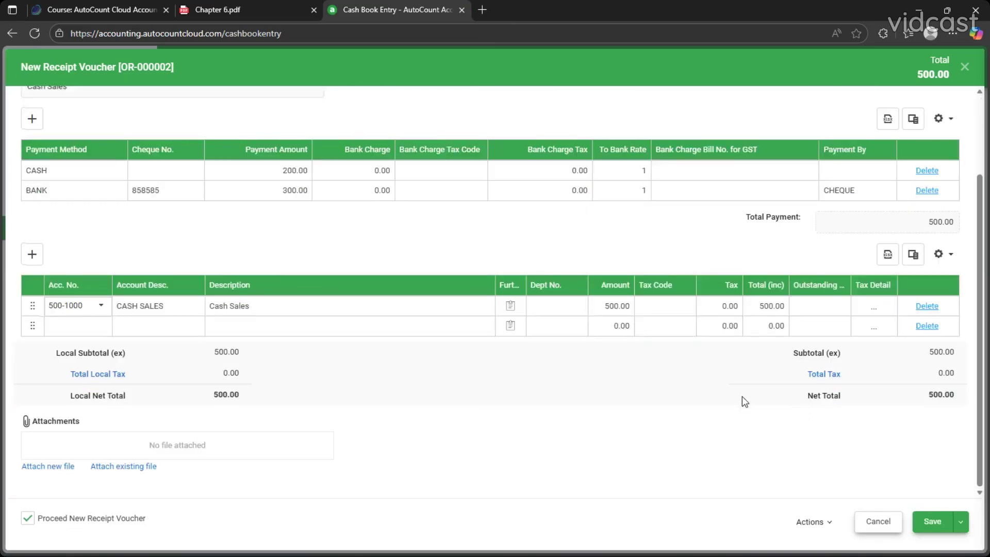
scroll(811, 422, up, 2)
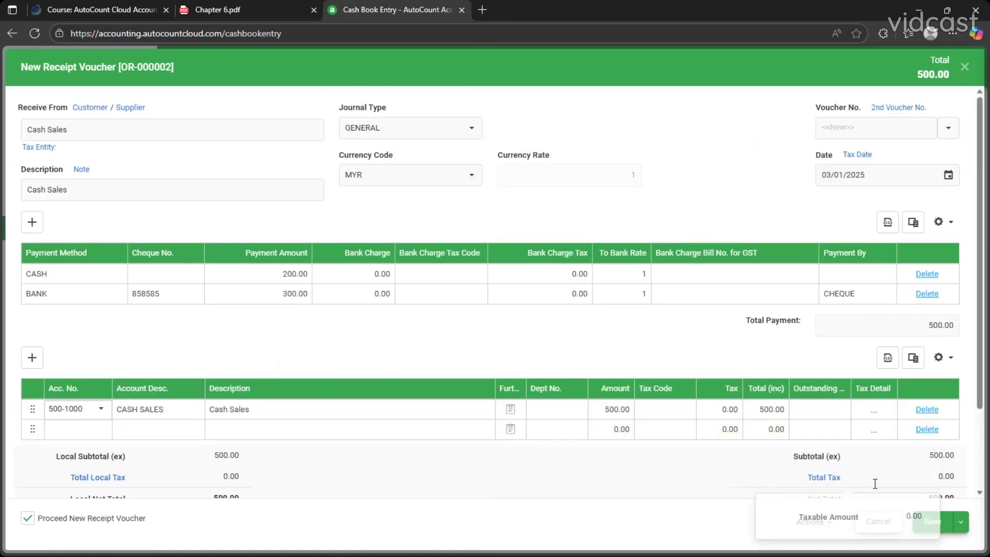
click(933, 521)
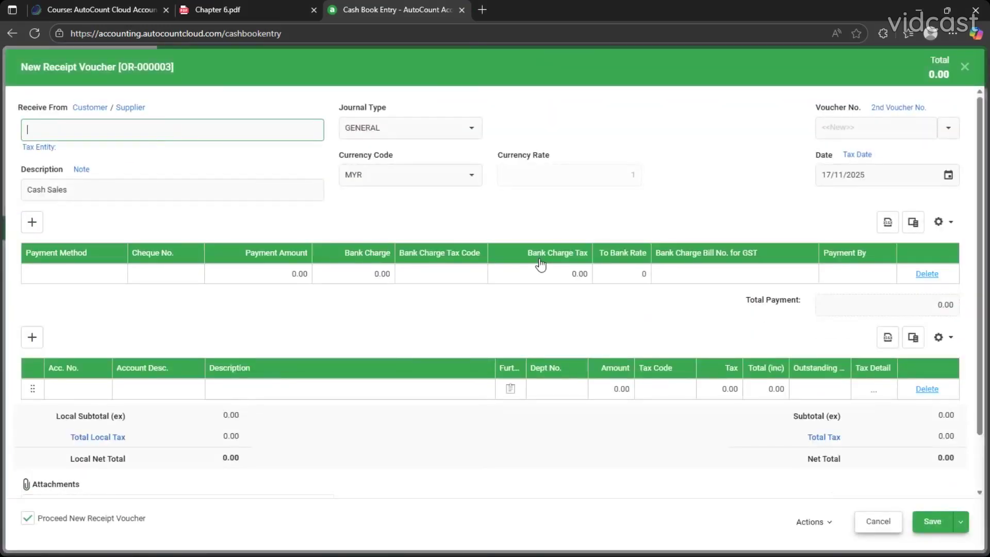
Copy cheque number ABB779911 from the second Task 6.2 entry in Chapter 6.pdf and discard the blank new voucher
click(255, 2)
click(394, 409)
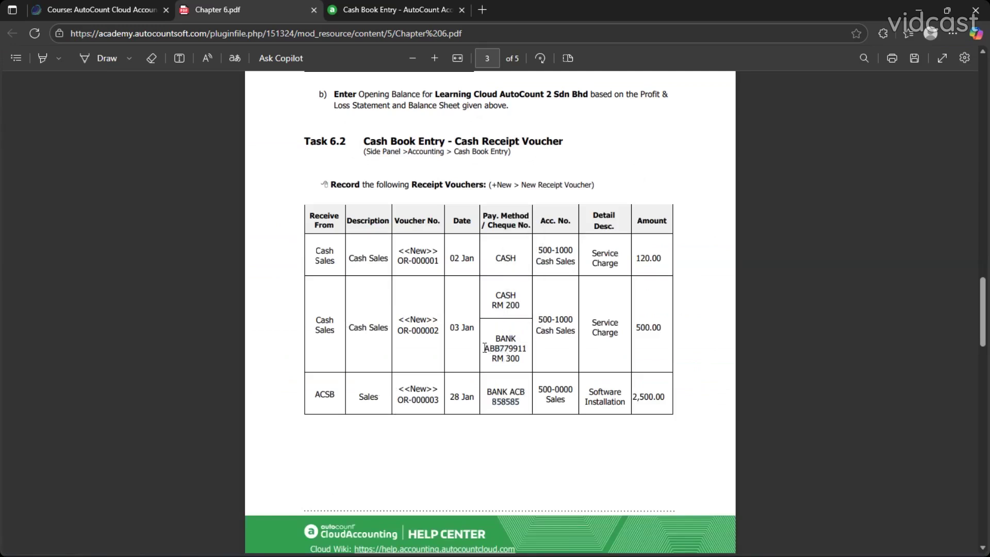
drag(511, 348, 529, 347)
click(406, 9)
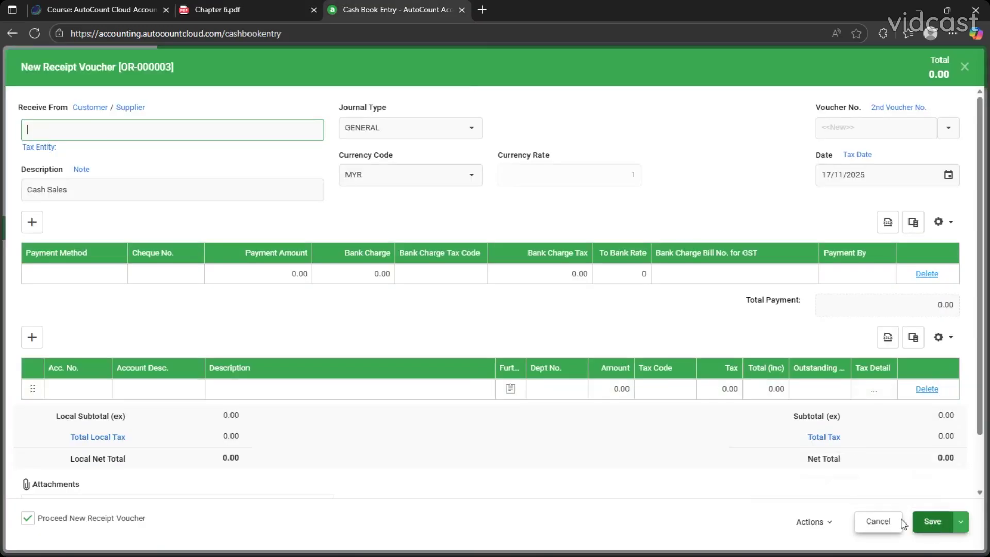
click(877, 522)
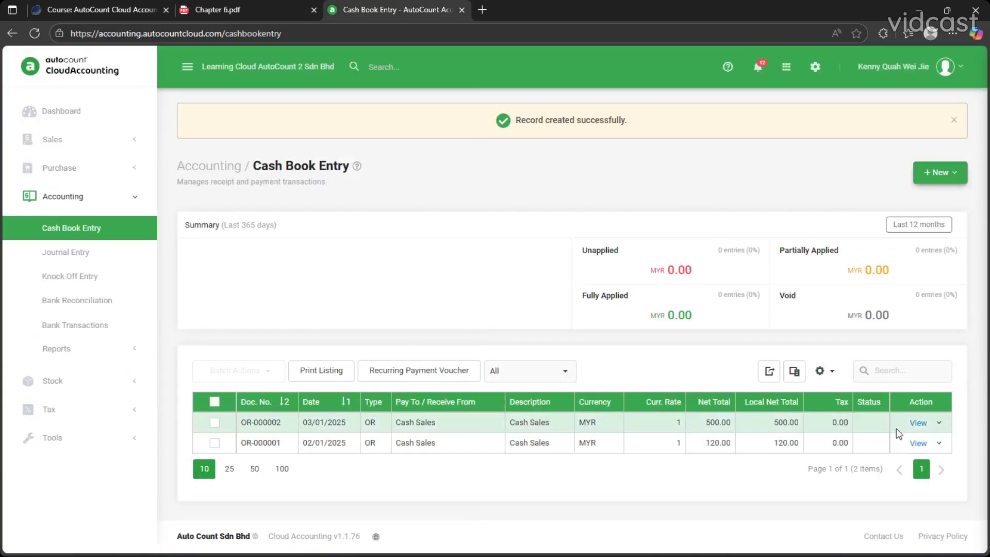
Edit receipt voucher OR-000002 to replace the BANK line's cheque number with ABB779911, and save the change
click(939, 423)
click(884, 302)
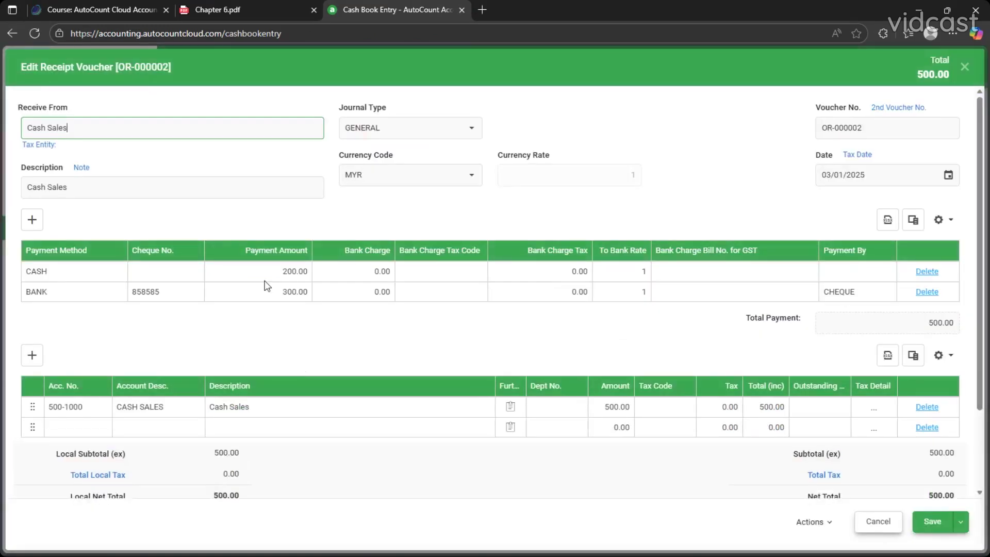
click(176, 291)
double_click(177, 291)
text(ABB779911)
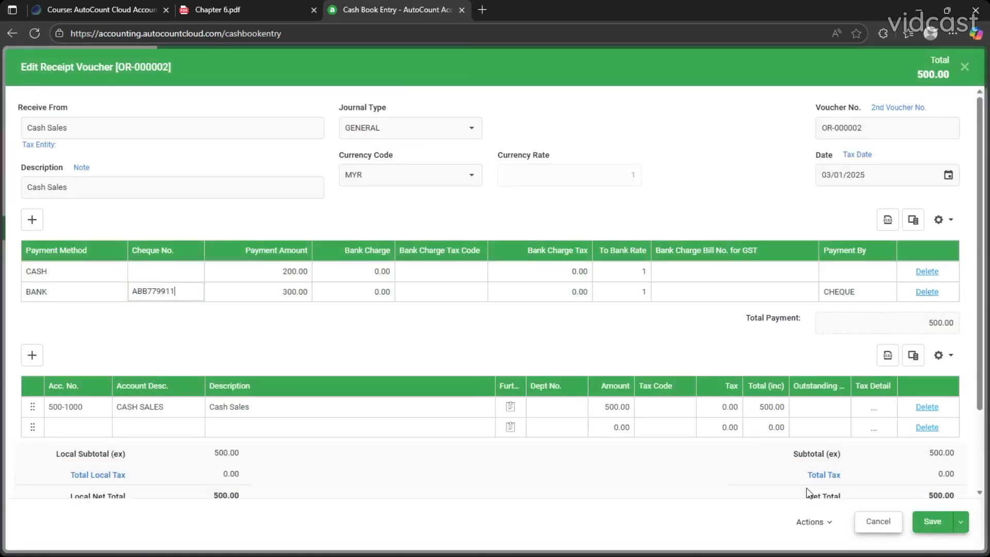
scroll(806, 488, down, 2)
click(932, 521)
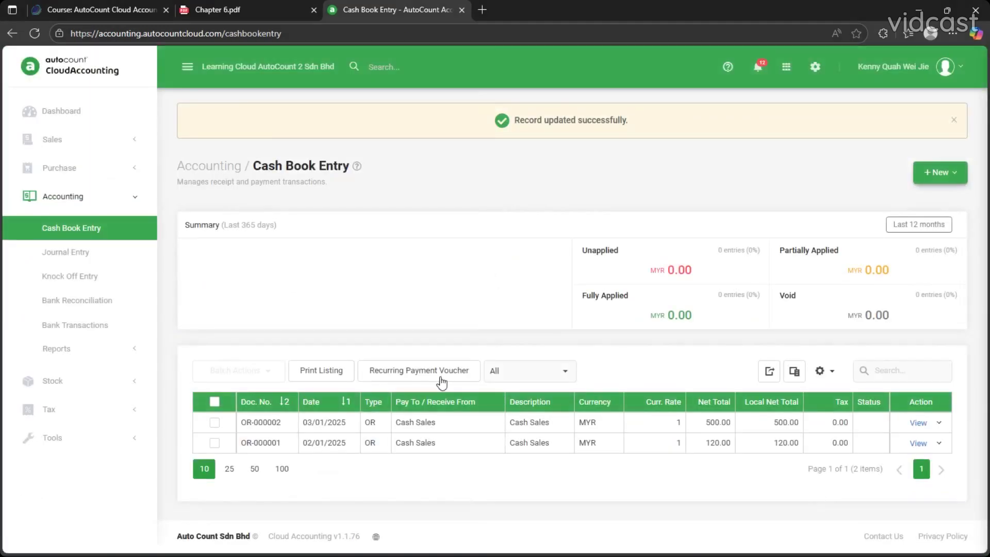
Start a new receipt voucher and enter ACSB as the payer, copied from the third Task 6.2 entry in Chapter 6.pdf
click(931, 176)
click(926, 202)
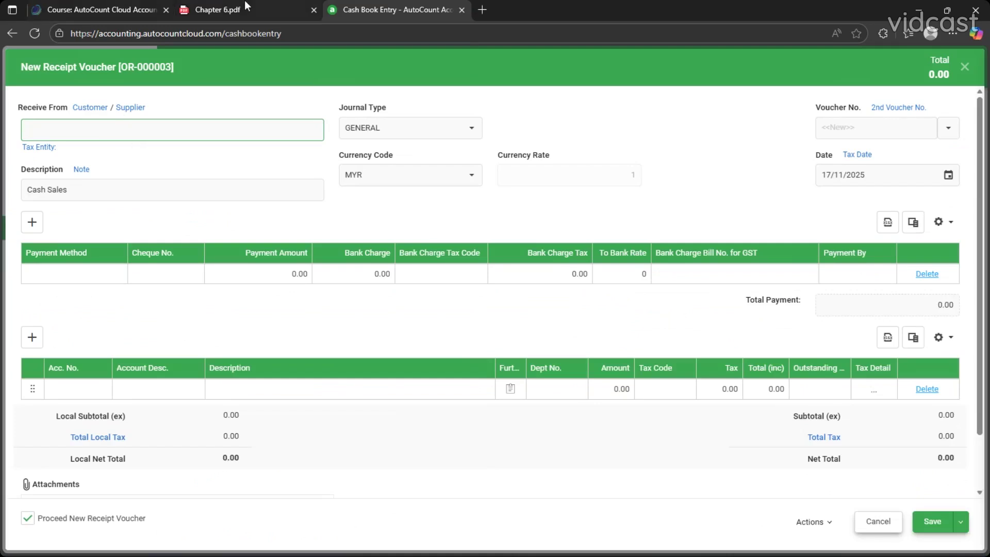
click(221, 10)
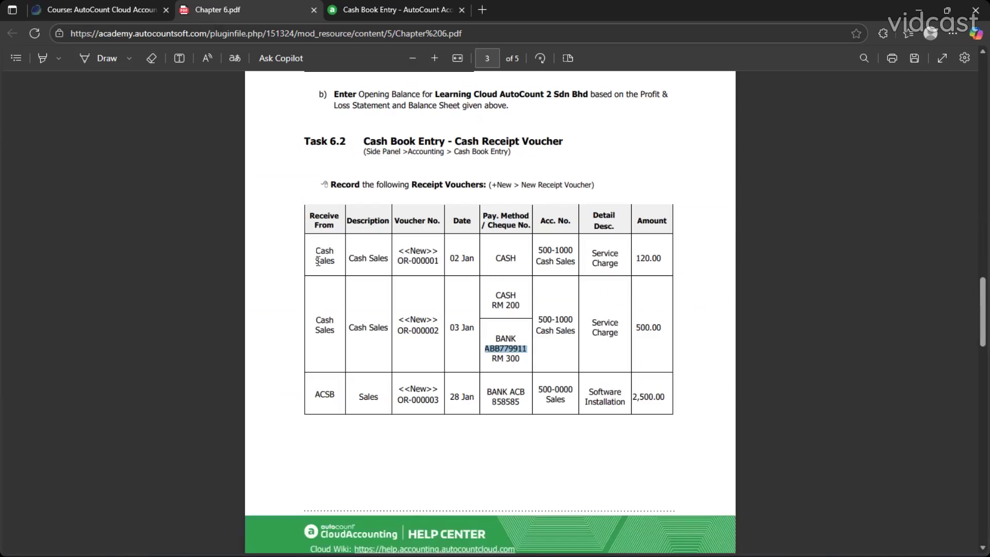
double_click(328, 395)
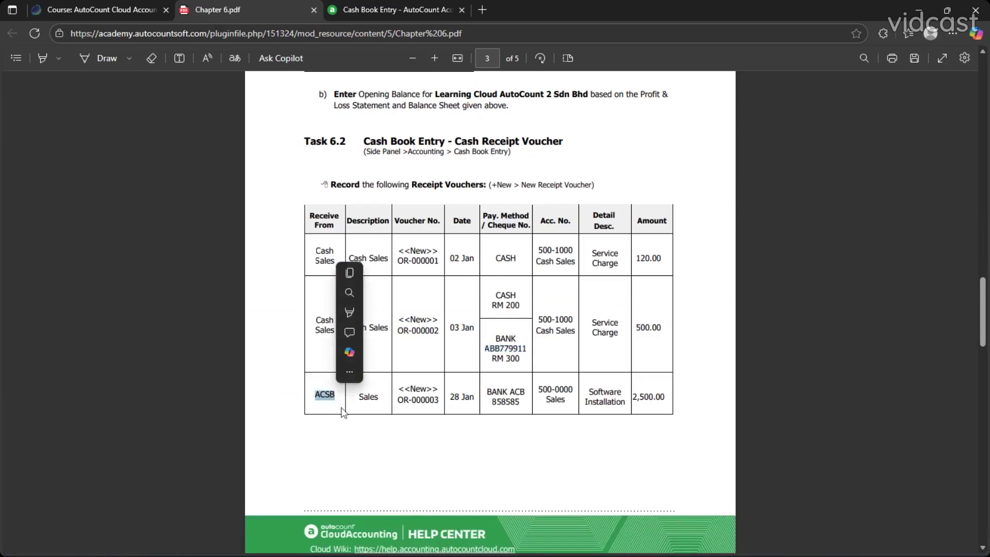
key(ctrl+c)
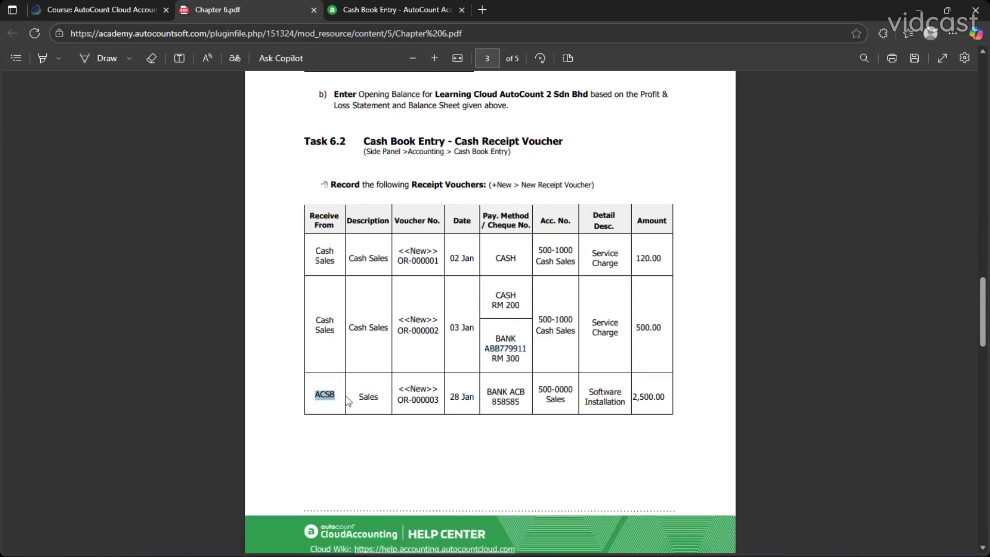
click(332, 11)
click(121, 131)
key(ctrl+v)
Replace the receipt voucher's description with Sales, taken from the third Task 6.2 entry in Chapter 6.pdf
click(259, 2)
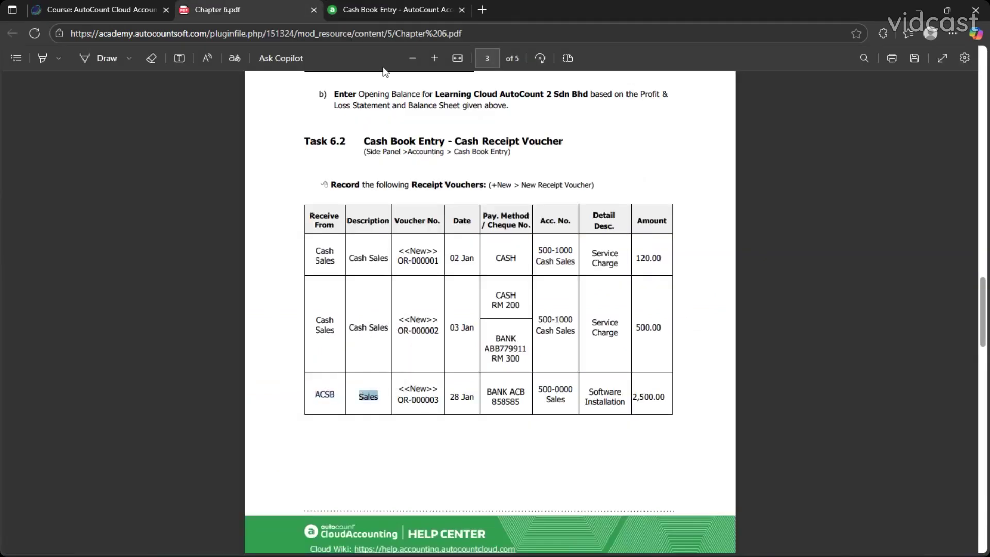
click(389, 10)
triple_click(88, 189)
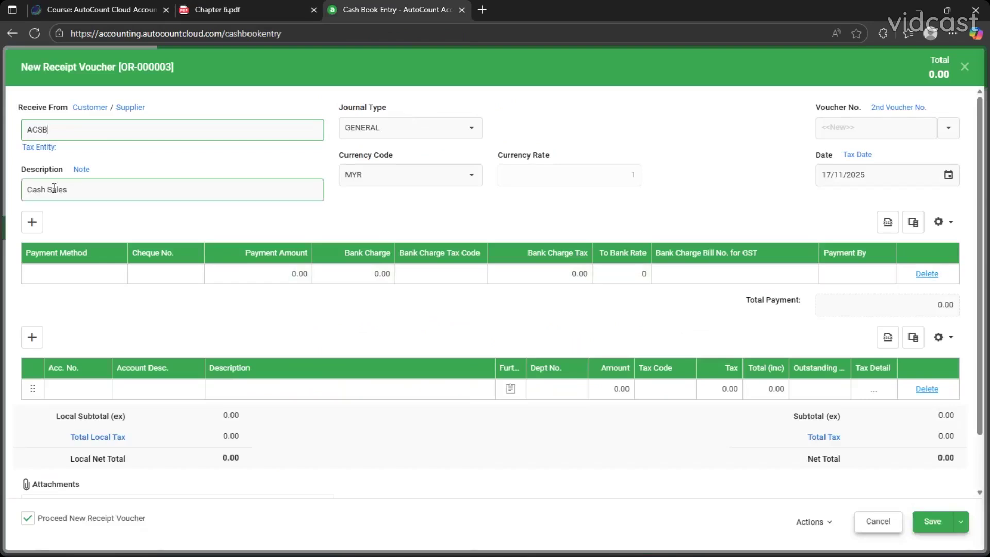
text(Sales)
Copy cheque number ACB 858585 from the third Task 6.2 entry in Chapter 6.pdf and return to the open voucher
click(230, 10)
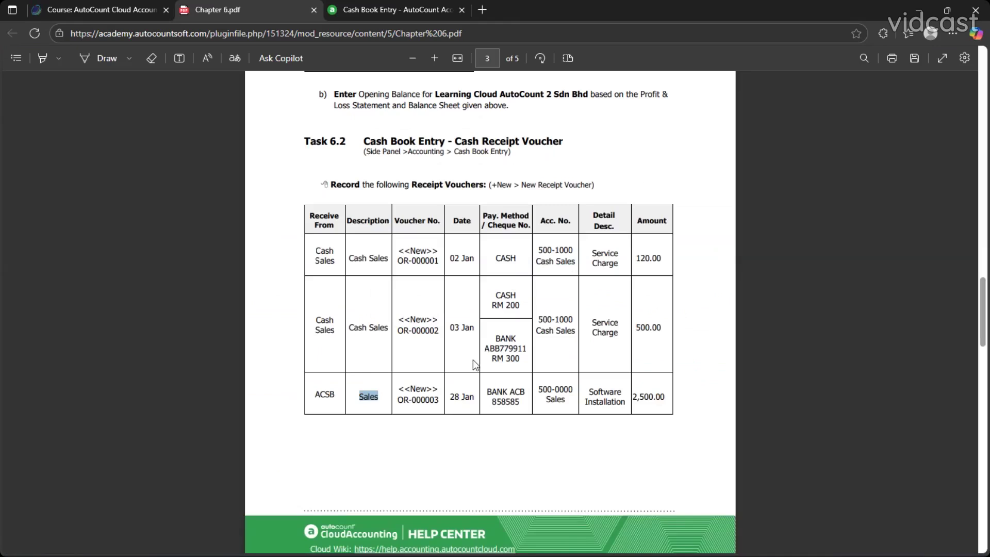
click(491, 390)
drag(493, 403, 522, 405)
click(514, 394)
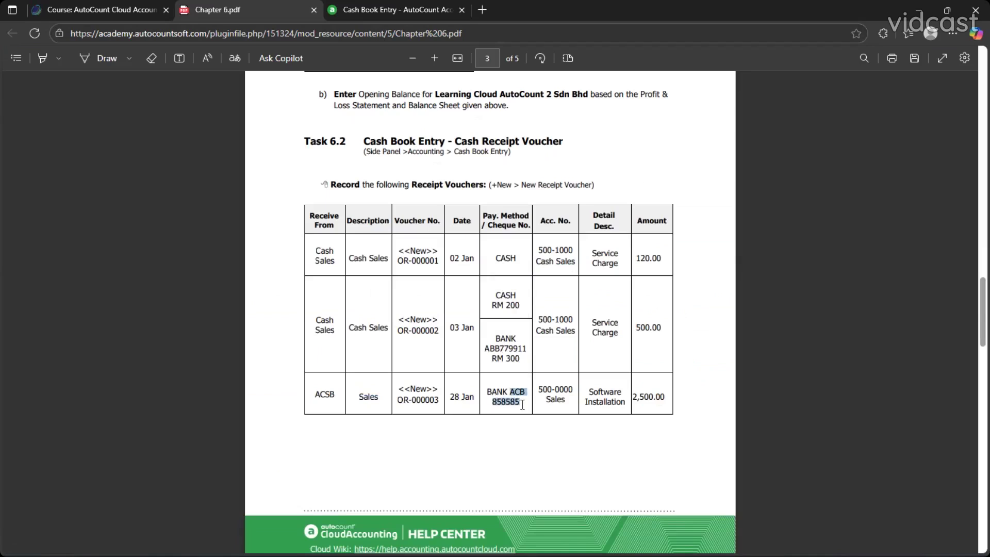
click(384, 5)
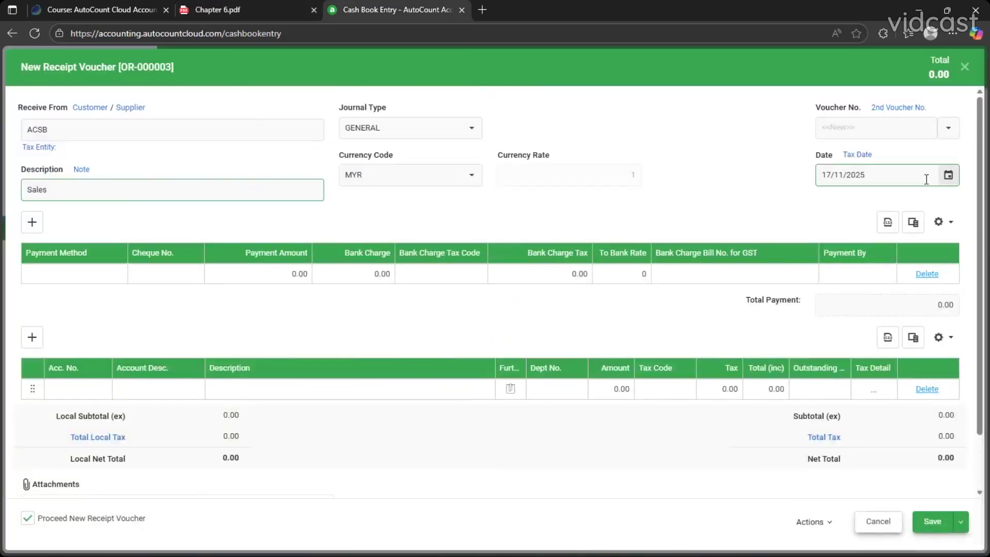
Set the receipt voucher's date to 28/01/2025
click(948, 175)
click(857, 211)
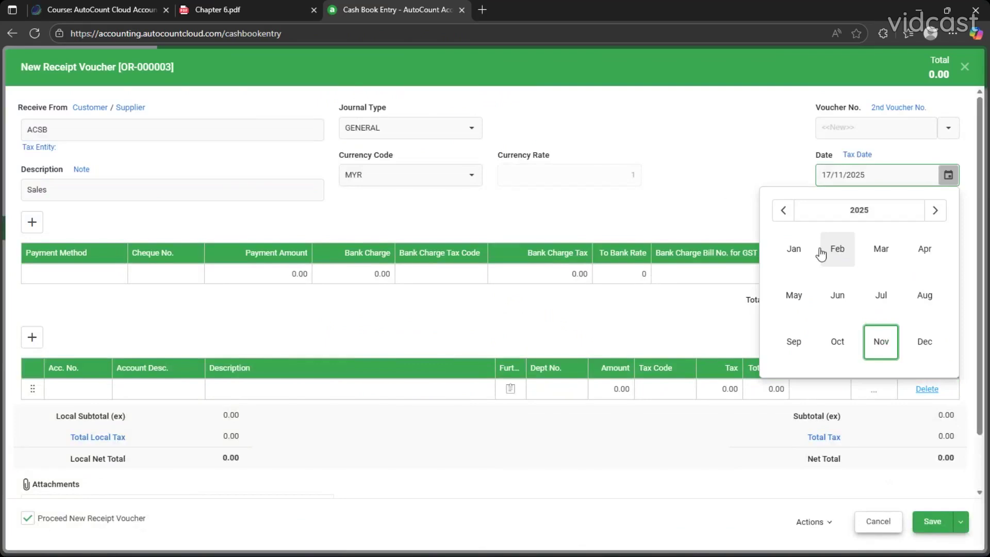
click(802, 252)
click(834, 334)
Set the payment line's method to BANK with cheque number ACB 858585
click(93, 281)
click(80, 359)
click(181, 274)
text(ACB 858585)
click(356, 264)
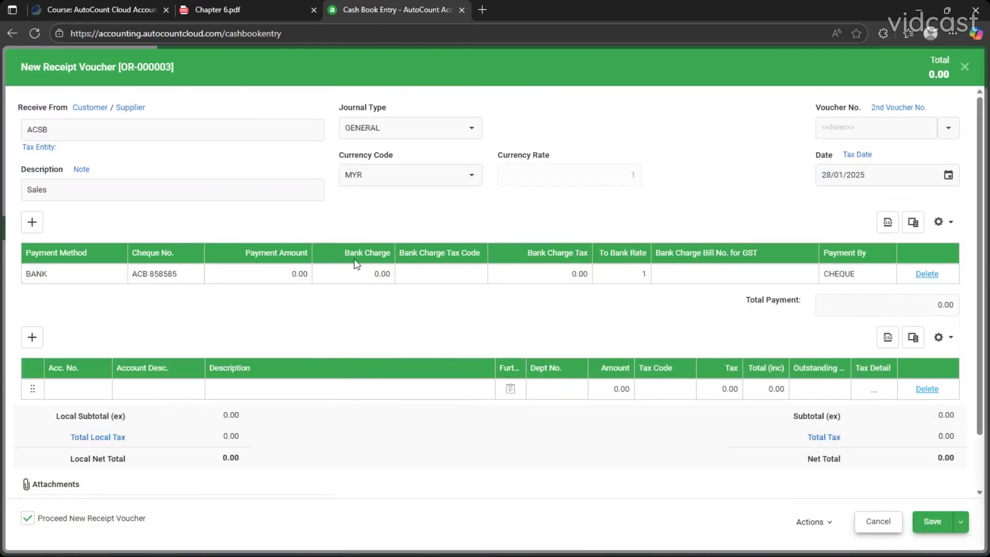
Copy the detail description Software Installation from the third Task 6.2 entry in Chapter 6.pdf
click(273, 7)
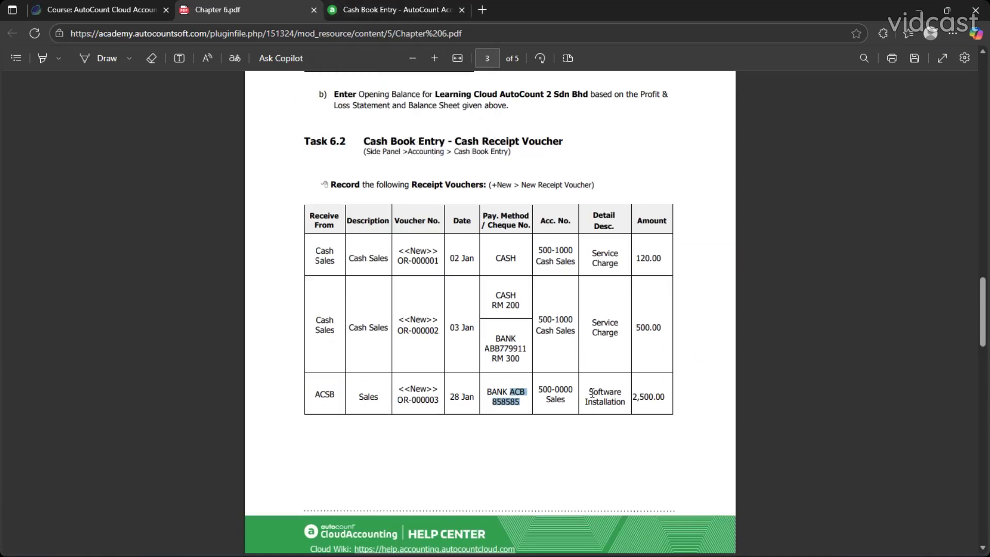
drag(590, 389, 630, 401)
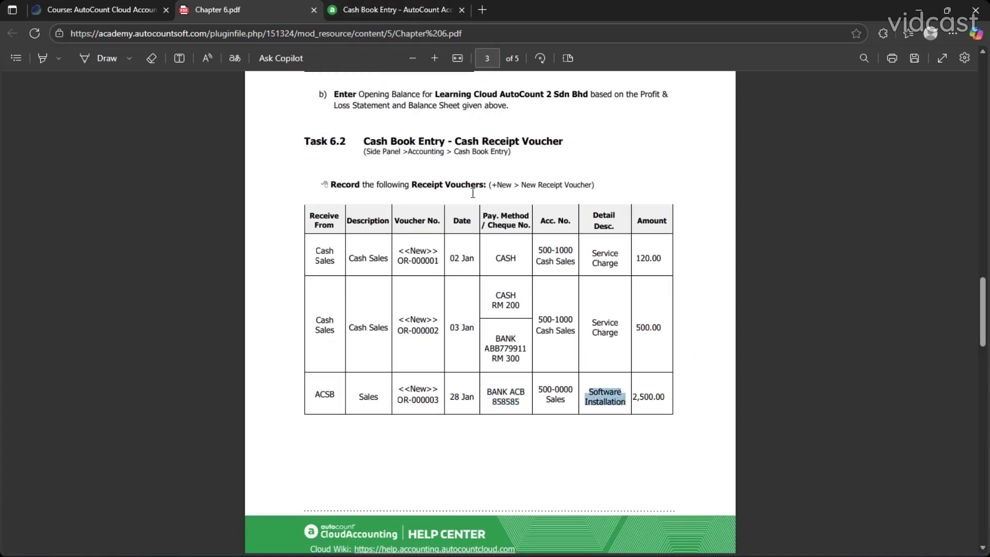
click(380, 8)
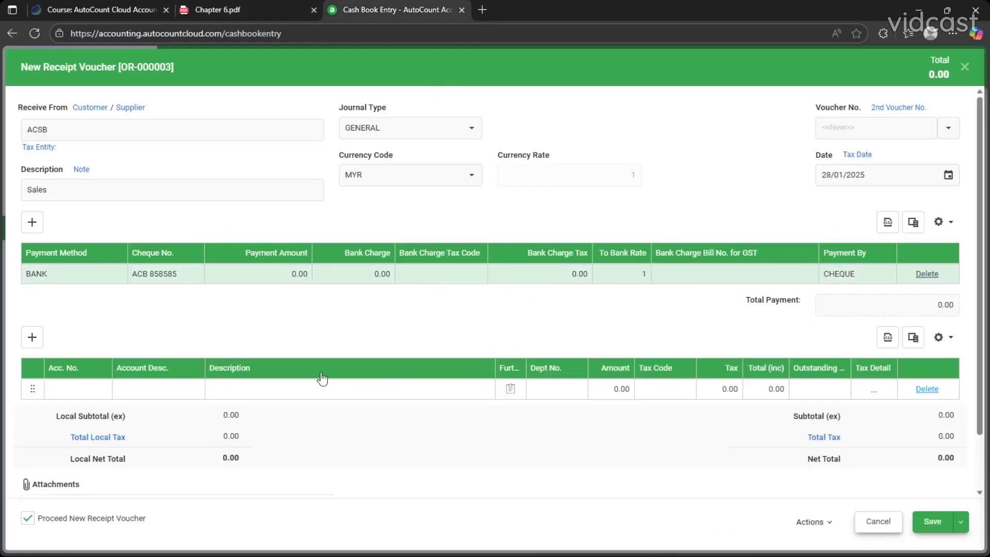
Assign the voucher's first detail line to account 500-1000 CASH SALES
click(292, 391)
click(84, 392)
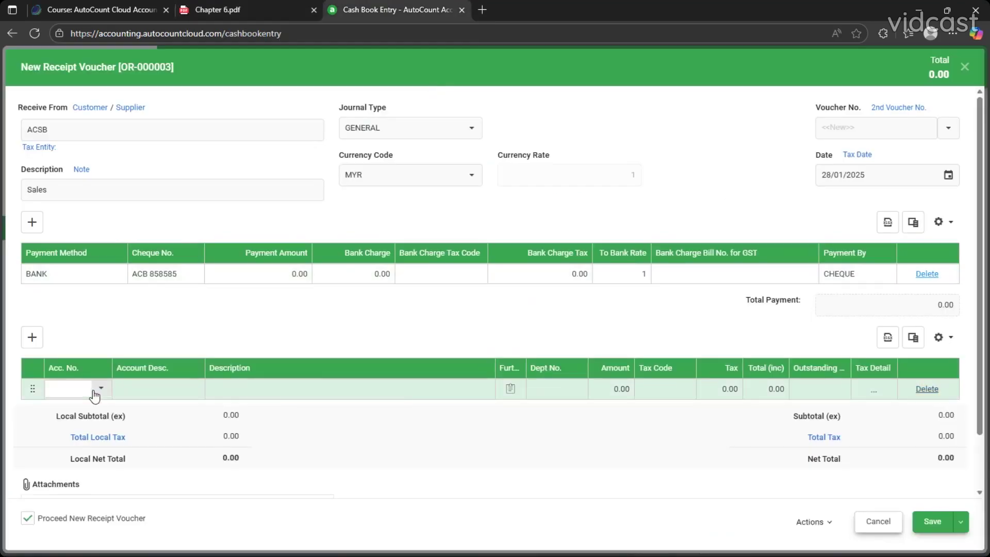
click(95, 390)
text(ca)
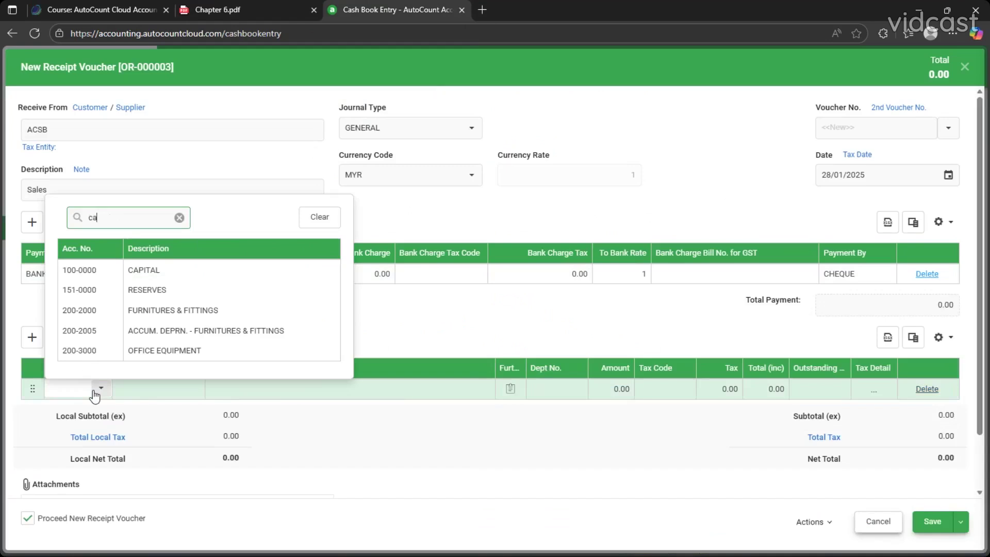
text(s)
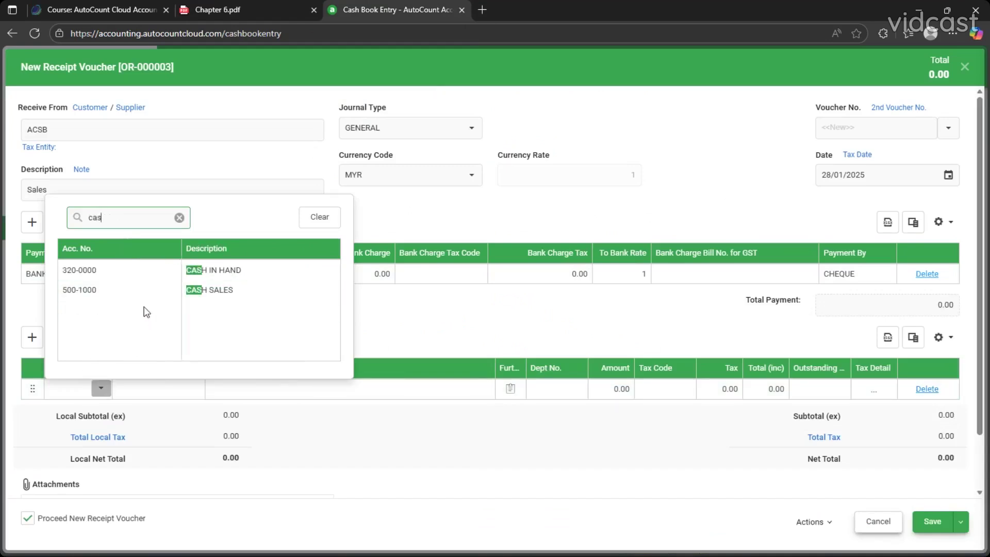
click(190, 289)
Enter the copied text Software Installation as the first detail line's description
click(275, 388)
key(ctrl+v)
key(ctrl+a)
click(325, 316)
click(189, 186)
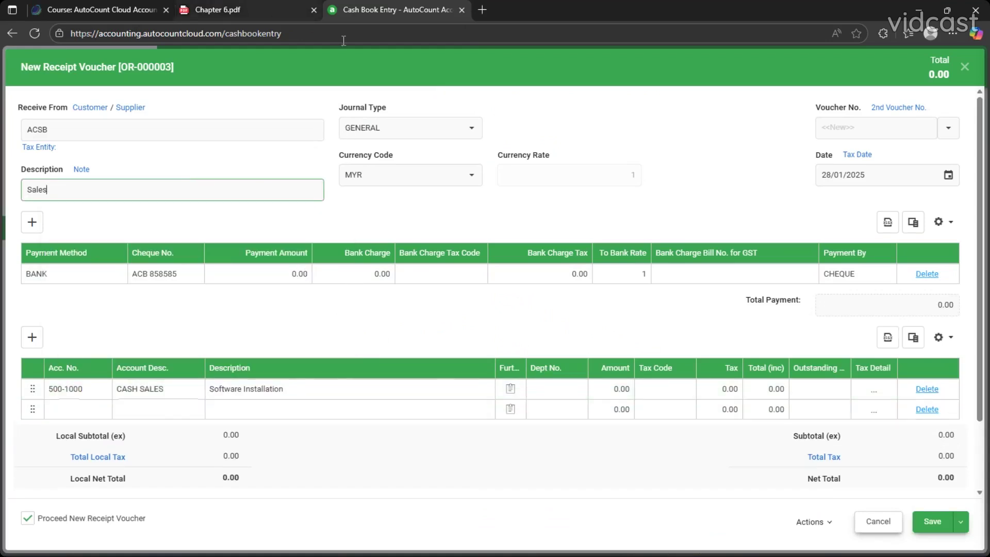
Check the account in Chapter 6.pdf and change the Software Installation line's account to 500-0000 SALES
click(290, 2)
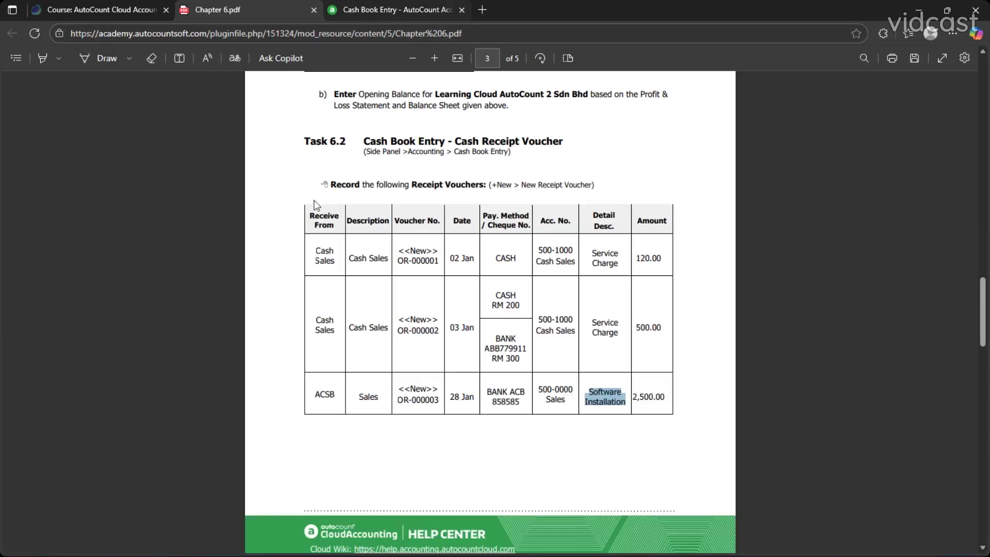
click(408, 10)
click(78, 389)
click(100, 389)
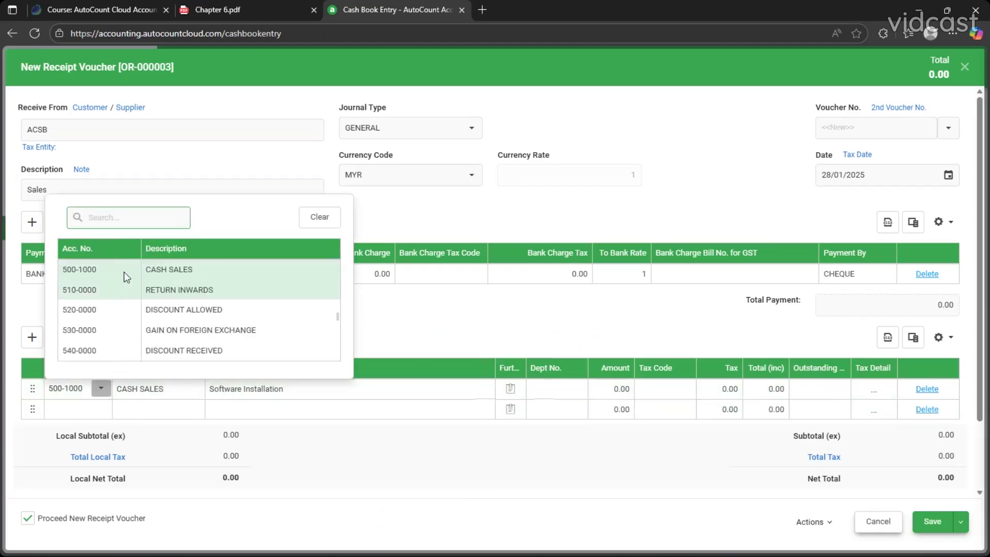
scroll(128, 280, up, 1)
click(114, 314)
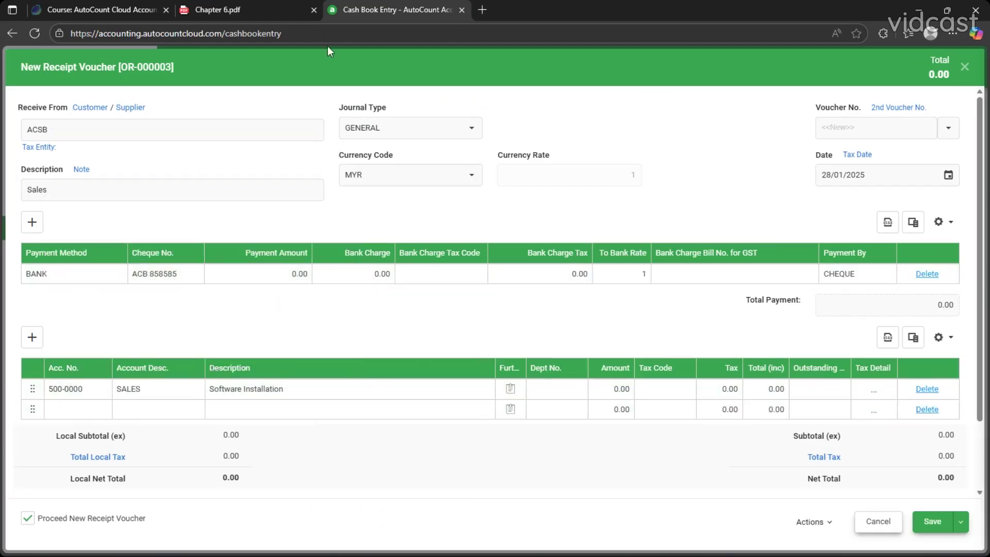
Set the Software Installation line's amount to 2,500.00 and save the third receipt voucher, leaving the voucher form
click(292, 6)
drag(539, 390, 576, 390)
click(619, 330)
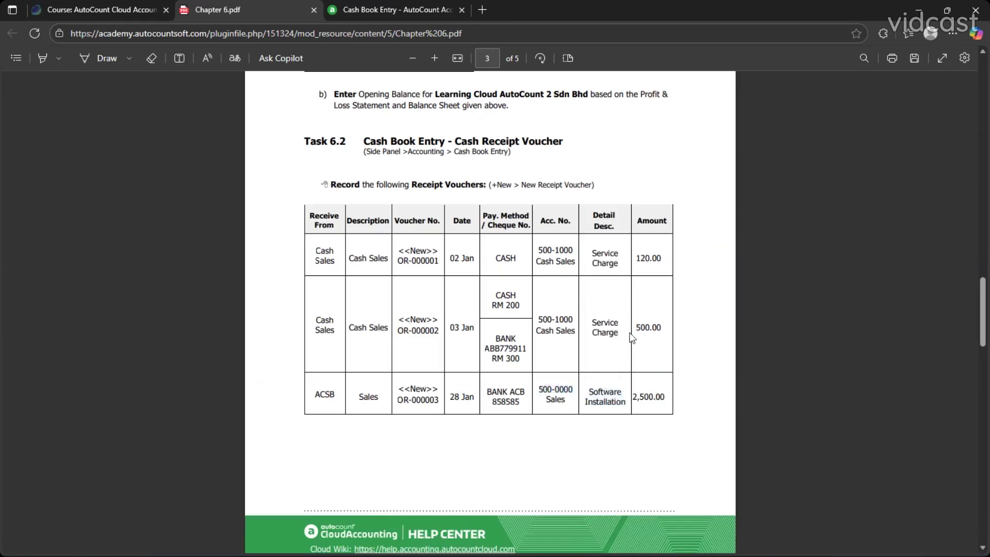
click(361, 8)
click(622, 387)
text(200)
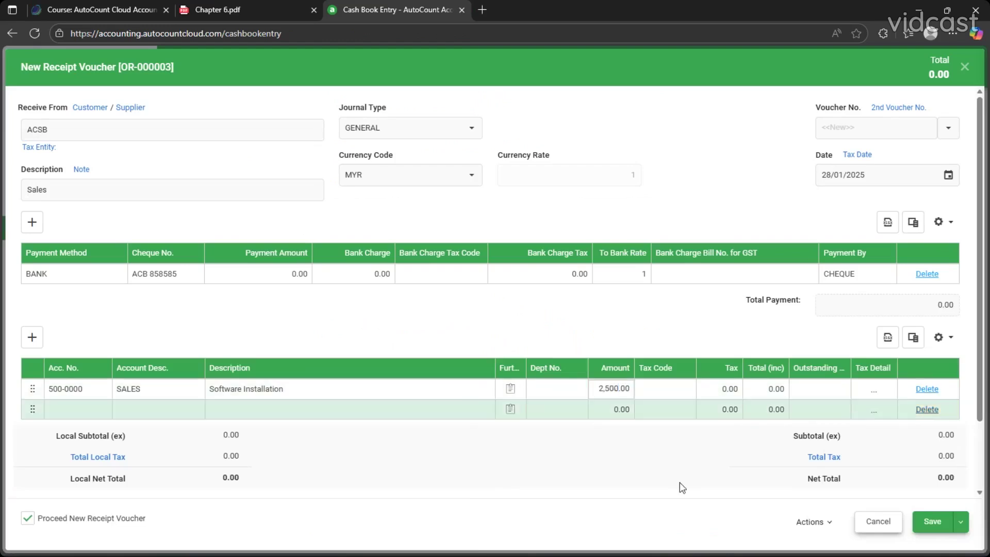
click(677, 487)
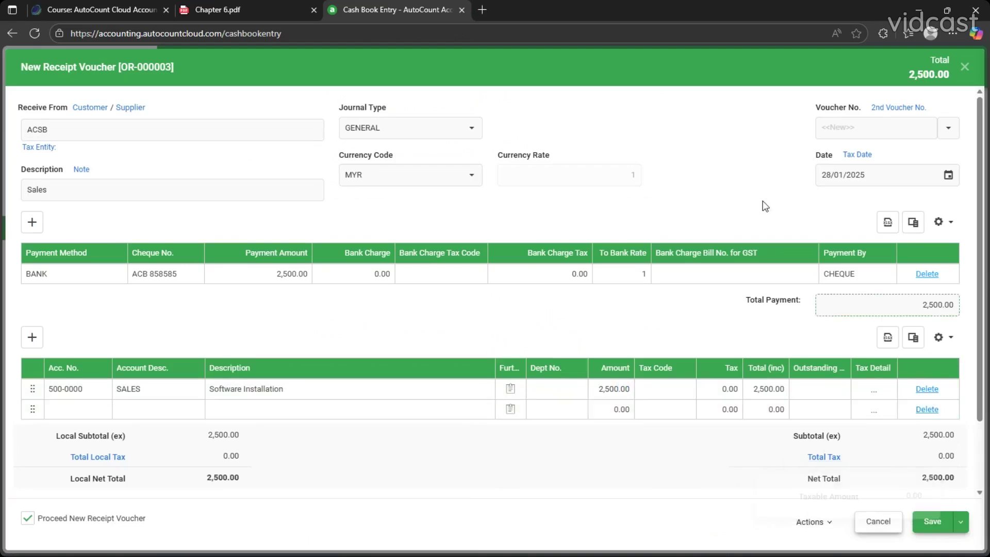
click(930, 522)
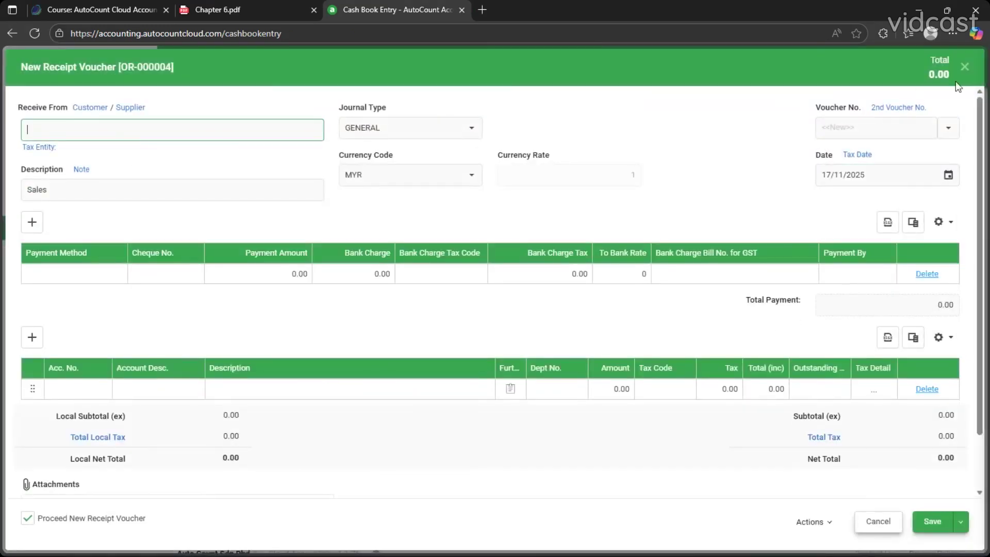
click(964, 66)
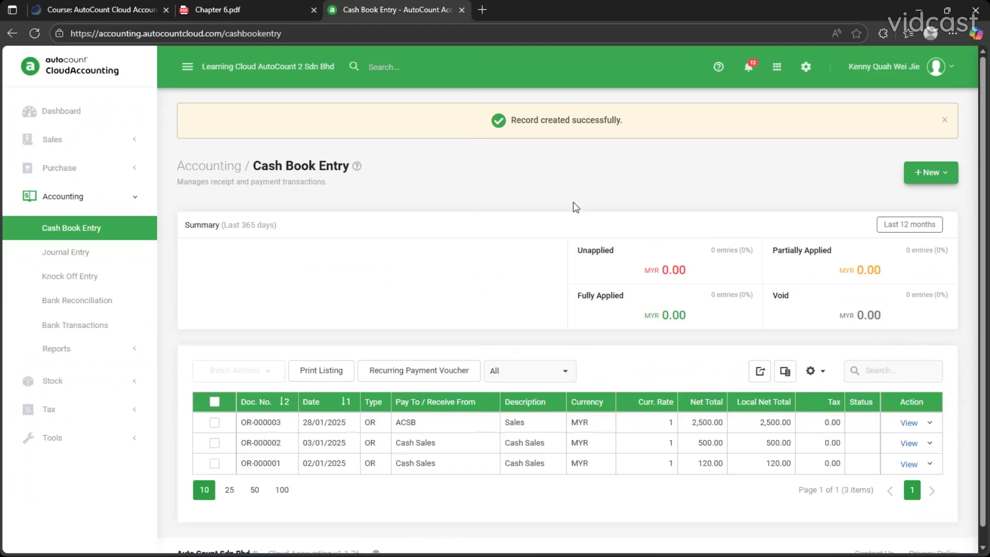
Locate Task 6.3 in Chapter 6.pdf and start a new payment voucher in the cash book
click(261, 6)
scroll(616, 379, down, 8)
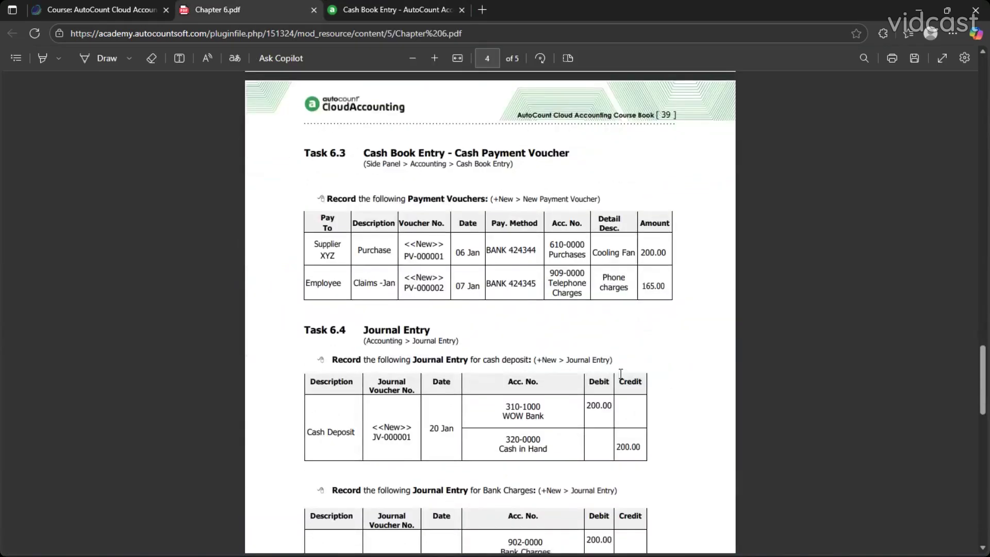
click(395, 2)
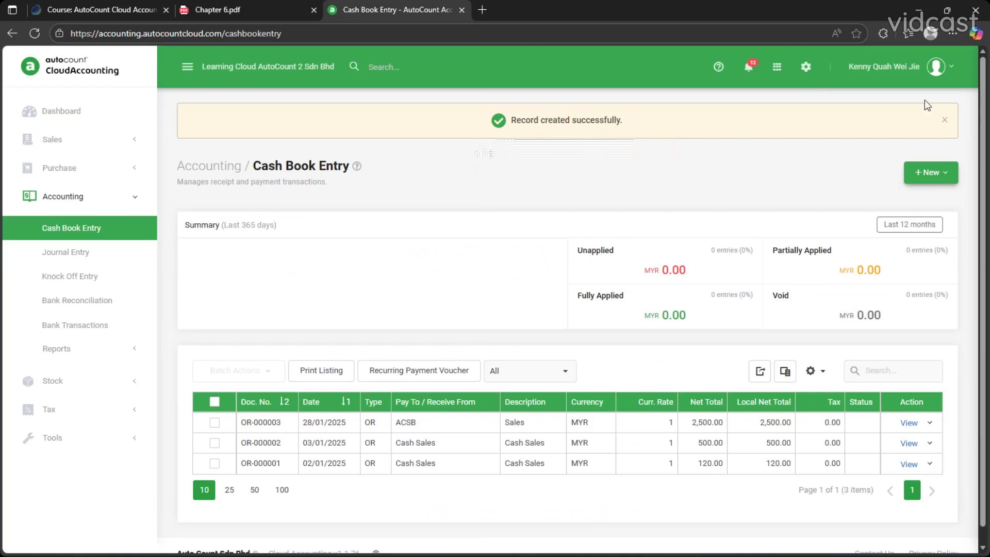
click(935, 172)
click(899, 222)
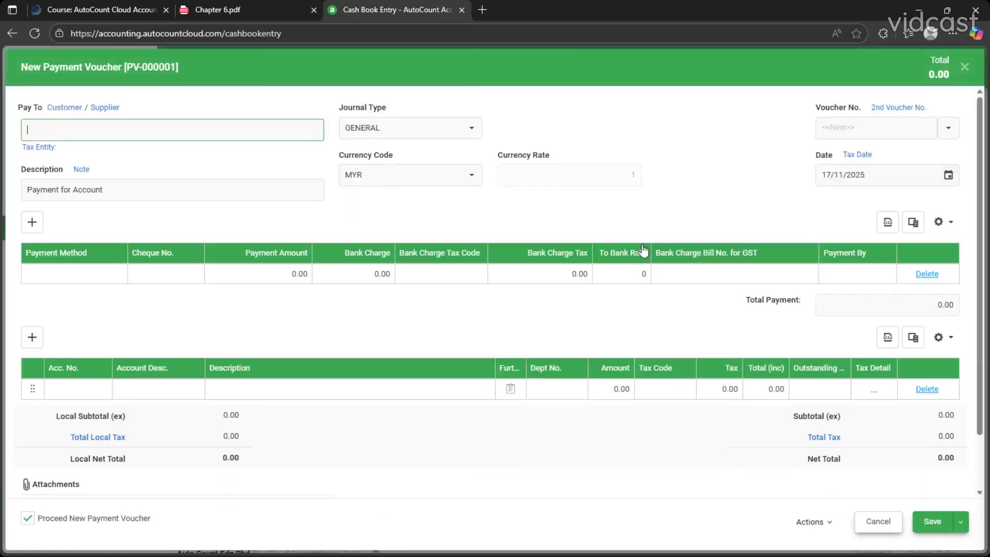
Enter Supplier XYZ as the payee, copied from the first Task 6.3 entry in Chapter 6.pdf
click(246, 6)
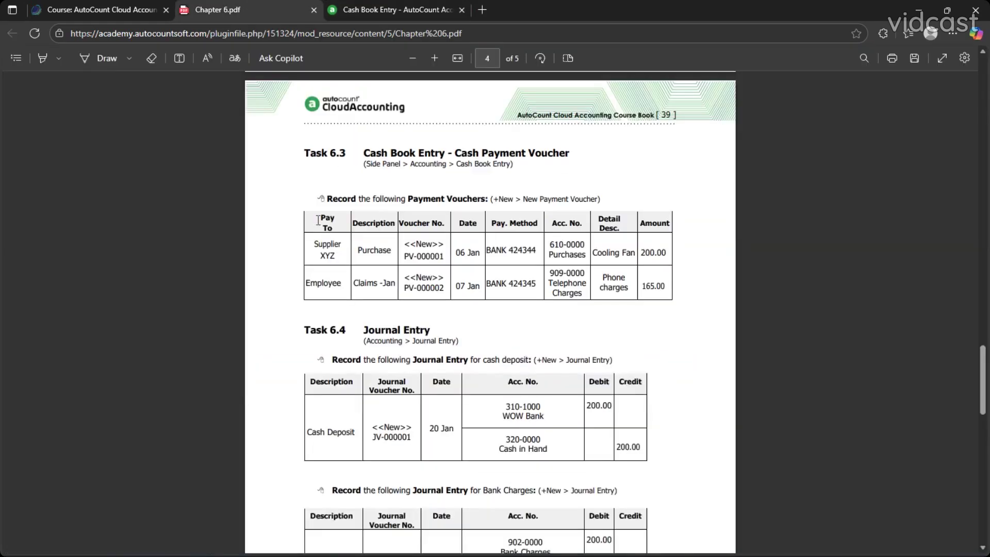
drag(315, 245, 336, 258)
key(ctrl+c)
click(419, 6)
key(ctrl+v)
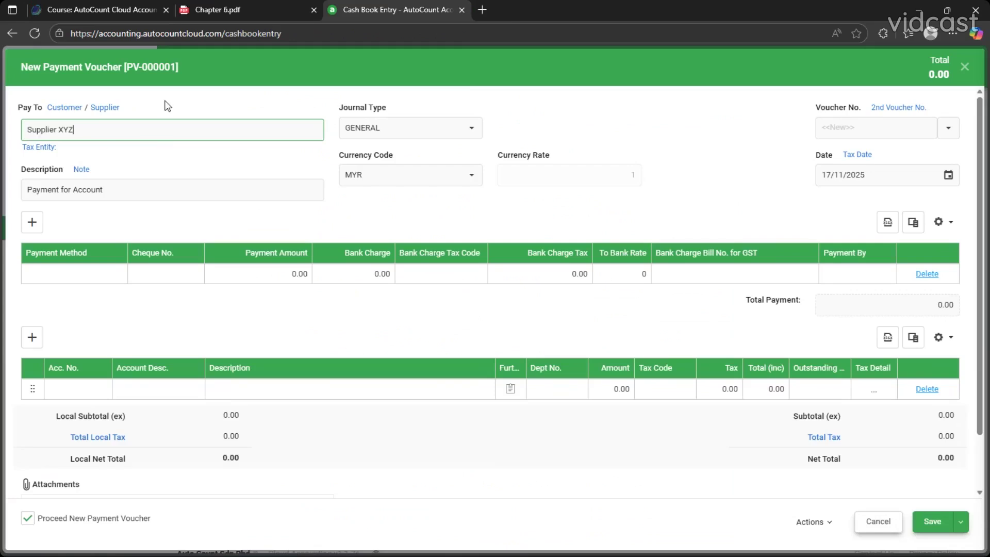
Replace the payment voucher's description with Purchase, copied from the first Task 6.3 entry in Chapter 6.pdf
click(230, 7)
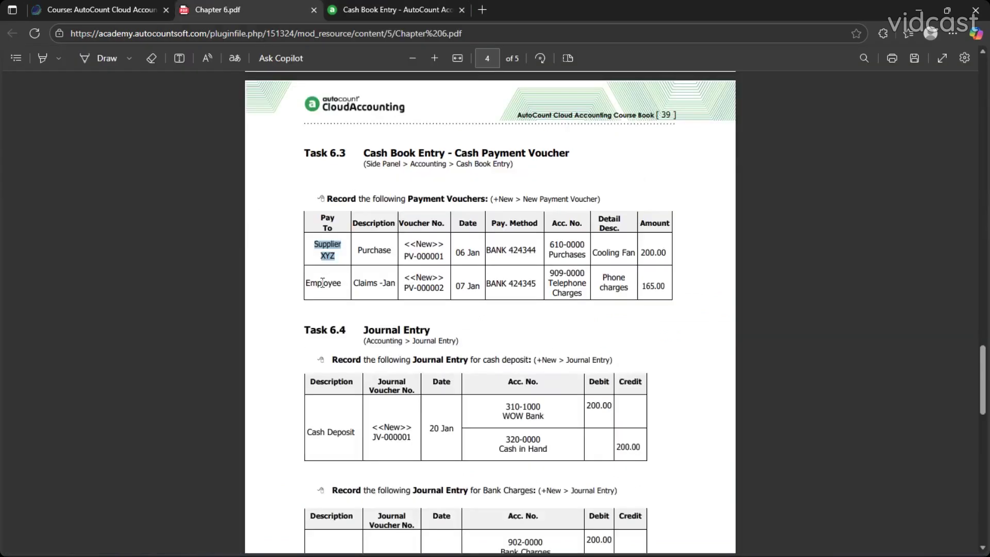
double_click(363, 254)
key(ctrl+c)
click(407, 9)
click(139, 195)
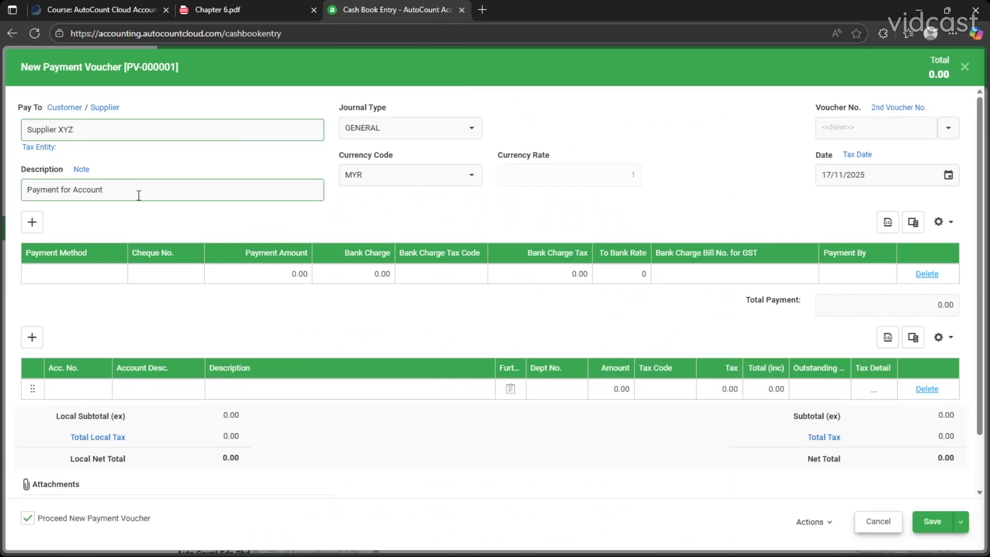
key(ctrl+a)
key(ctrl+v)
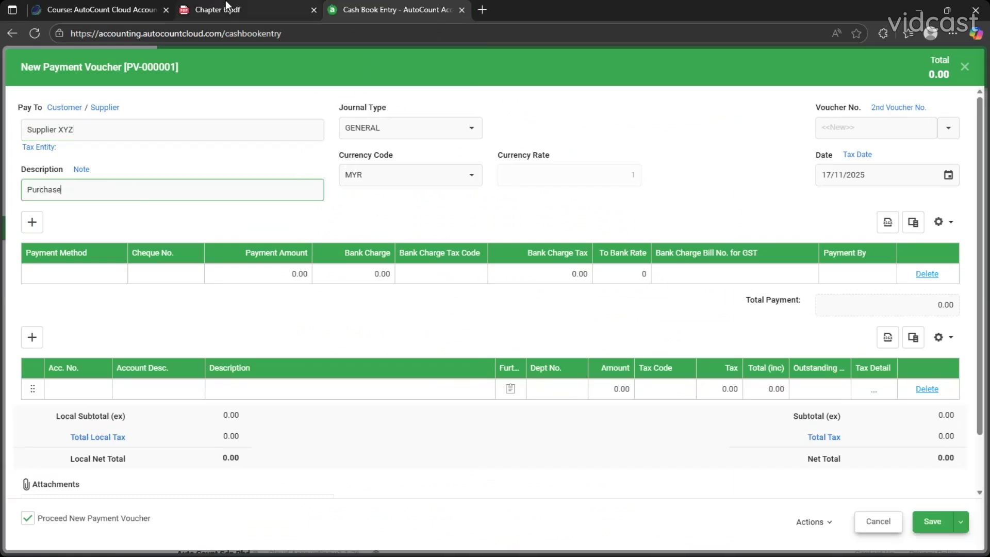
Check the voucher number in the first Task 6.3 entry of Chapter 6.pdf and view the payment voucher's available numbering formats
click(227, 8)
click(419, 32)
click(412, 9)
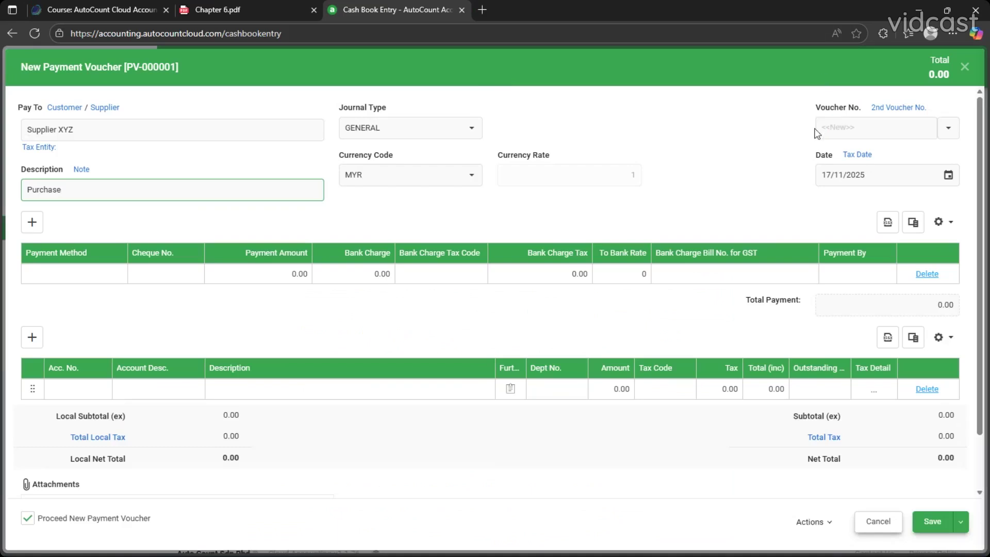
click(948, 128)
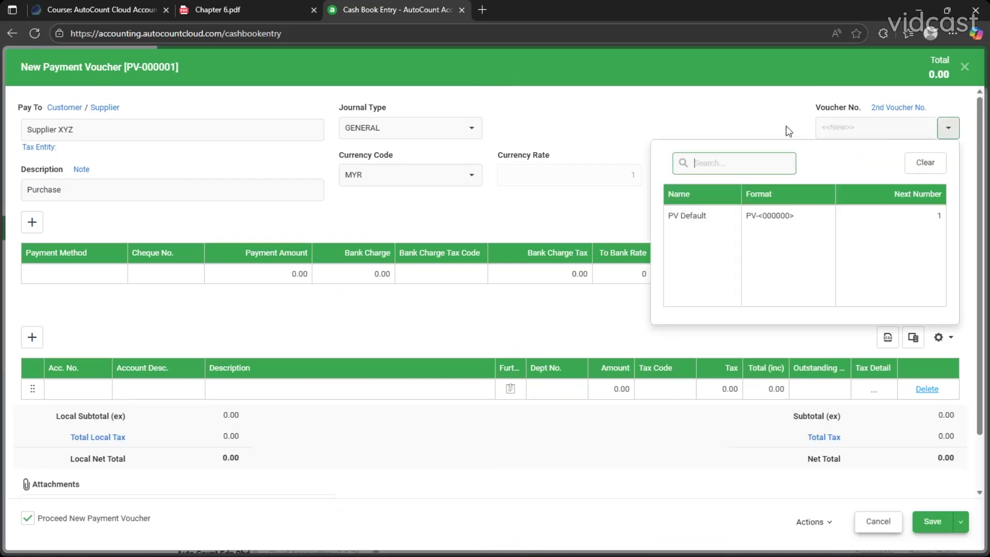
click(727, 114)
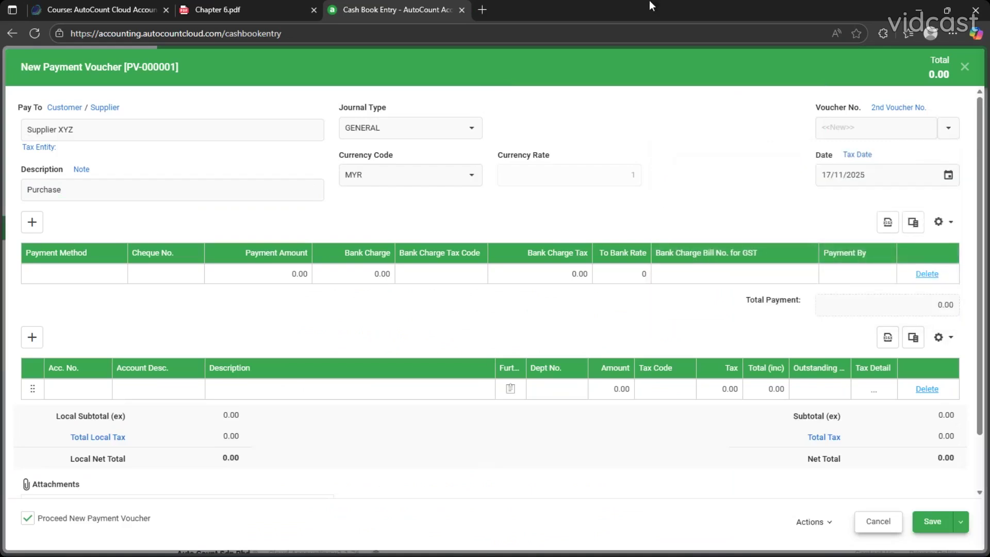
Set the payment voucher's date to 06/01/2025, following the first Task 6.3 entry in Chapter 6.pdf
click(244, 6)
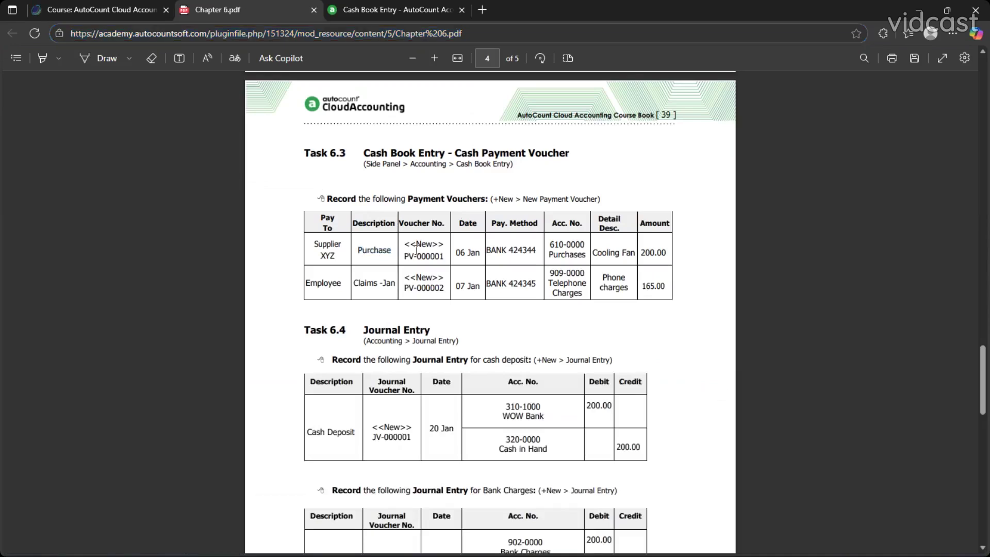
click(385, 9)
click(954, 177)
click(846, 210)
click(800, 250)
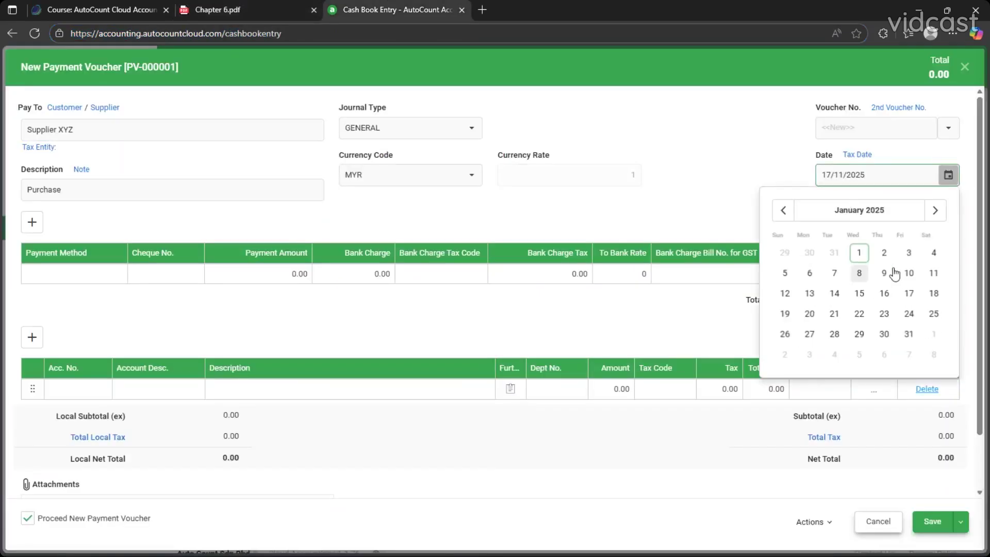
click(809, 274)
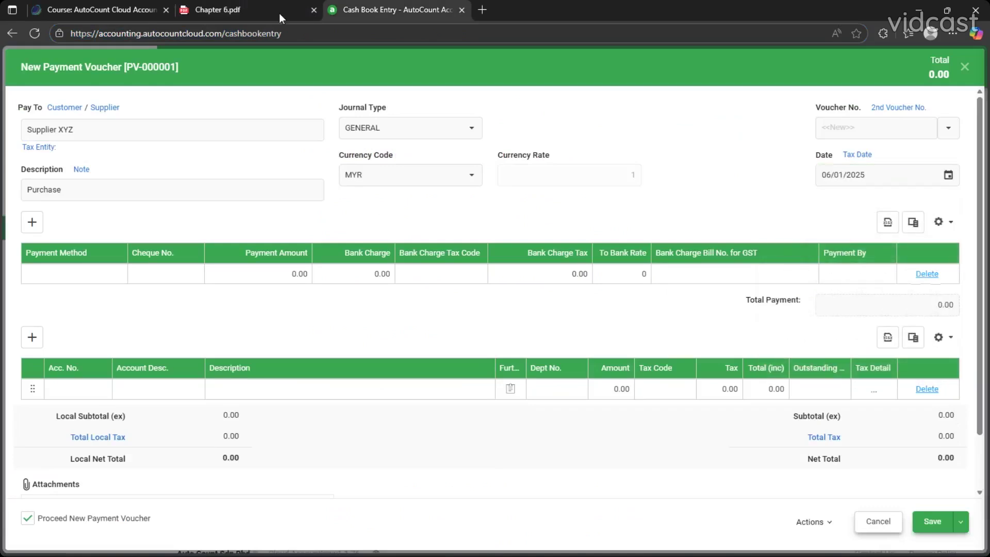
Set the payment method to BANK with cheque number 424344, copied from the first Task 6.3 entry in Chapter 6.pdf
click(260, 2)
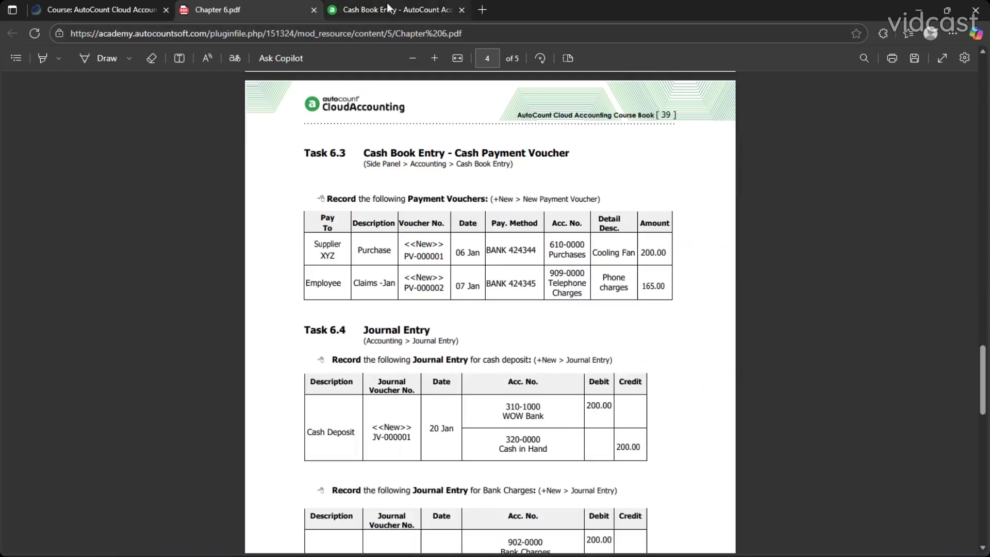
drag(514, 249, 537, 250)
click(537, 250)
double_click(524, 250)
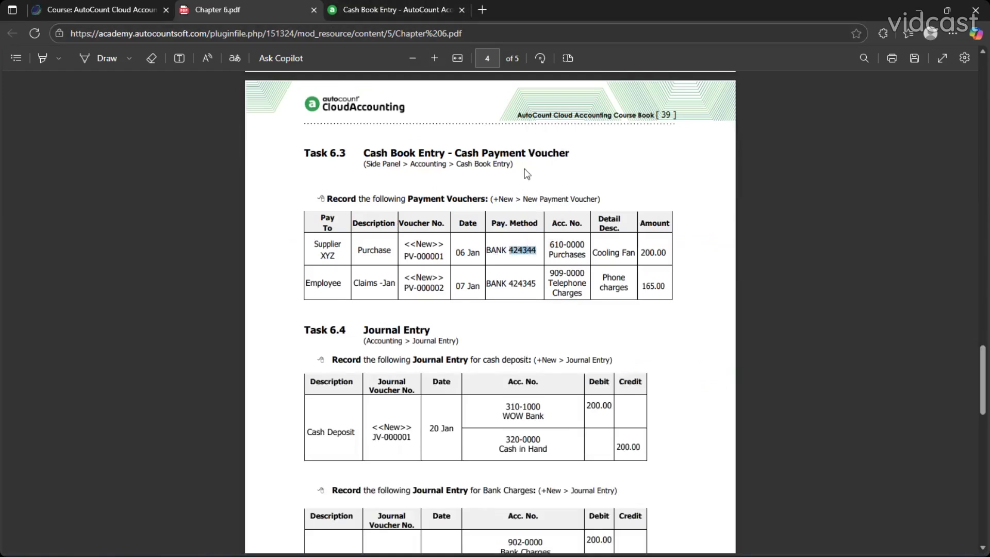
click(396, 5)
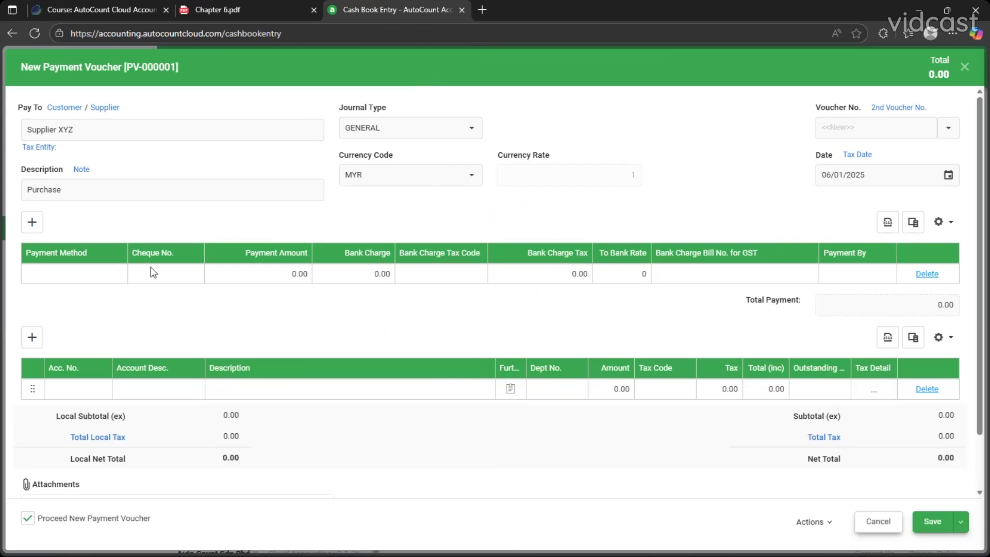
click(72, 273)
click(105, 357)
click(191, 270)
text(424344)
Assign account 610-0000 PURCHASES to the first detail line, following the first Task 6.3 entry in Chapter 6.pdf
click(95, 388)
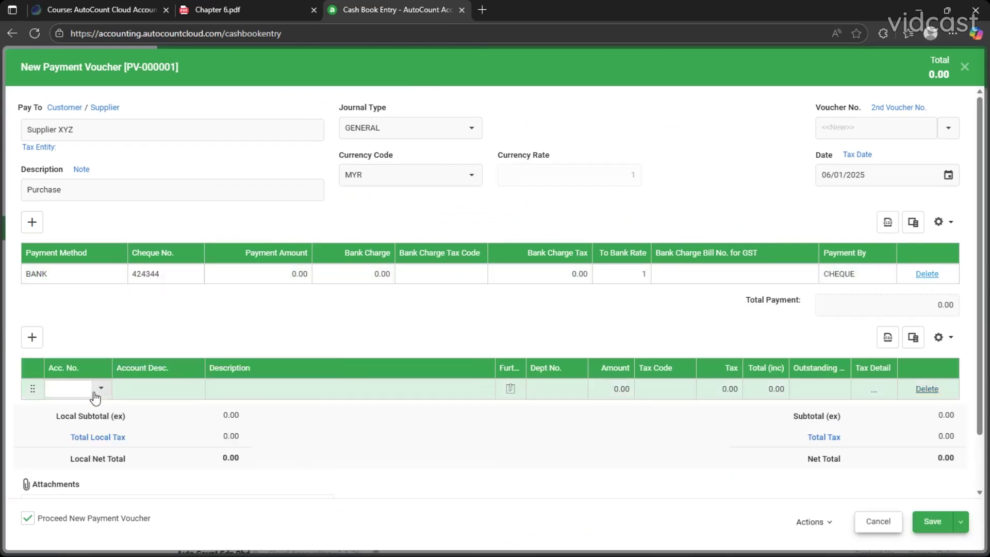
click(278, 7)
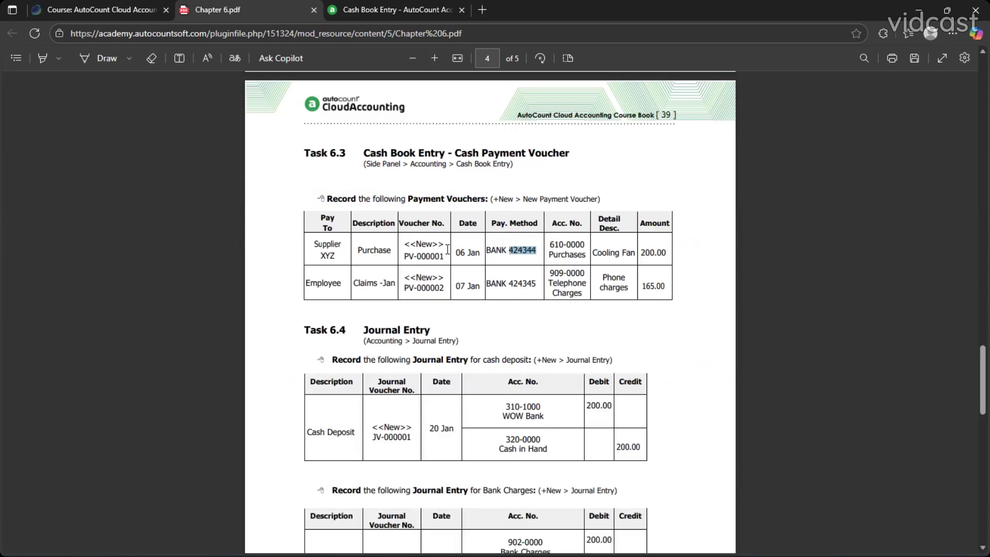
click(389, 2)
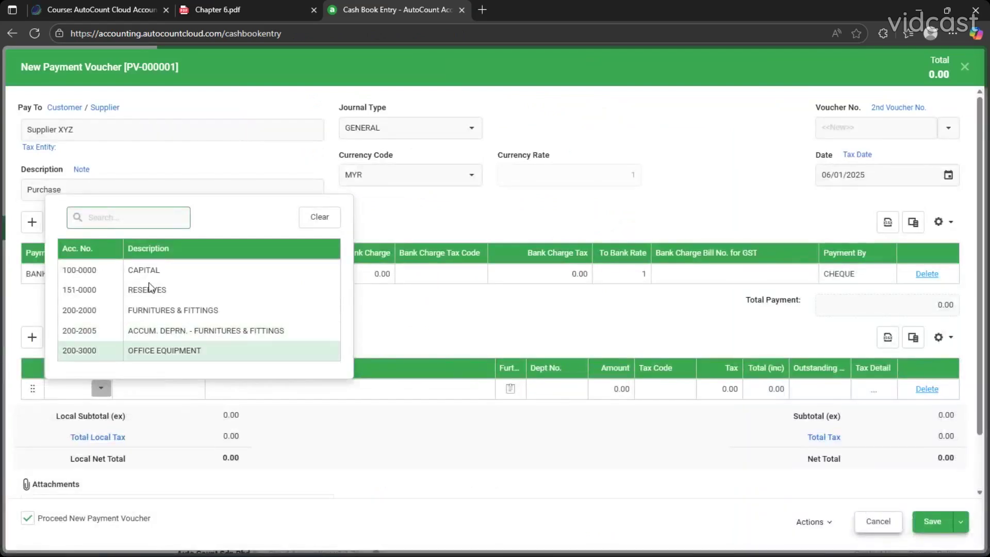
text(pu)
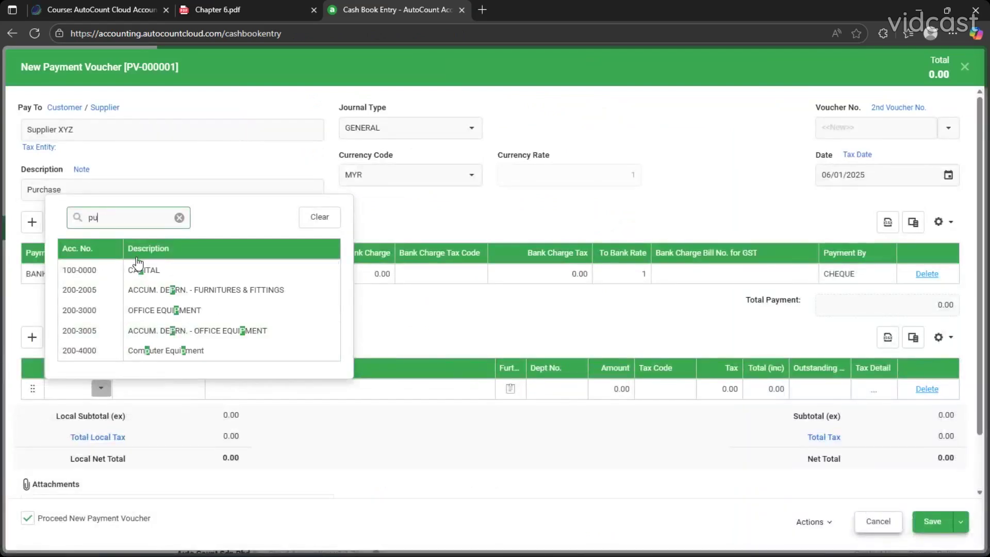
text(rc)
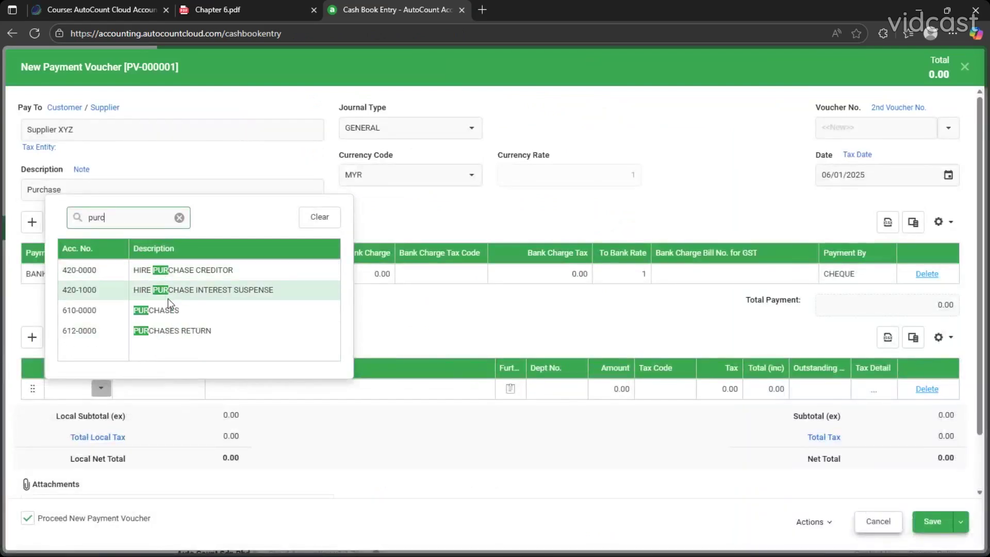
click(173, 309)
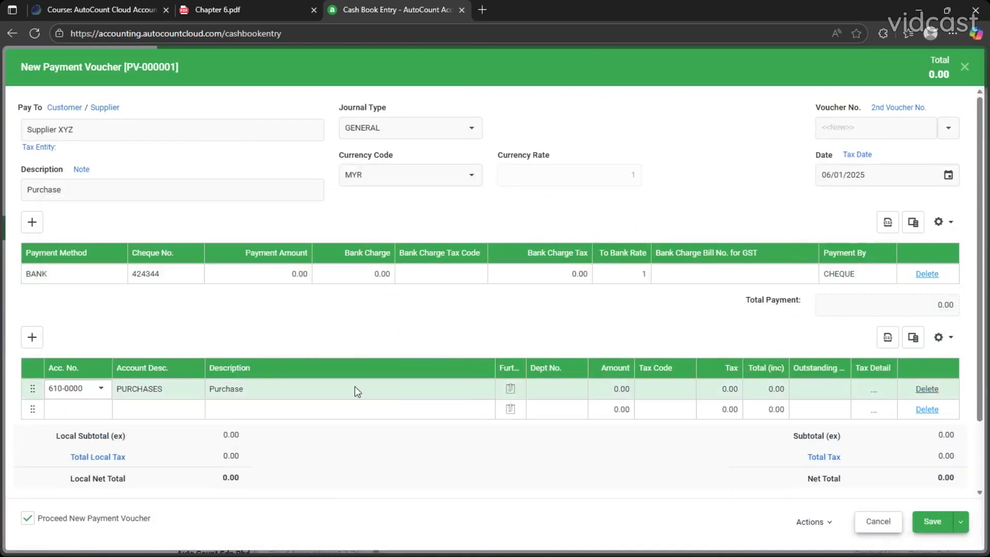
Replace the Purchases line's description with Cooling Fan, copied from the first Task 6.3 entry in Chapter 6.pdf
click(246, 10)
drag(594, 251, 638, 252)
key(ctrl+c)
click(333, 14)
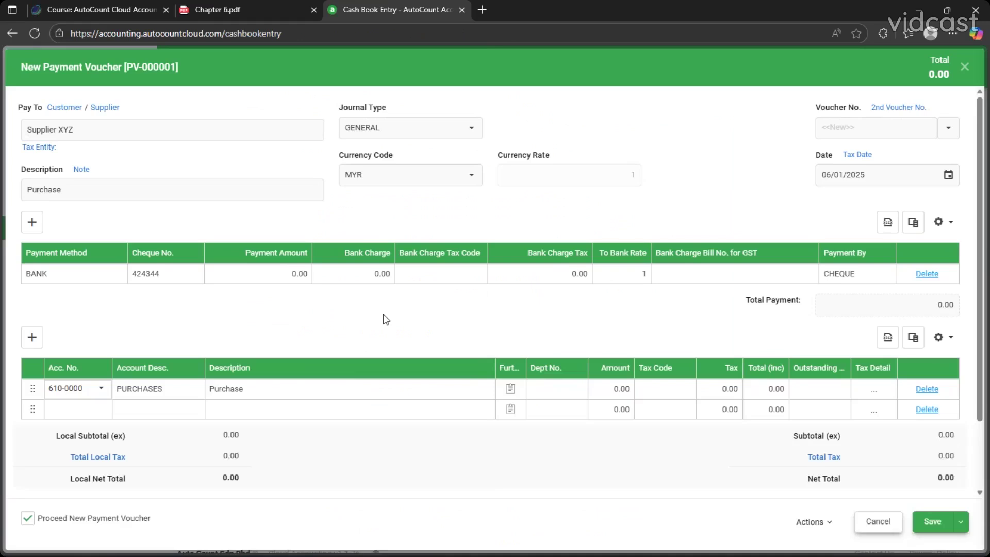
click(343, 390)
key(ctrl+v)
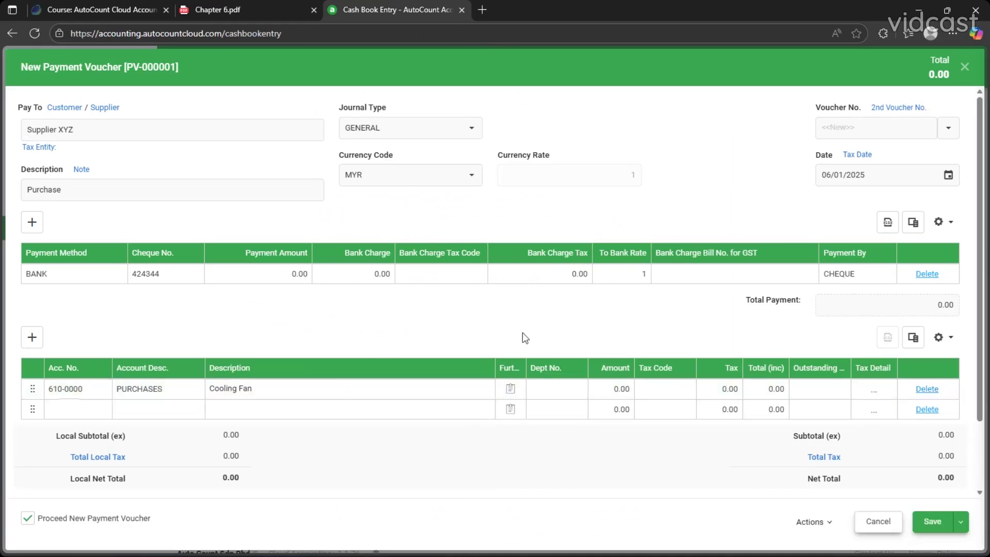
Set the Cooling Fan line's amount to 200.00 and save the voucher, proceeding to a new payment voucher
click(603, 388)
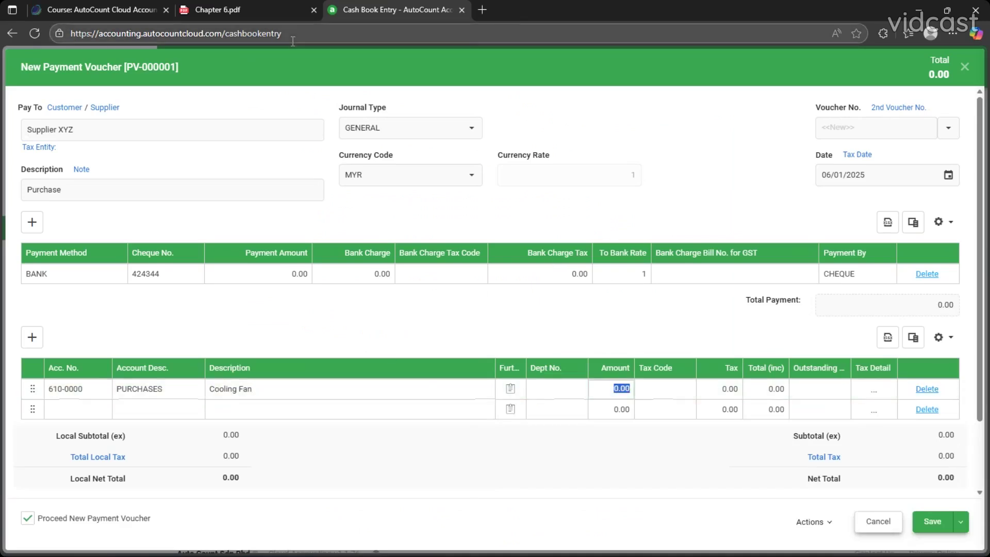
text(20)
click(552, 323)
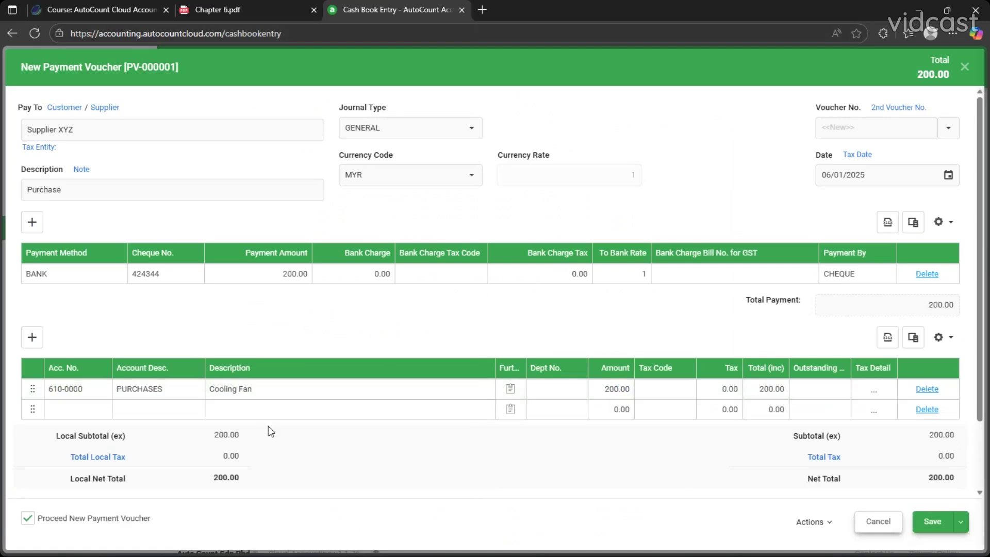
click(961, 521)
click(932, 521)
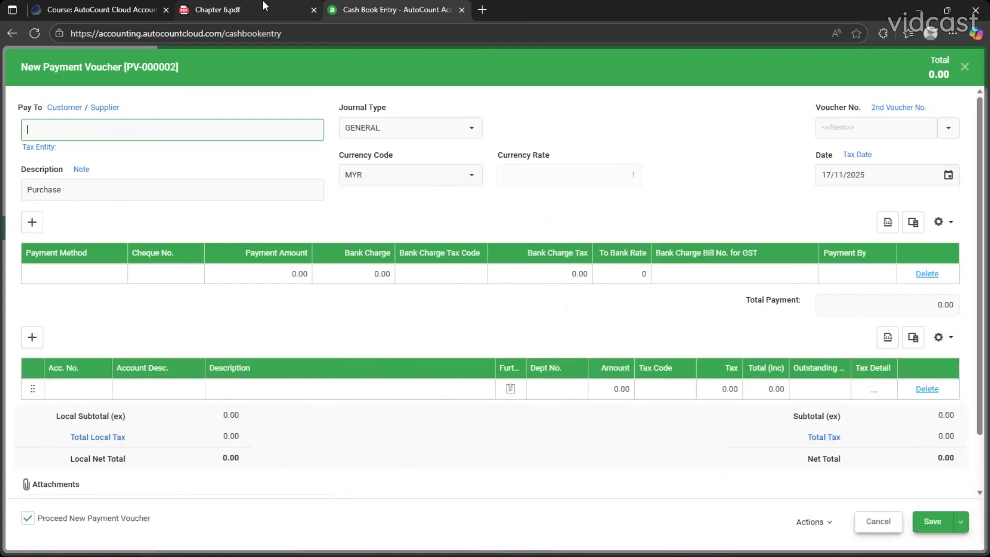
Enter Employee as the payee of the new voucher, copied from the second Task 6.3 entry in Chapter 6.pdf
click(217, 9)
double_click(322, 282)
key(ctrl+c)
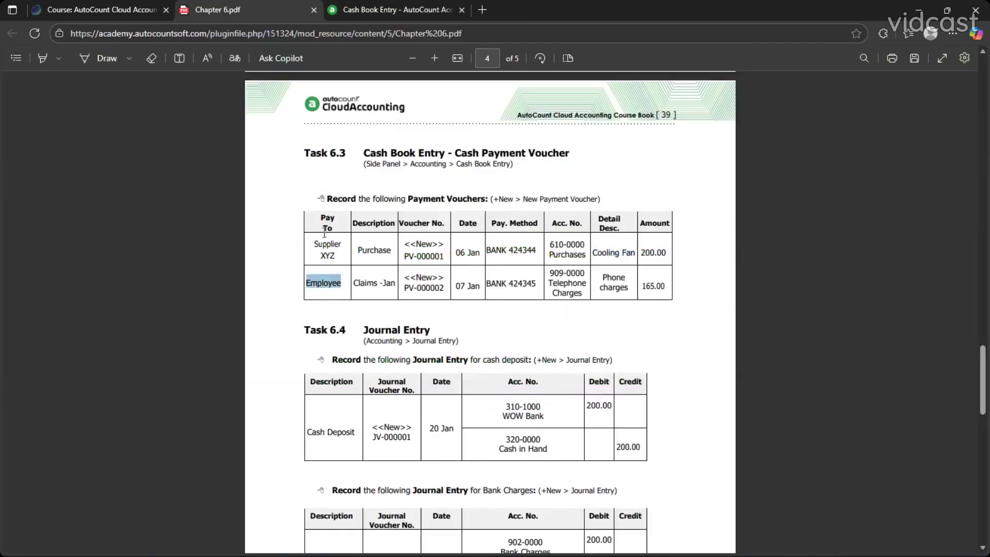
click(384, 20)
key(ctrl+v)
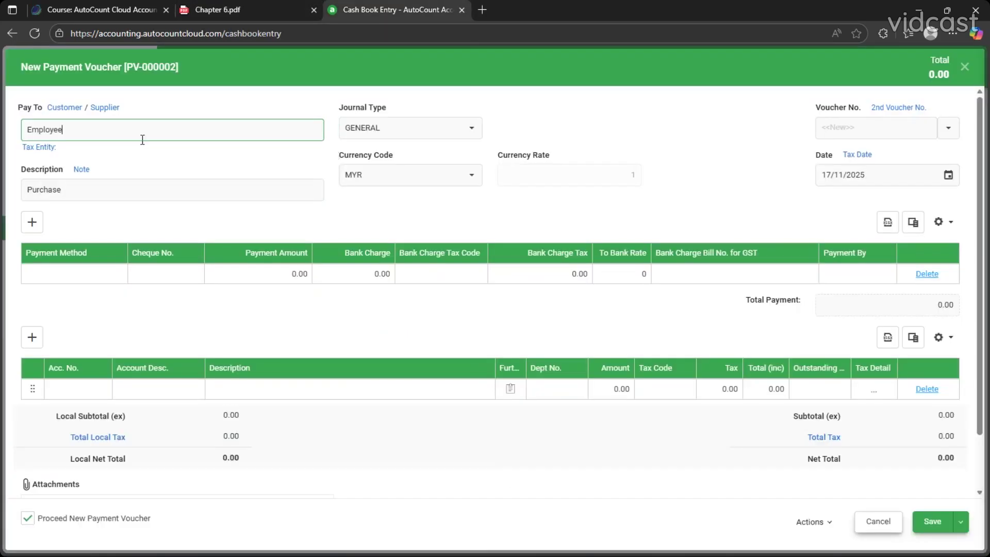
Replace the voucher's description with Claims -Jan, copied from the second Task 6.3 entry in Chapter 6.pdf
click(258, 6)
drag(353, 283, 396, 283)
key(ctrl+c)
click(392, 7)
double_click(101, 190)
key(ctrl+v)
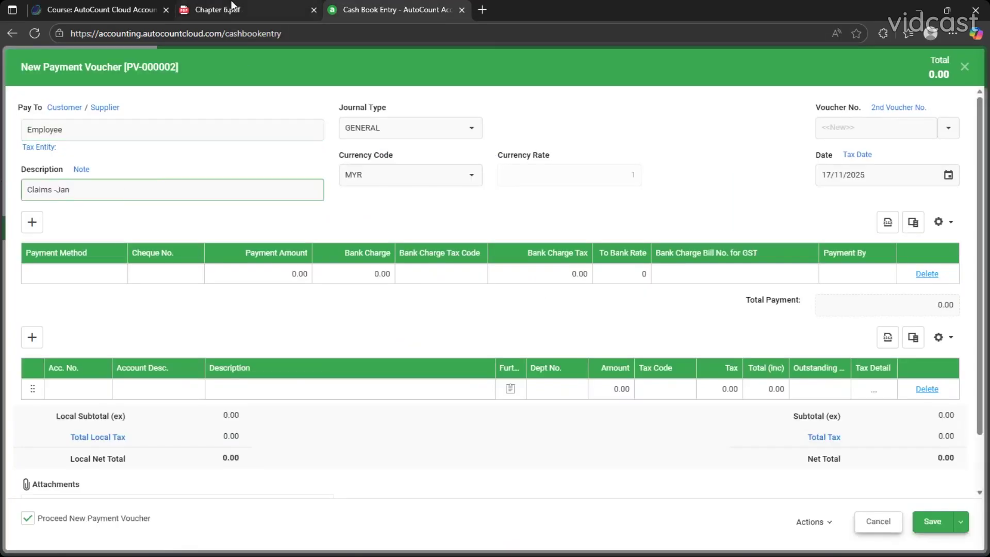
Set the second payment voucher's date to 07/01/2025, following the second Task 6.3 entry in Chapter 6.pdf
click(278, 7)
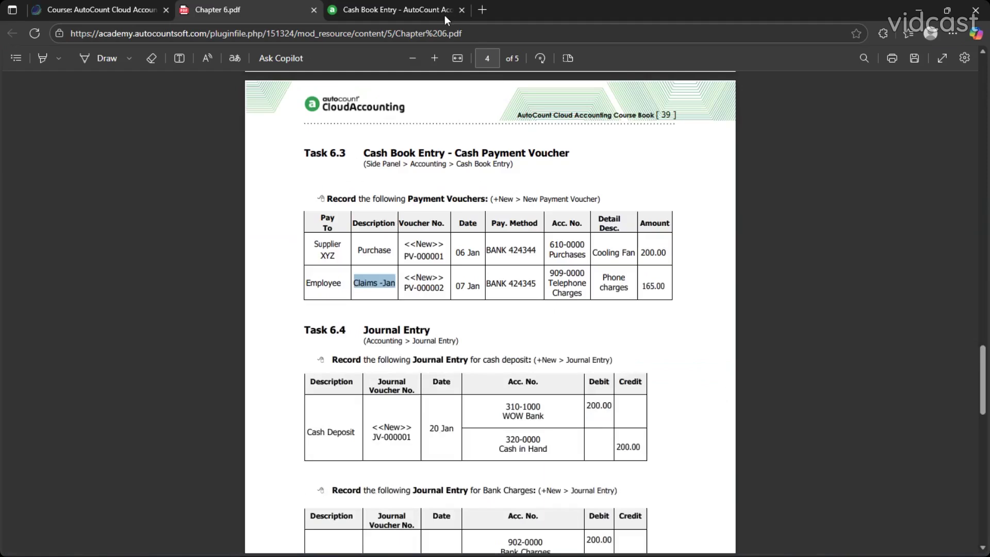
click(400, 4)
click(947, 177)
click(859, 209)
click(793, 248)
click(835, 273)
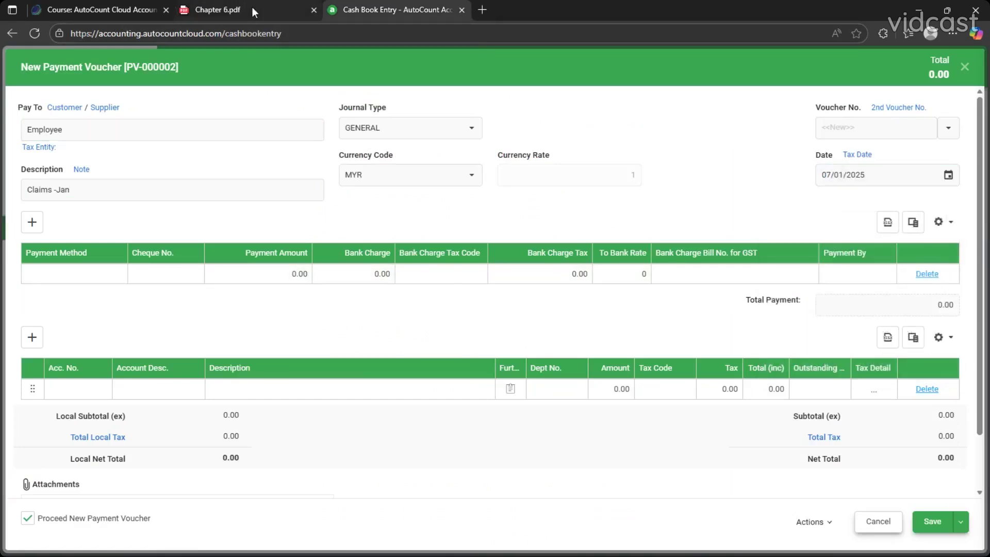
Set the payment method to BANK with cheque number 424345, copied from the second Task 6.3 entry in Chapter 6.pdf
click(252, 7)
click(383, 5)
click(277, 7)
double_click(522, 283)
key(ctrl+c)
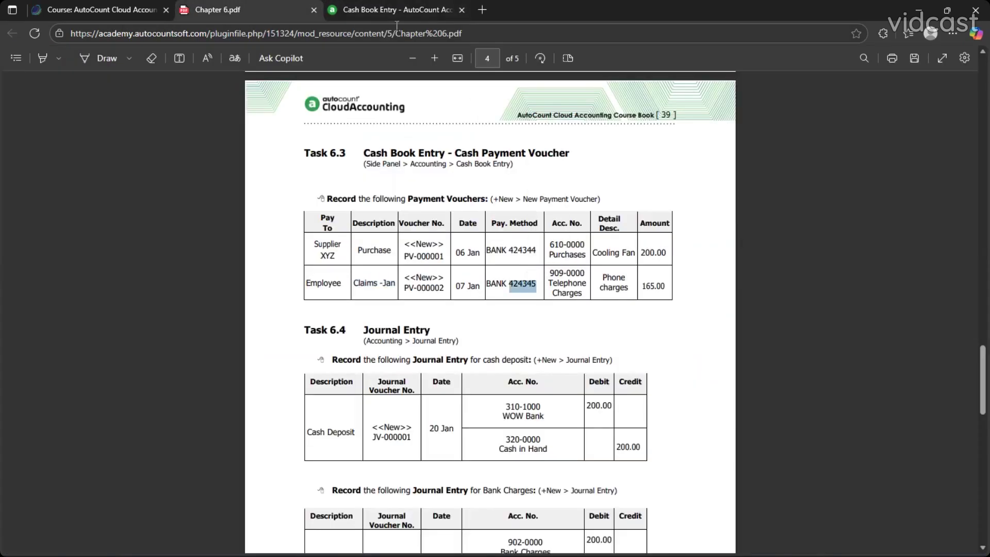
click(394, 9)
click(67, 275)
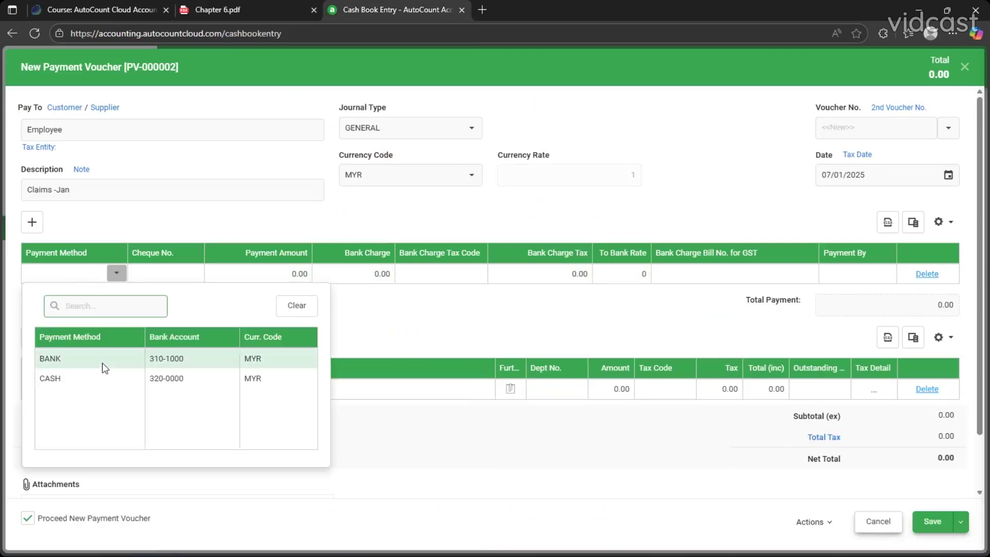
click(102, 363)
click(247, 274)
click(177, 274)
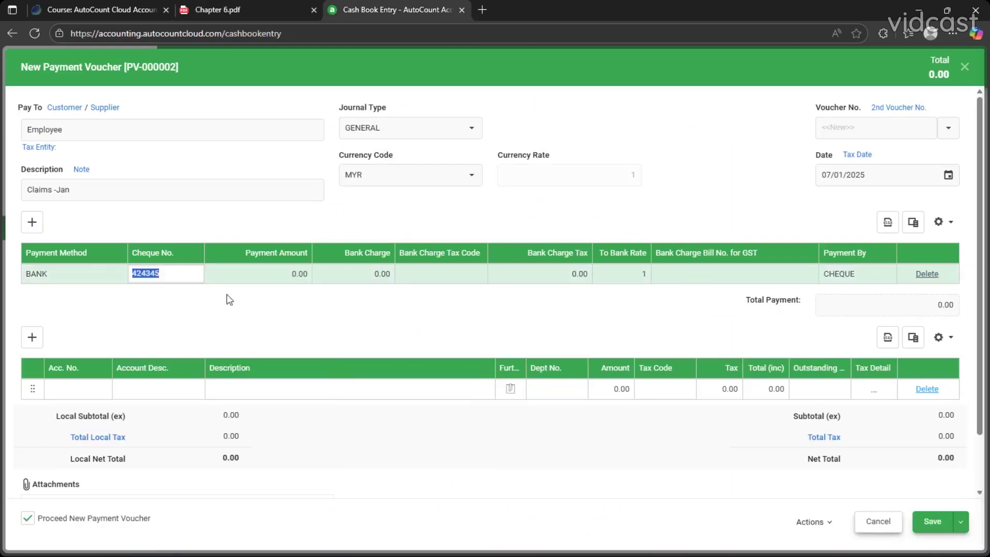
key(ctrl+v)
Assign account 909-0000 TELEPHONE CHARGES to the first detail line, following the second Task 6.3 entry in Chapter 6.pdf
click(251, 13)
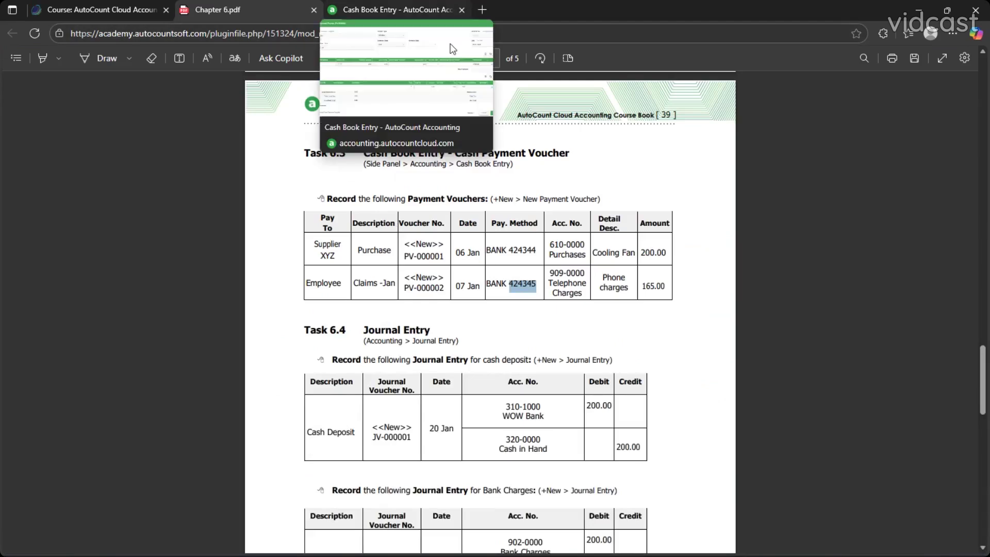
click(382, 7)
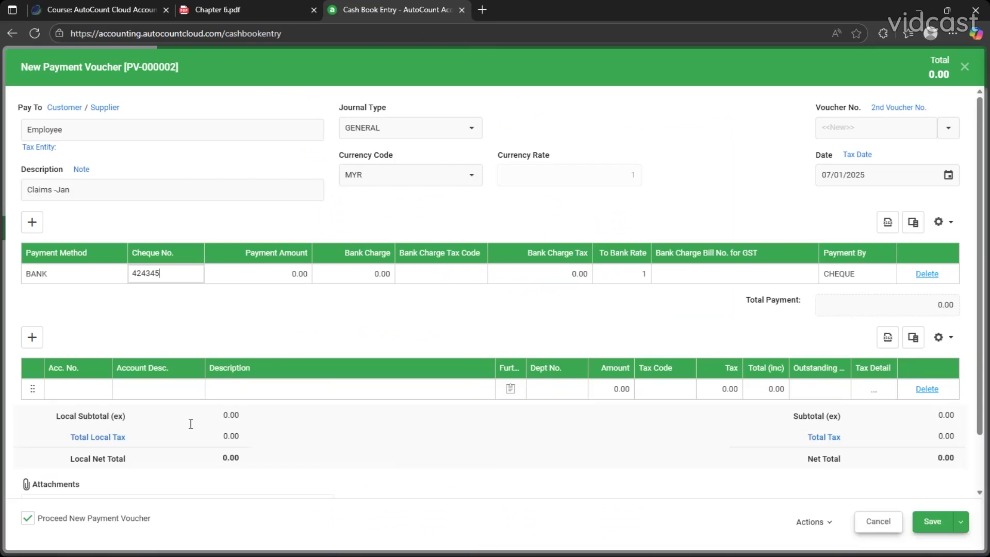
click(88, 395)
text(tele)
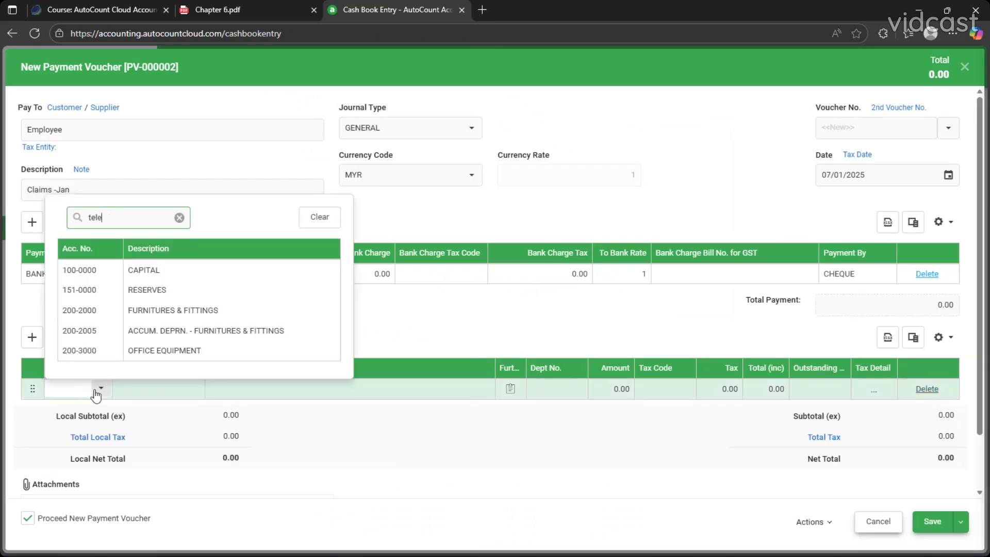
click(199, 271)
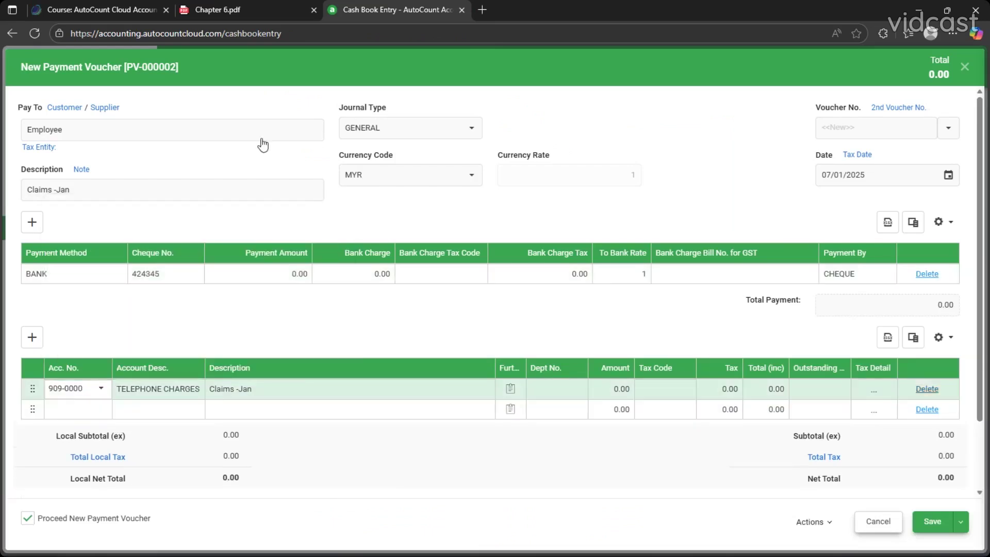
Replace the first detail line's description with Phone charges, copied from the second Task 6.3 entry in Chapter 6.pdf
click(240, 10)
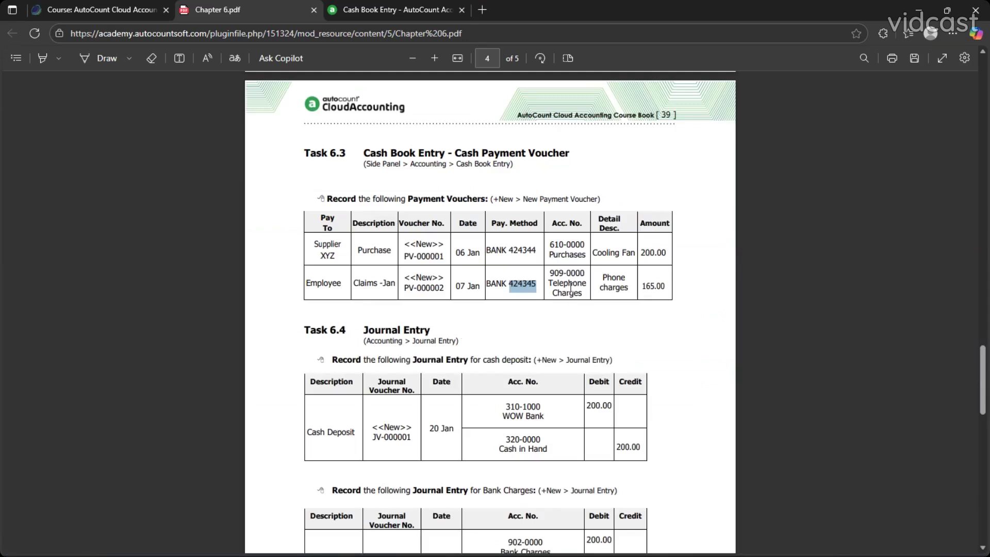
drag(603, 276, 630, 289)
key(ctrl+c)
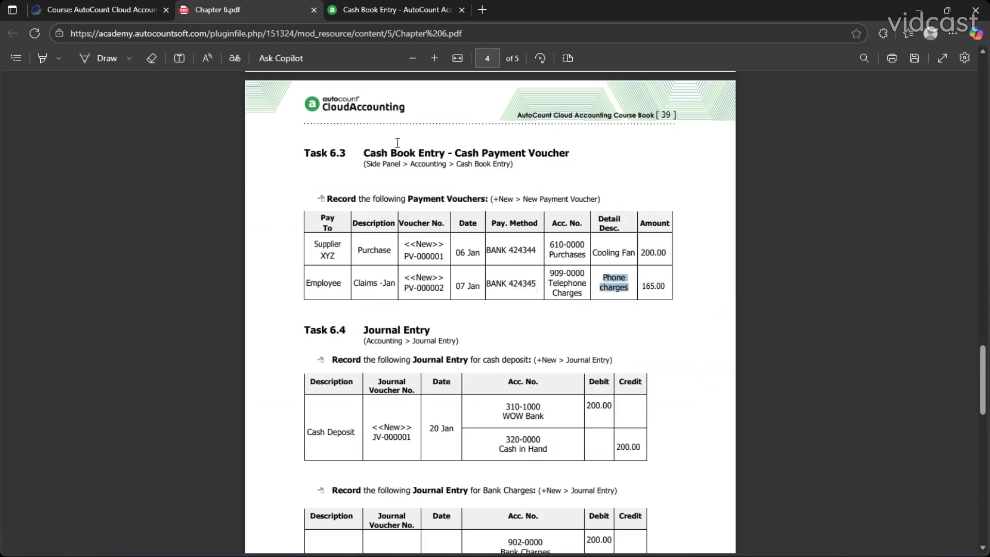
click(417, 6)
click(322, 390)
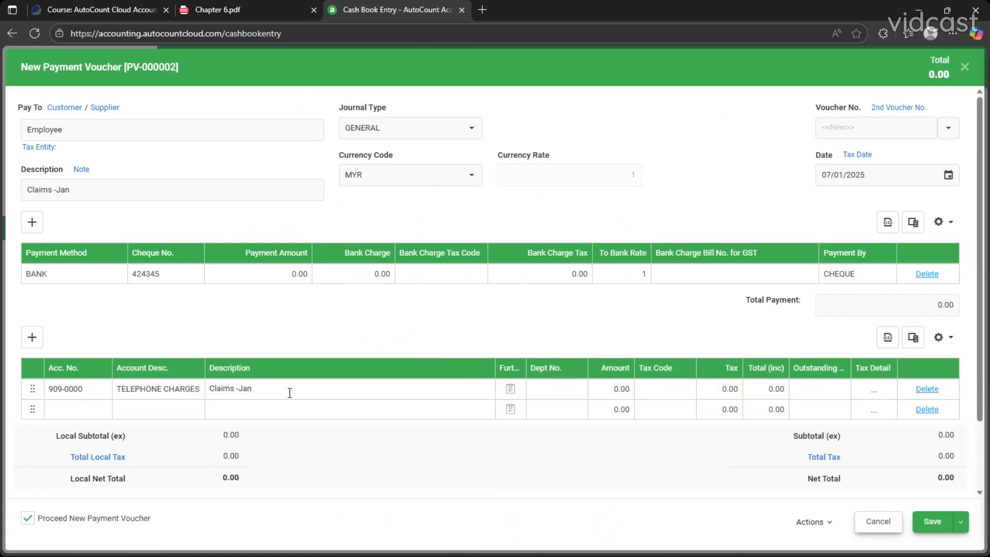
key(ctrl+a)
key(ctrl+v)
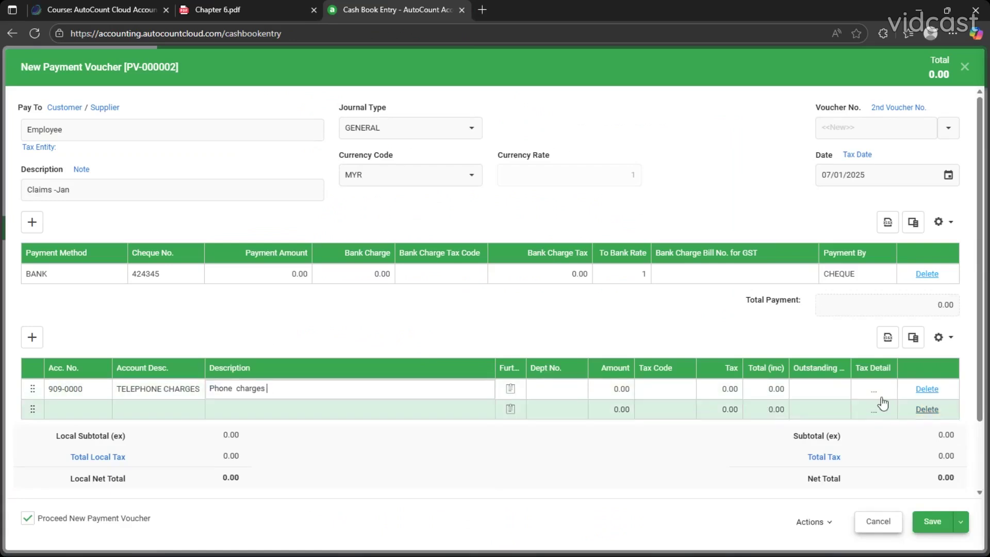
Set the telephone charges line's amount to 165, save the payment voucher, and close the blank voucher form that follows
click(606, 386)
text(165)
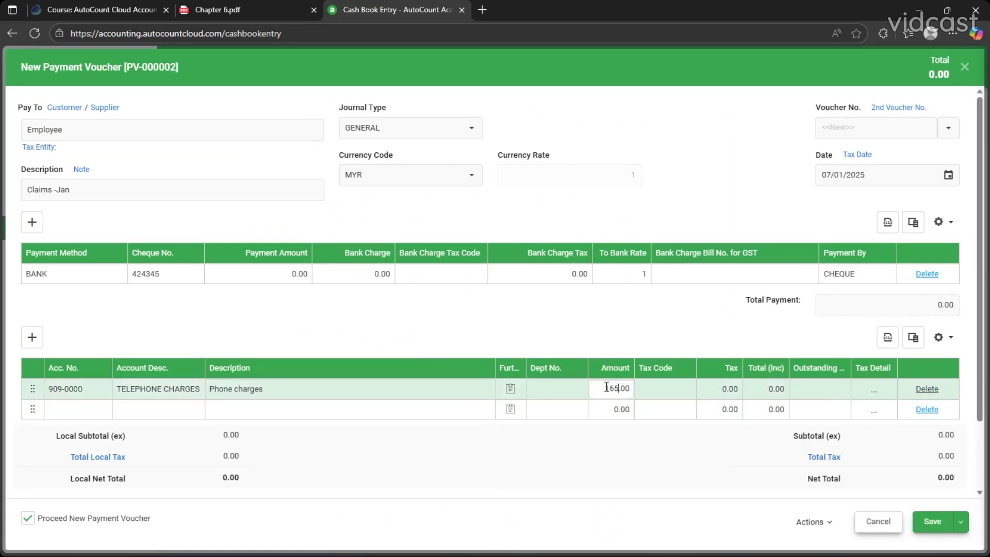
click(602, 483)
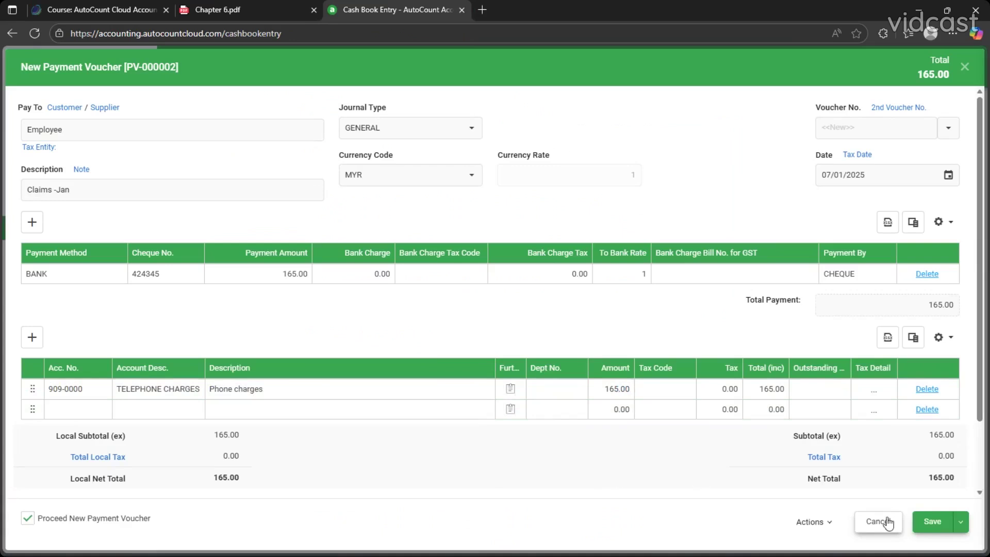
click(928, 521)
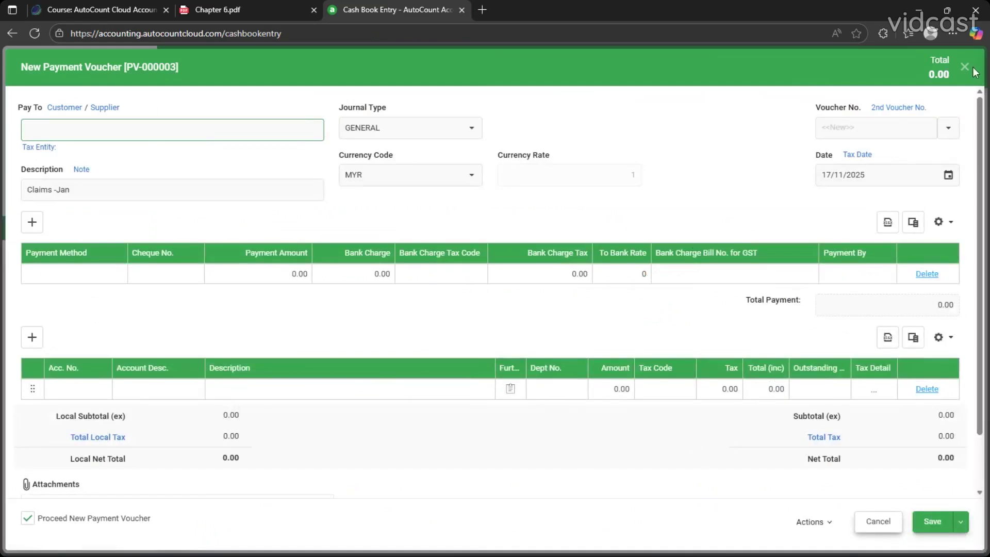
click(965, 68)
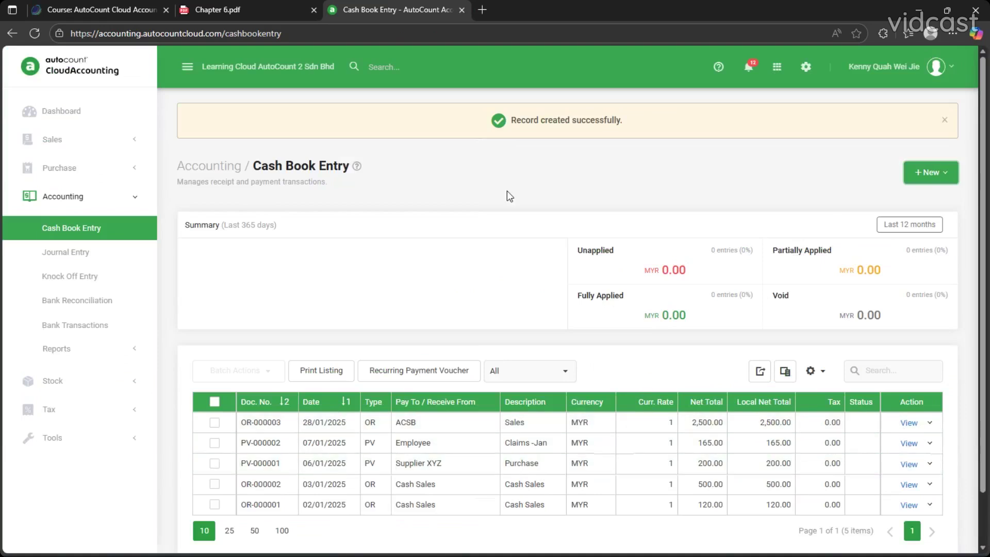
Check Task 6.4 in Chapter 6.pdf, then start a new journal entry in AutoCount Cloud Accounting
click(233, 6)
scroll(490, 310, down, 3)
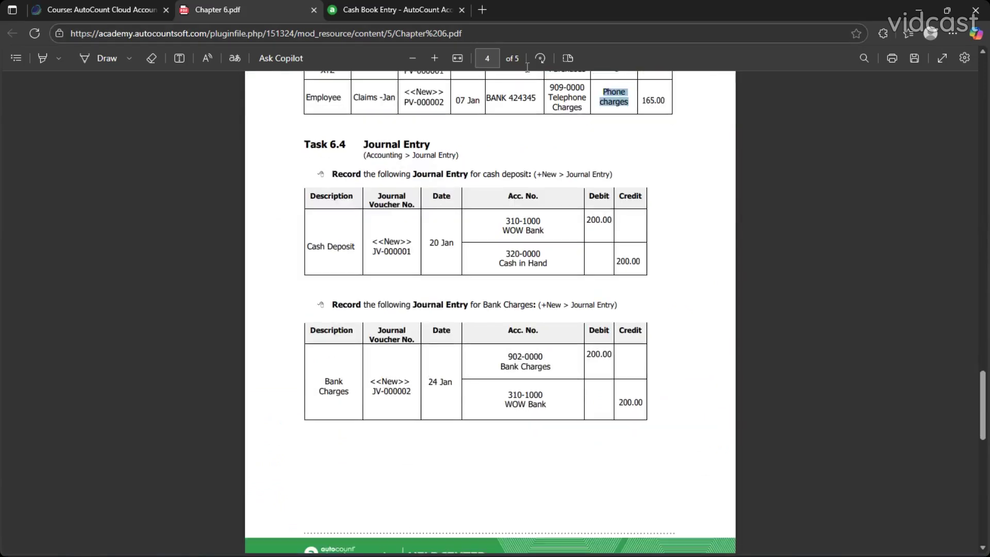
click(364, 6)
click(80, 253)
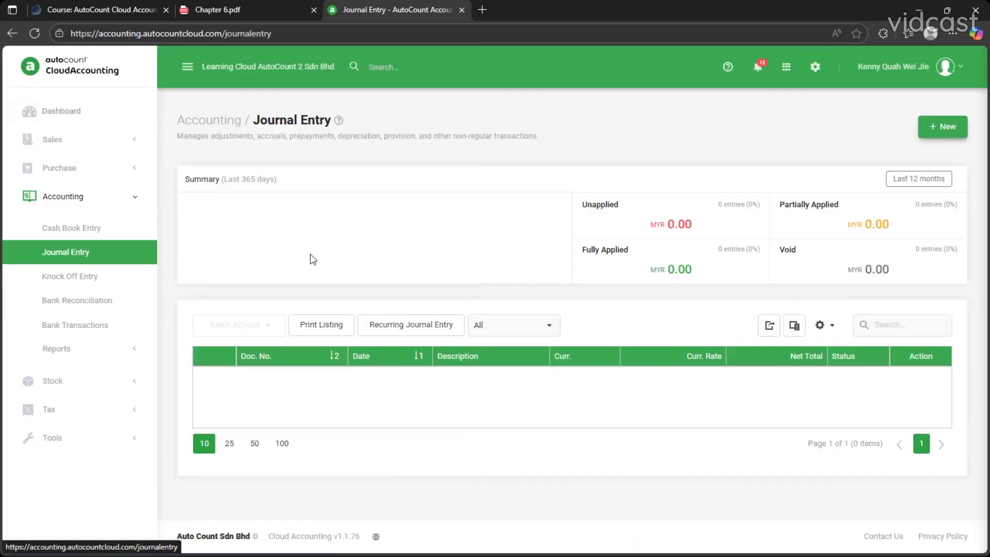
click(928, 127)
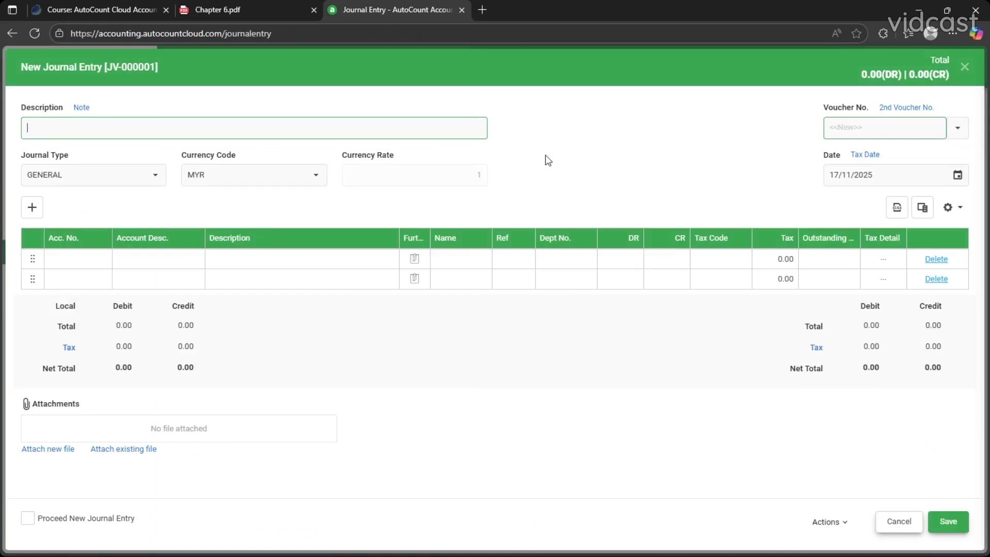
Fill in the journal entry's description as Cash Deposit, copied from the first Task 6.4 entry in Chapter 6.pdf
click(225, 13)
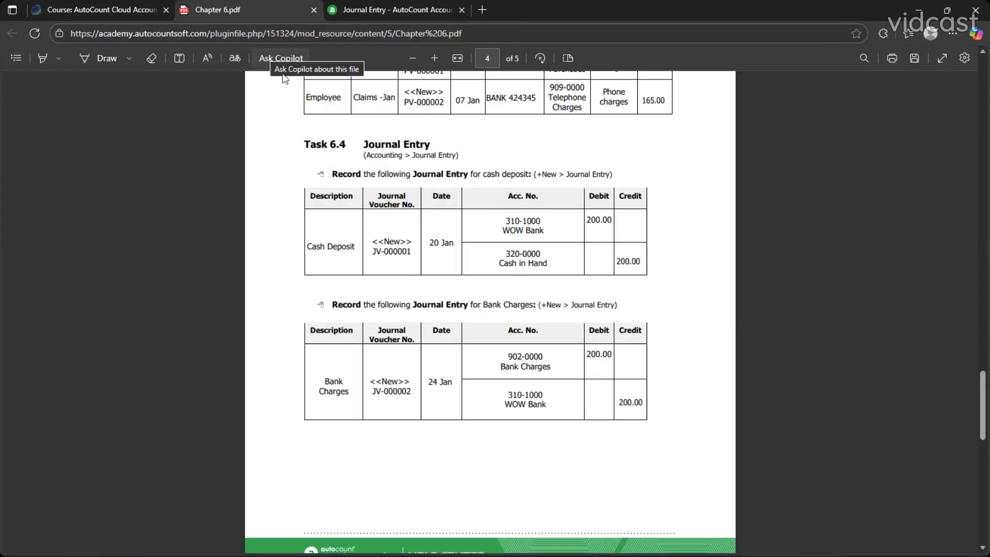
drag(309, 248, 362, 246)
key(ctrl+c)
click(361, 8)
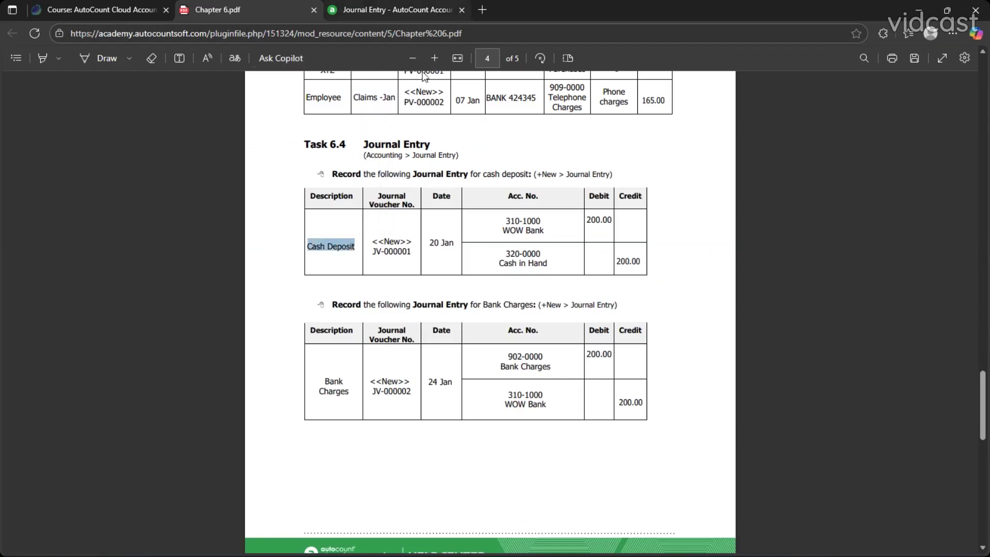
key(ctrl+v)
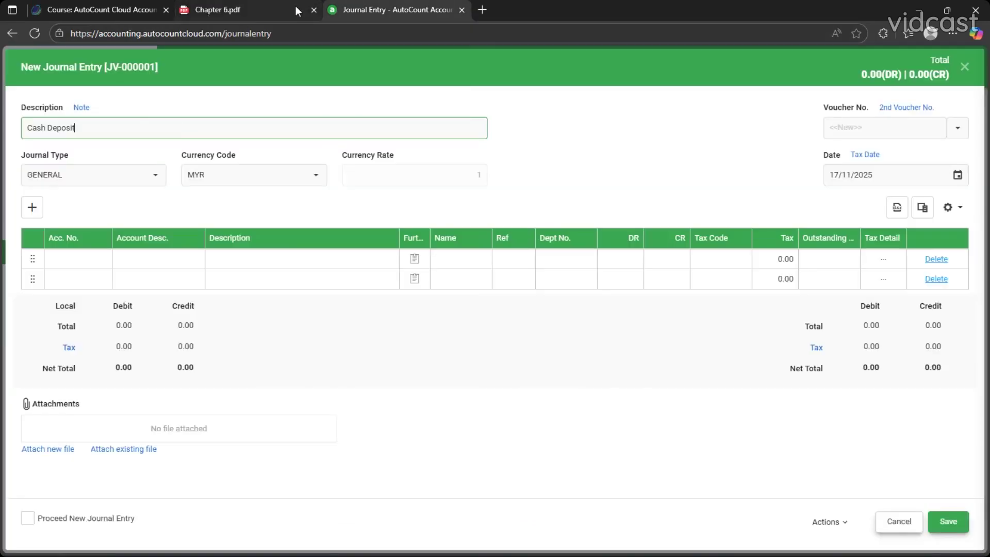
Set the Cash Deposit journal entry's date to 20/01/2025, following the first Task 6.4 entry in Chapter 6.pdf
click(262, 2)
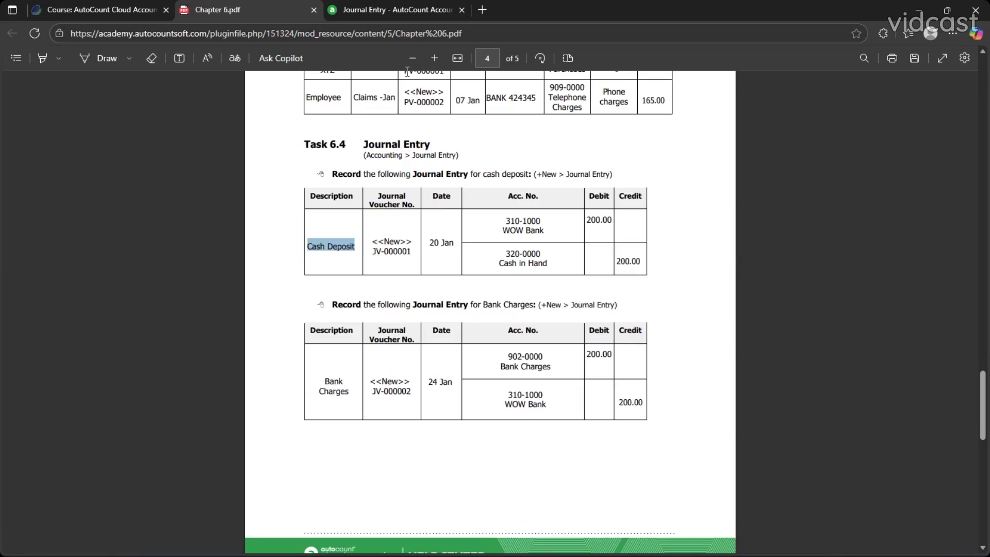
click(394, 6)
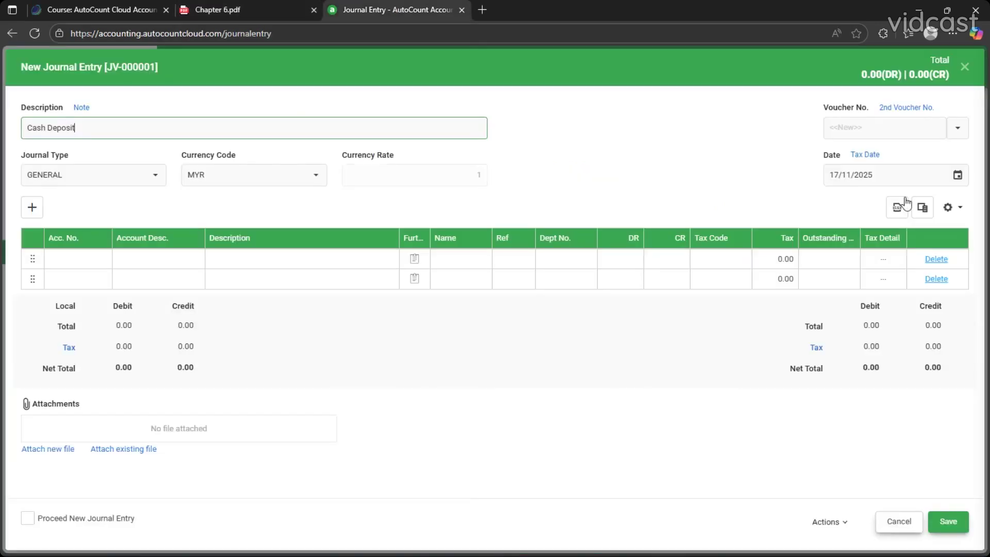
click(911, 182)
click(957, 175)
click(880, 211)
click(805, 249)
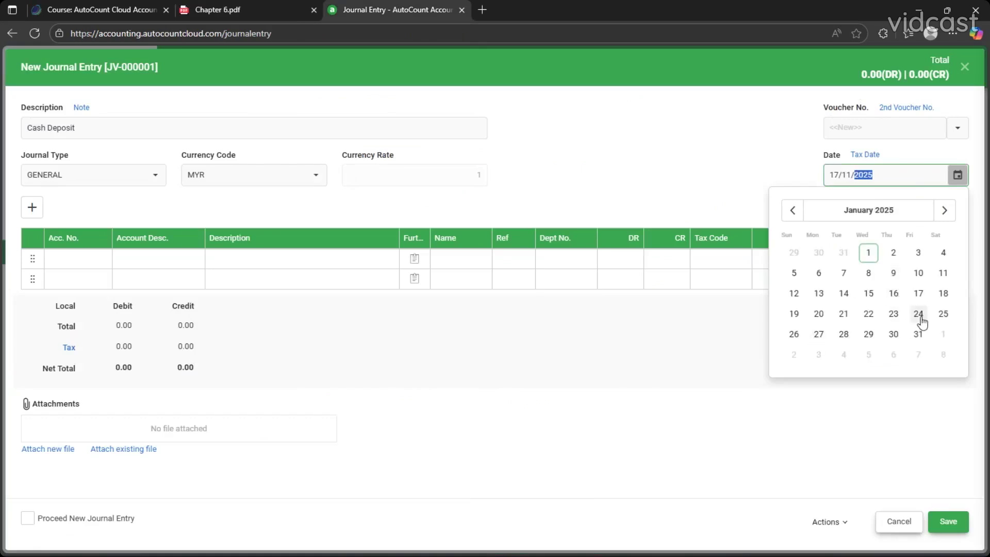
click(820, 316)
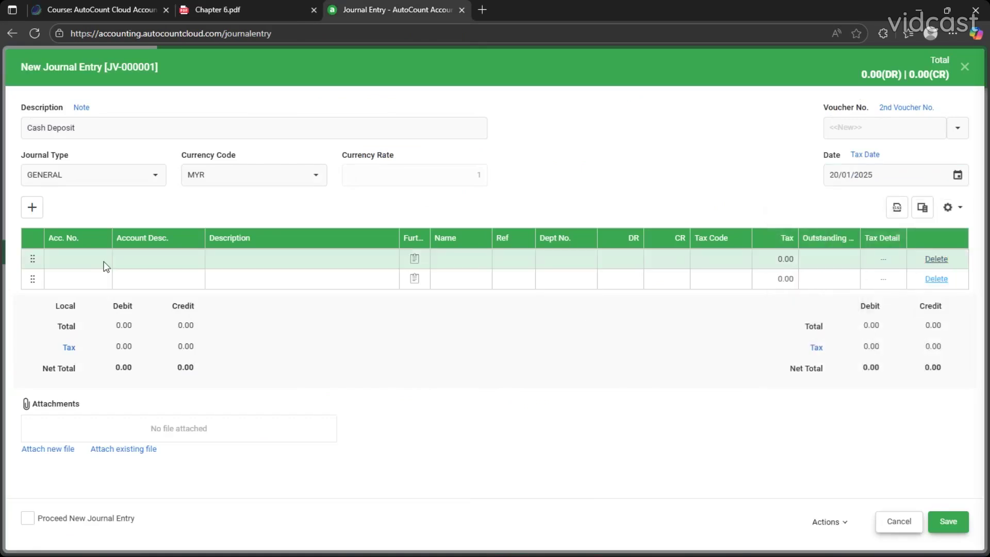
Assign account 310-1000 WOW Bank to the journal entry's first line, following the first Task 6.4 entry in Chapter 6.pdf
click(224, 9)
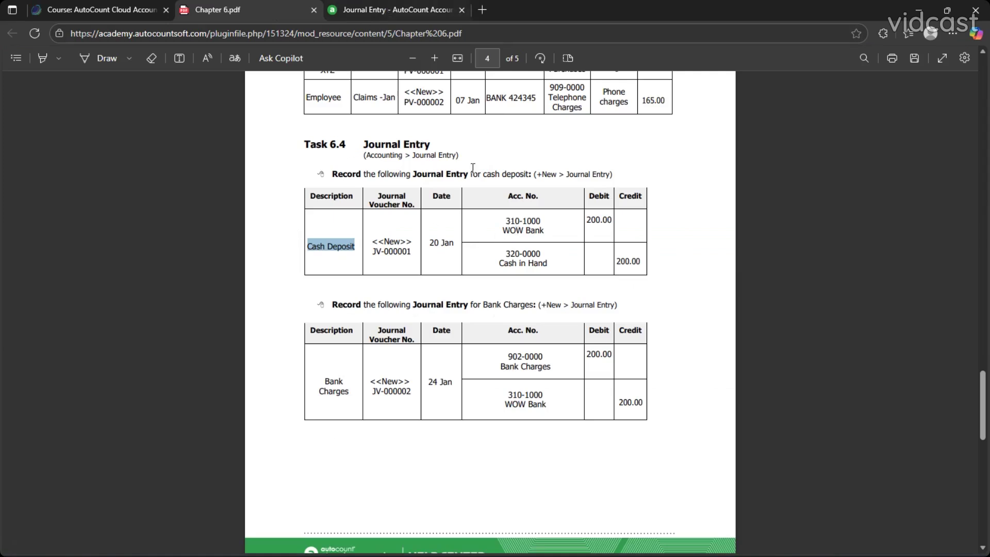
click(505, 231)
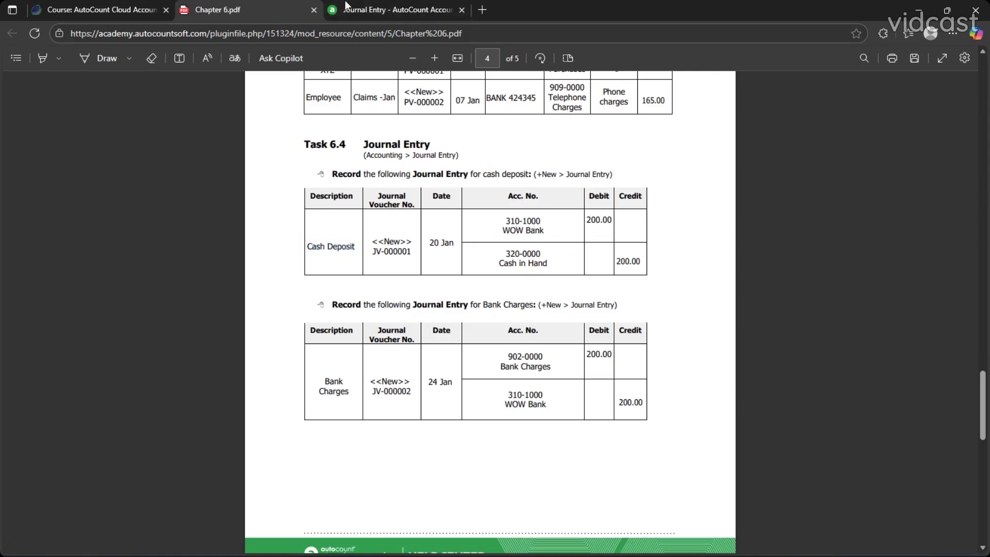
click(375, 9)
click(102, 259)
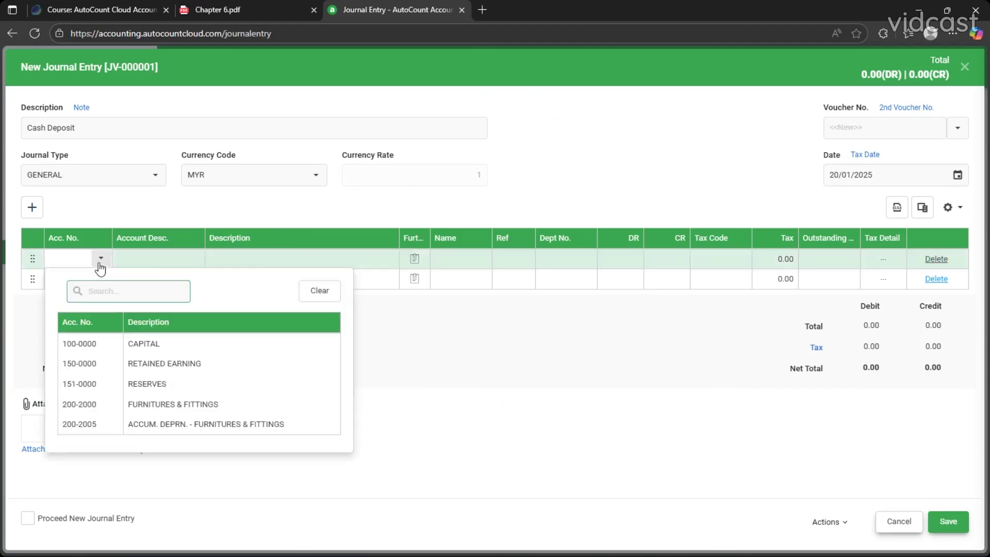
text(n)
key(BackSpace)
text(b)
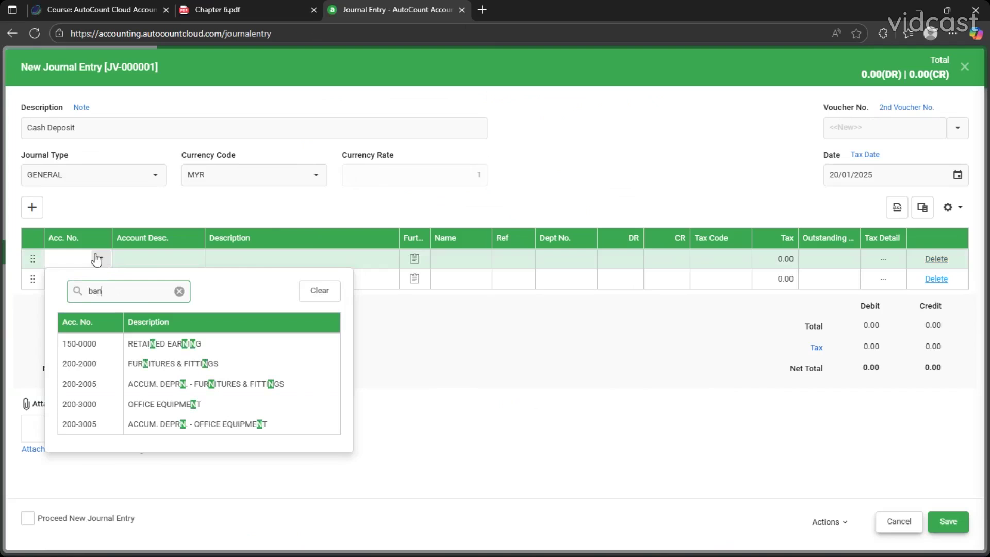
text(an)
click(148, 345)
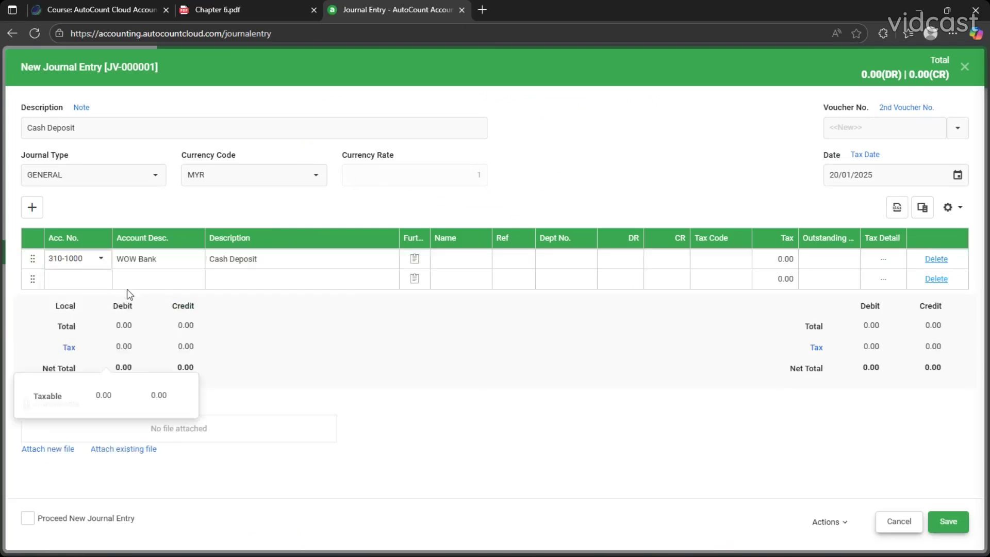
Assign account 320-0000 CASH IN HAND to the second line of the Cash Deposit journal entry
click(95, 285)
click(78, 283)
text(cas)
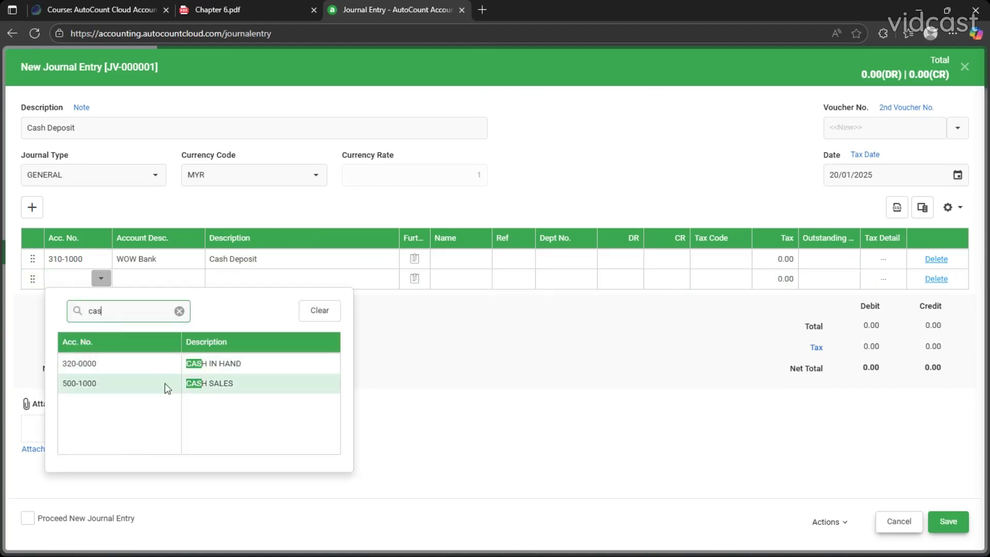
click(155, 363)
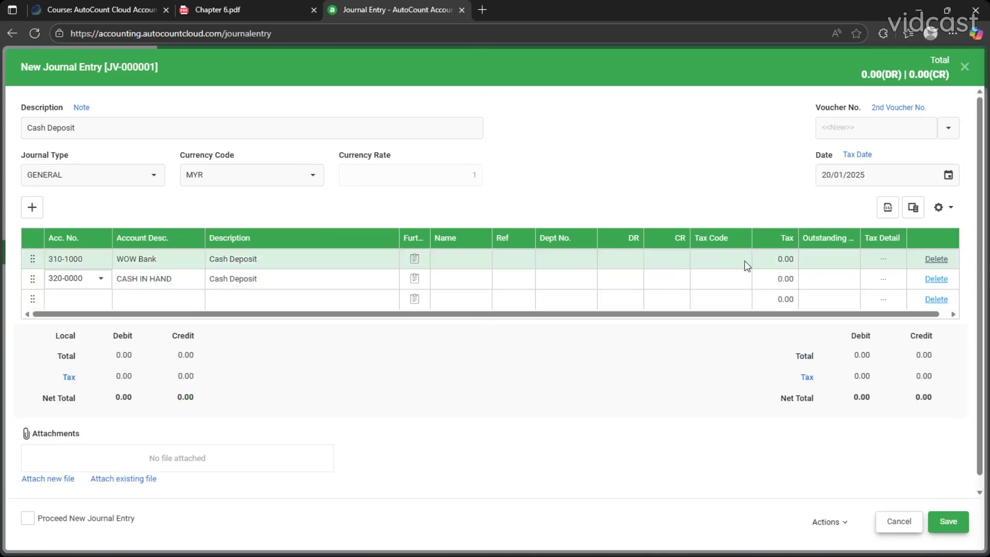
Enter a debit of 200.00 on the WOW Bank line and a credit of 200.00 on the CASH IN HAND line
click(616, 257)
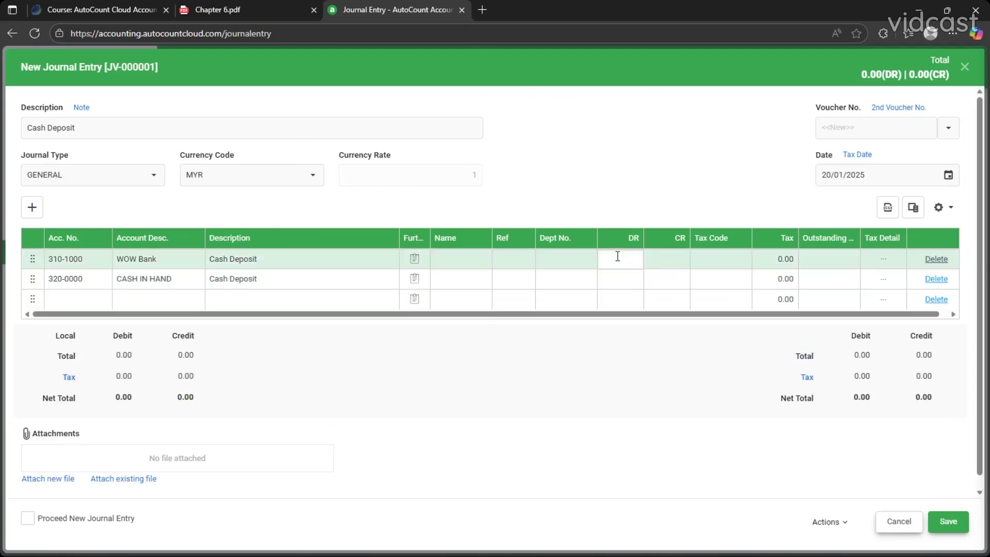
text(200.00)
click(666, 278)
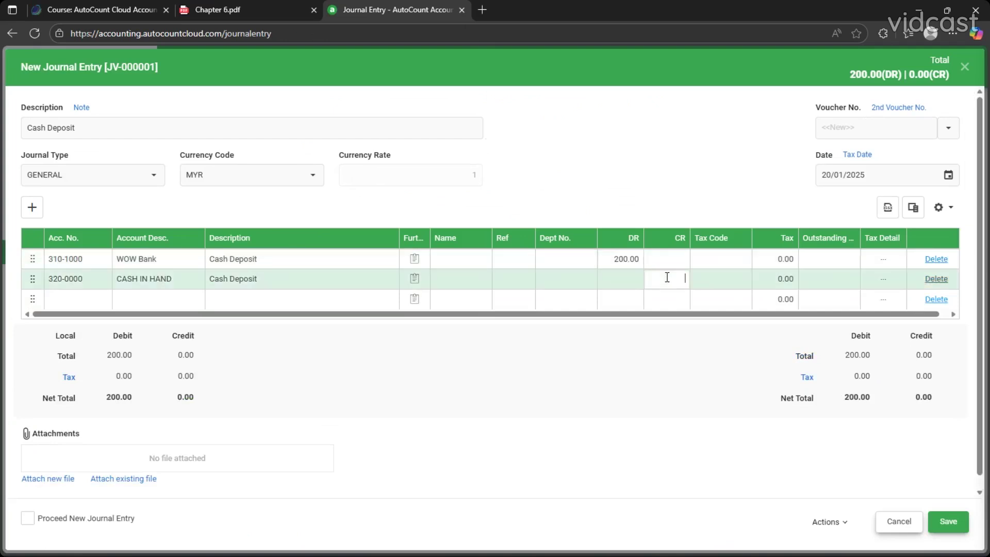
click(692, 390)
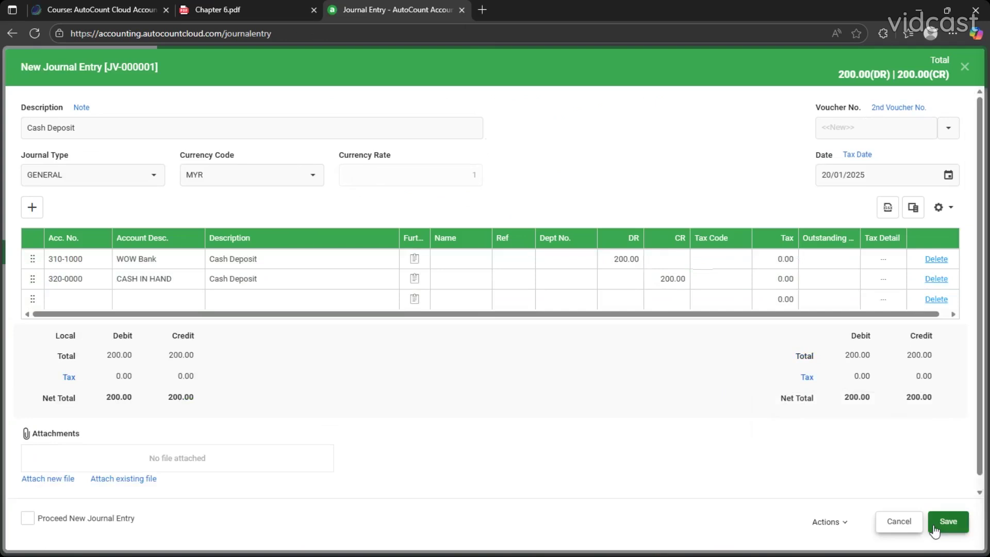
Enable proceeding to a new journal entry after saving, and save the Cash Deposit entry
click(63, 518)
click(219, 11)
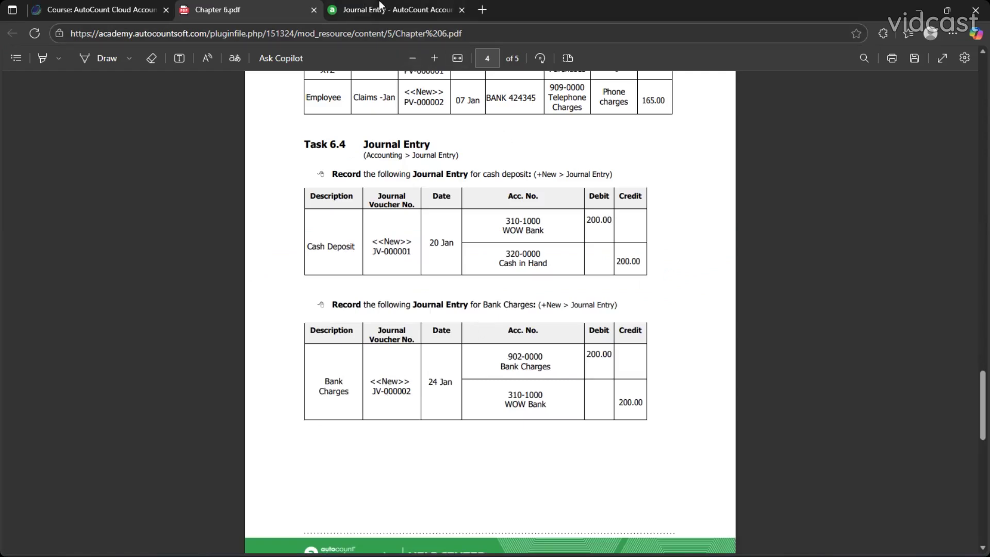
click(393, 10)
click(942, 524)
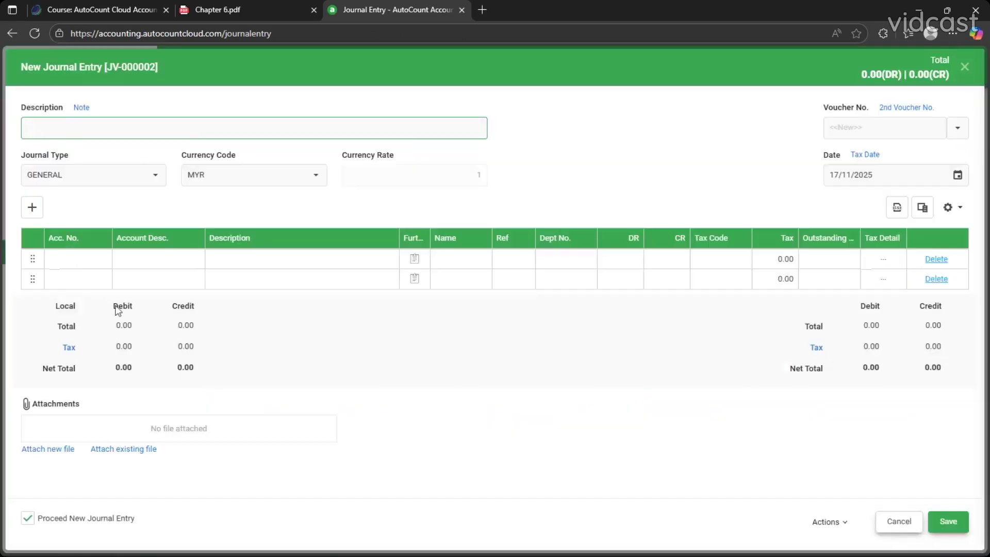
Fill in the new journal entry's description as Bank Charges, copied from the second Task 6.4 entry in Chapter 6.pdf
click(211, 9)
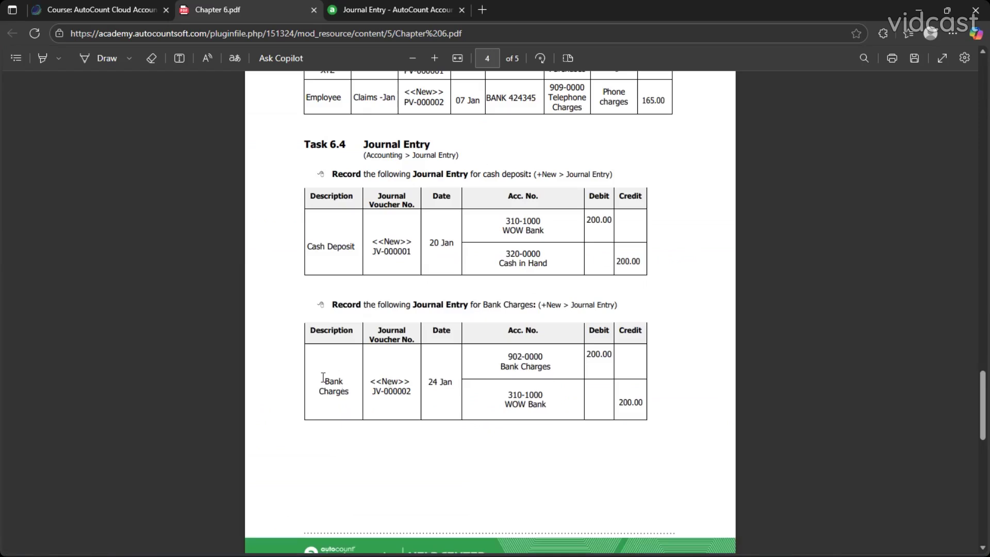
drag(326, 377, 354, 392)
key(ctrl+c)
click(398, 11)
key(ctrl+v)
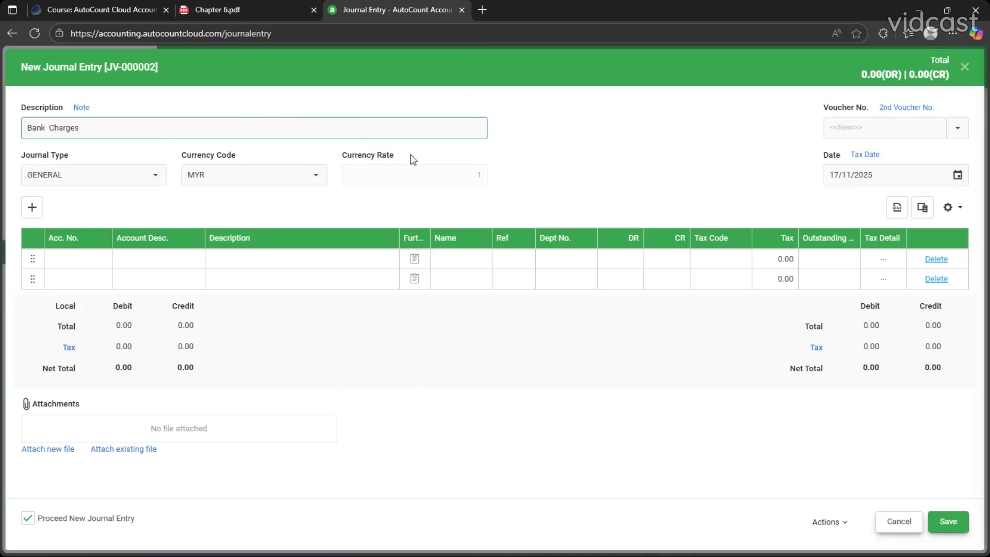
Check the Bank Charges entry in Chapter 6.pdf and set the new journal entry's date to 24/01/2025
click(278, 7)
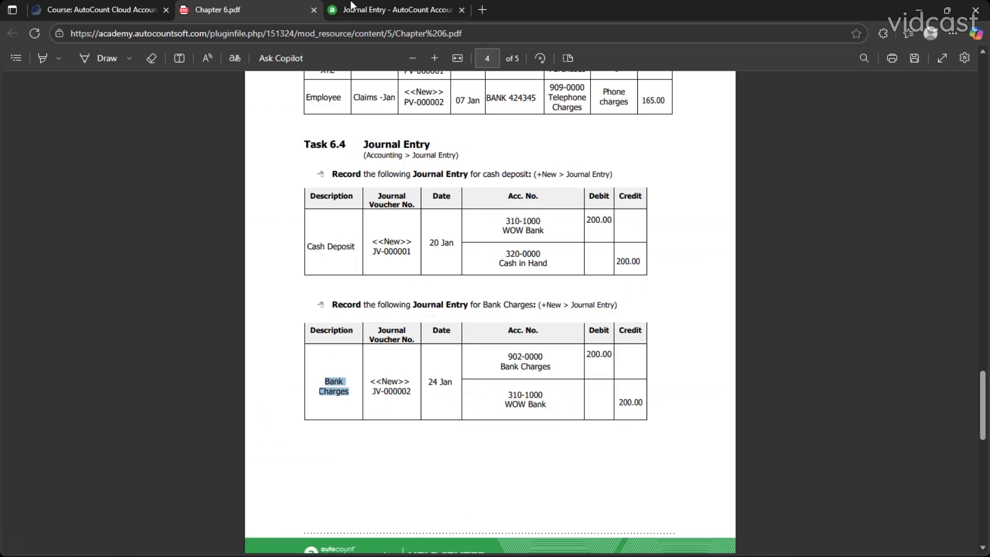
click(379, 8)
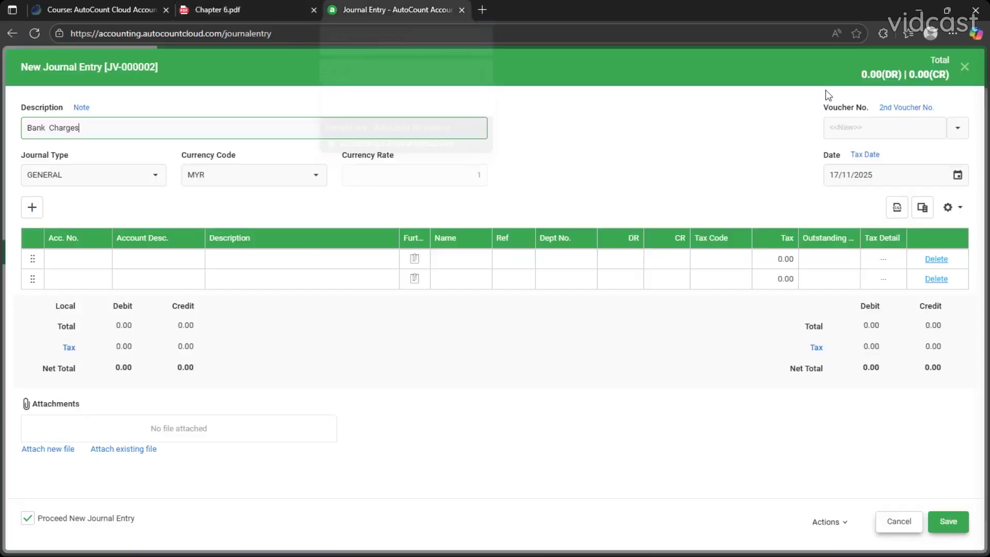
click(957, 176)
click(856, 211)
click(823, 252)
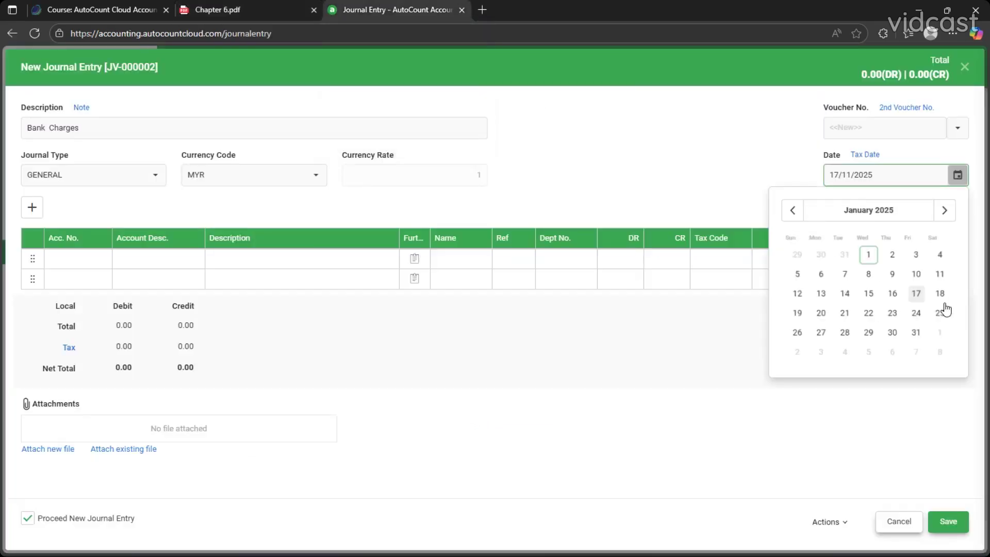
click(917, 313)
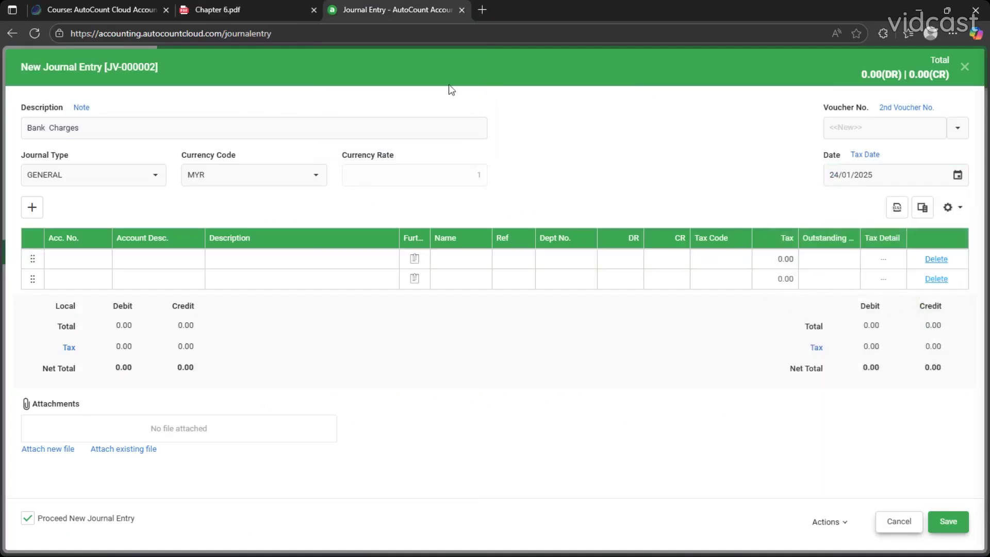
Assign account 902-0000 BANK CHARGES to the first line of the Bank Charges journal entry
click(267, 8)
click(392, 9)
click(76, 259)
click(101, 257)
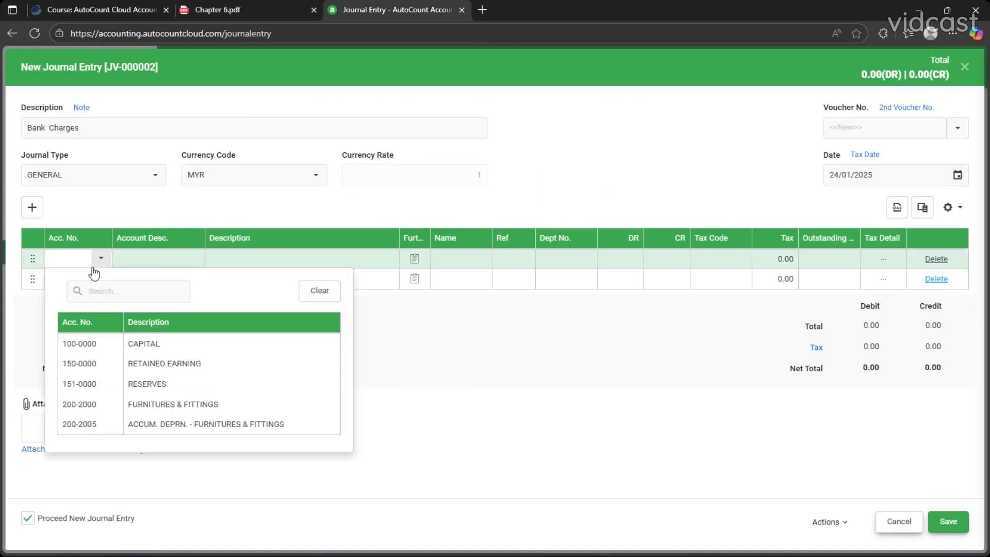
text(bank)
click(212, 362)
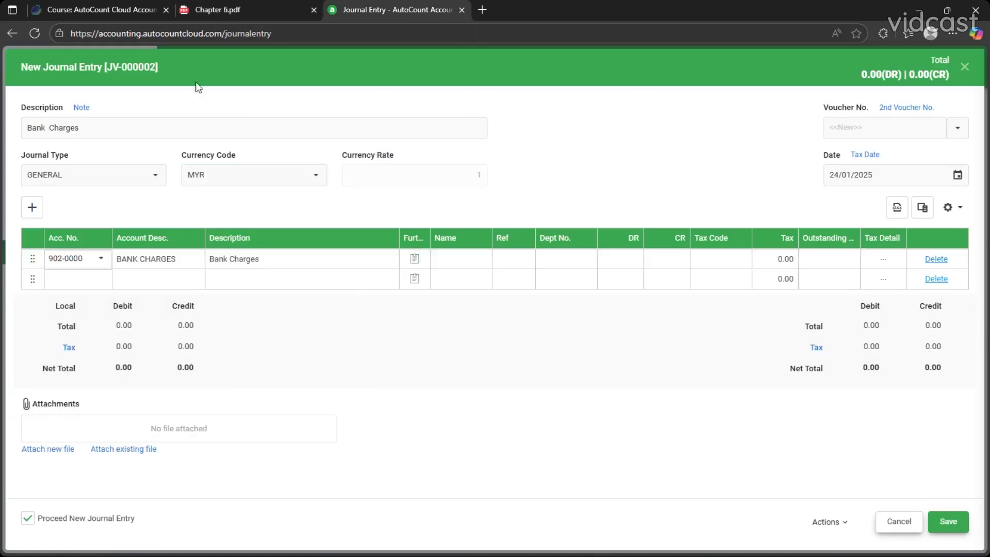
Assign account 310-1000 WOW Bank to the second line of the Bank Charges journal entry
click(252, 6)
click(375, 6)
click(75, 279)
text(wow)
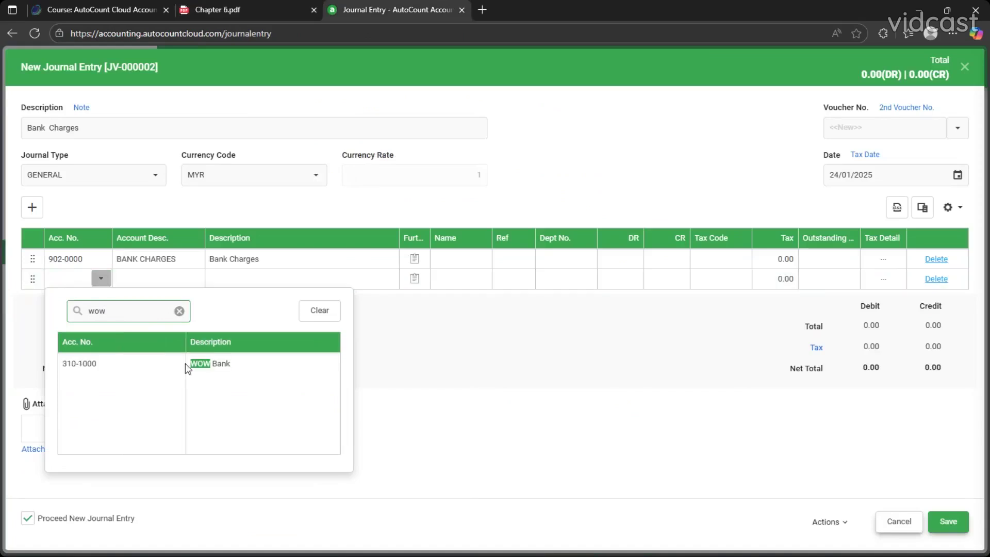
click(195, 361)
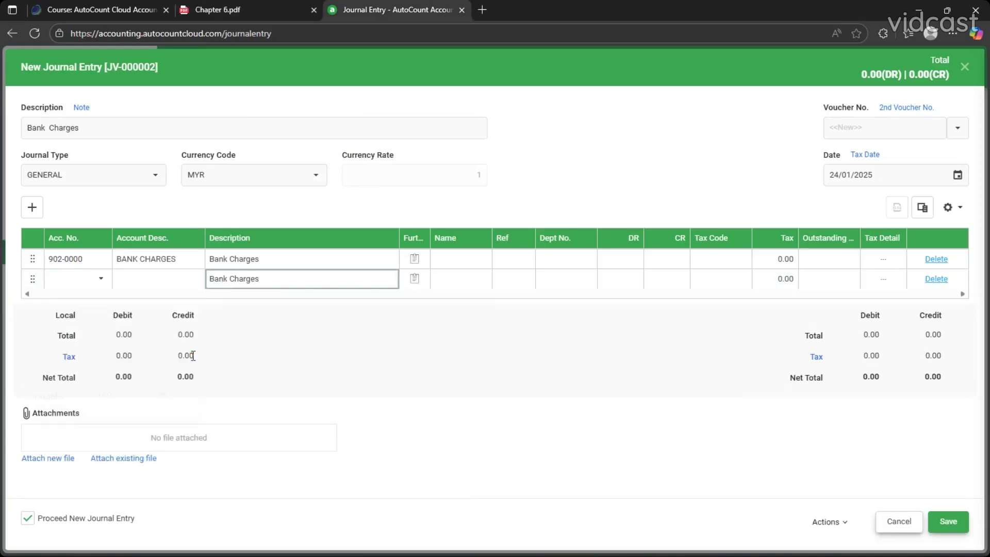
Enter a debit of 200.00 on the BANK CHARGES line and a credit of 200.00 on the WOW Bank line
click(197, 7)
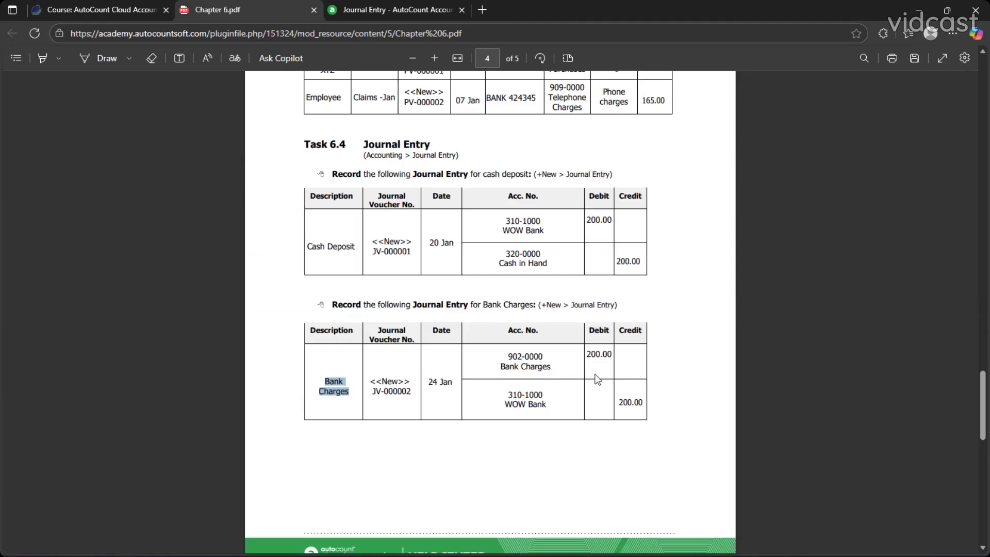
drag(592, 354, 612, 355)
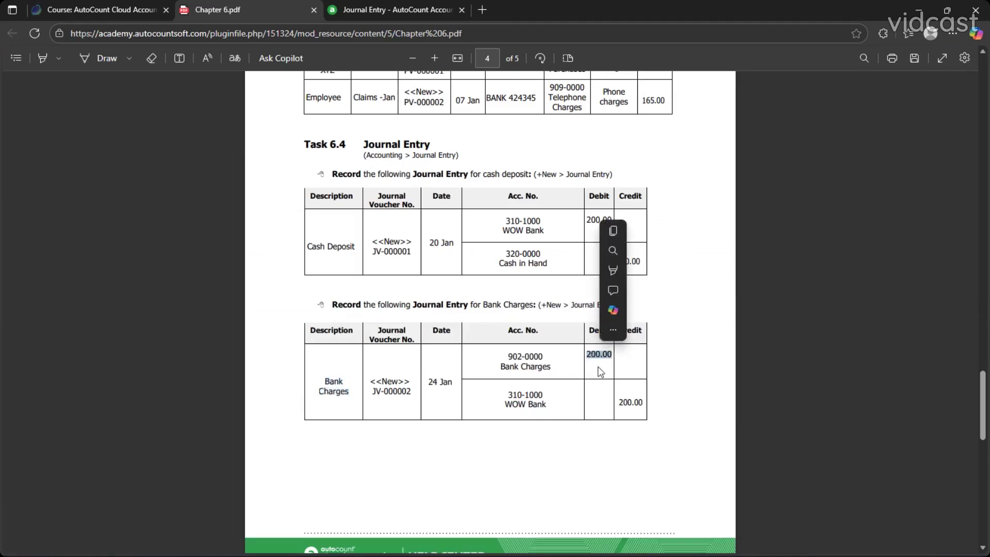
click(373, 6)
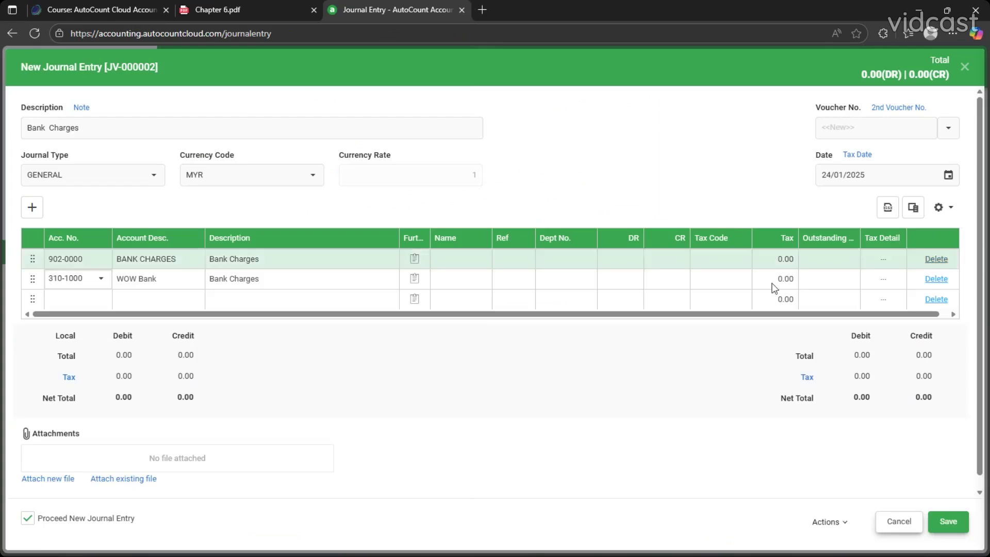
click(626, 259)
text(200)
click(646, 279)
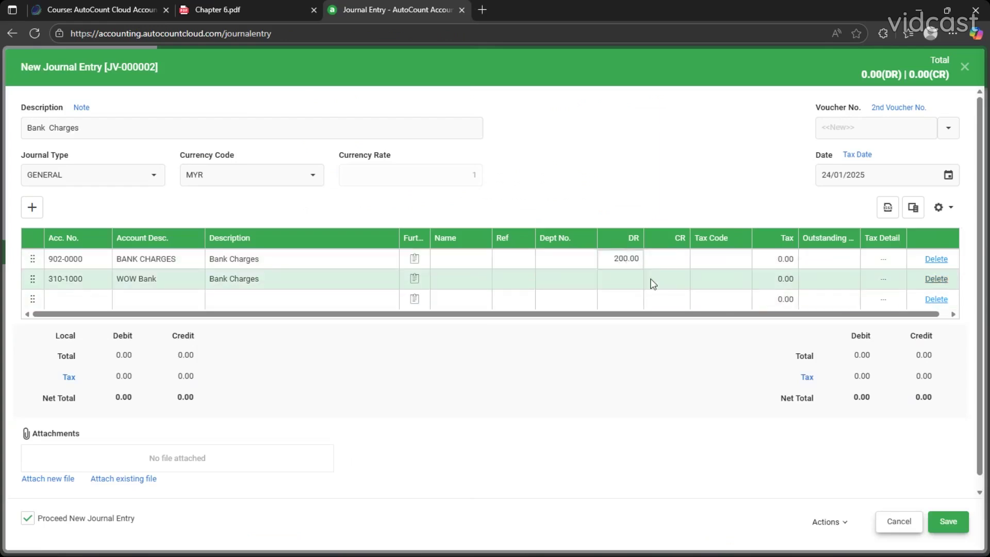
text(200)
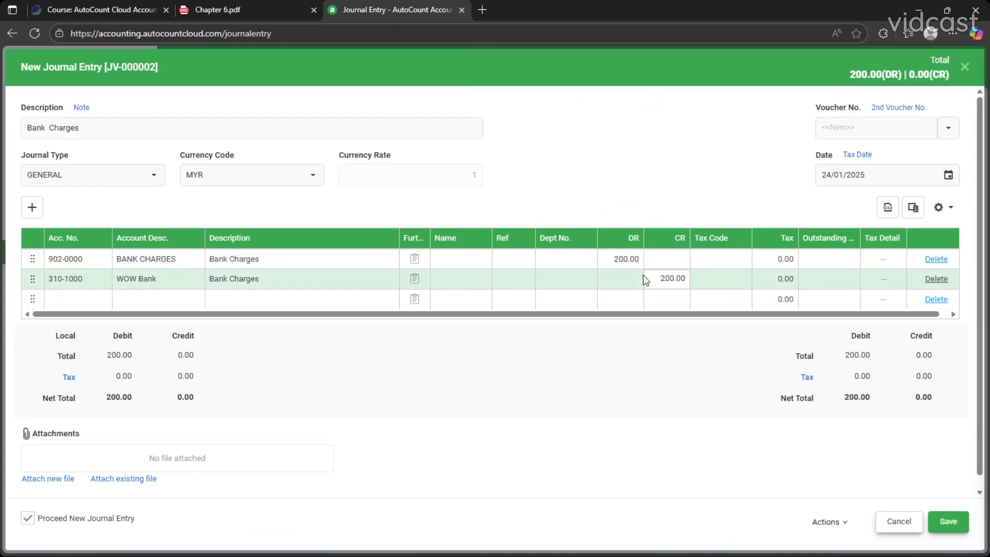
Turn off proceeding to a new journal entry and save the Bank Charges entry
click(27, 518)
click(273, 7)
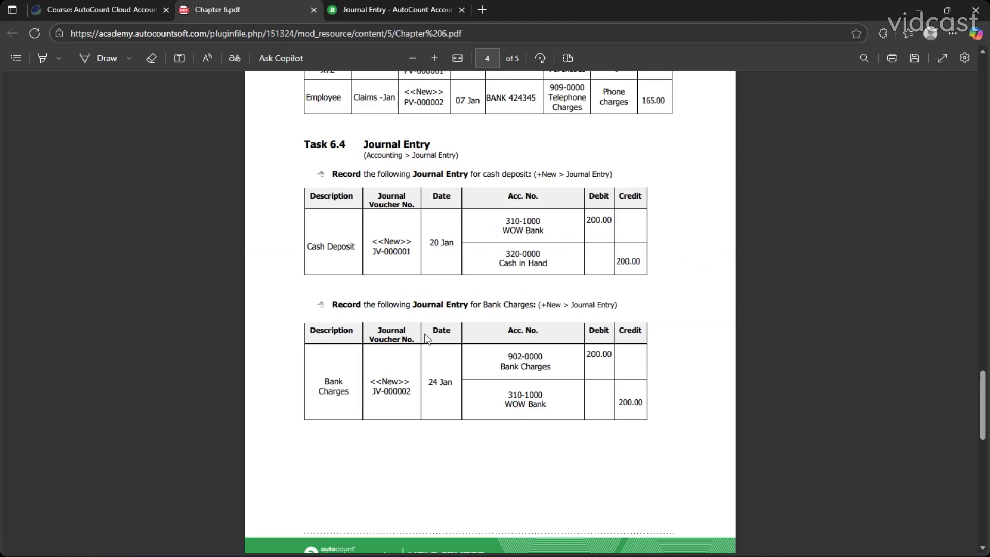
scroll(426, 338, down, 9)
click(387, 8)
click(946, 522)
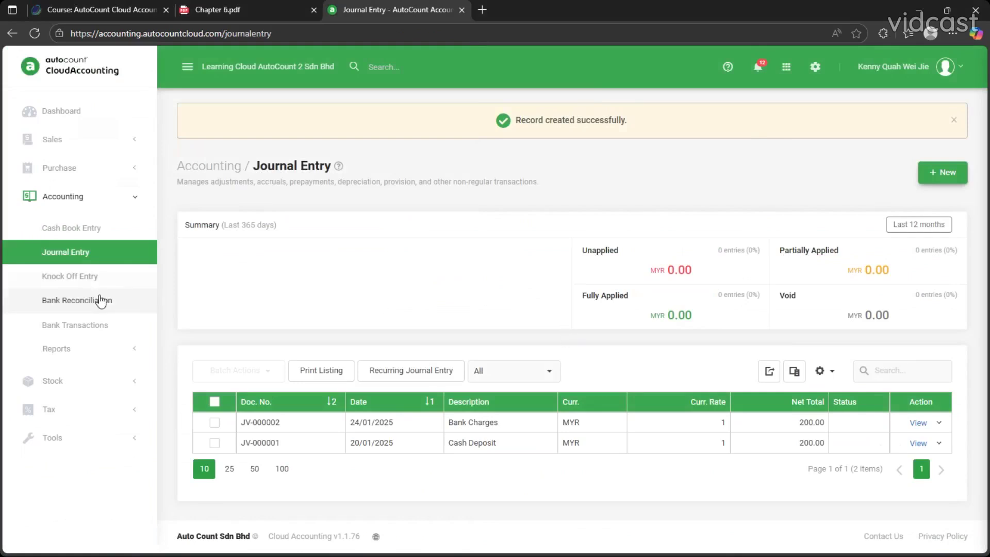
Start a new bank reconciliation for 310-1000 WOW Bank with the statement date 30/01/2025
click(69, 304)
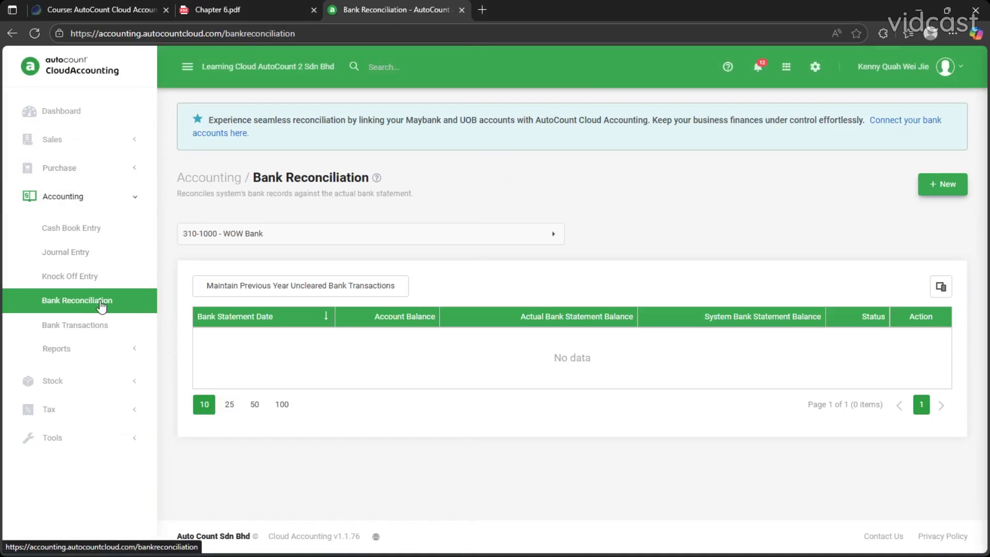
click(944, 186)
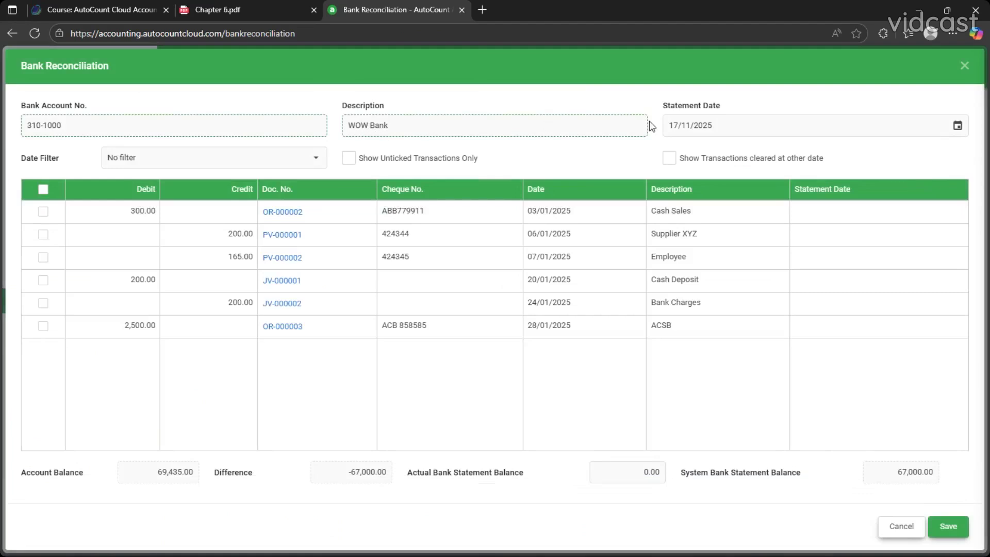
click(957, 125)
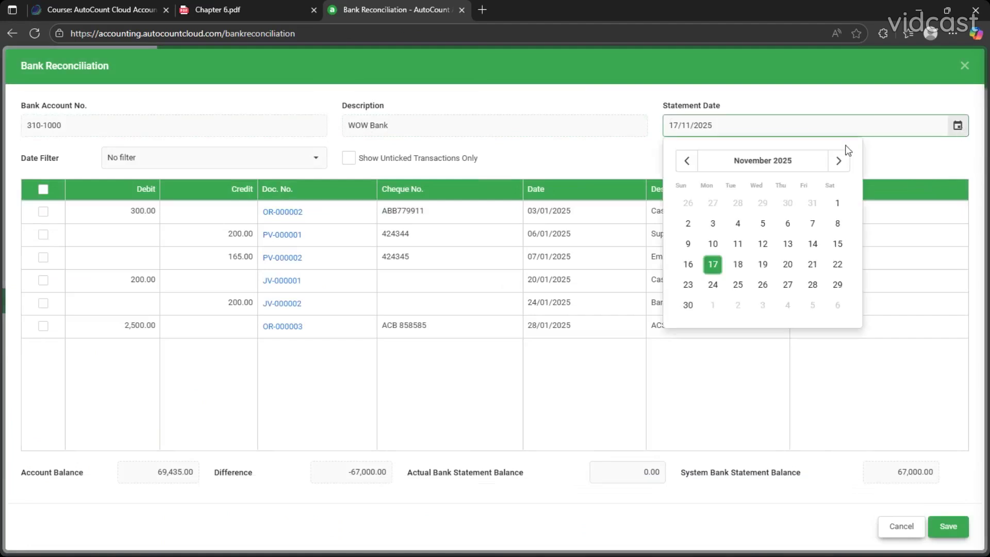
click(782, 163)
click(707, 203)
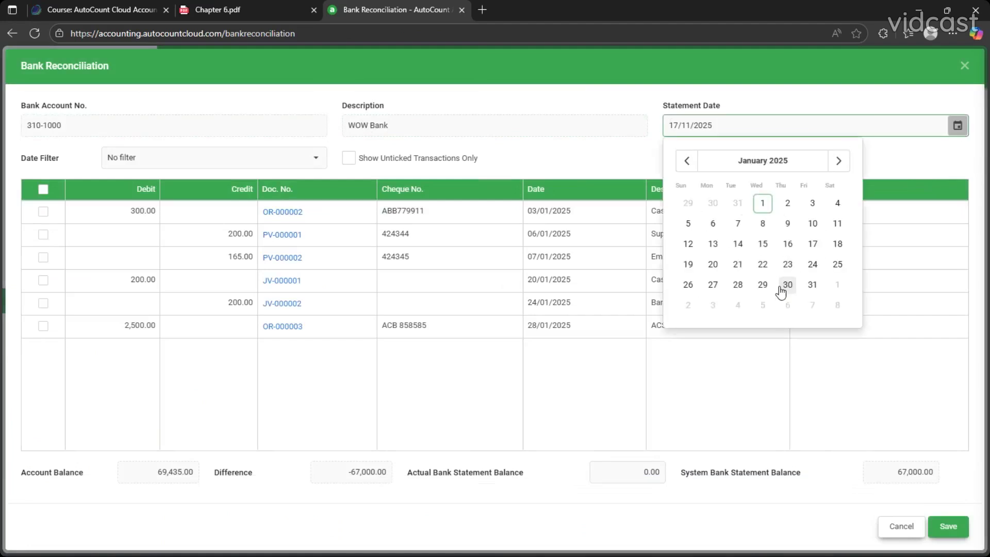
click(788, 285)
click(586, 147)
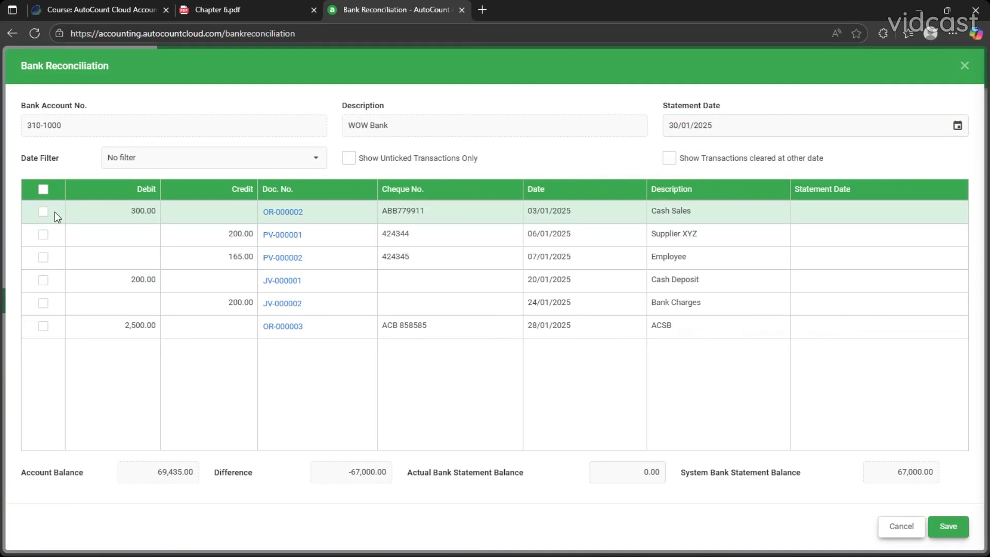
Set the actual bank statement balance to 69,435.00, copied from the last row of the Task 6.5 statement in Chapter 6.pdf
click(247, 3)
scroll(386, 221, down, 3)
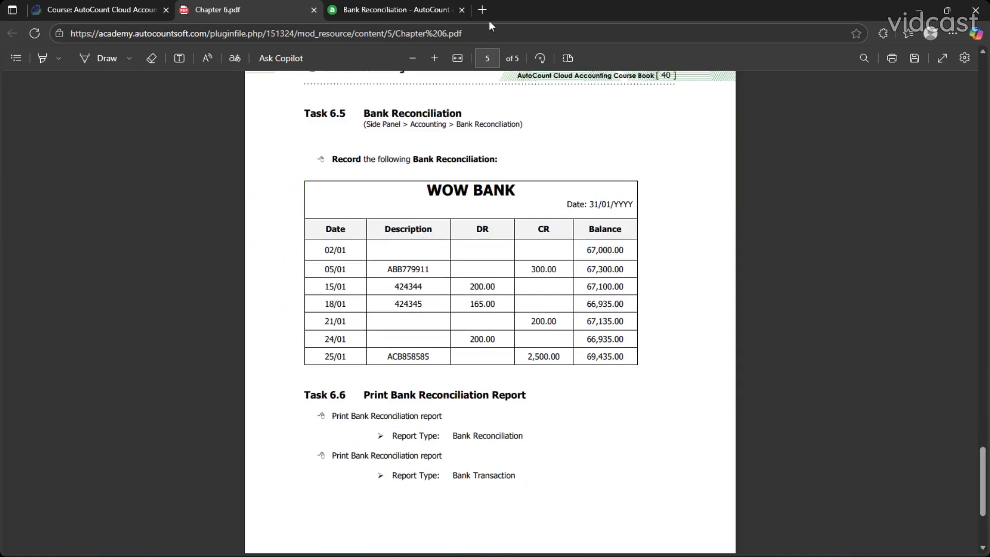
click(397, 10)
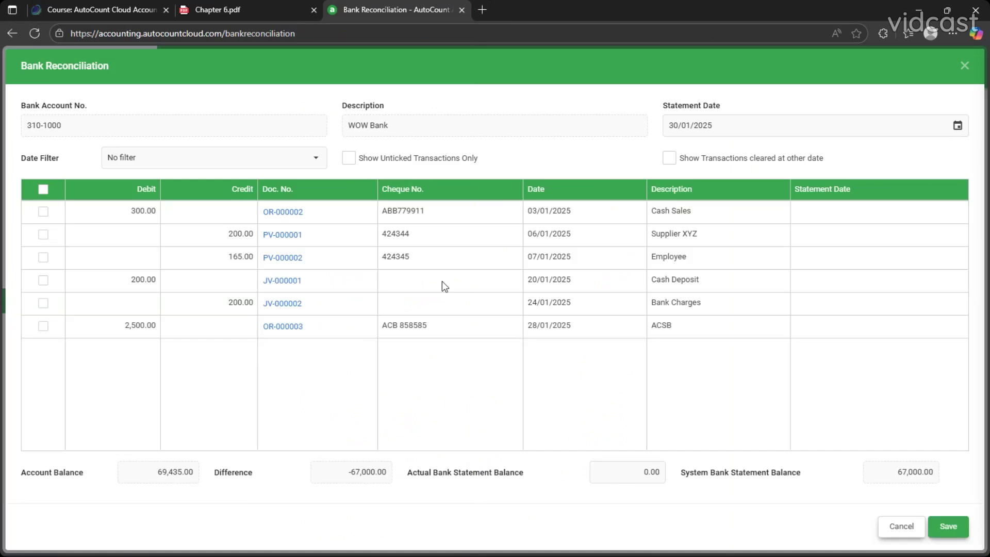
click(637, 475)
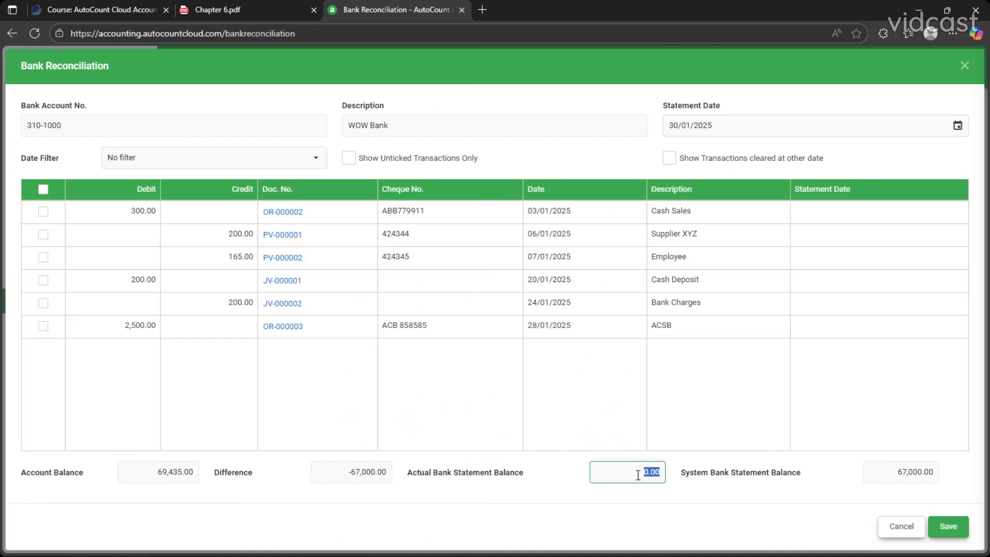
click(258, 10)
double_click(592, 358)
key(ctrl+c)
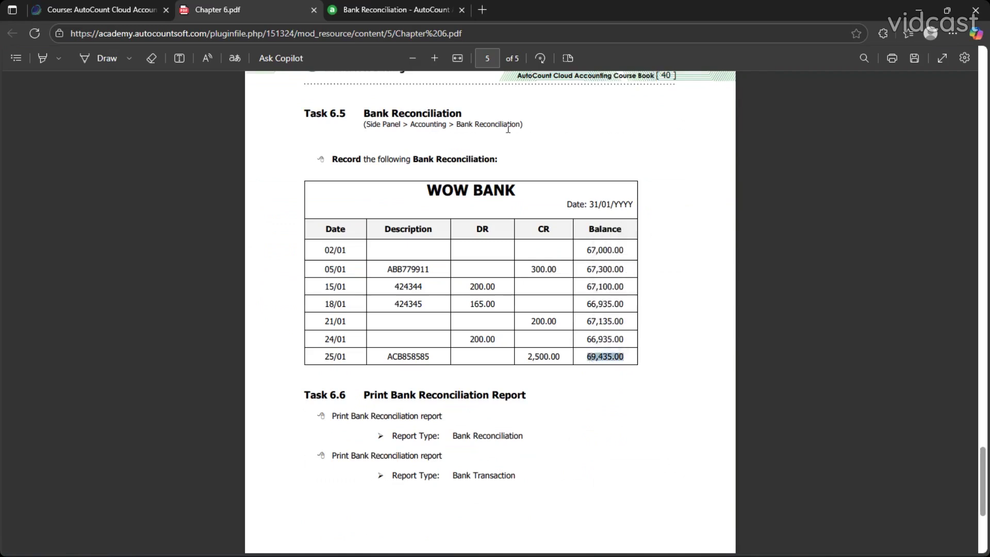
key(ctrl+Tab)
key(ctrl+v)
key(Tab)
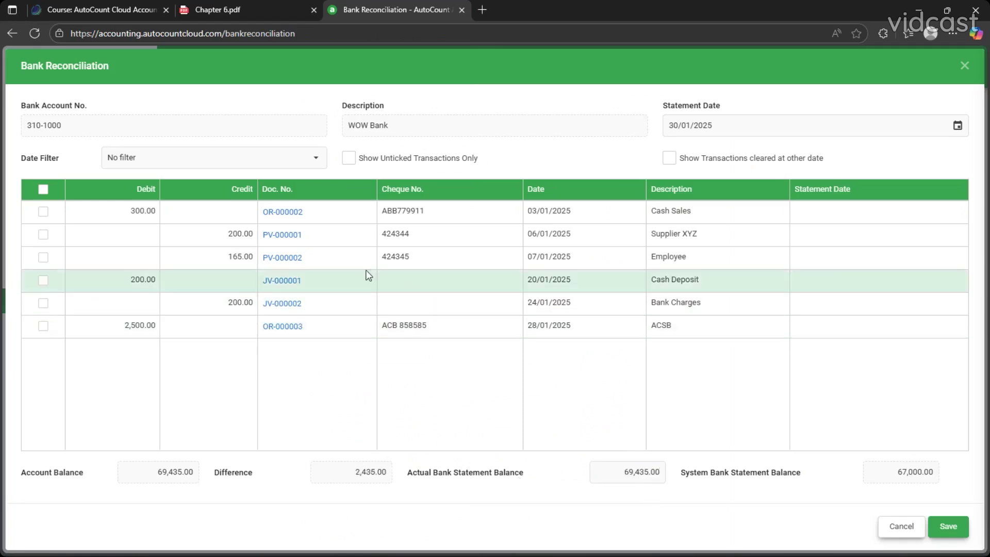
Mark all six WOW Bank transactions as cleared: OR-000002, PV-000001, PV-000002, JV-000001, JV-000002 and OR-000003
click(44, 212)
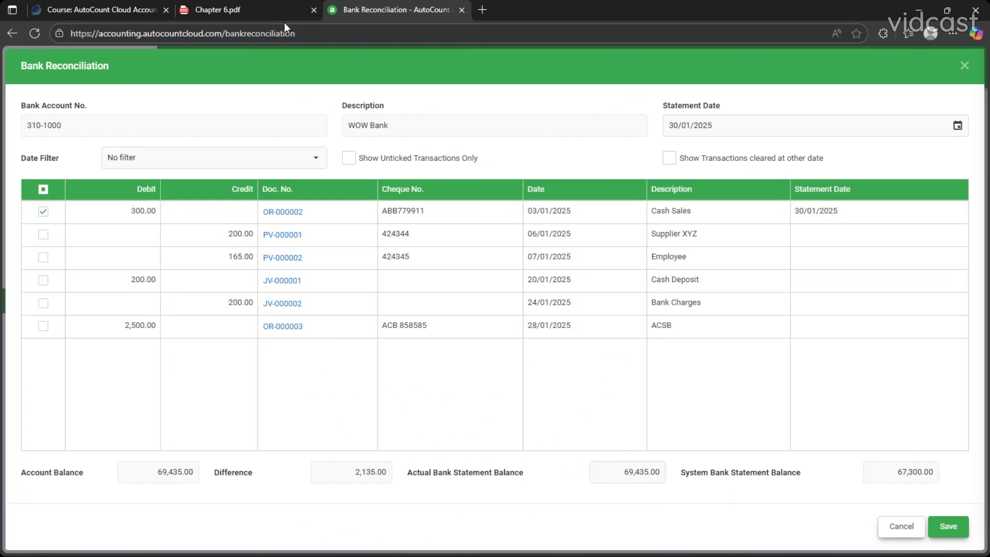
click(44, 234)
click(43, 257)
click(43, 280)
click(43, 326)
click(43, 304)
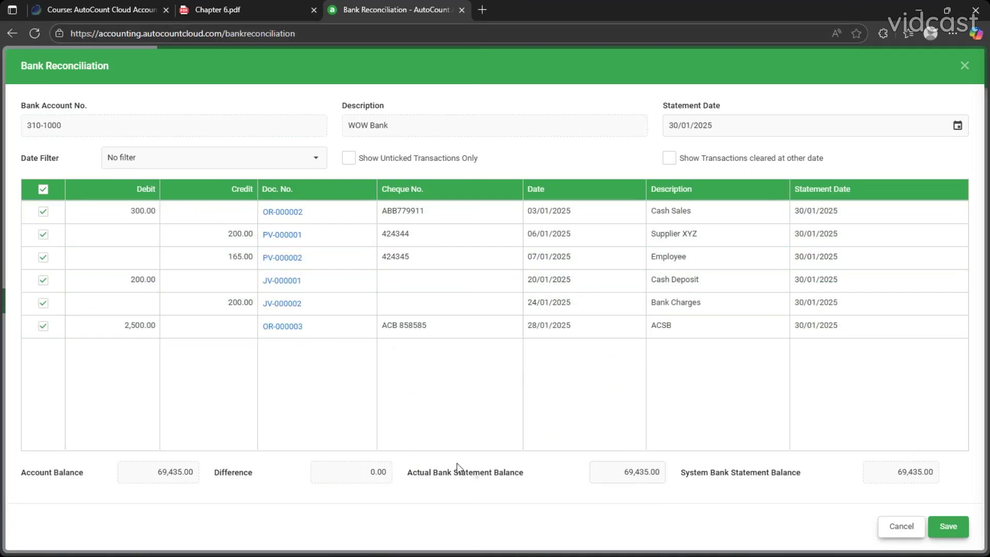
Compare the reconciliation with the Task 6.5 statement in Chapter 6.pdf and save it
click(293, 4)
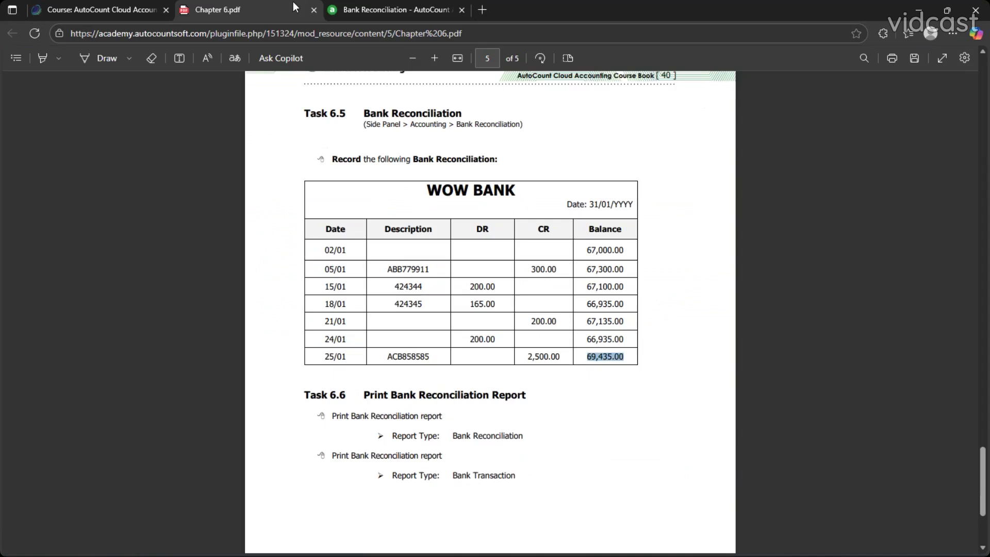
click(555, 401)
click(360, 7)
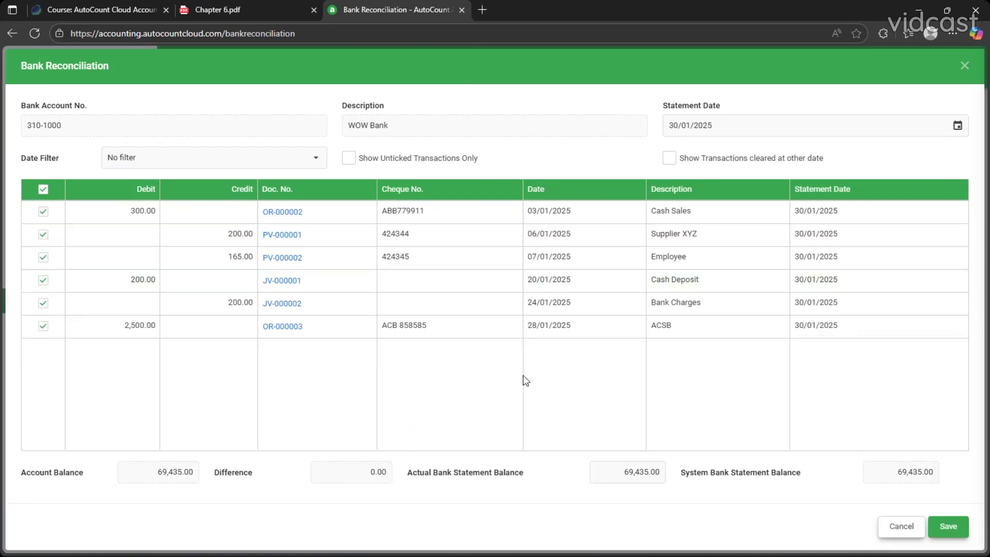
click(948, 527)
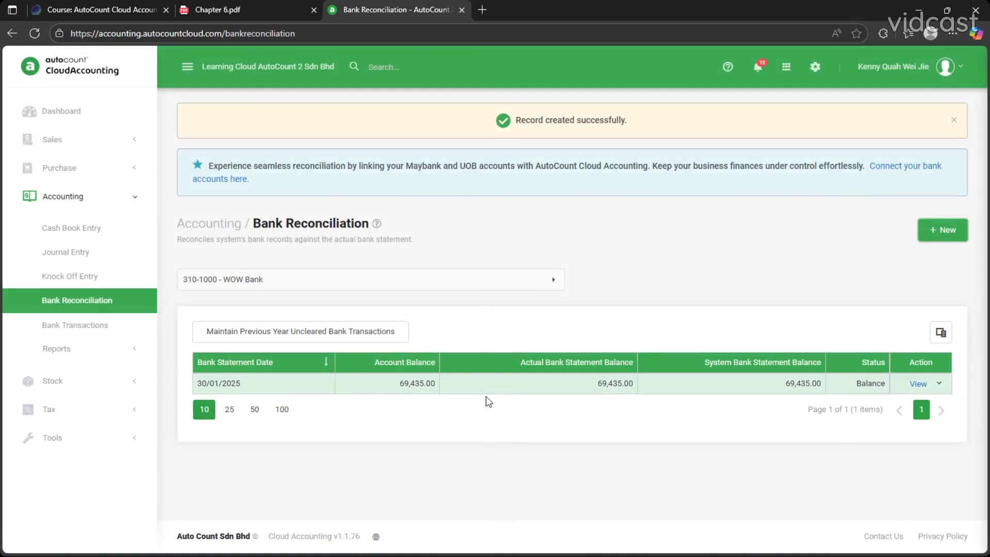
Generate the Task 6.6 report for the 30/01/2025 reconciliation with report type Bank Reconciliation and name Bank Reconciliation - Format 1
click(258, 5)
scroll(380, 49, down, 4)
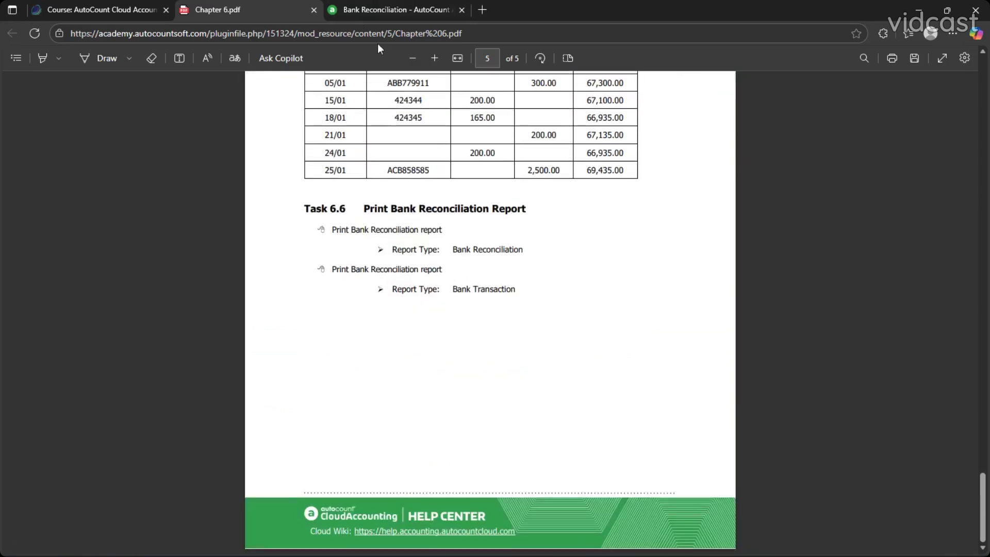
click(398, 10)
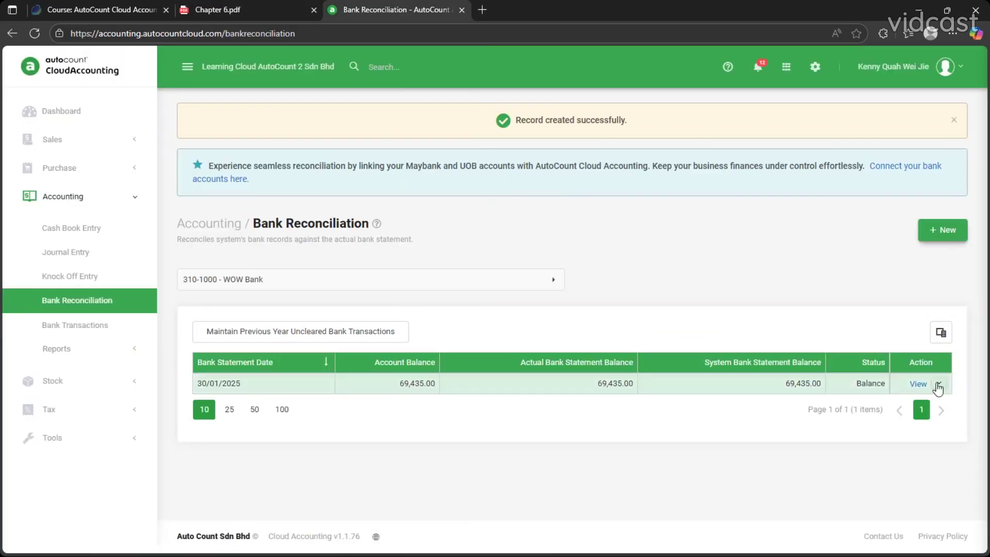
click(938, 385)
click(876, 424)
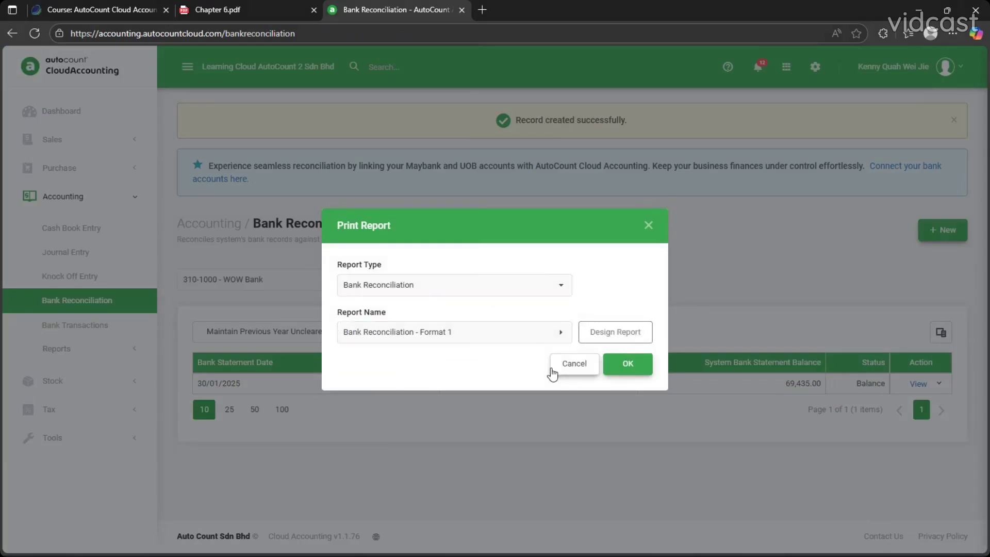
click(621, 366)
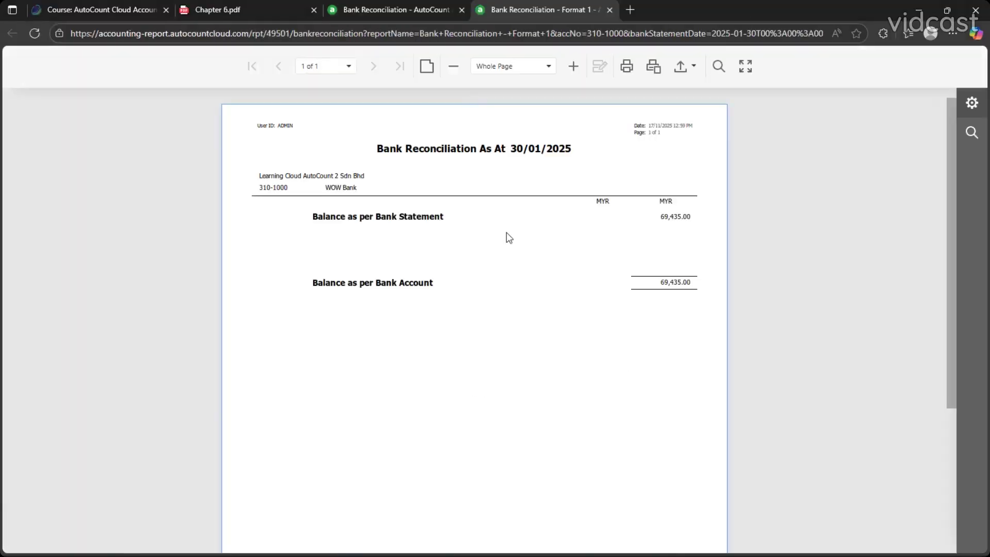
click(407, 10)
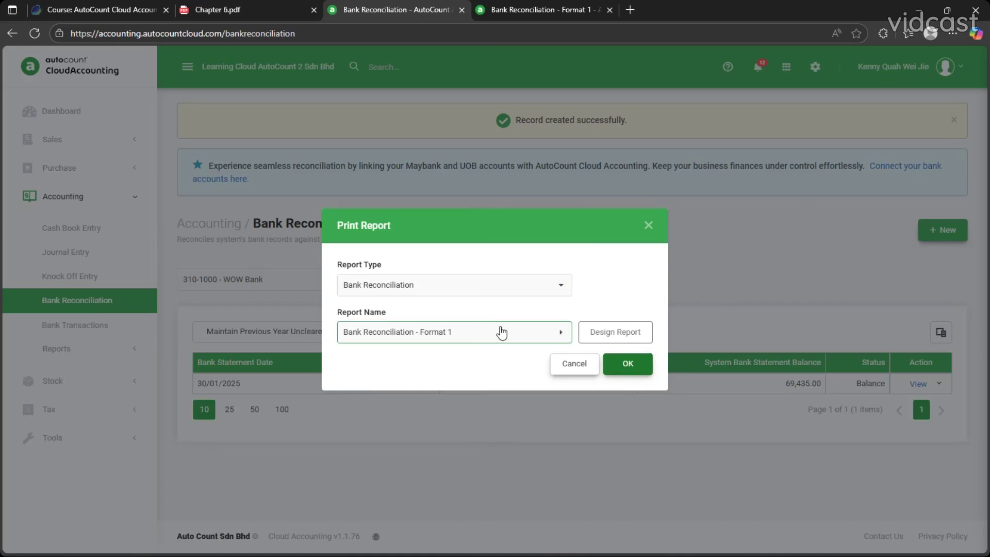
Generate the 30/01/2025 reconciliation report with report type Bank Reconciliation and name Bank Reconciliation - Format 2
click(469, 282)
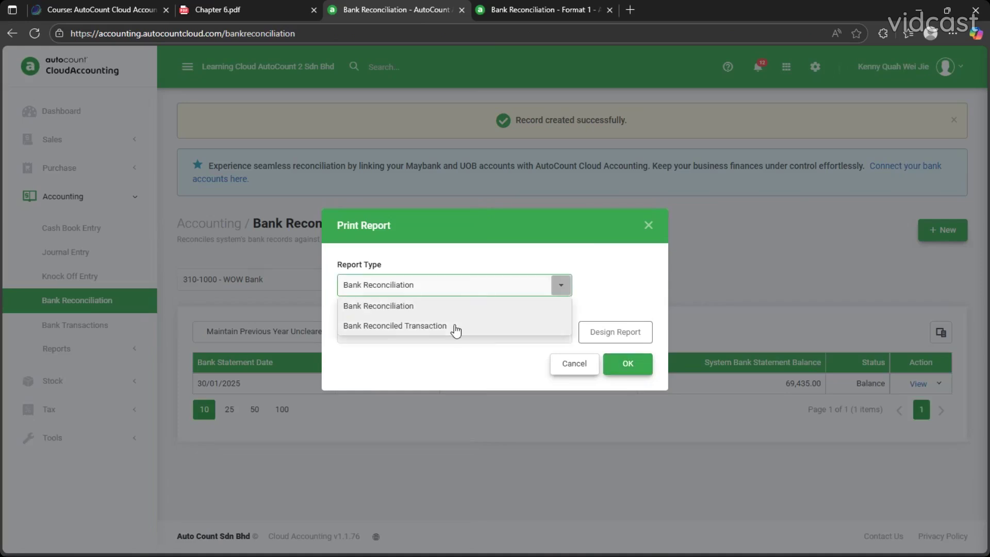
click(453, 306)
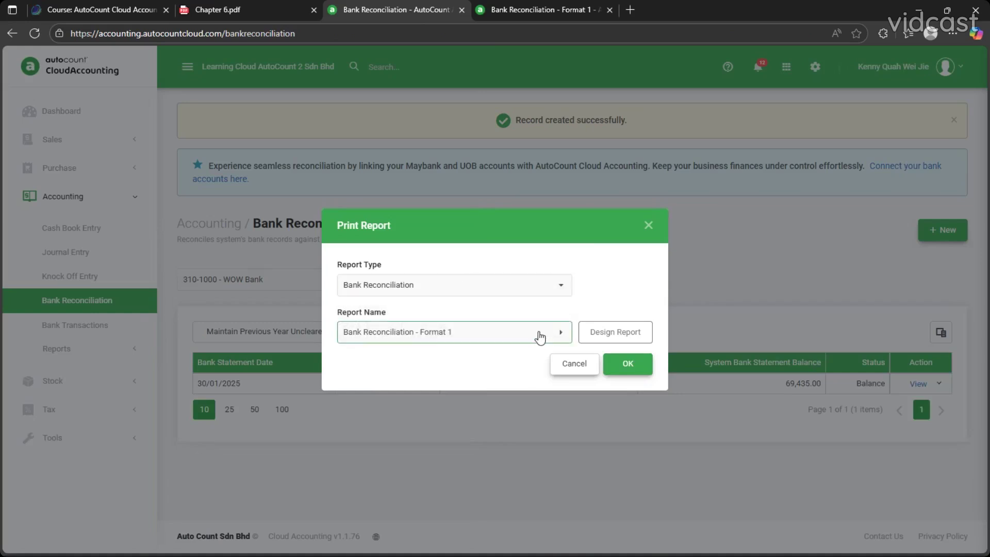
click(539, 8)
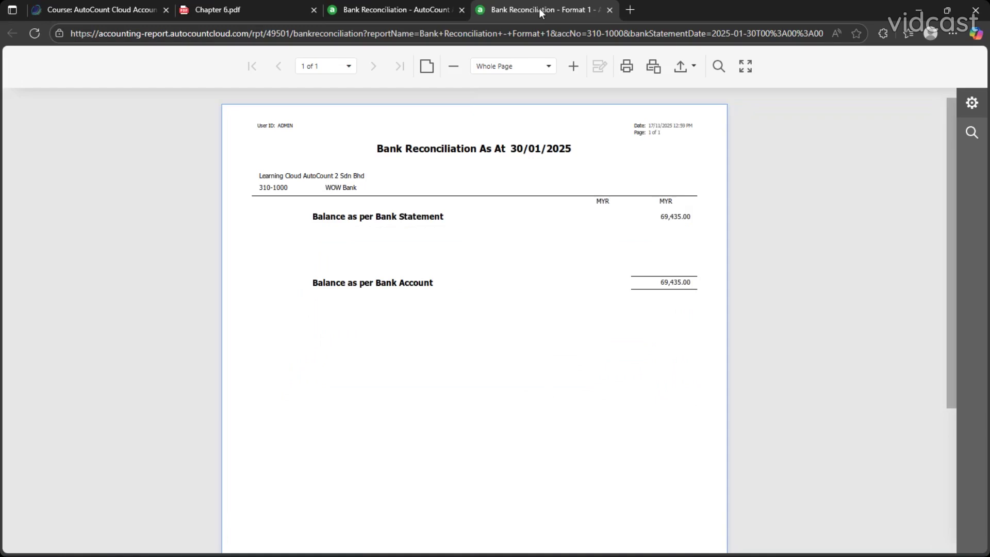
click(384, 8)
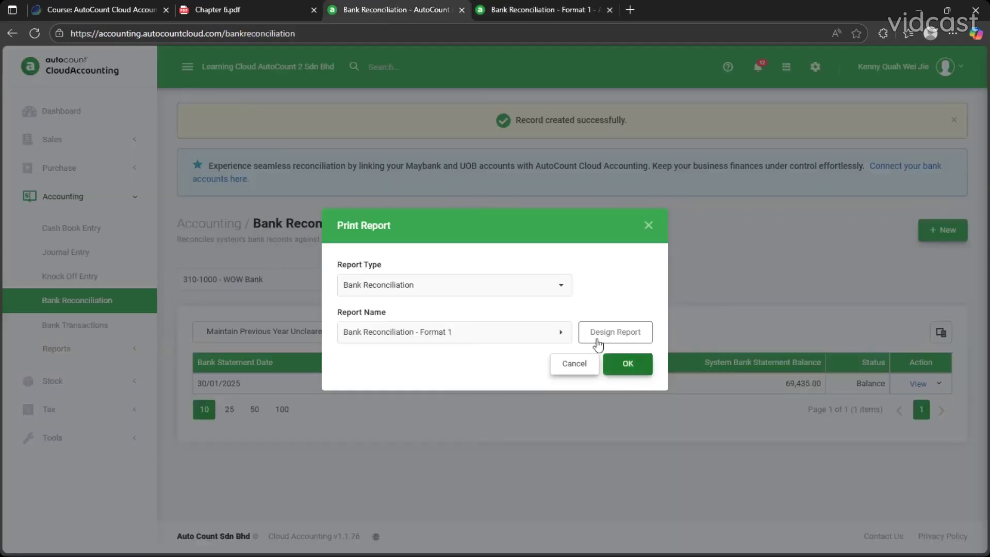
click(558, 334)
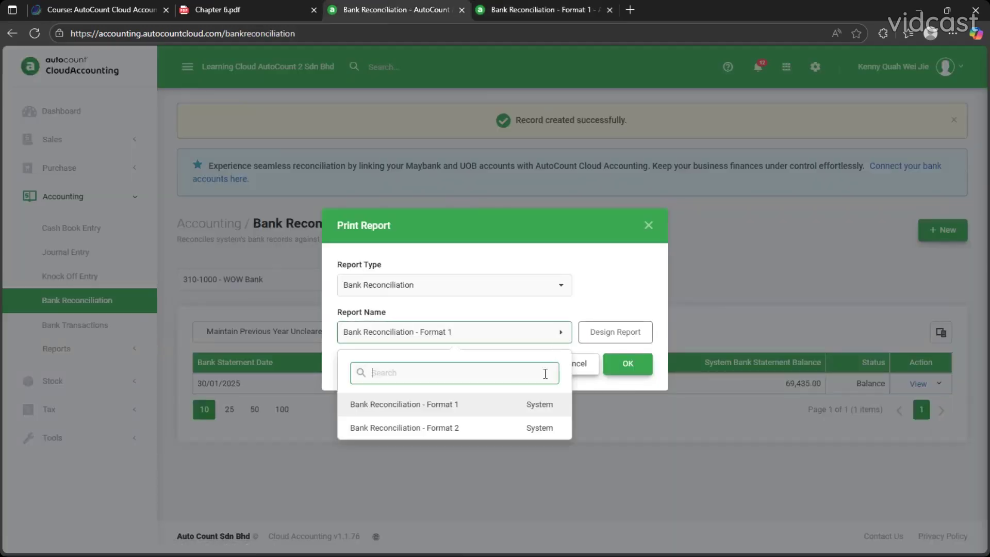
click(525, 426)
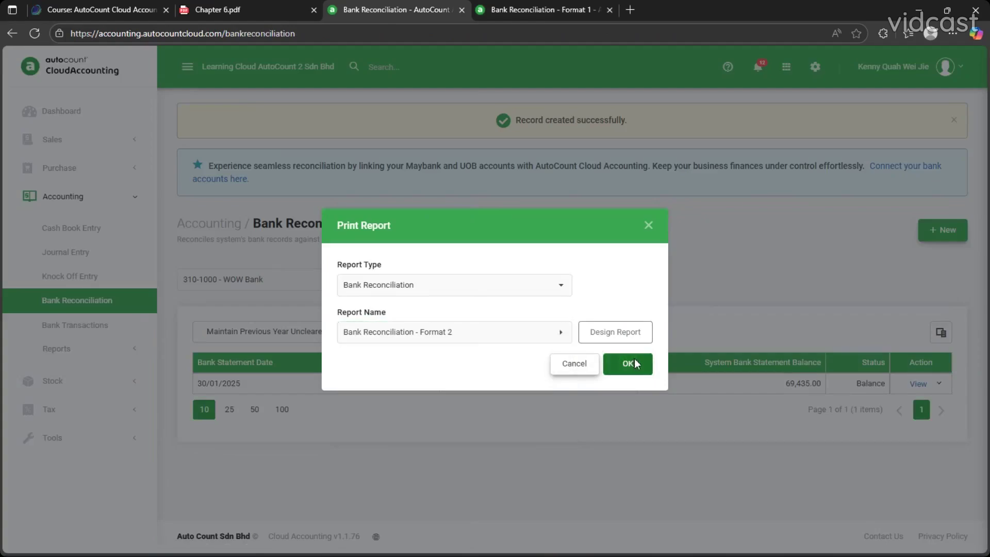
click(634, 358)
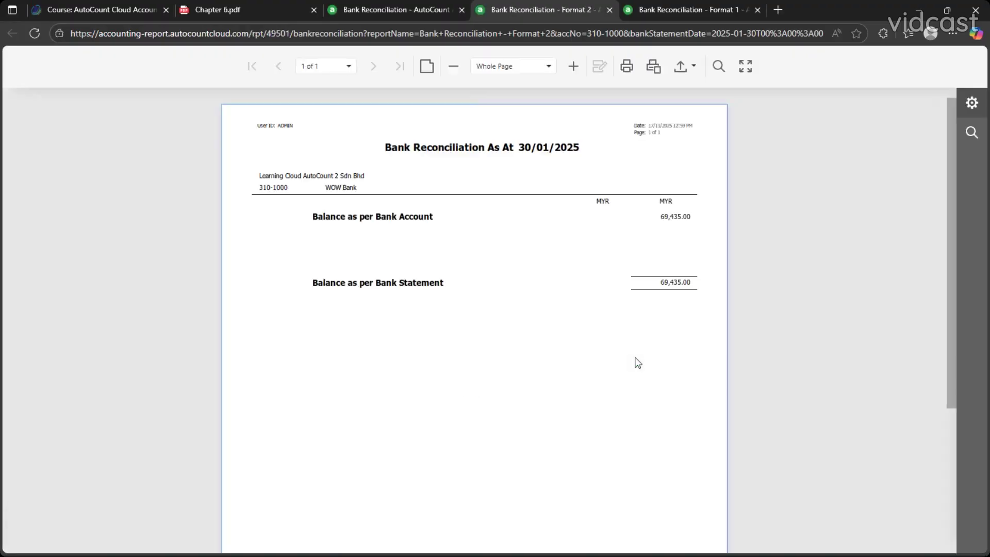
Compare the Format 2 report with the Format 1 report and close both
click(673, 7)
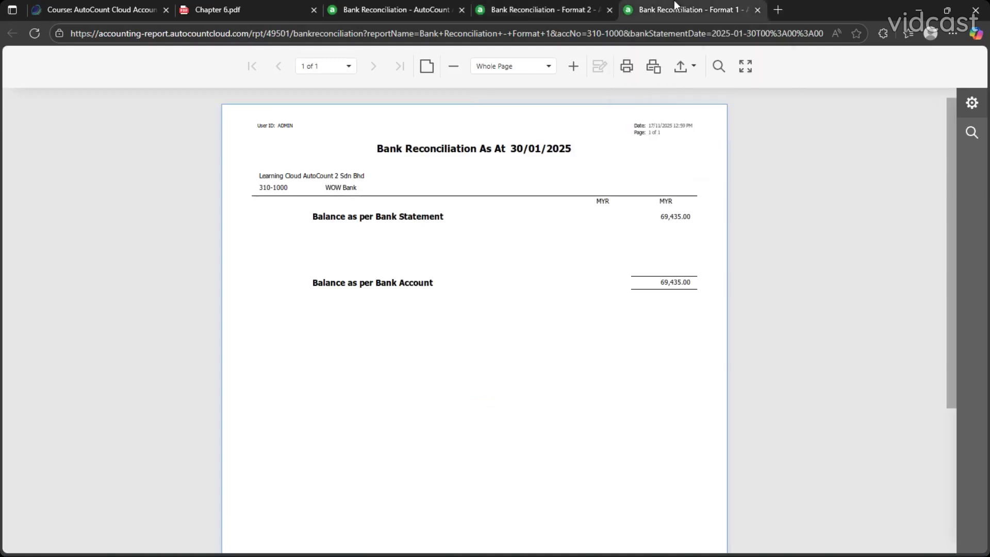
middle_click(674, 2)
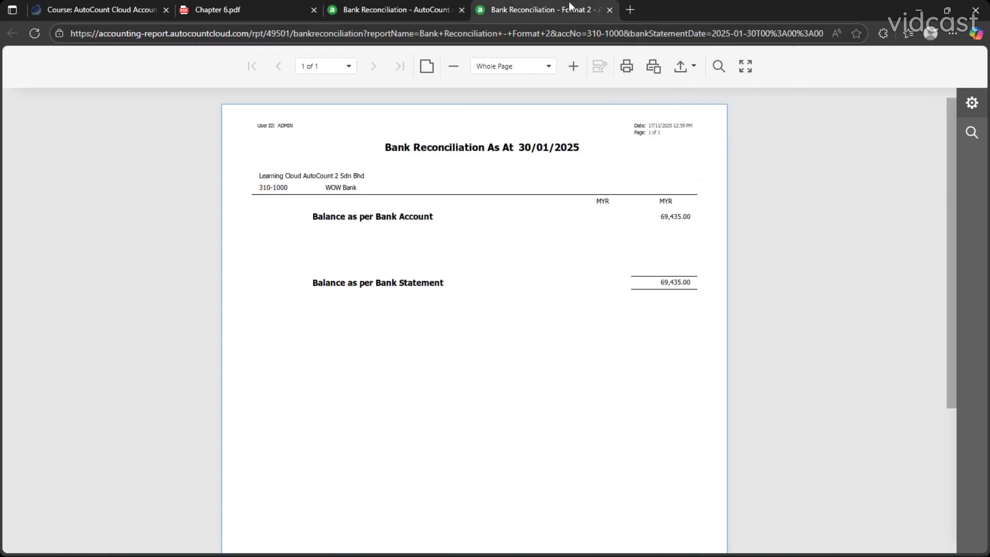
middle_click(539, 2)
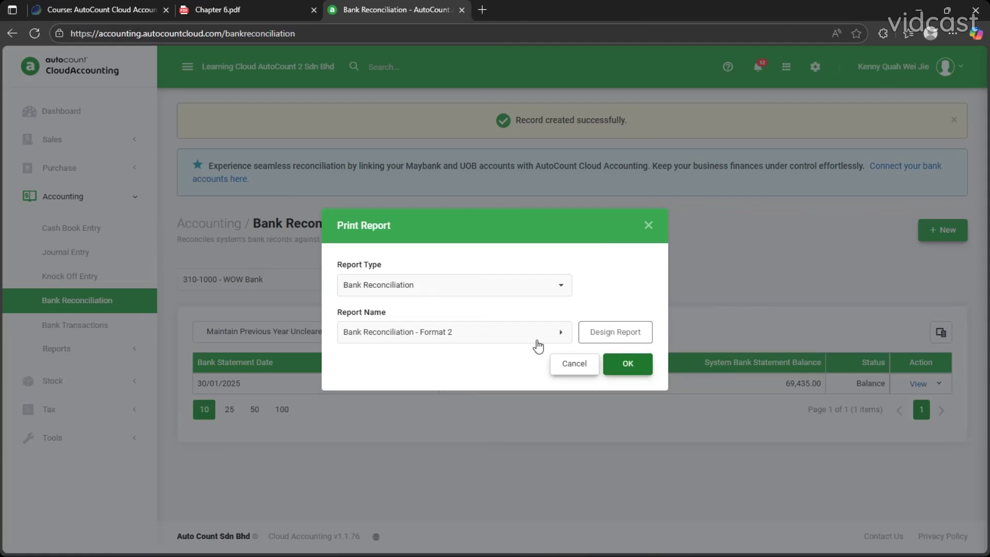
Generate the Bank Reconciled Transaction report for the 30/01/2025 reconciliation and dismiss the print settings
click(490, 286)
click(483, 326)
click(628, 362)
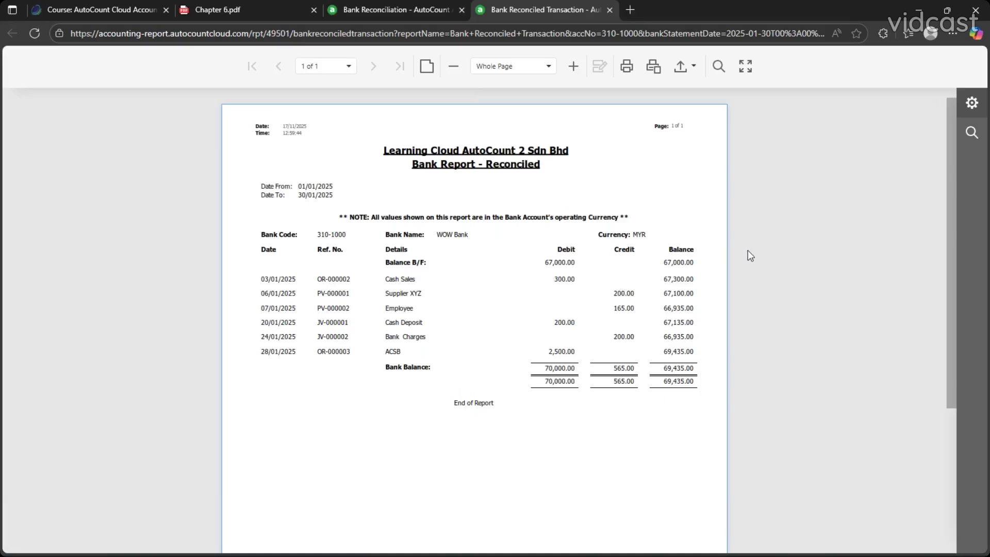
click(425, 11)
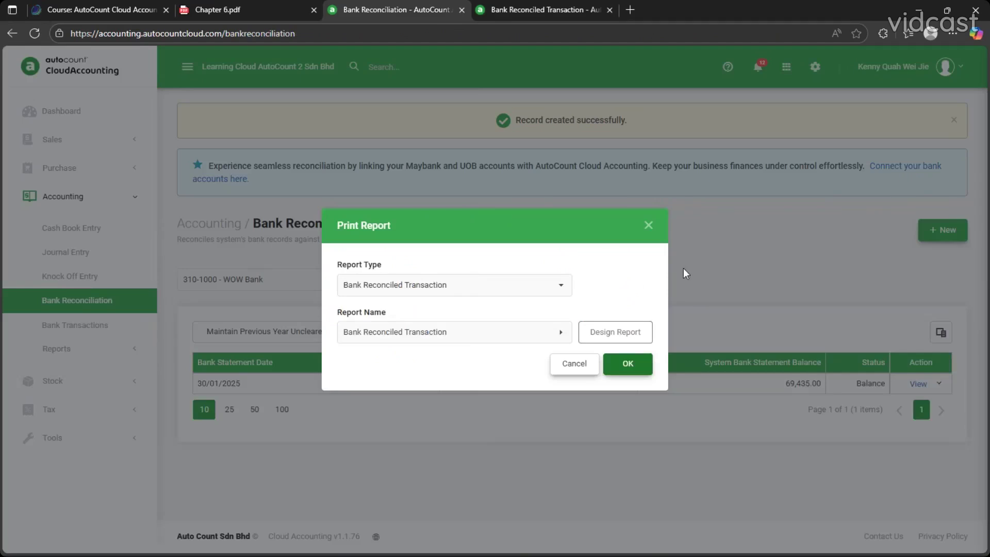
click(648, 225)
Edit the 30/01/2025 reconciliation, checking it against Chapter 6.pdf, and unmark JV-000001 and JV-000002 as cleared
click(938, 384)
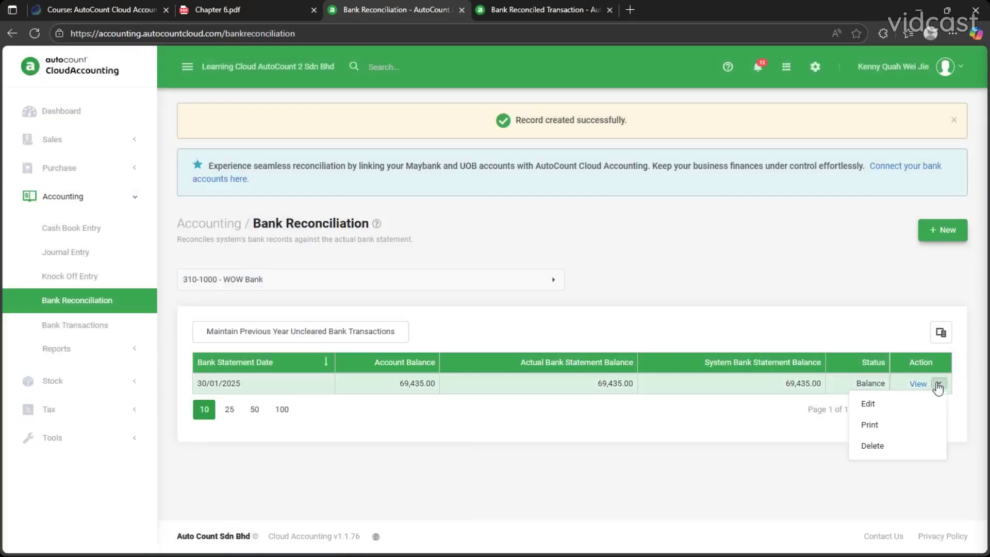
click(870, 402)
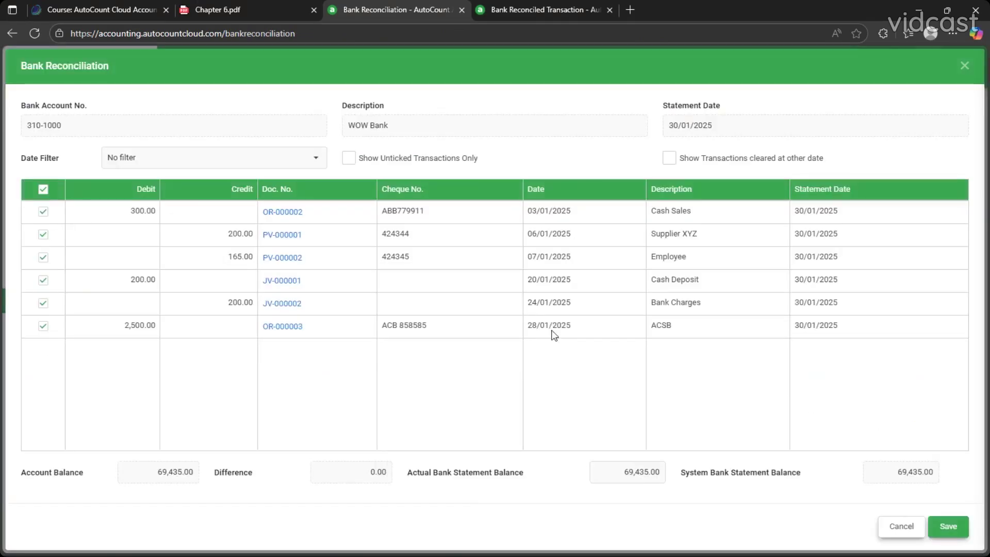
click(226, 17)
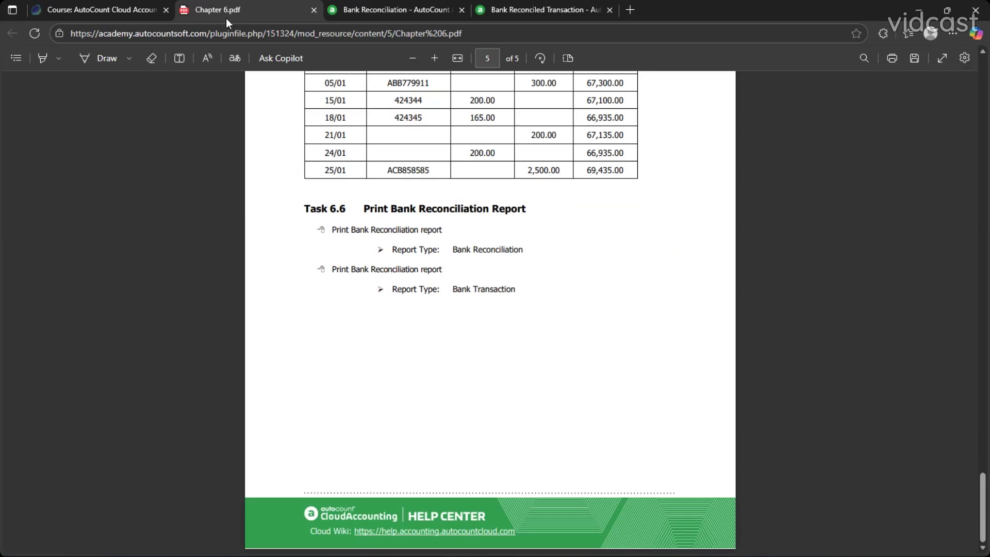
scroll(490, 304, up, 3)
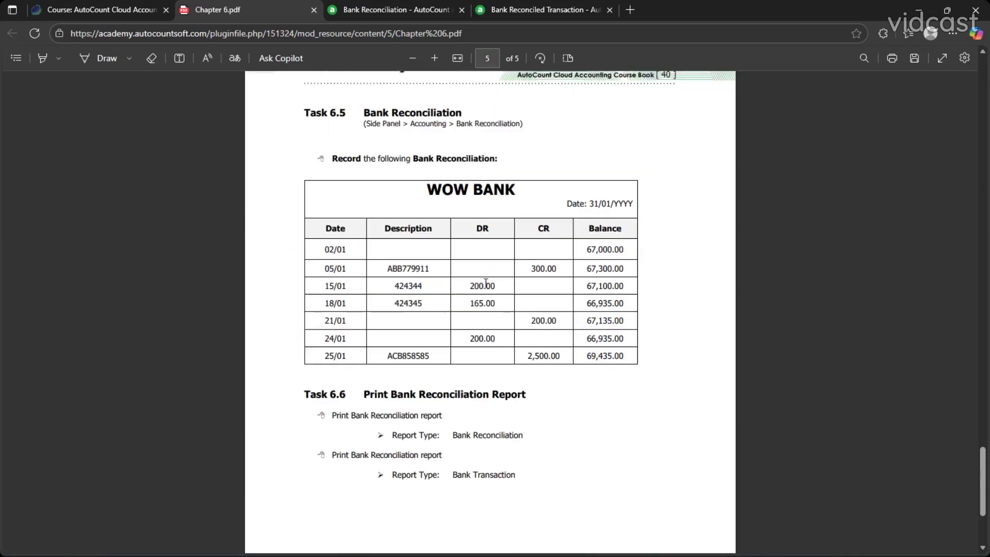
click(412, 7)
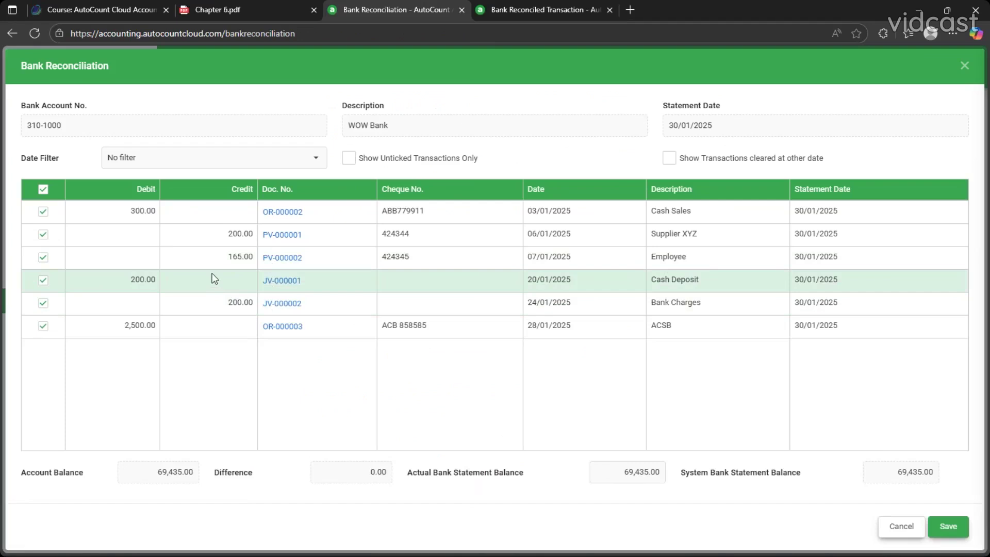
click(42, 280)
click(43, 302)
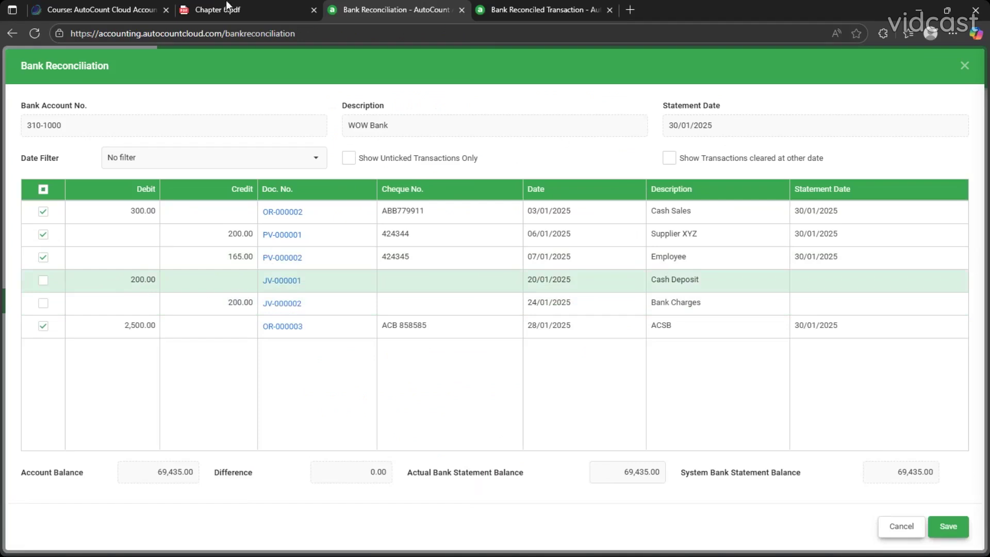
Highlight the 21/01 and 24/01 rows of the Task 6.5 WOW Bank statement in red in Chapter 6.pdf
click(277, 5)
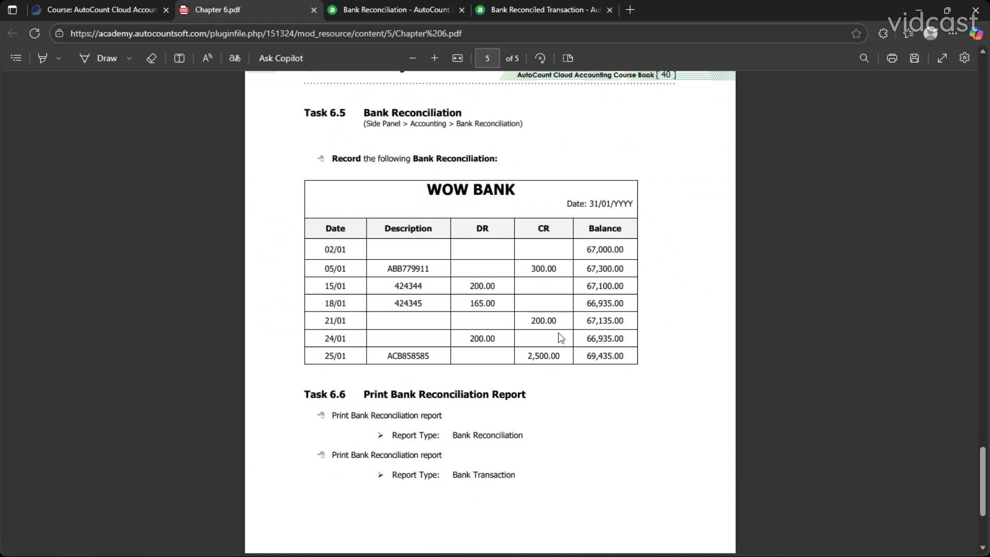
drag(630, 337, 308, 319)
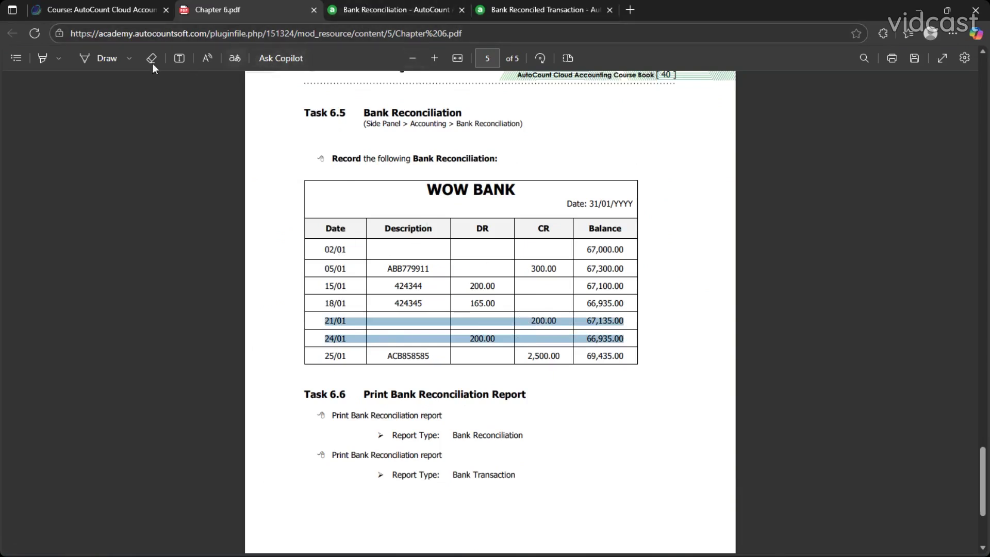
click(42, 58)
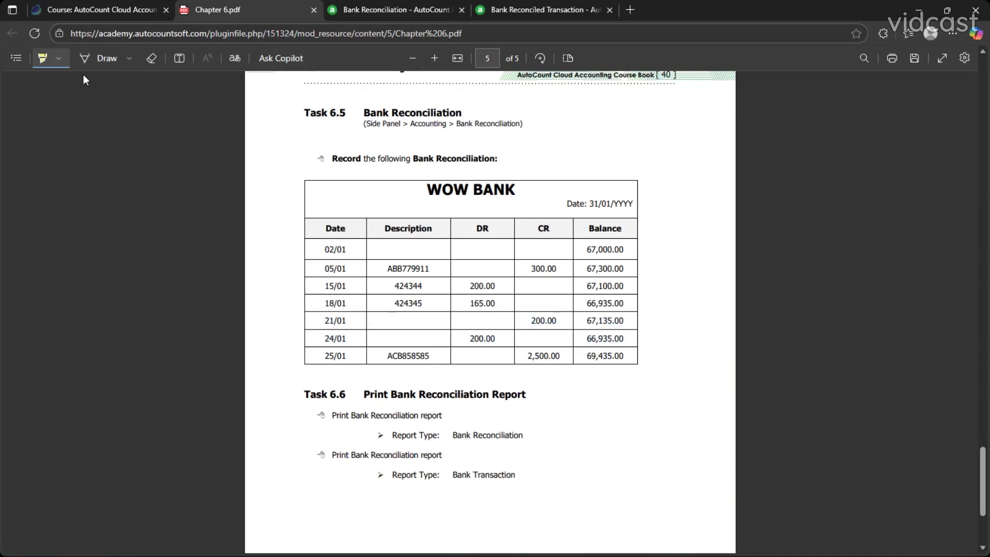
click(66, 58)
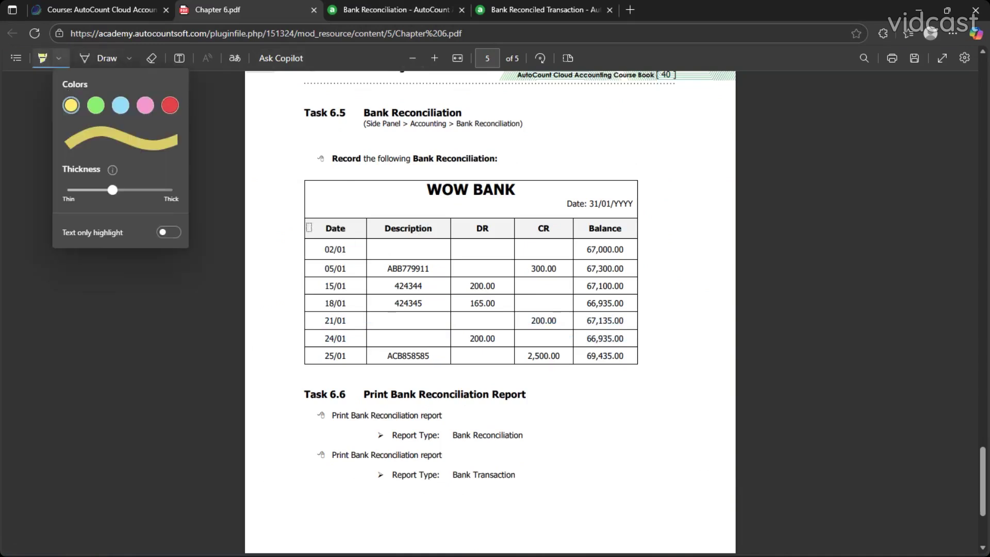
click(170, 105)
drag(322, 321, 624, 338)
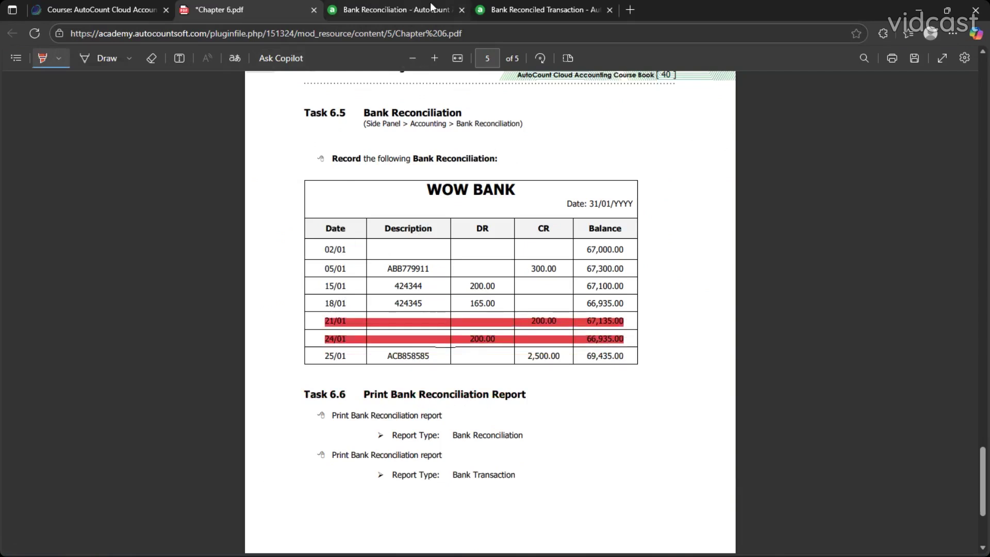
Save the edited WOW Bank reconciliation and review its saved cleared and uncleared transactions
click(407, 10)
click(940, 531)
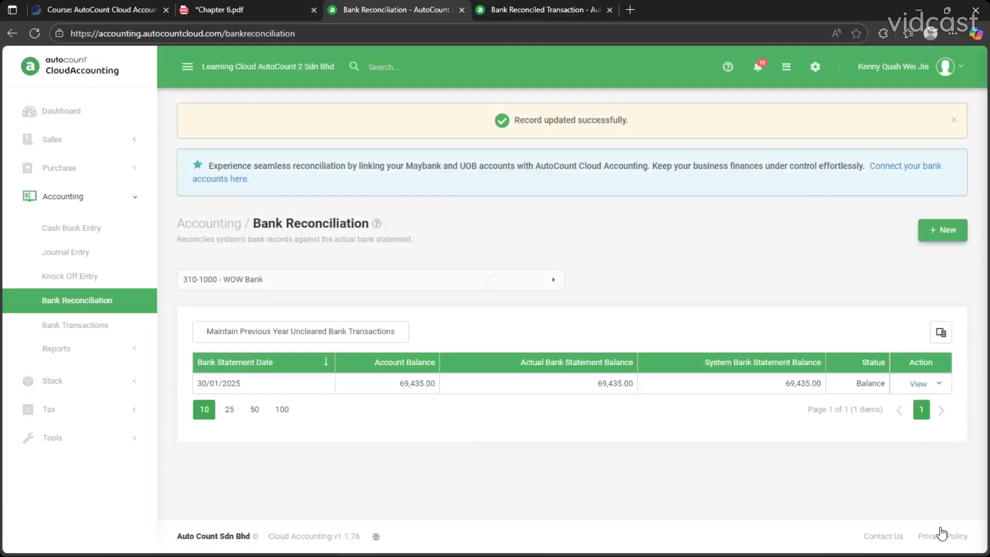
click(917, 383)
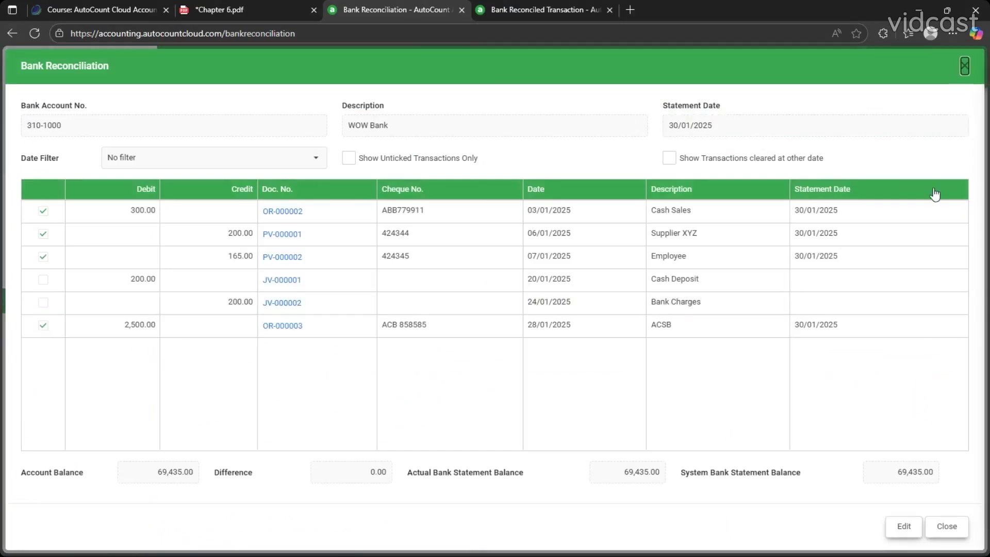
click(963, 66)
Generate the updated 30/01/2025 reconciliation report with type Bank Reconciliation and name Bank Reconciliation - Format 1
click(939, 383)
click(909, 427)
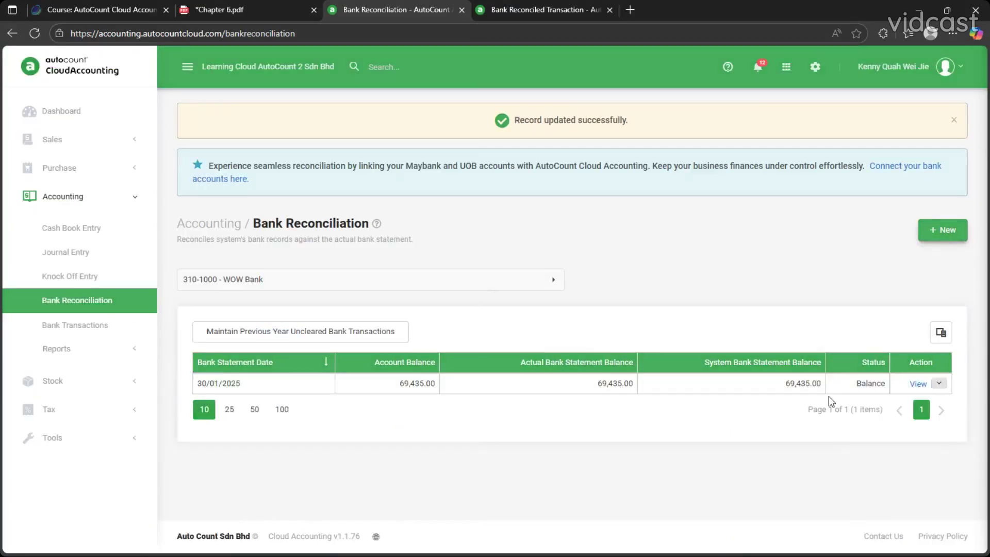
click(515, 337)
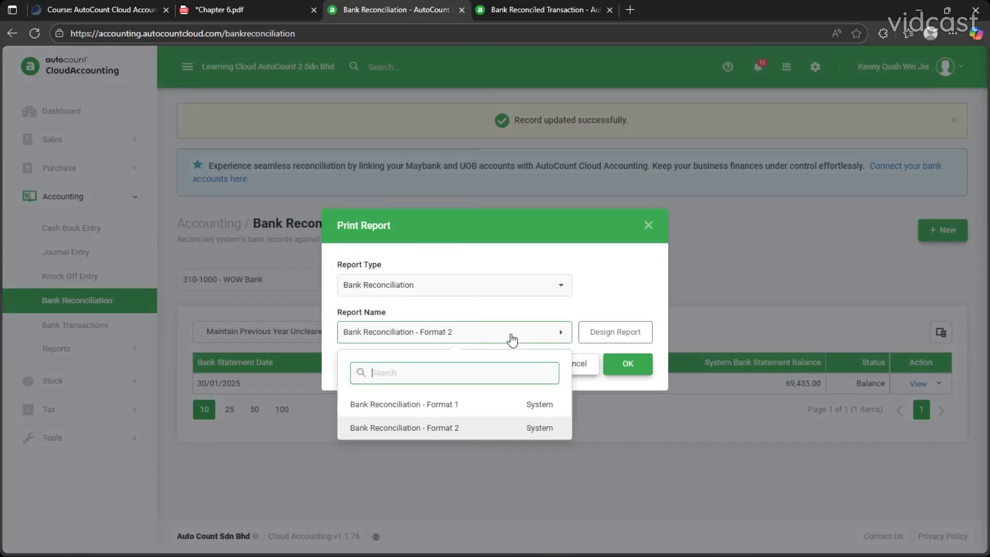
click(513, 337)
click(512, 337)
click(475, 404)
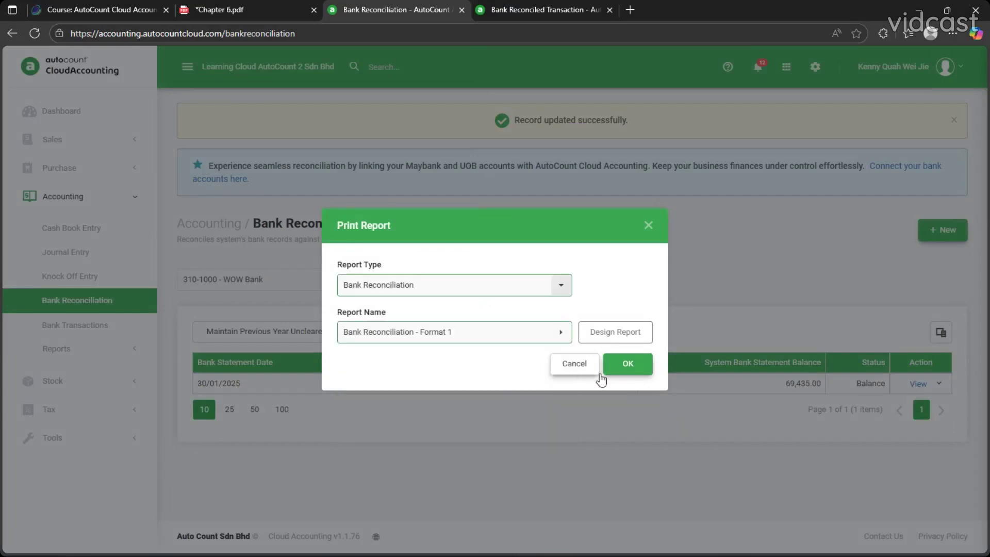
click(635, 365)
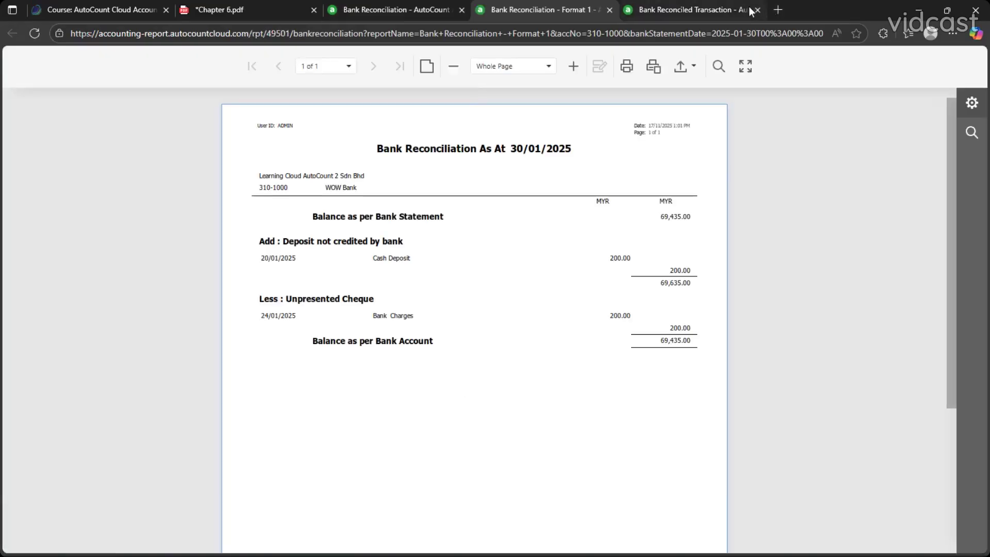
Draw freehand red highlighter strokes across the Task 6.5 bank statement page in Chapter 6.pdf
mouse_move(750, 10)
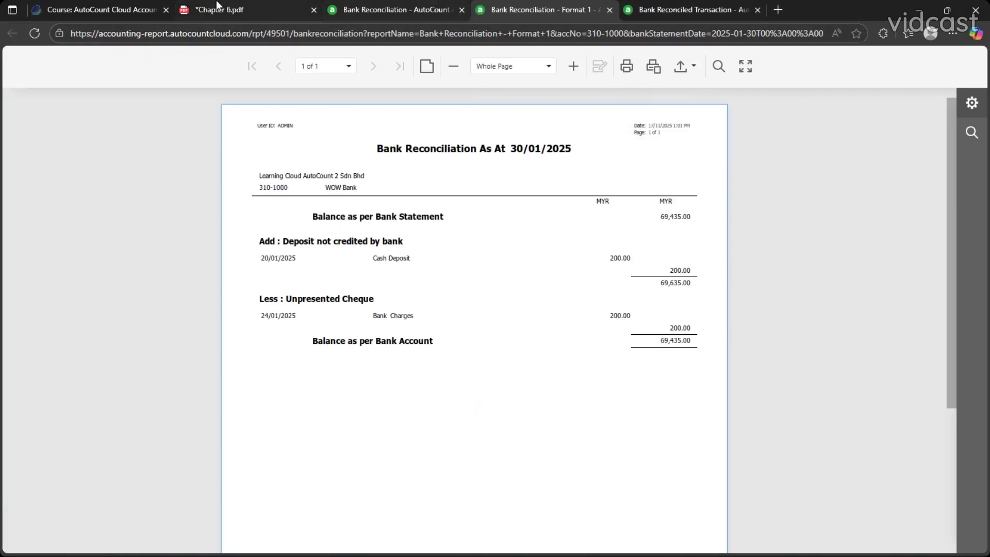
click(226, 10)
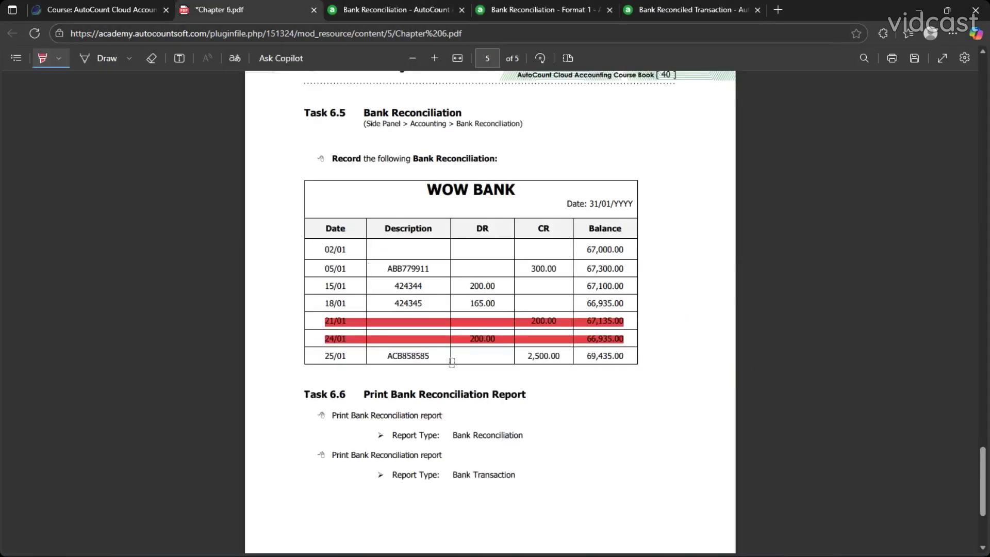
scroll(437, 508, up, 1)
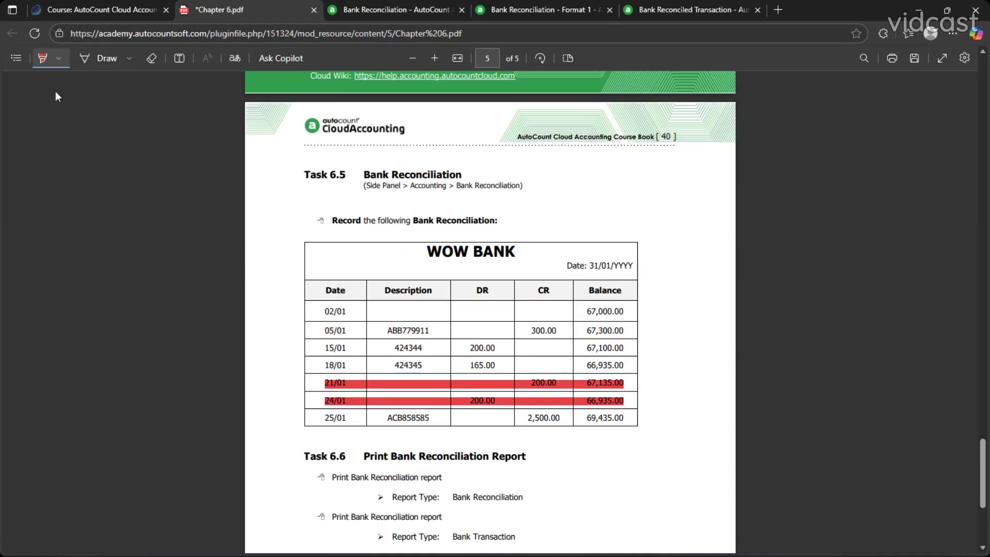
click(59, 62)
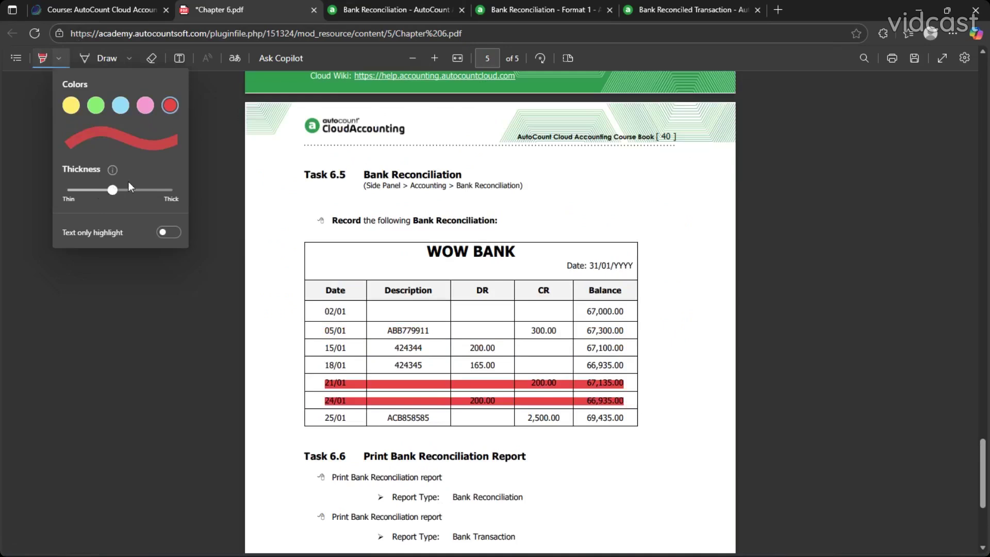
click(663, 194)
drag(652, 201, 408, 195)
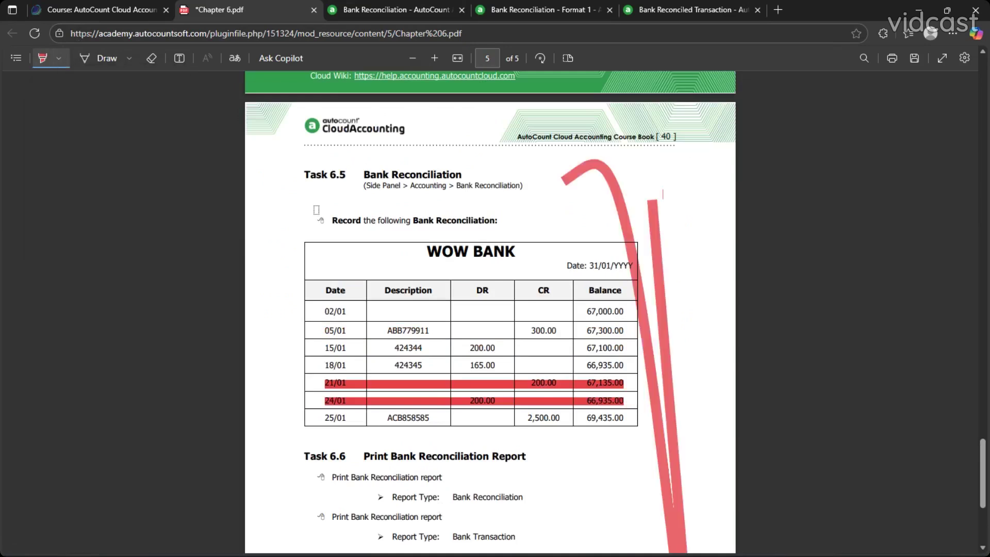
mouse_move(558, 250)
mouse_down()
mouse_move(515, 242)
mouse_move(526, 224)
mouse_up()
mouse_move(546, 268)
mouse_down()
mouse_move(392, 219)
mouse_move(449, 387)
mouse_up()
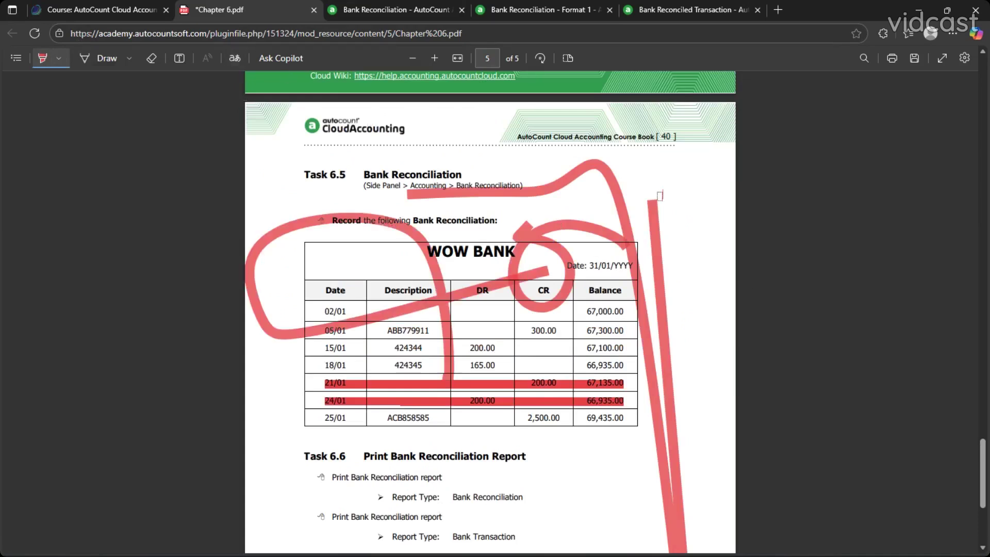
click(542, 58)
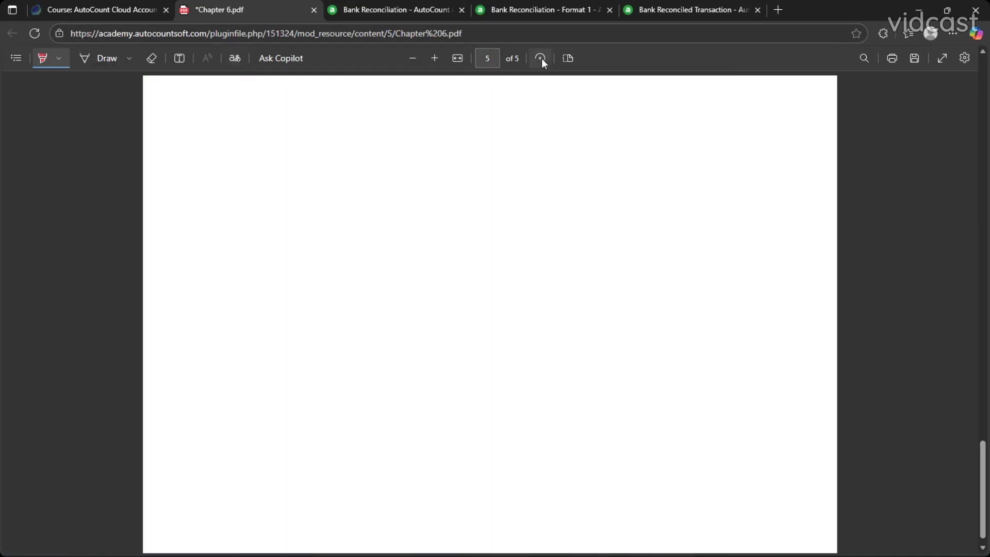
click(542, 57)
click(542, 58)
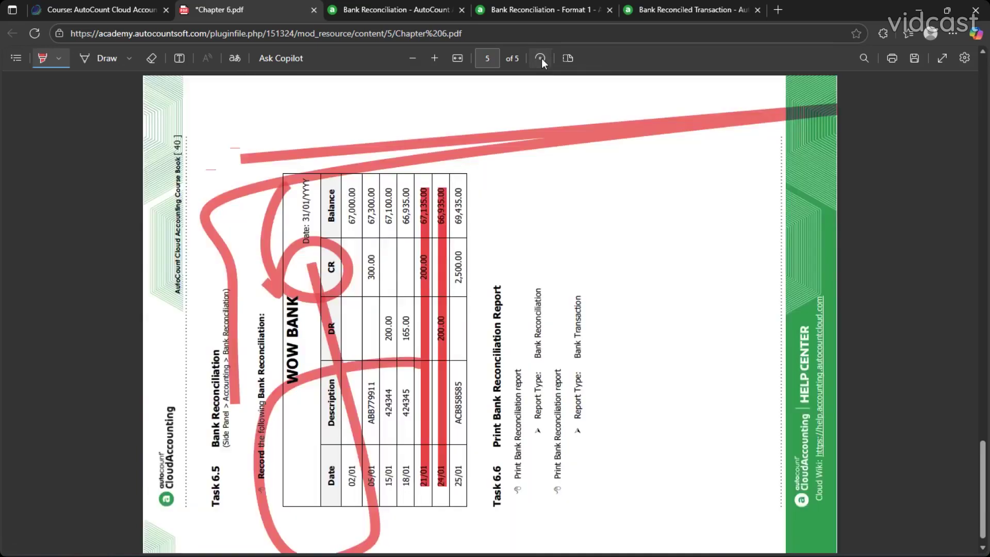
click(541, 58)
Erase the red highlights and freehand strokes from the Task 6.5 bank statement page in Chapter 6.pdf
scroll(738, 333, down, 4)
click(129, 57)
click(151, 58)
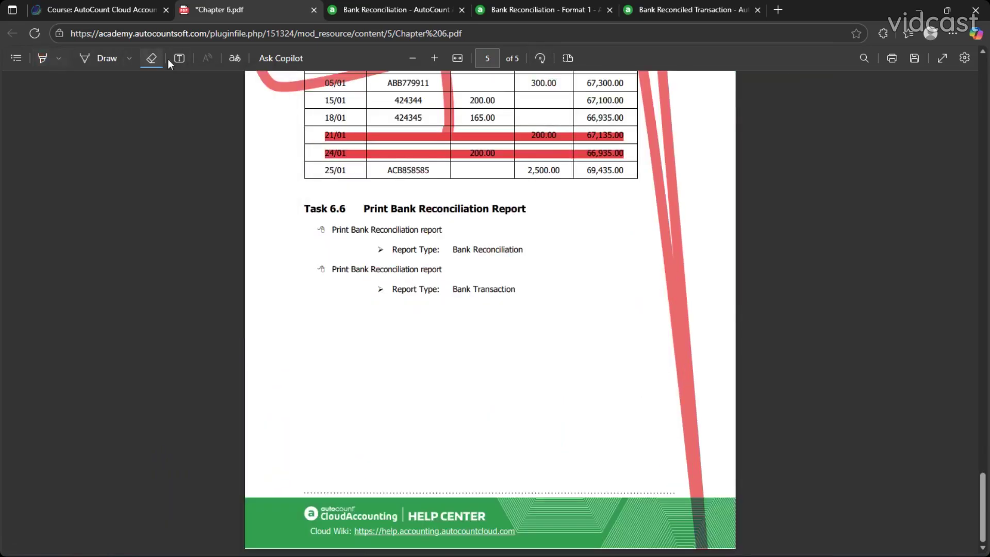
click(670, 114)
click(604, 135)
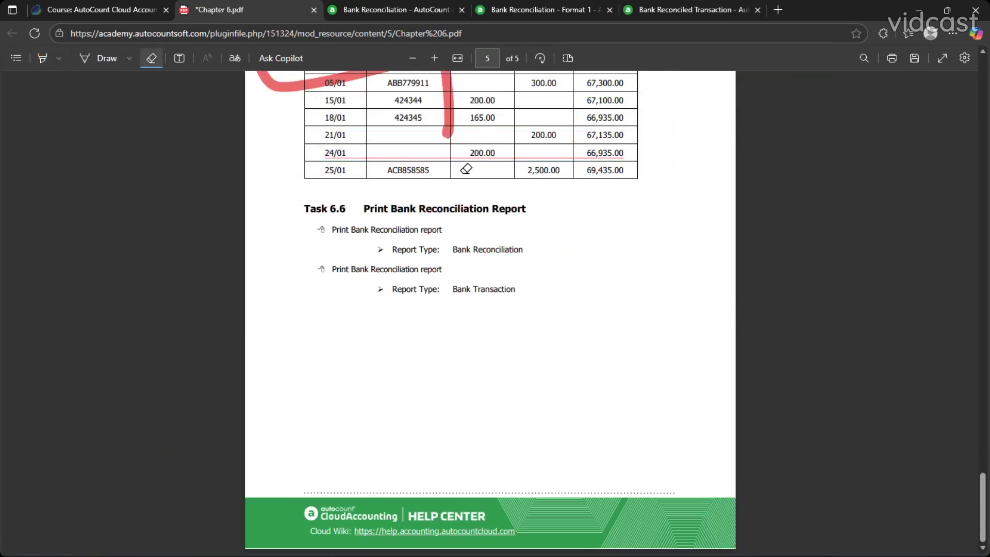
scroll(474, 160, up, 4)
click(471, 262)
click(510, 250)
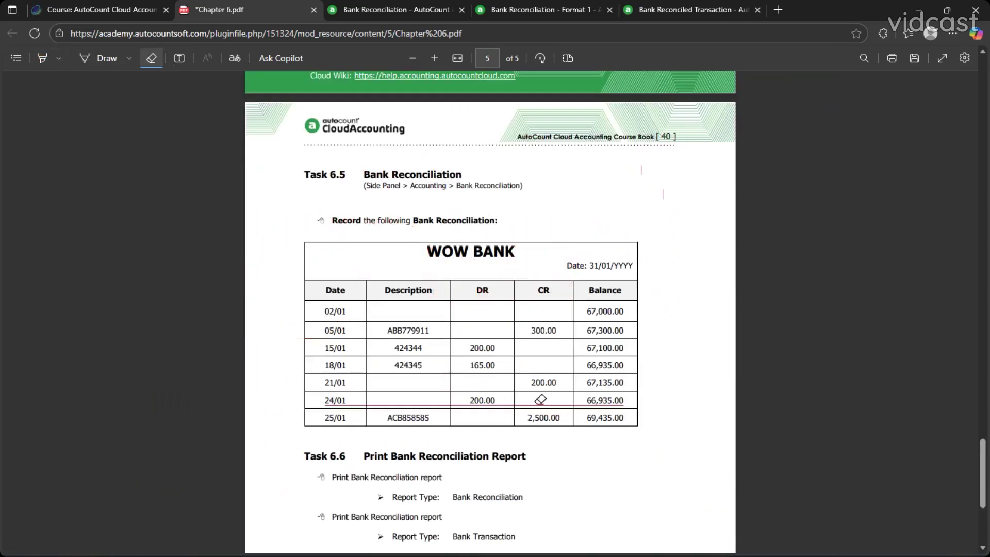
mouse_move(899, 551)
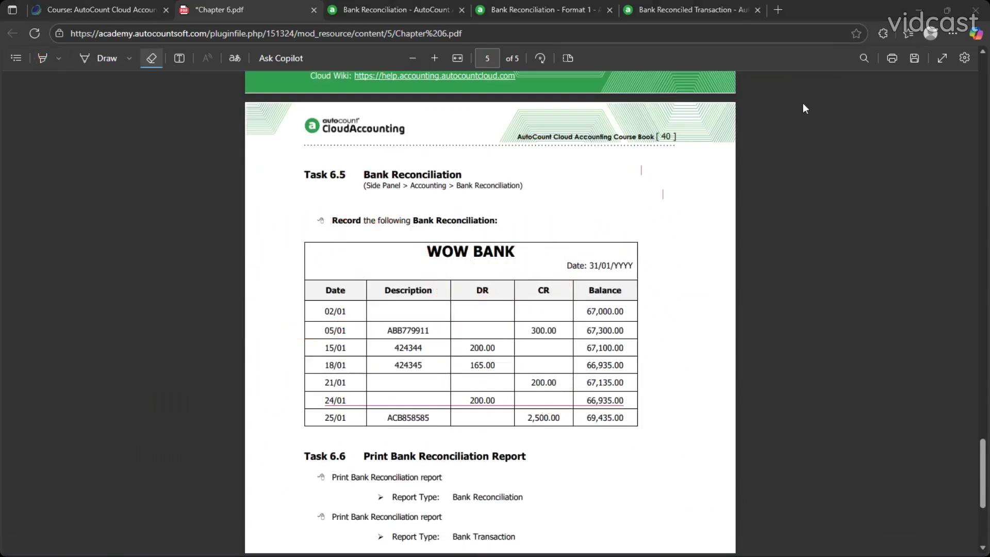
scroll(624, 165, up, 10)
scroll(594, 344, down, 10)
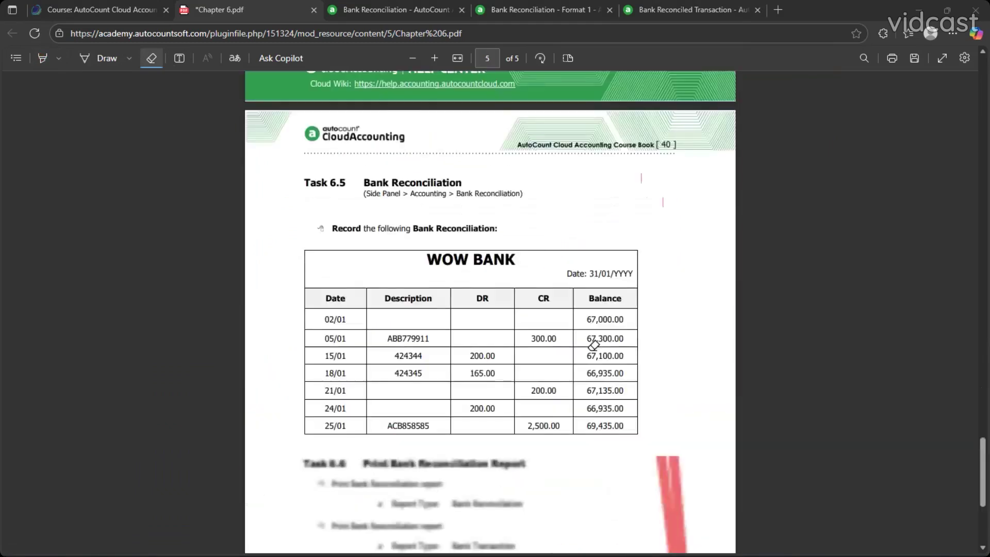
key(Escape)
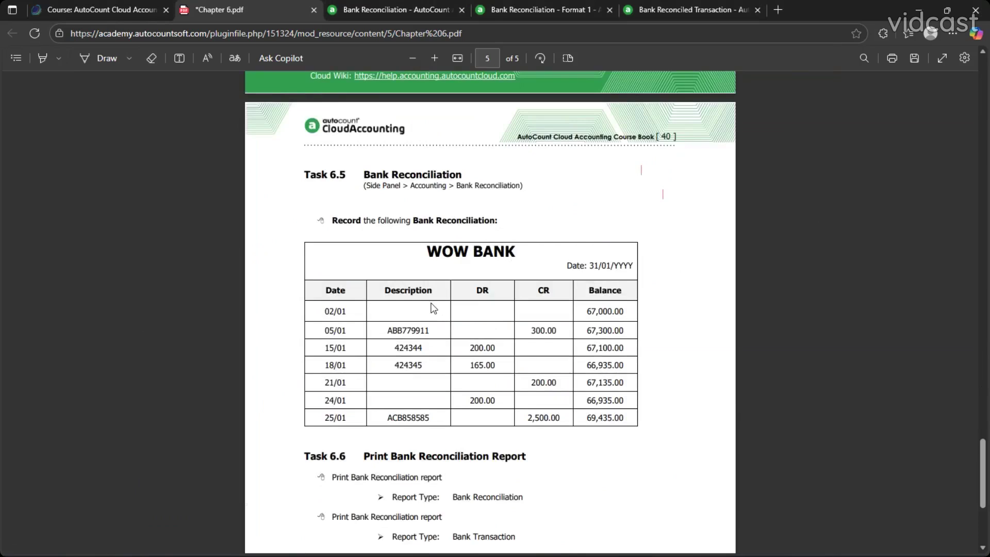
Review the Bank Reconciliation - Format 1 and Bank Reconciled Transaction reports, and return to the AutoCount Academy course page
click(507, 7)
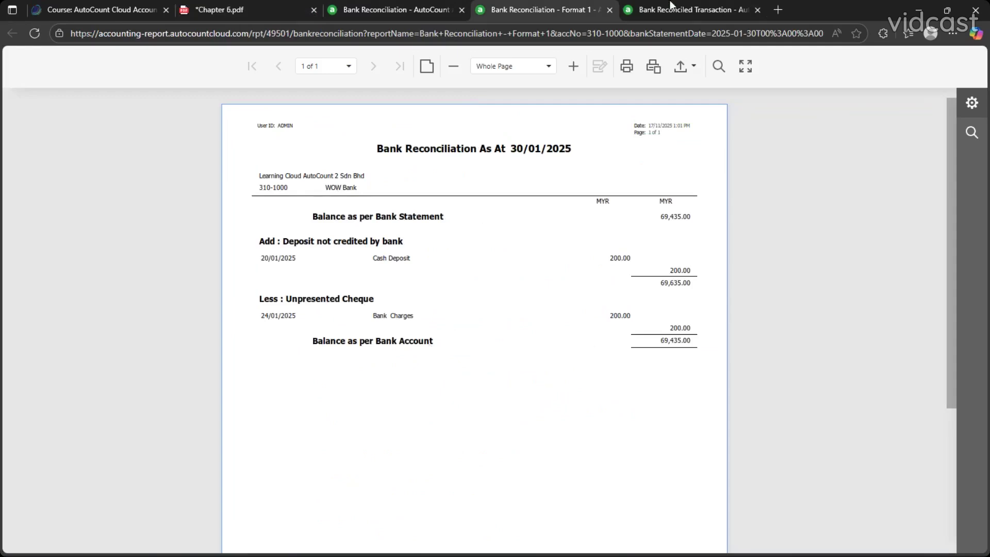
click(622, 15)
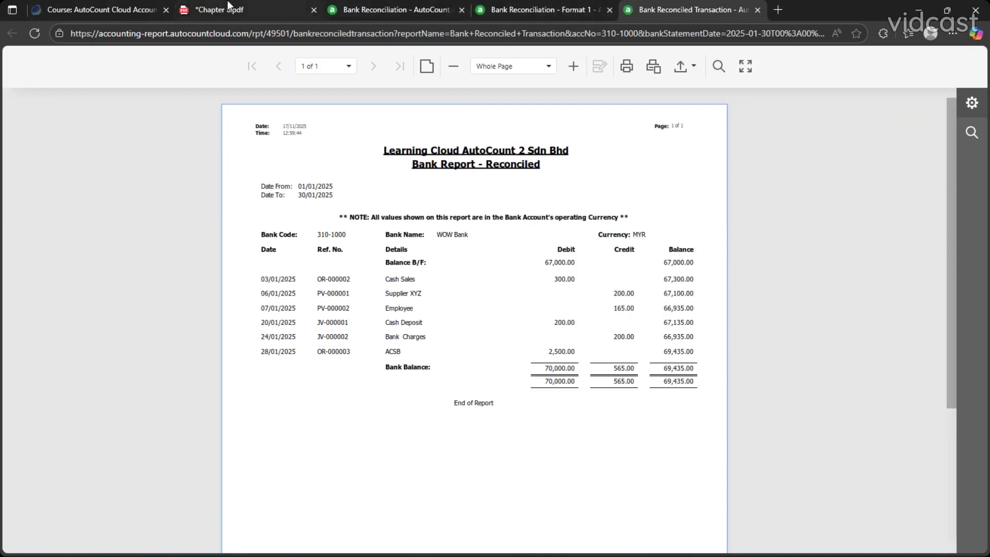
click(253, 9)
click(103, 10)
scroll(336, 338, down, 2)
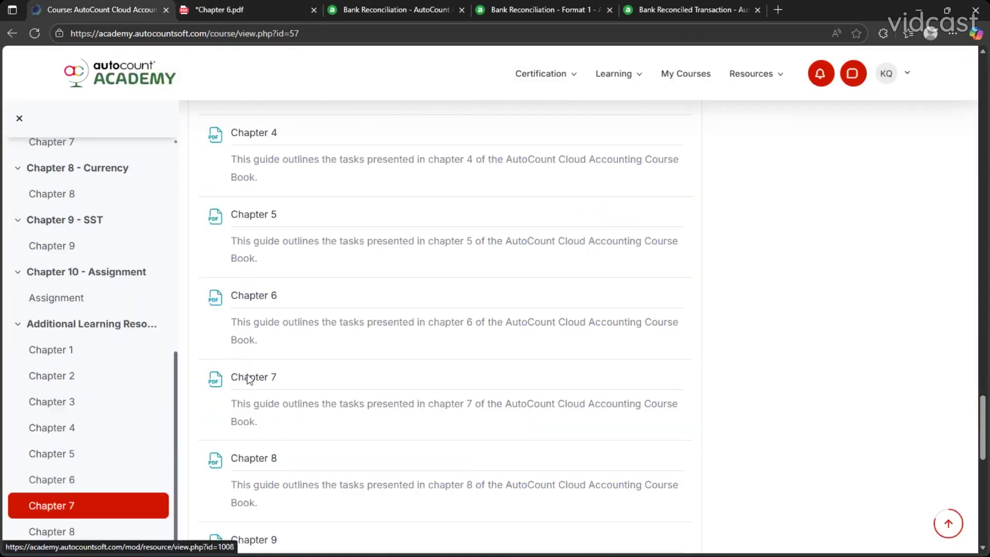
click(244, 377)
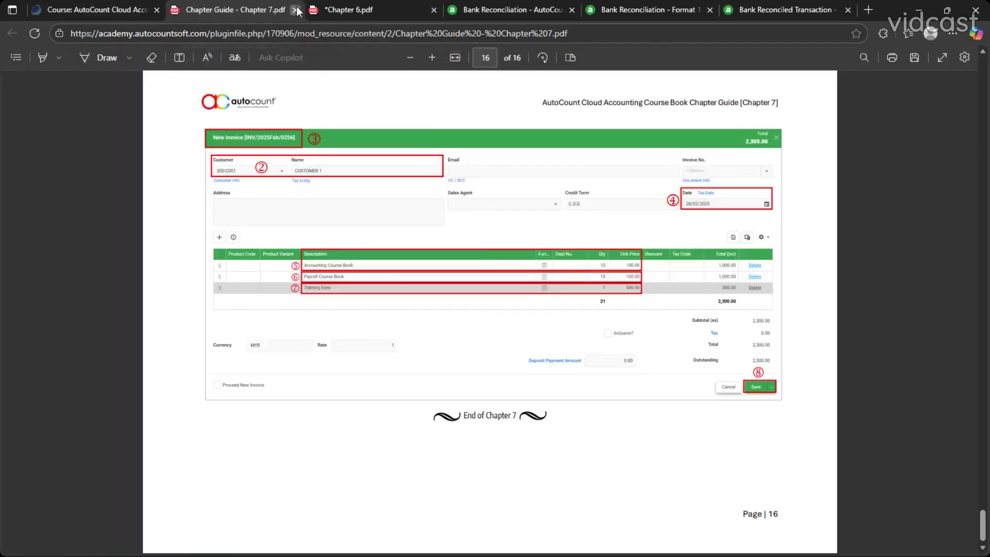
click(294, 9)
Open the Chapter 7 PDF from the Chapter 7 - Numbering Format section of the course
scroll(119, 351, up, 2)
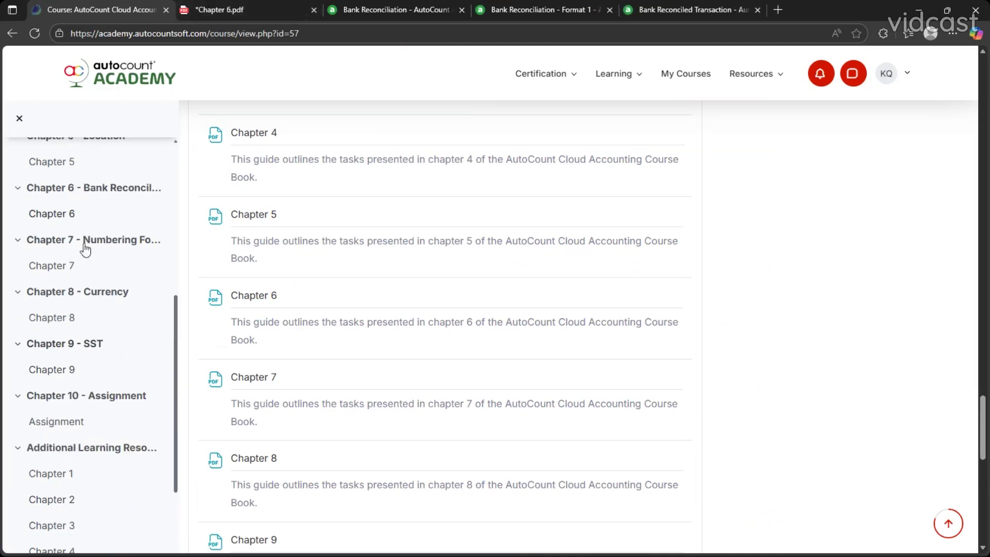
scroll(309, 248, up, 3)
scroll(332, 292, up, 8)
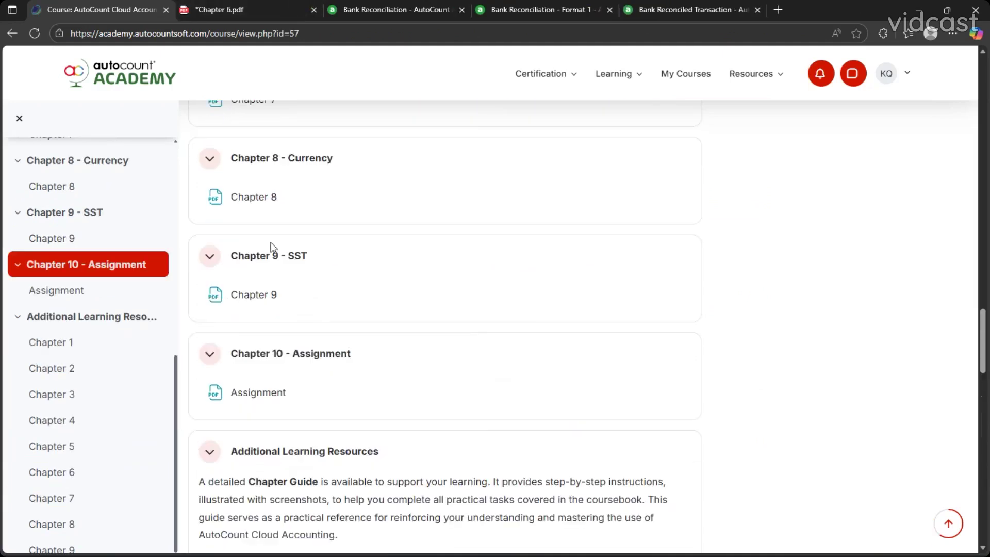
scroll(261, 206, up, 2)
click(253, 223)
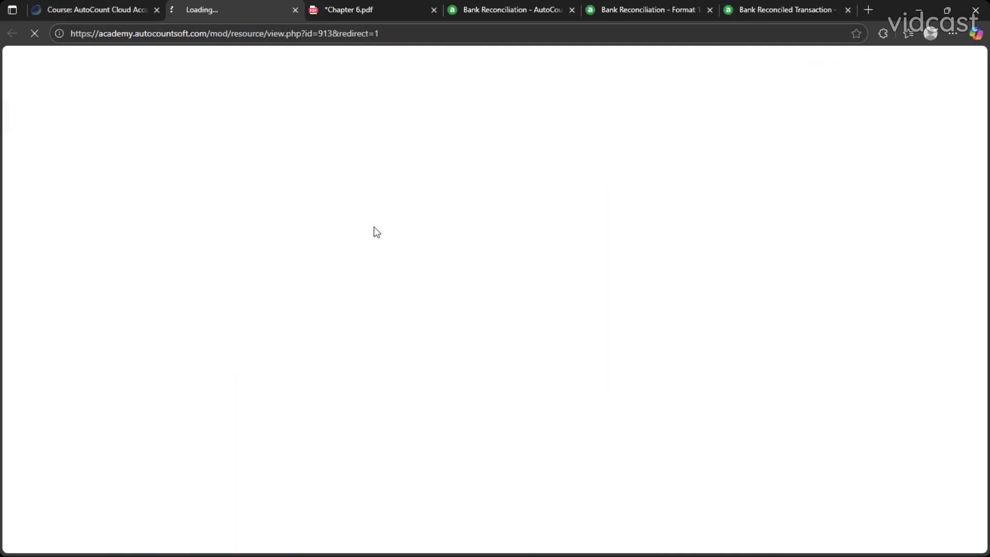
Look through the Chapter 7 course book tasks, from Task 7.1 Set Document Numbering Format to Task 7.7 Sales Invoice
scroll(433, 265, down, 12)
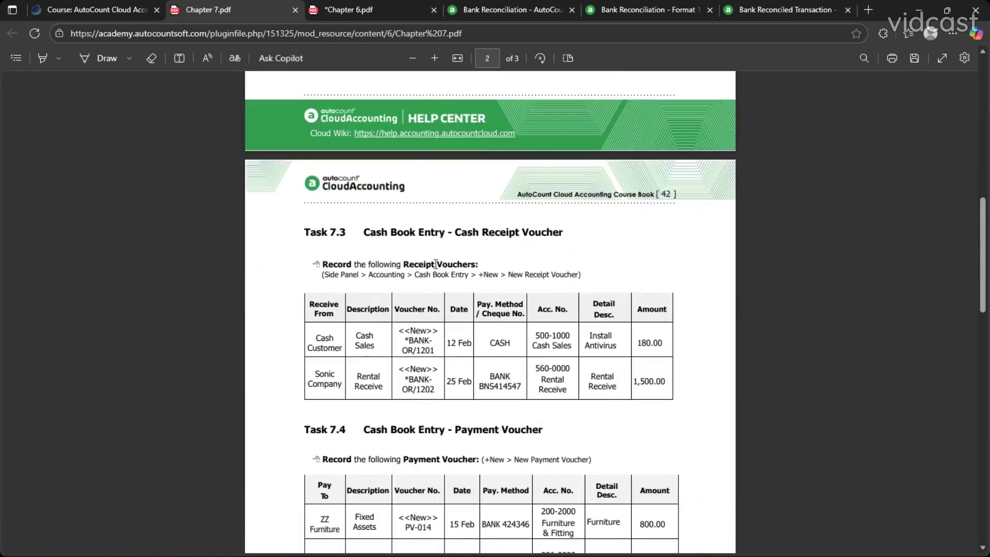
scroll(434, 269, up, 10)
scroll(440, 264, up, 1)
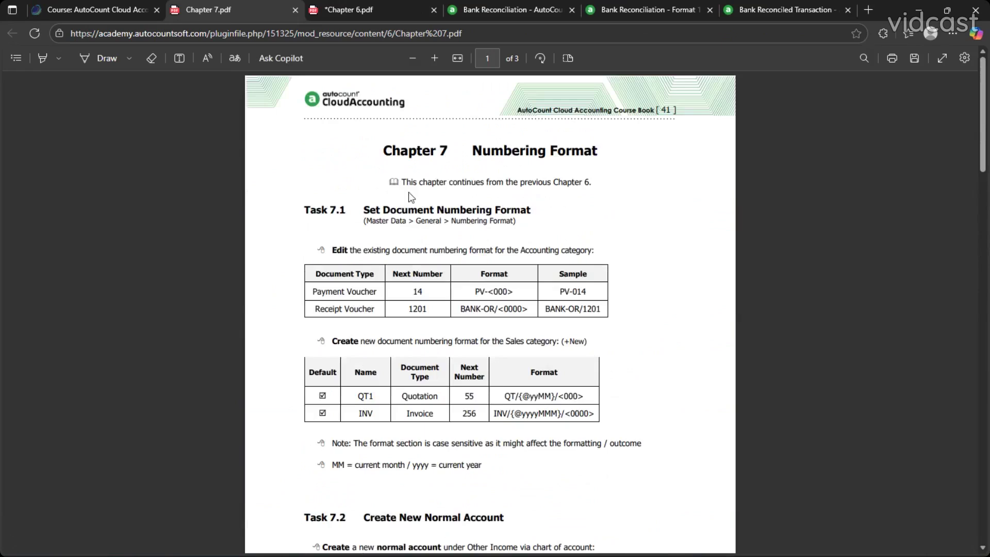
drag(363, 210, 556, 208)
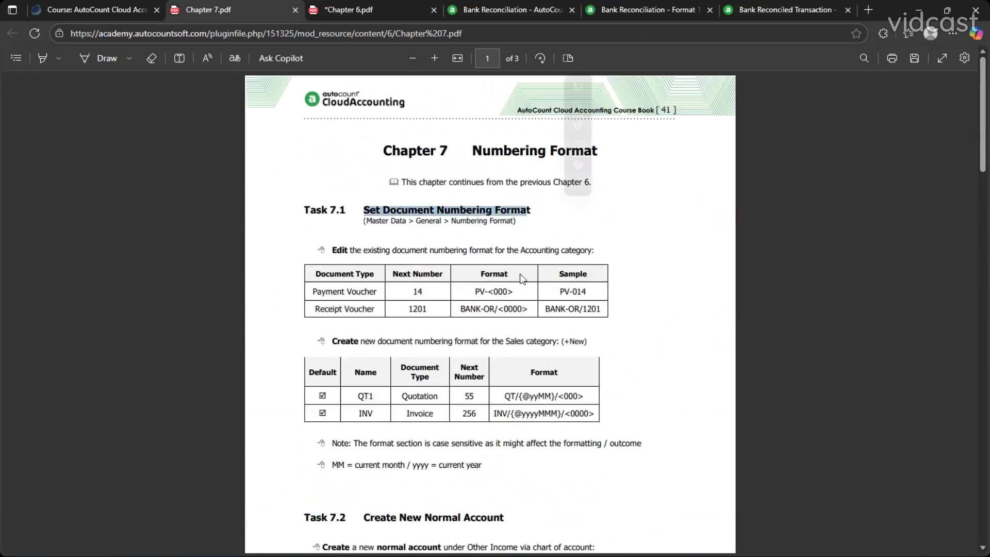
click(550, 457)
scroll(368, 292, down, 5)
scroll(369, 278, down, 5)
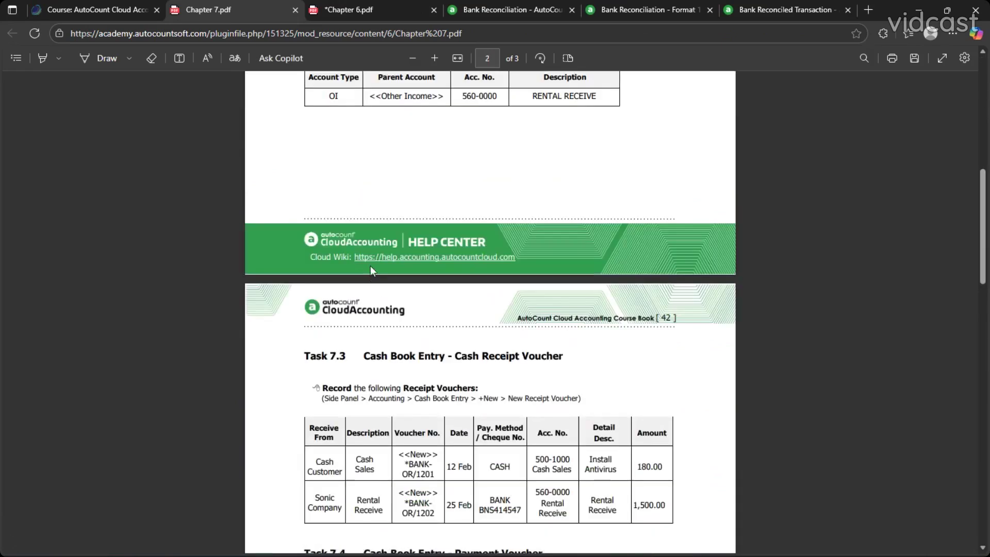
scroll(370, 265, up, 3)
scroll(451, 361, down, 9)
scroll(432, 366, down, 12)
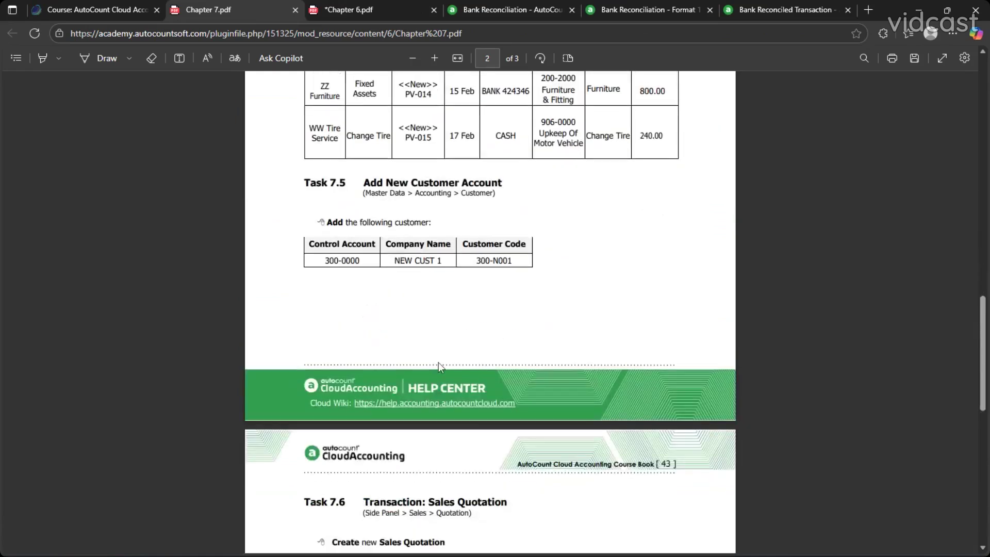
scroll(449, 369, down, 1)
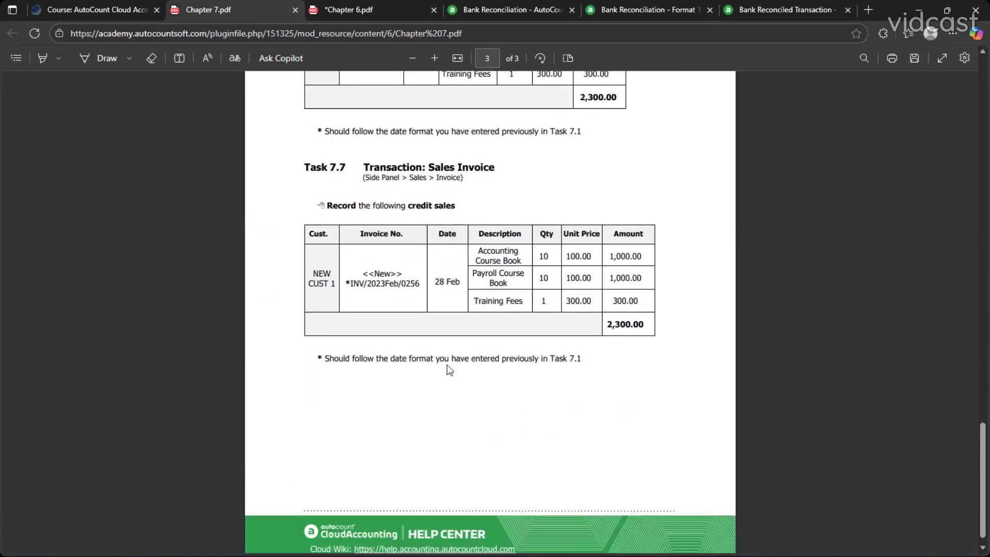
scroll(449, 367, up, 20)
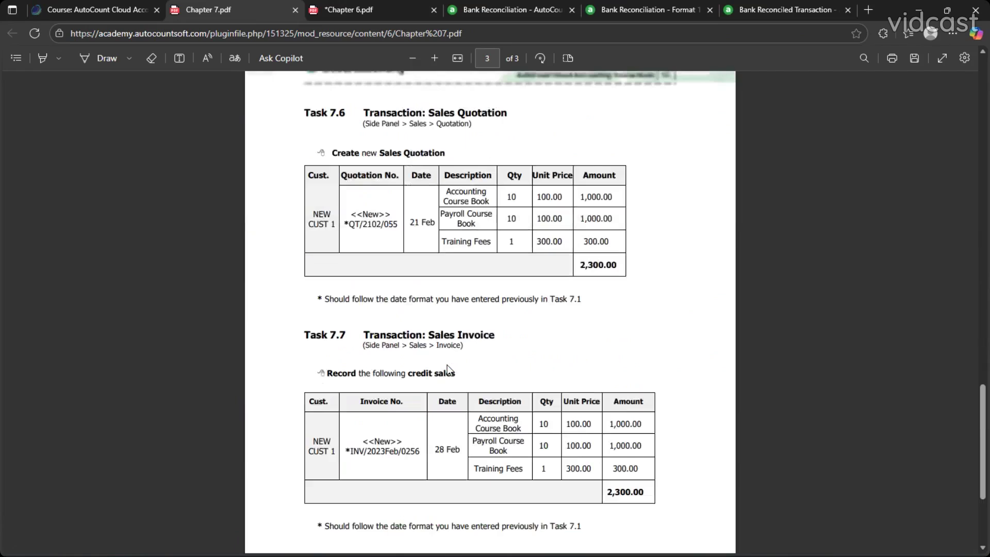
scroll(446, 364, up, 2)
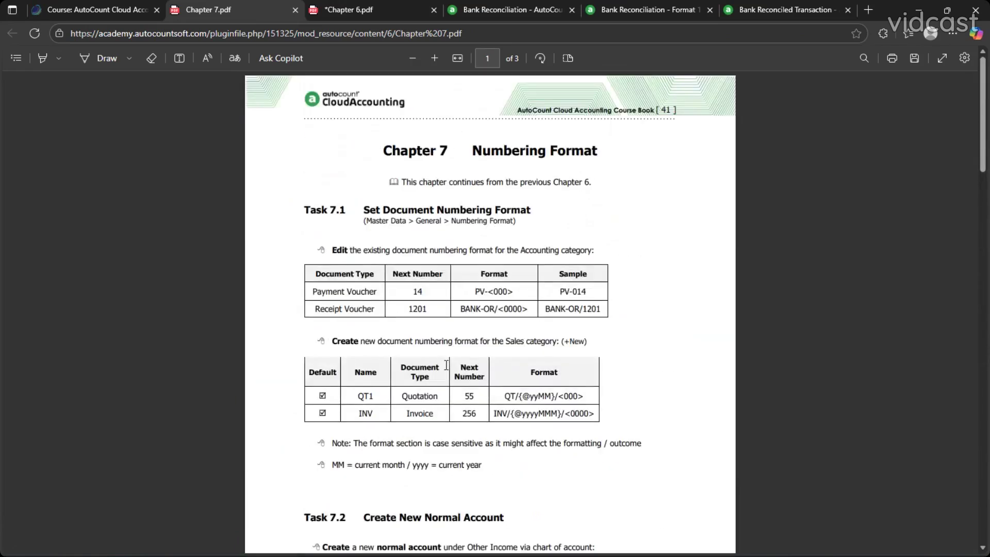